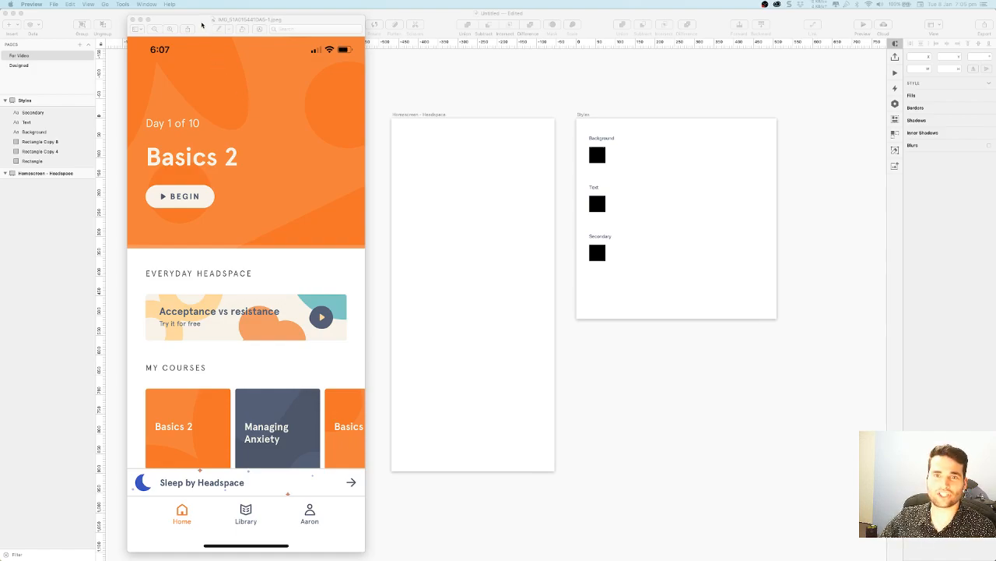
Copy the whole Headspace home screen image from Preview and paste it into the Sketch document with the Homescreen artboard
{"action": "left_click", "coordinate": [194, 27]}
{"action": "left_click", "coordinate": [70, 4]}
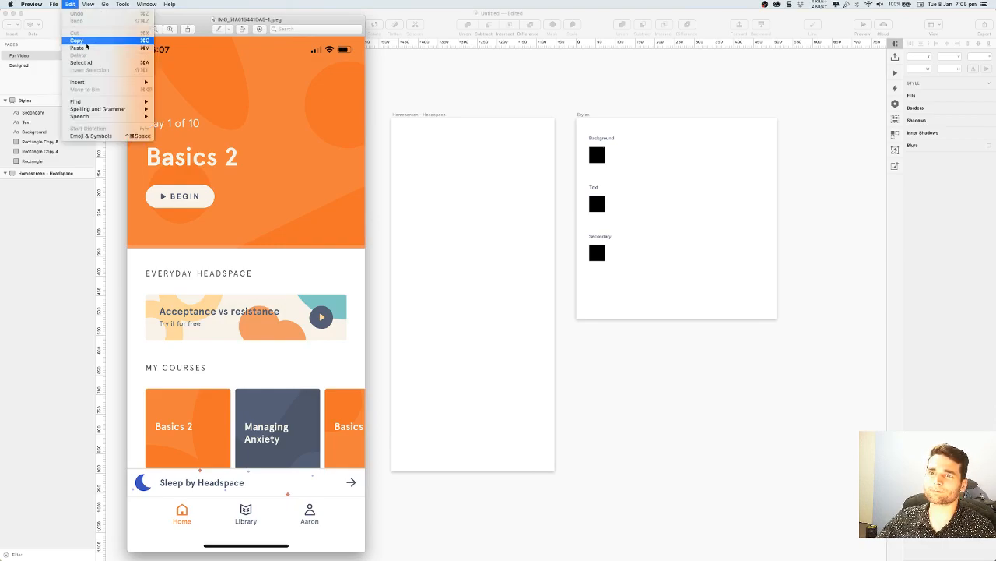
{"action": "left_click", "coordinate": [82, 40]}
{"action": "left_click", "coordinate": [407, 87]}
{"action": "left_click", "coordinate": [405, 114]}
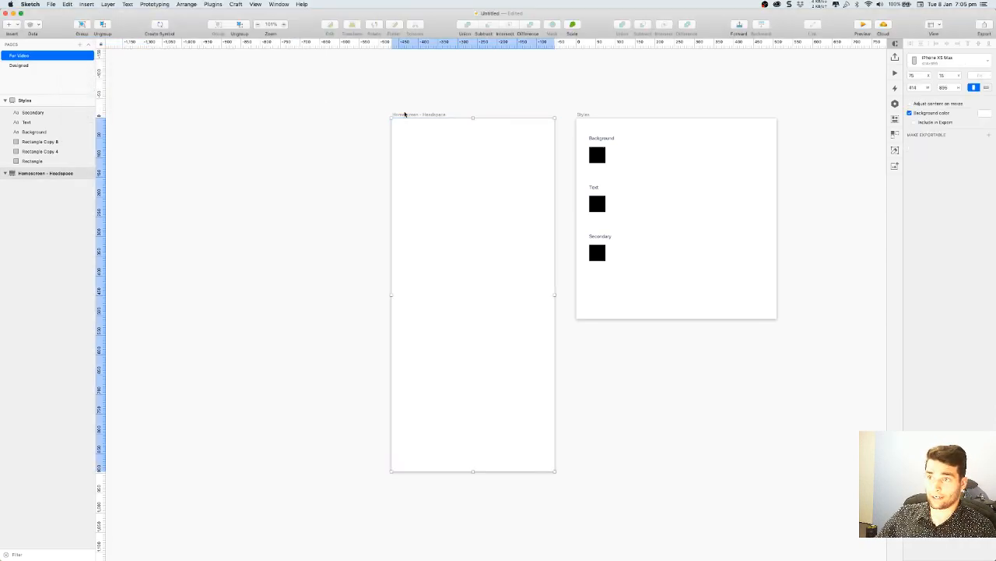
{"action": "key", "text": "super+v"}
Move the pasted screenshot off the artboards onto the empty canvas beside the Homescreen artboard
{"action": "scroll", "coordinate": [462, 181], "scroll_direction": "down", "scroll_amount": 2}
{"action": "scroll", "coordinate": [462, 181], "scroll_direction": "down", "scroll_amount": 3}
{"action": "left_click_drag", "start_coordinate": [477, 189], "coordinate": [343, 216]}
{"action": "left_click", "coordinate": [458, 131]}
{"action": "scroll", "coordinate": [461, 133], "scroll_direction": "up", "scroll_amount": 1}
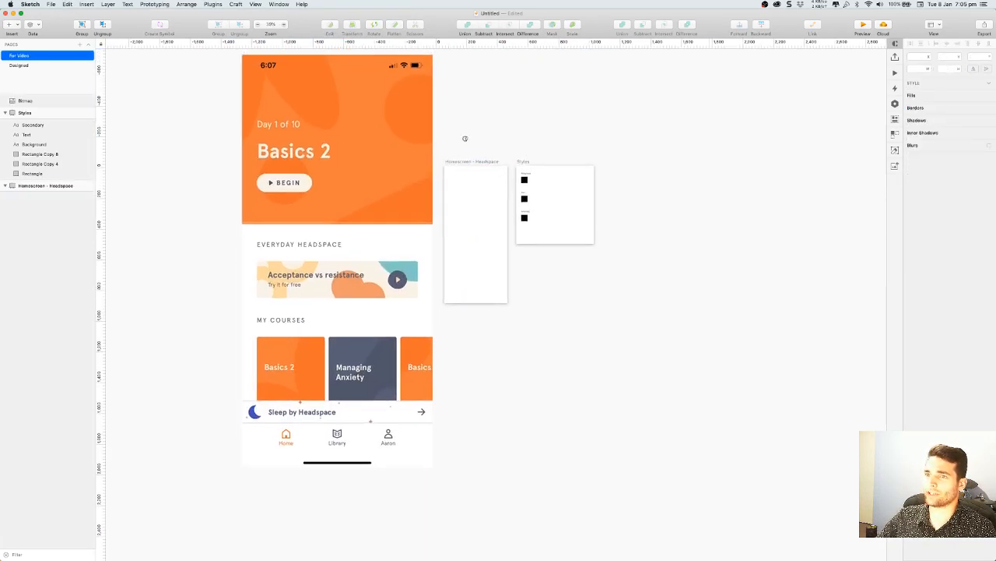
{"action": "scroll", "coordinate": [463, 134], "scroll_direction": "up", "scroll_amount": 3}
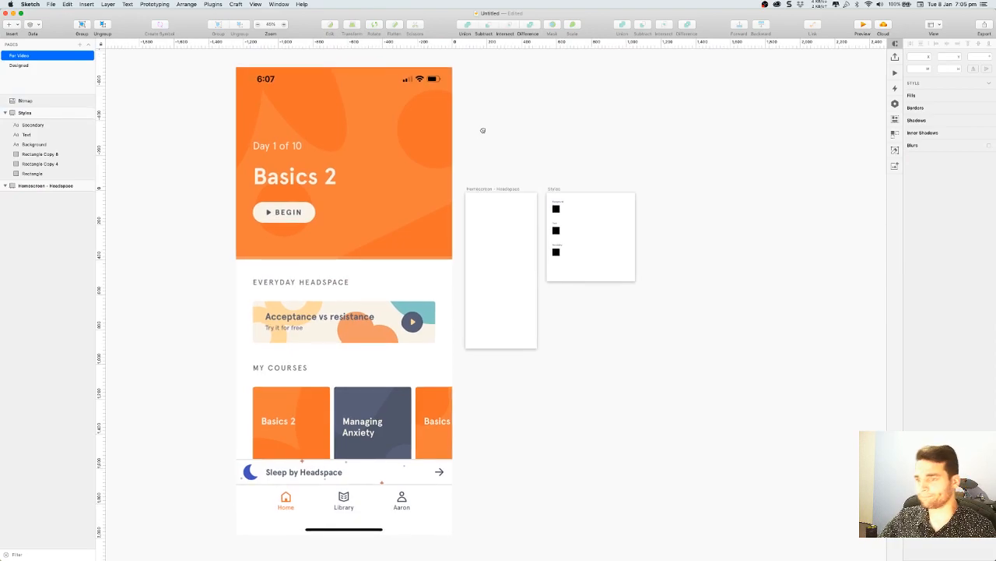
Scale the pasted screenshot proportionally to a width of 414
{"action": "left_click", "coordinate": [424, 141]}
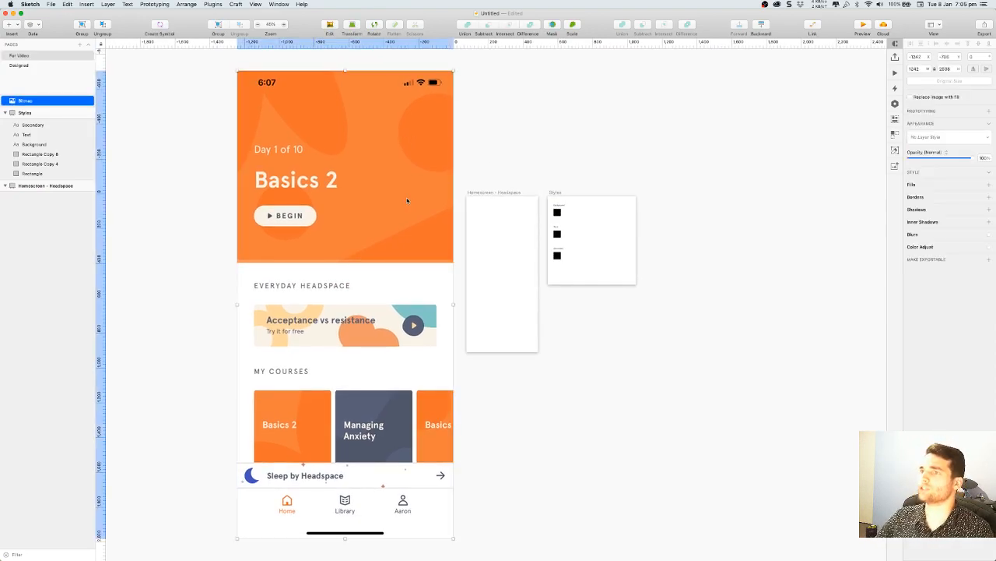
{"action": "left_click", "coordinate": [919, 70]}
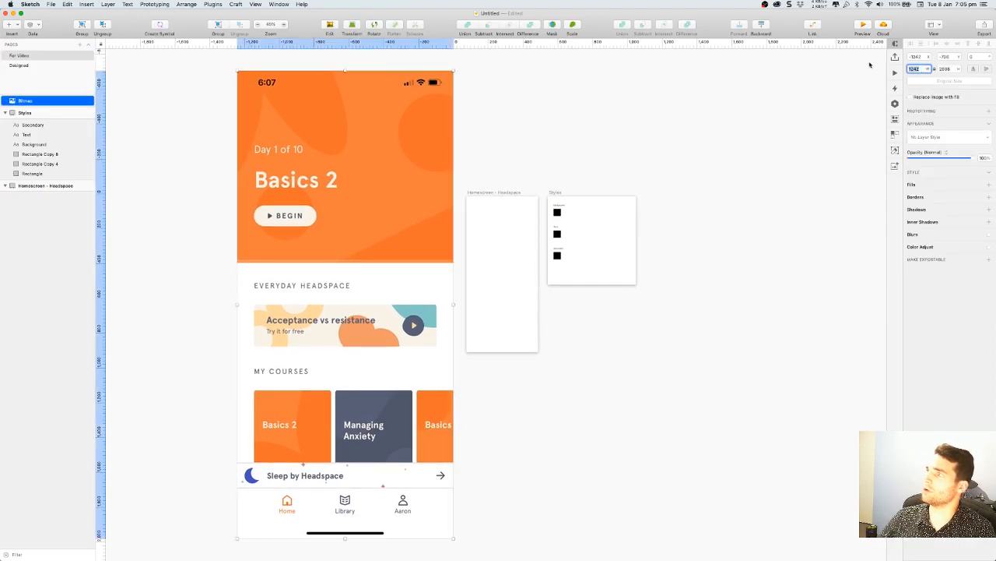
{"action": "type", "text": "414"}
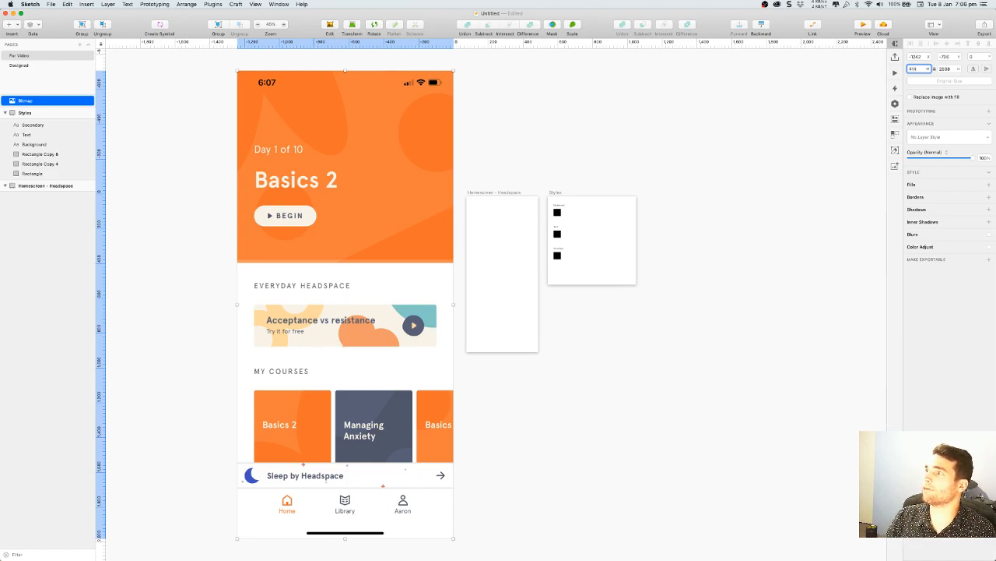
{"action": "key", "text": "Return"}
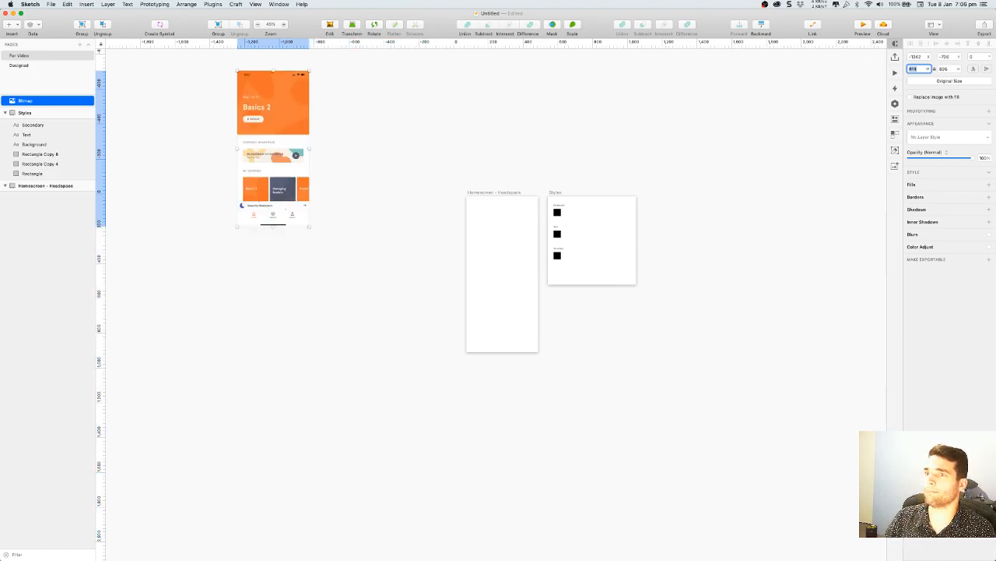
Place the scaled screenshot directly to the left of the Homescreen artboard, with their upper edges aligned
{"action": "left_click", "coordinate": [482, 116]}
{"action": "left_click_drag", "start_coordinate": [274, 100], "coordinate": [414, 226]}
{"action": "left_click", "coordinate": [460, 156]}
{"action": "scroll", "coordinate": [460, 156], "scroll_direction": "right", "scroll_amount": 3}
{"action": "scroll", "coordinate": [364, 140], "scroll_direction": "up", "scroll_amount": 3}
{"action": "scroll", "coordinate": [365, 140], "scroll_direction": "up", "scroll_amount": 3}
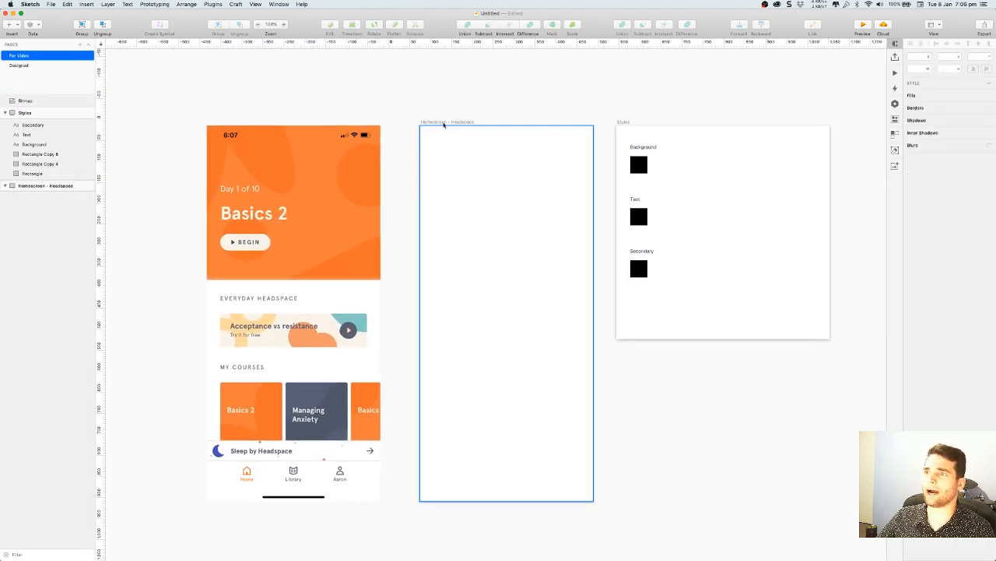
Shift the screenshot slightly right to narrow its gap to the Homescreen artboard
{"action": "left_click_drag", "start_coordinate": [490, 107], "coordinate": [407, 73]}
{"action": "scroll", "coordinate": [410, 79], "scroll_direction": "up", "scroll_amount": 1}
{"action": "left_click_drag", "start_coordinate": [298, 116], "coordinate": [314, 116]}
{"action": "scroll", "coordinate": [383, 62], "scroll_direction": "left", "scroll_amount": 1}
{"action": "left_click", "coordinate": [395, 70]}
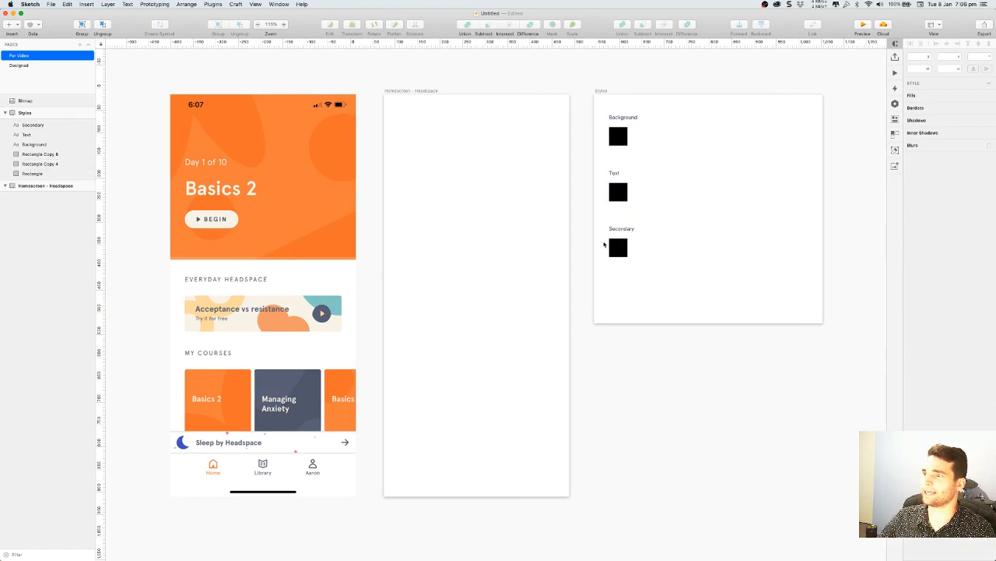
Fill the Background swatch on the Styles artboard with the white (FFFFFF) sampled from the screenshot's page background
{"action": "left_click", "coordinate": [618, 137]}
{"action": "left_click", "coordinate": [930, 217]}
{"action": "left_click", "coordinate": [923, 218]}
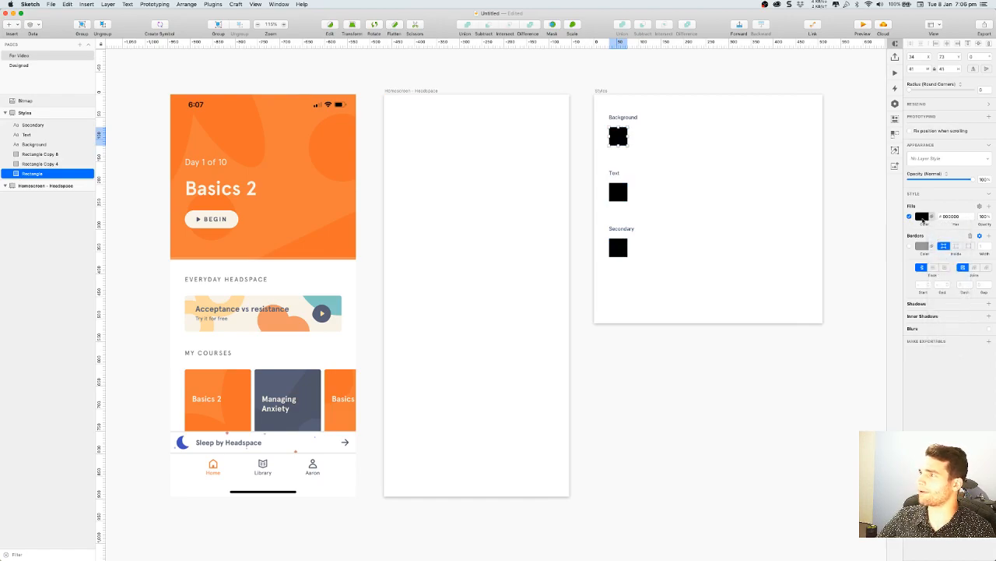
{"action": "left_click", "coordinate": [921, 216]}
{"action": "left_click", "coordinate": [916, 312]}
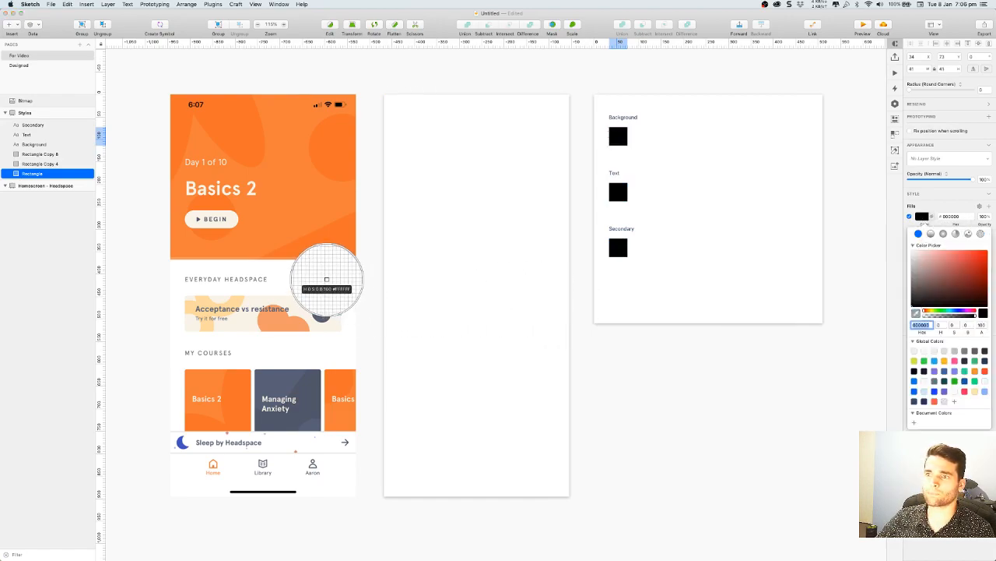
{"action": "left_click", "coordinate": [329, 285]}
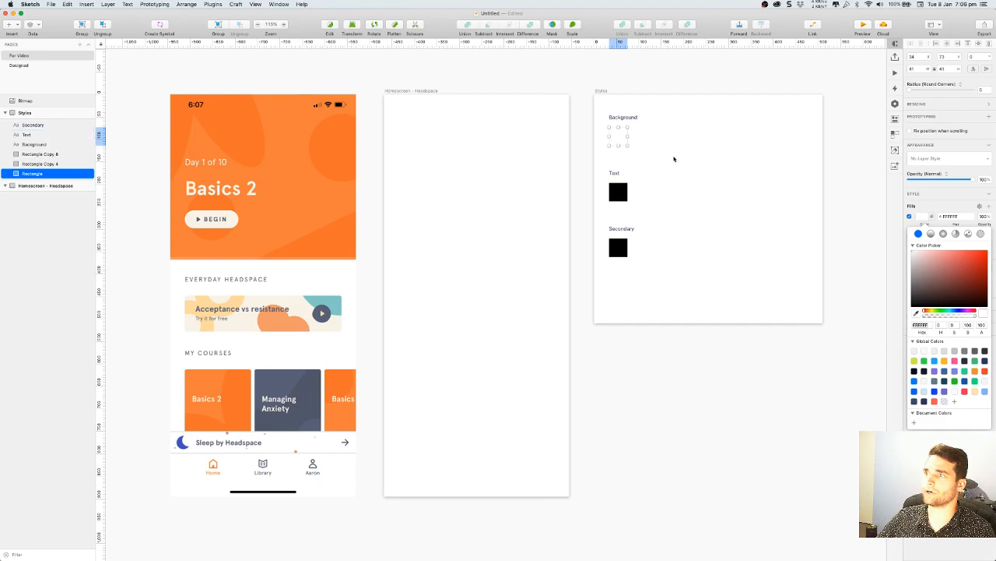
Duplicate the white Background swatch to its right and fill the copy with the orange sampled from the screenshot's header
{"action": "left_click_drag", "start_coordinate": [619, 136], "coordinate": [646, 137]}
{"action": "left_click", "coordinate": [916, 310]}
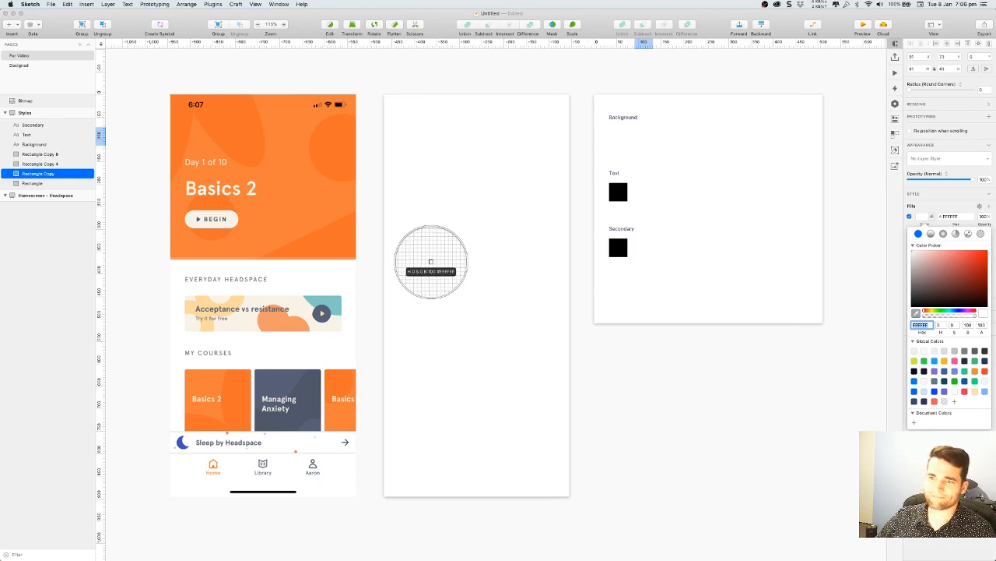
{"action": "left_click", "coordinate": [305, 201]}
Duplicate the orange Background swatch to its right and fill the copy with the cream sampled from the Acceptance vs resistance card
{"action": "left_click_drag", "start_coordinate": [643, 136], "coordinate": [670, 136]}
{"action": "left_click", "coordinate": [922, 215]}
{"action": "left_click", "coordinate": [916, 313]}
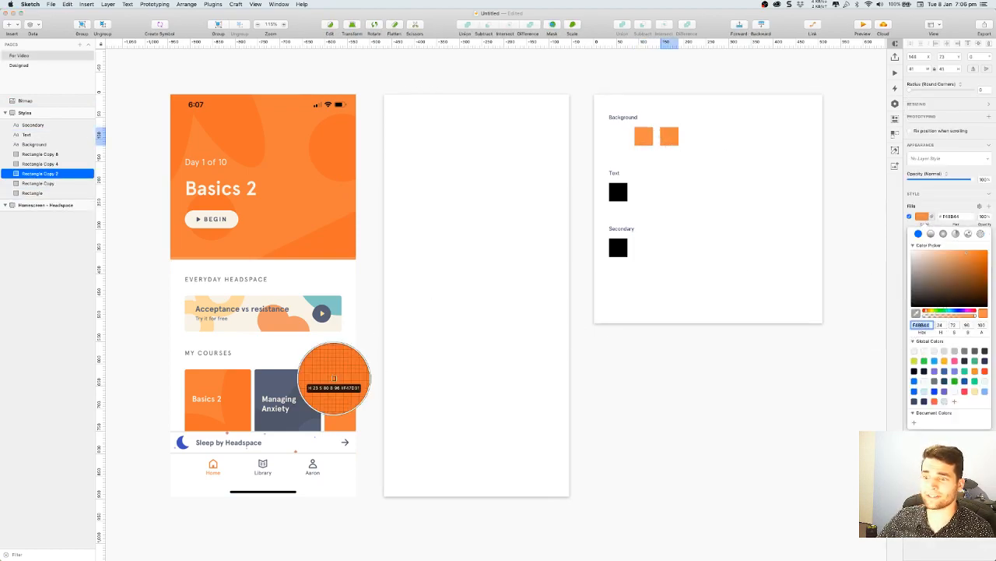
{"action": "left_click", "coordinate": [243, 324]}
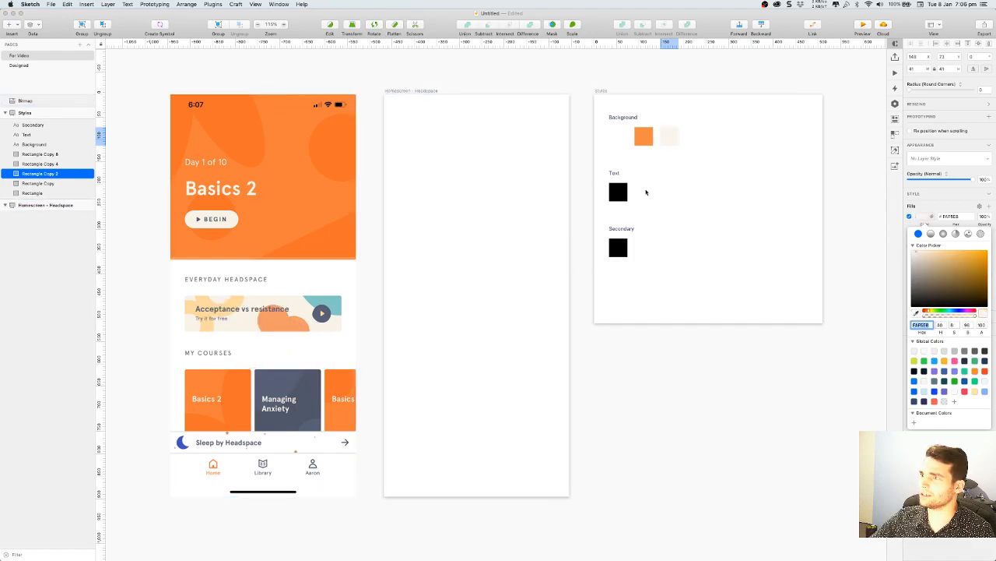
{"action": "left_click", "coordinate": [646, 193]}
Add a fourth Background swatch beside the cream one, filled with the slate blue sampled from the Managing Anxiety card
{"action": "left_click_drag", "start_coordinate": [671, 142], "coordinate": [695, 139]}
{"action": "left_click", "coordinate": [922, 216]}
{"action": "left_click", "coordinate": [916, 312]}
{"action": "left_click", "coordinate": [311, 395]}
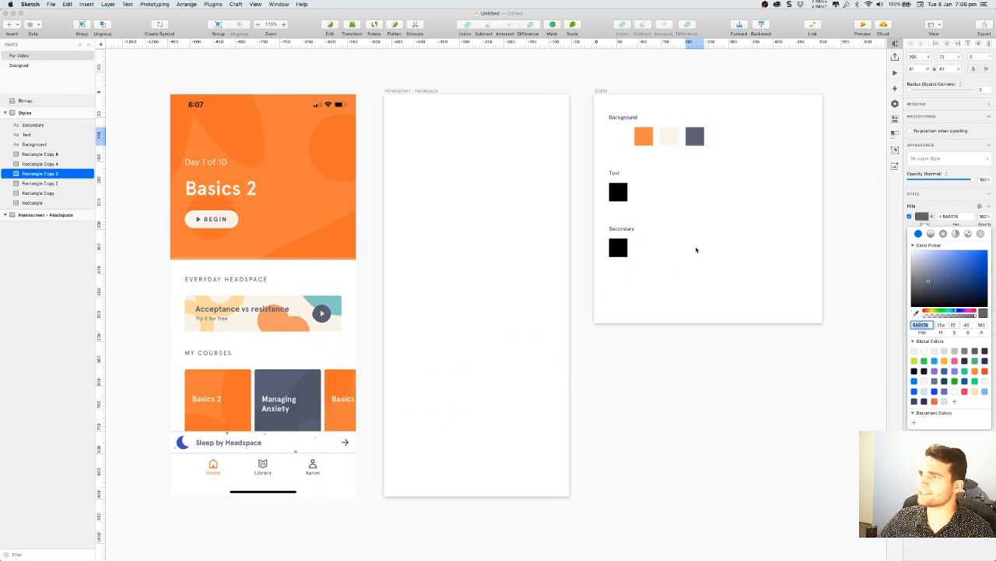
{"action": "left_click", "coordinate": [706, 236]}
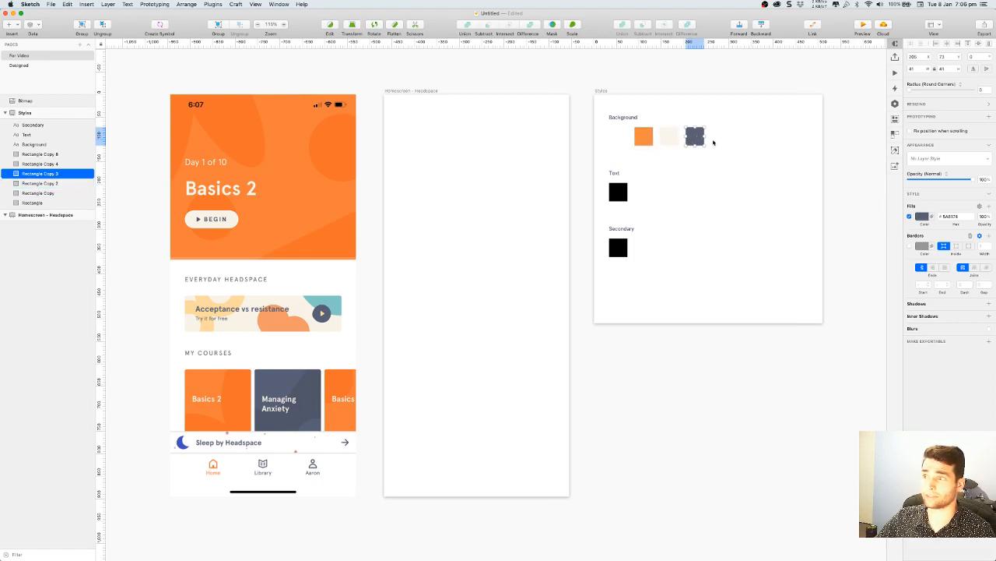
{"action": "left_click", "coordinate": [724, 154]}
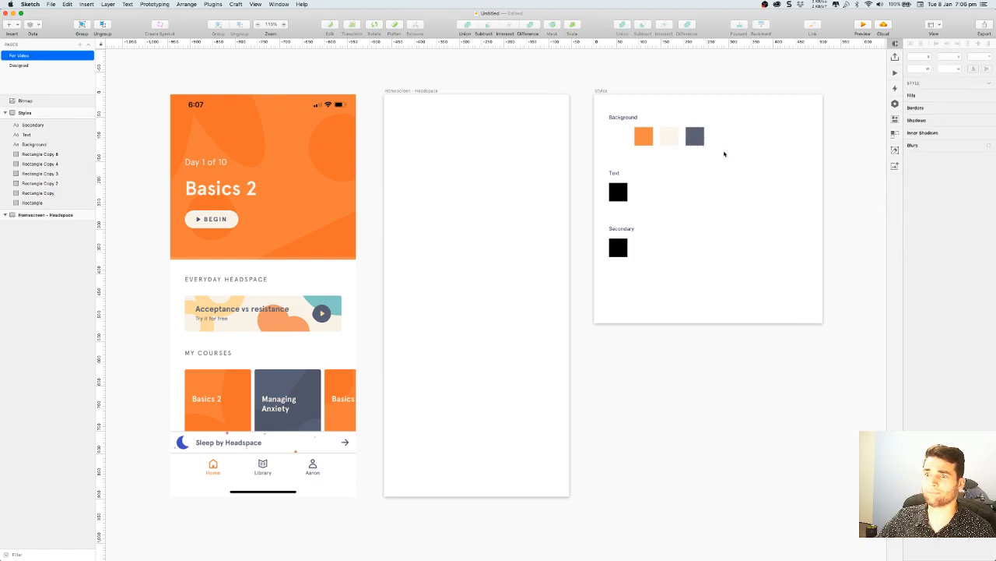
Fill the black Text swatch with the slate blue sampled from the Managing Anxiety card
{"action": "left_click", "coordinate": [624, 192]}
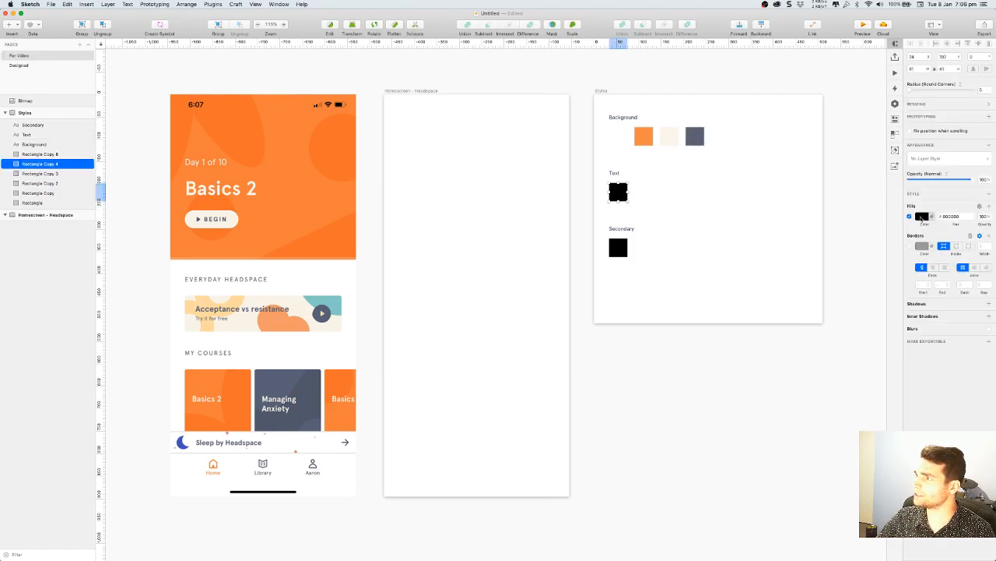
{"action": "left_click", "coordinate": [922, 216]}
{"action": "left_click", "coordinate": [917, 313]}
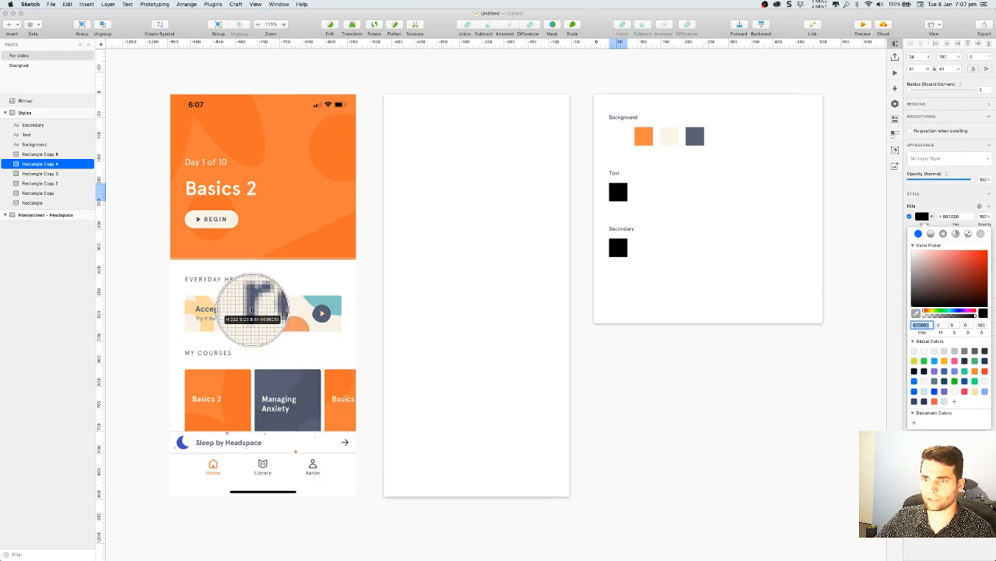
{"action": "key", "text": "Escape"}
{"action": "key", "text": "super+space"}
{"action": "left_click_drag", "start_coordinate": [268, 301], "coordinate": [376, 308]}
{"action": "scroll", "coordinate": [371, 310], "scroll_direction": "up", "scroll_amount": 5}
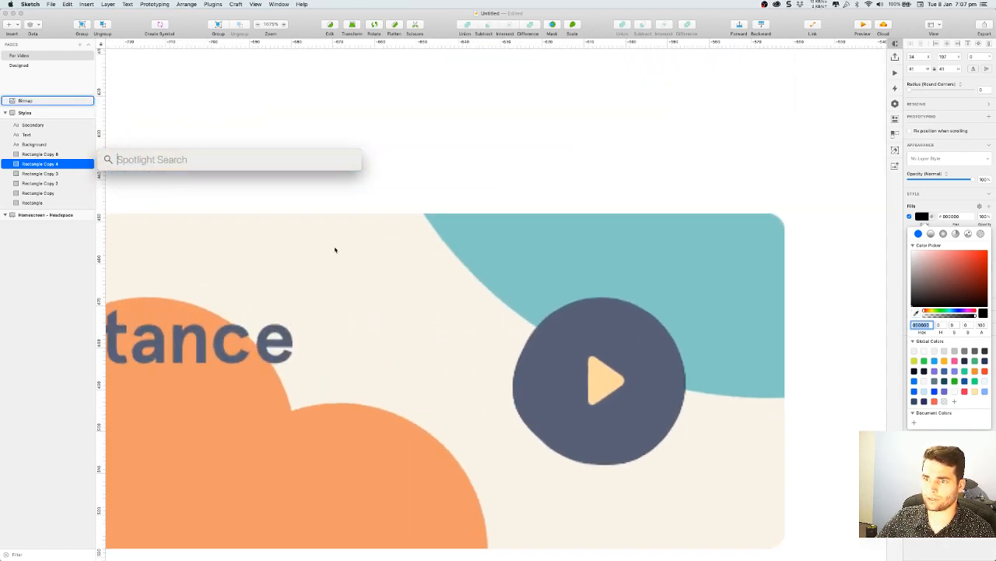
{"action": "scroll", "coordinate": [501, 339], "scroll_direction": "down", "scroll_amount": 8}
{"action": "key", "text": "Escape"}
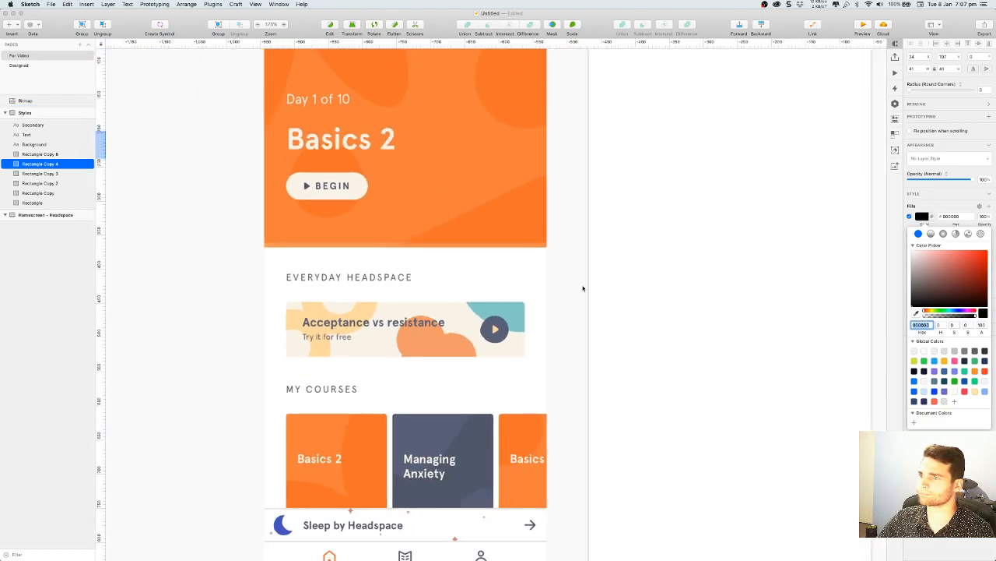
{"action": "left_click", "coordinate": [916, 313]}
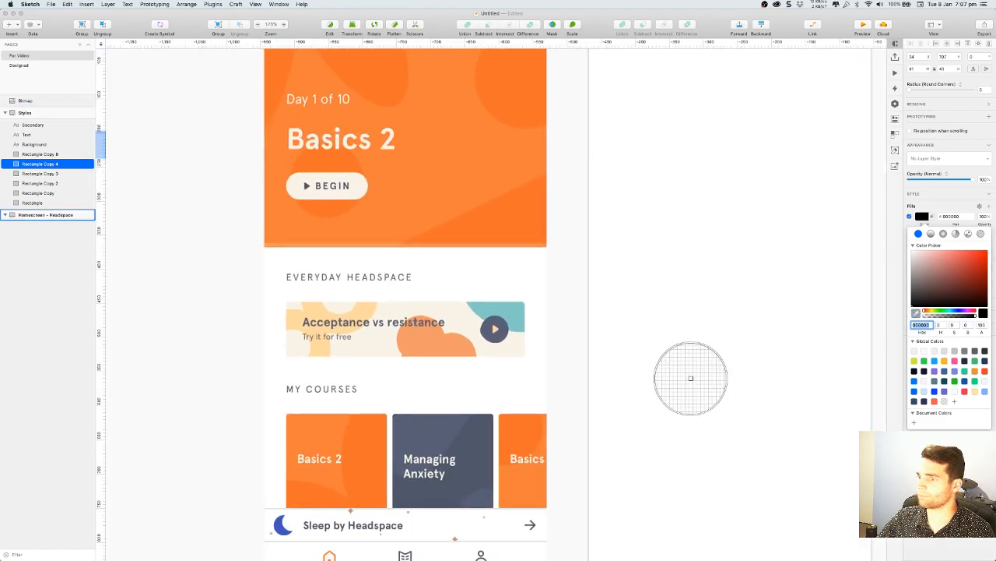
{"action": "left_click", "coordinate": [477, 448]}
{"action": "left_click", "coordinate": [590, 342]}
Duplicate the Text swatch to its right and fill the copy with the cream sampled from the Basics 2 heading
{"action": "scroll", "coordinate": [588, 342], "scroll_direction": "down", "scroll_amount": 4}
{"action": "left_click_drag", "start_coordinate": [676, 271], "coordinate": [668, 270]}
{"action": "scroll", "coordinate": [668, 270], "scroll_direction": "right", "scroll_amount": 3}
{"action": "left_click", "coordinate": [662, 222]}
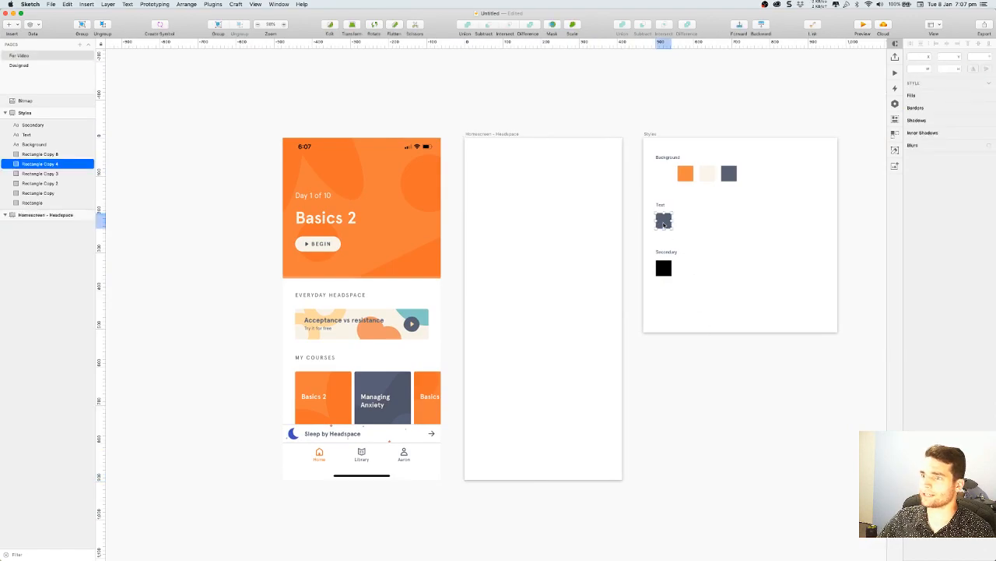
{"action": "scroll", "coordinate": [637, 222], "scroll_direction": "up", "scroll_amount": 3}
{"action": "left_click_drag", "start_coordinate": [675, 223], "coordinate": [702, 225]}
{"action": "left_click", "coordinate": [921, 216]}
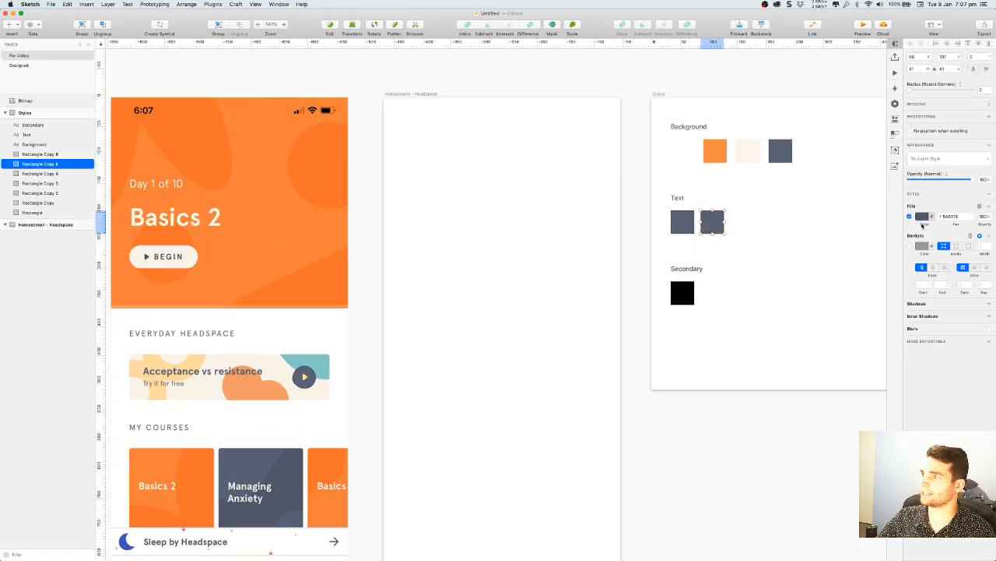
{"action": "left_click", "coordinate": [916, 313]}
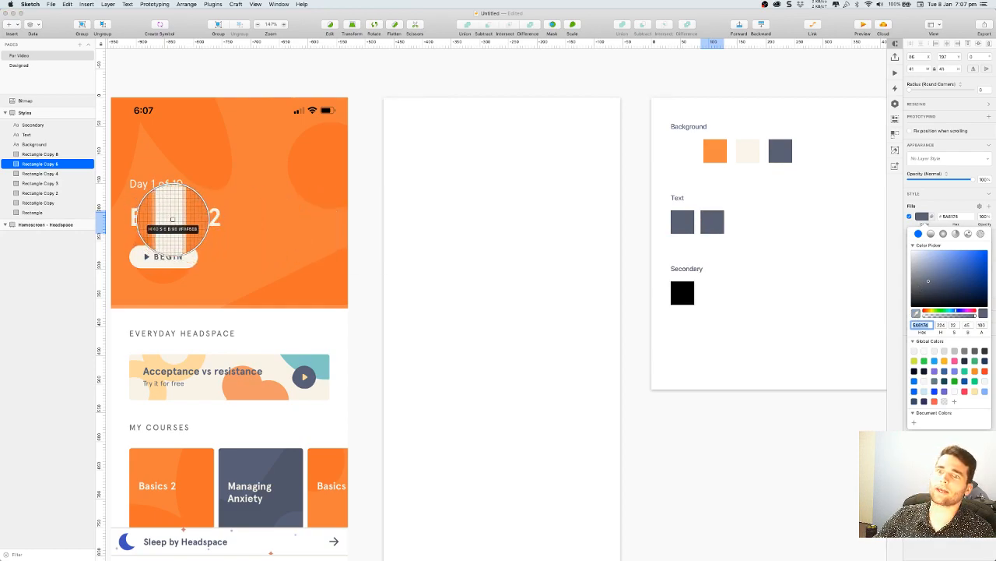
{"action": "left_click", "coordinate": [172, 219]}
{"action": "left_click", "coordinate": [479, 247]}
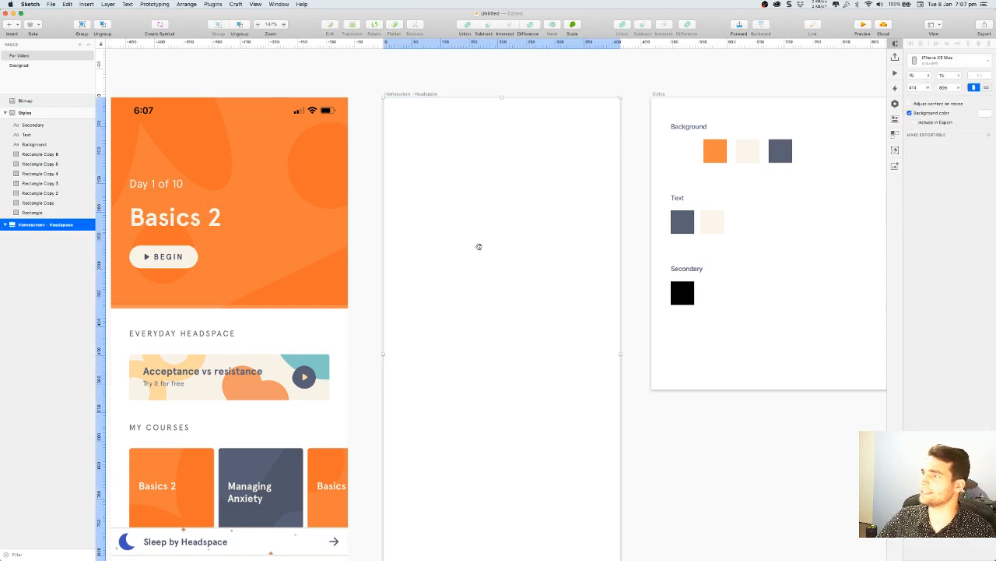
Shift the cream Text swatch slightly right to align it with the orange Background swatch above
{"action": "scroll", "coordinate": [696, 245], "scroll_direction": "down", "scroll_amount": 1}
{"action": "left_click_drag", "start_coordinate": [721, 206], "coordinate": [724, 205]}
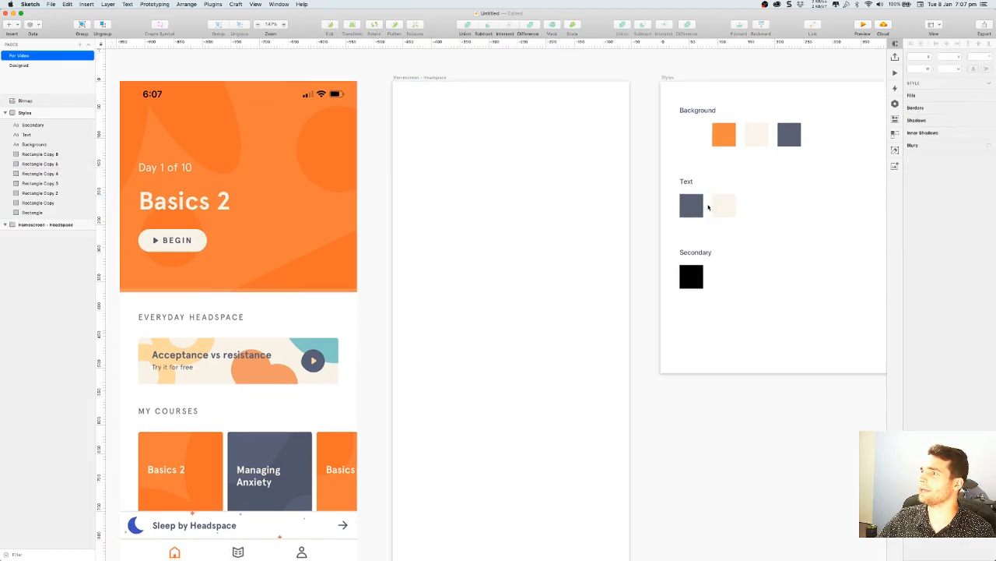
{"action": "left_click", "coordinate": [700, 206]}
{"action": "left_click", "coordinate": [758, 207]}
{"action": "scroll", "coordinate": [752, 208], "scroll_direction": "down", "scroll_amount": 1}
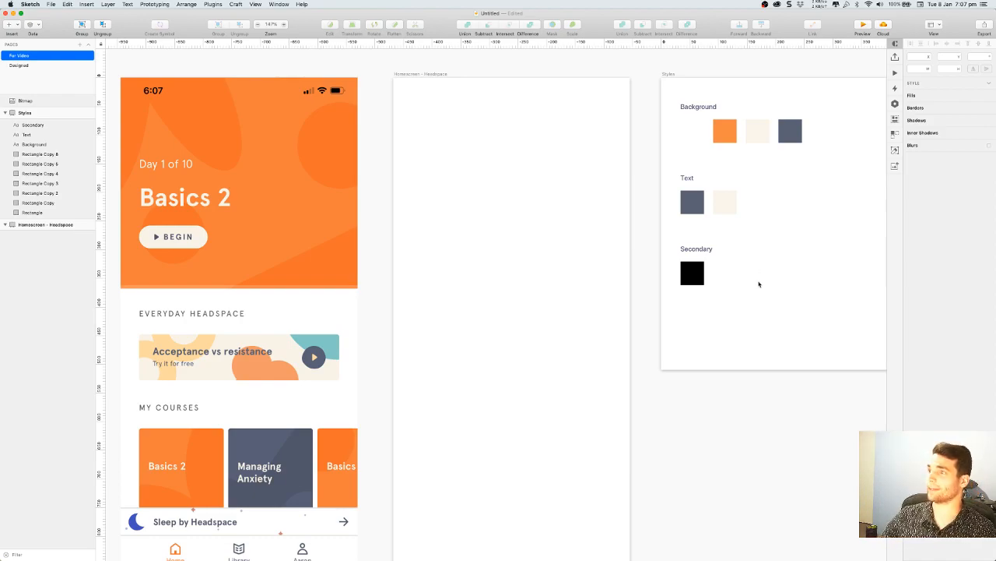
Fill the black Secondary swatch with the bright orange sampled from the first Basics 2 course card
{"action": "left_click", "coordinate": [692, 273]}
{"action": "scroll", "coordinate": [706, 307], "scroll_direction": "down", "scroll_amount": 1}
{"action": "scroll", "coordinate": [707, 307], "scroll_direction": "left", "scroll_amount": 1}
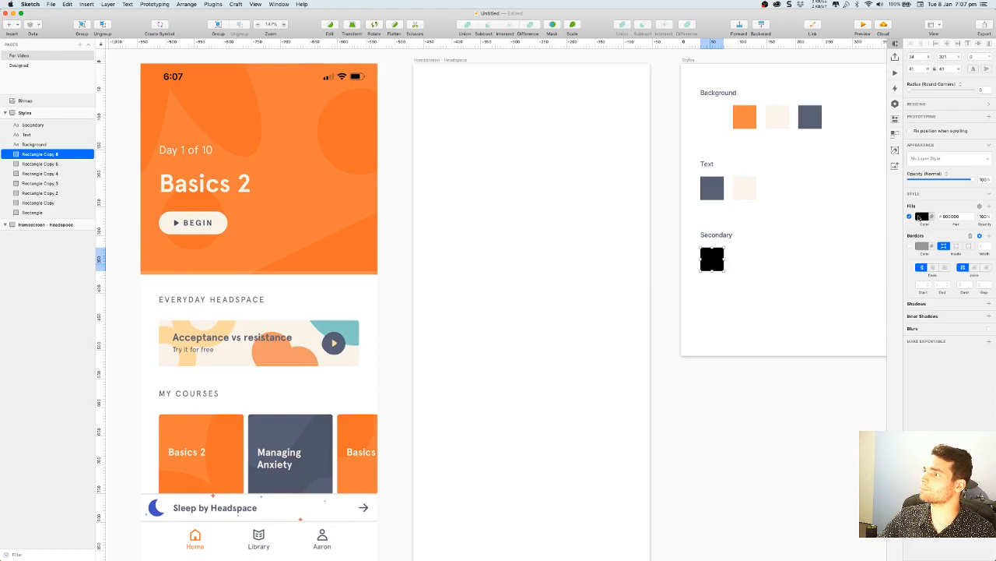
{"action": "left_click", "coordinate": [922, 216]}
{"action": "left_click", "coordinate": [917, 312]}
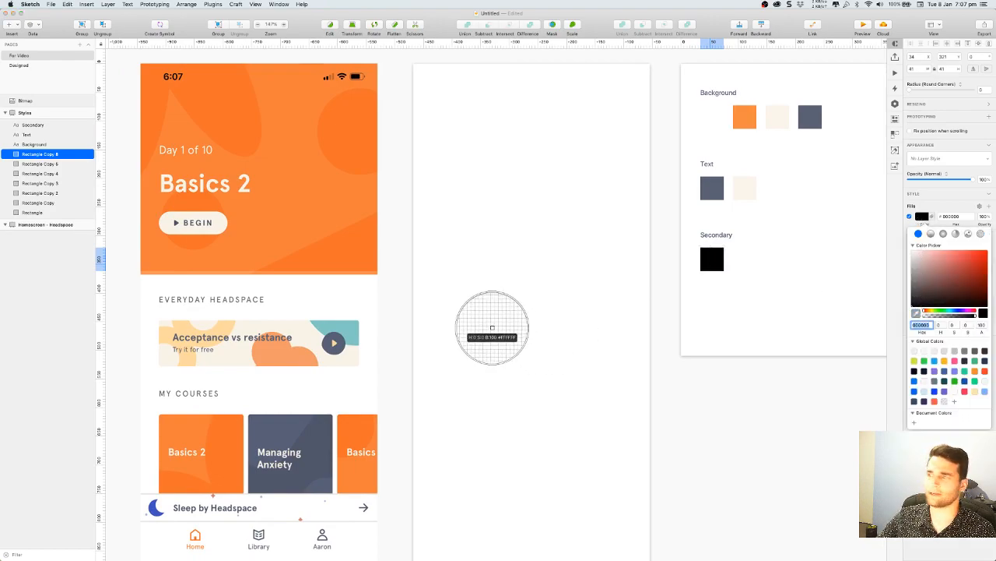
{"action": "left_click", "coordinate": [247, 425]}
{"action": "key", "text": "Escape"}
Duplicate the orange Secondary swatch to its right and fill the copy with the slate blue from the Managing Anxiety card
{"action": "left_click_drag", "start_coordinate": [713, 259], "coordinate": [745, 261]}
{"action": "left_click", "coordinate": [922, 216]}
{"action": "left_click", "coordinate": [917, 312]}
{"action": "left_click", "coordinate": [316, 439]}
Add a third Secondary swatch filled with the pale yellow sampled from the flower shape on the Acceptance vs resistance card
{"action": "left_click_drag", "start_coordinate": [745, 262], "coordinate": [771, 260]}
{"action": "left_click", "coordinate": [917, 312]}
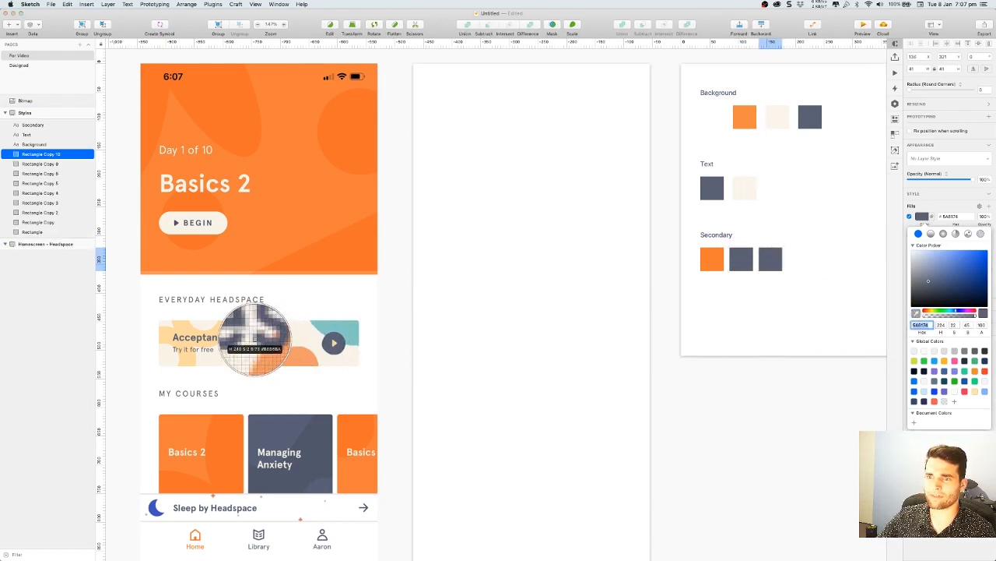
{"action": "left_click", "coordinate": [229, 326]}
{"action": "left_click", "coordinate": [744, 310]}
Duplicate the pale yellow Secondary swatch to its right and fill the copy with the orange sampled from the screenshot's header
{"action": "left_click_drag", "start_coordinate": [770, 260], "coordinate": [800, 260]}
{"action": "left_click", "coordinate": [924, 217]}
{"action": "left_click", "coordinate": [916, 312]}
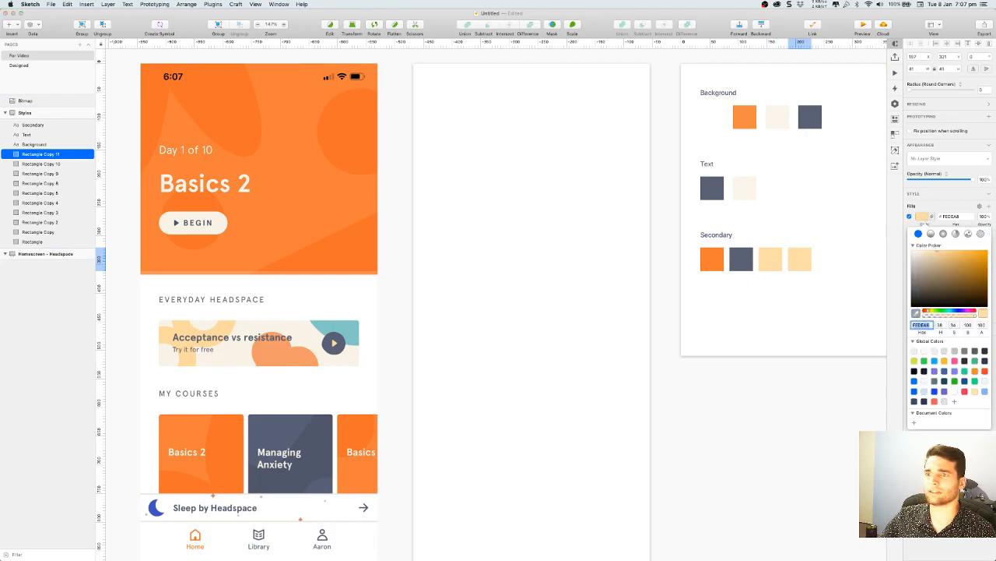
{"action": "left_click", "coordinate": [289, 202]}
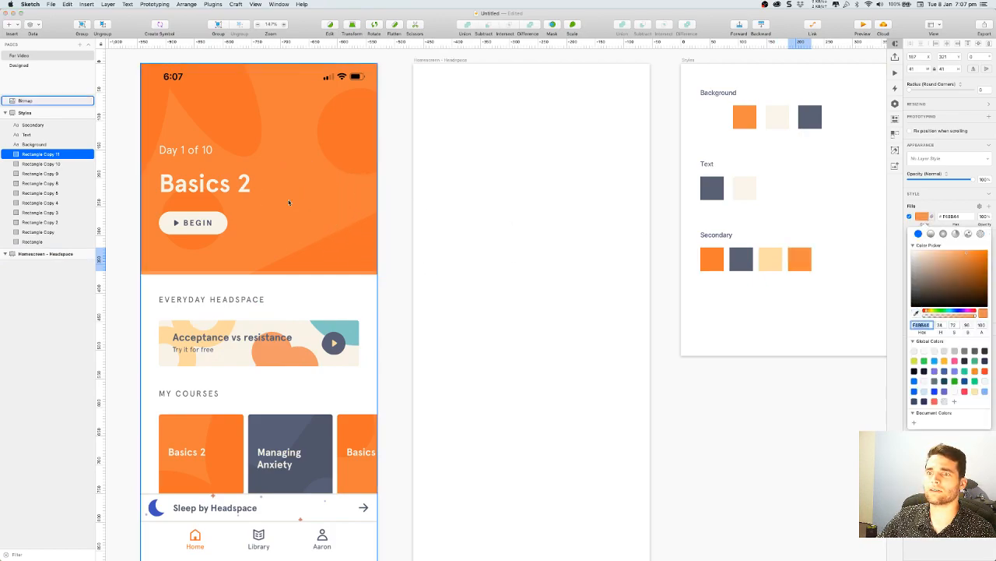
Move the last orange Secondary swatch to a second row, directly beneath the first Secondary swatch
{"action": "left_click", "coordinate": [719, 283]}
{"action": "left_click_drag", "start_coordinate": [799, 267], "coordinate": [711, 295]}
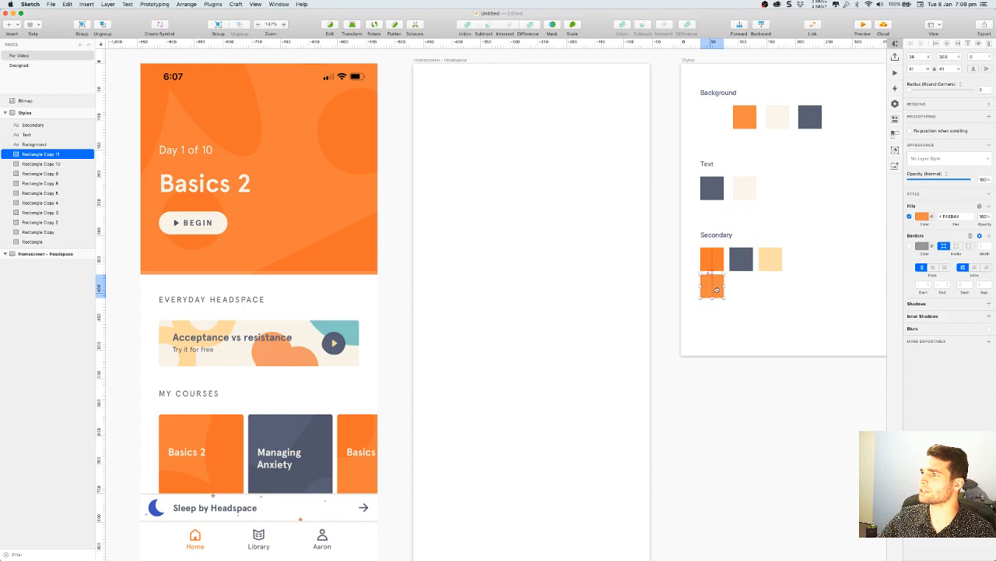
{"action": "left_click", "coordinate": [780, 296]}
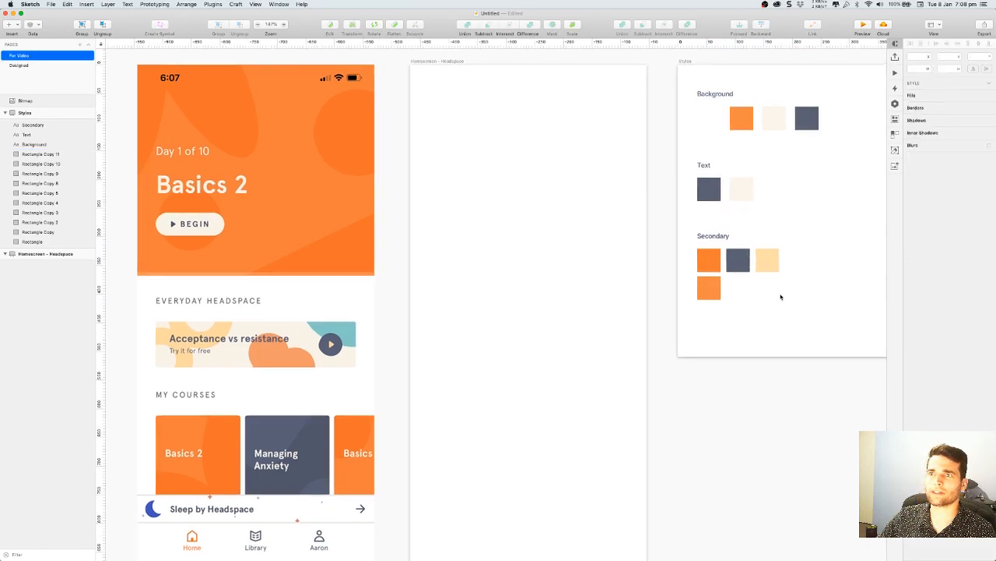
Duplicate the pale yellow Secondary swatch to its right and fill the copy with the teal from the Acceptance vs resistance card
{"action": "scroll", "coordinate": [470, 300], "scroll_direction": "down", "scroll_amount": 2}
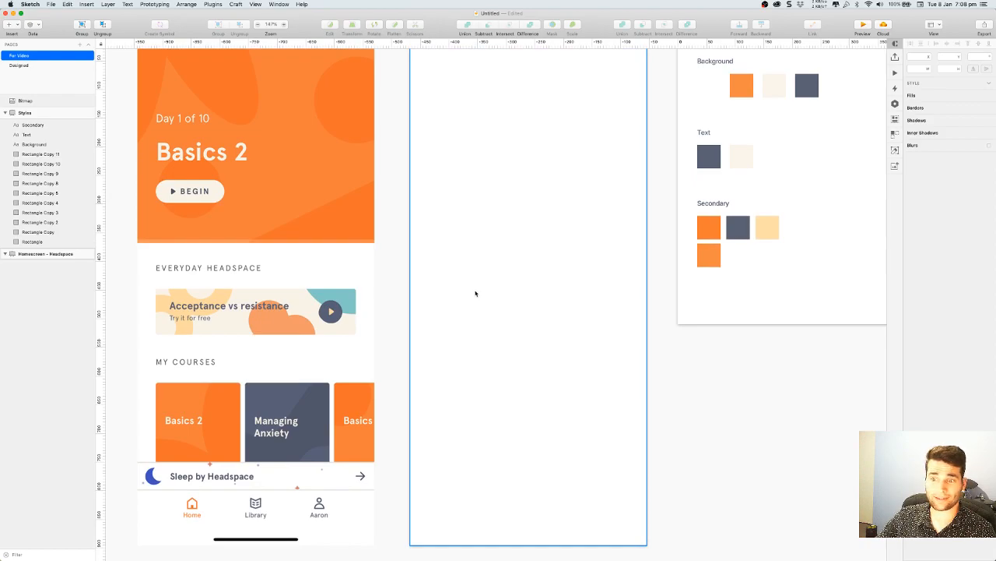
{"action": "left_click_drag", "start_coordinate": [767, 227], "coordinate": [798, 232]}
{"action": "left_click", "coordinate": [922, 216]}
{"action": "left_click", "coordinate": [916, 312]}
{"action": "left_click", "coordinate": [341, 299]}
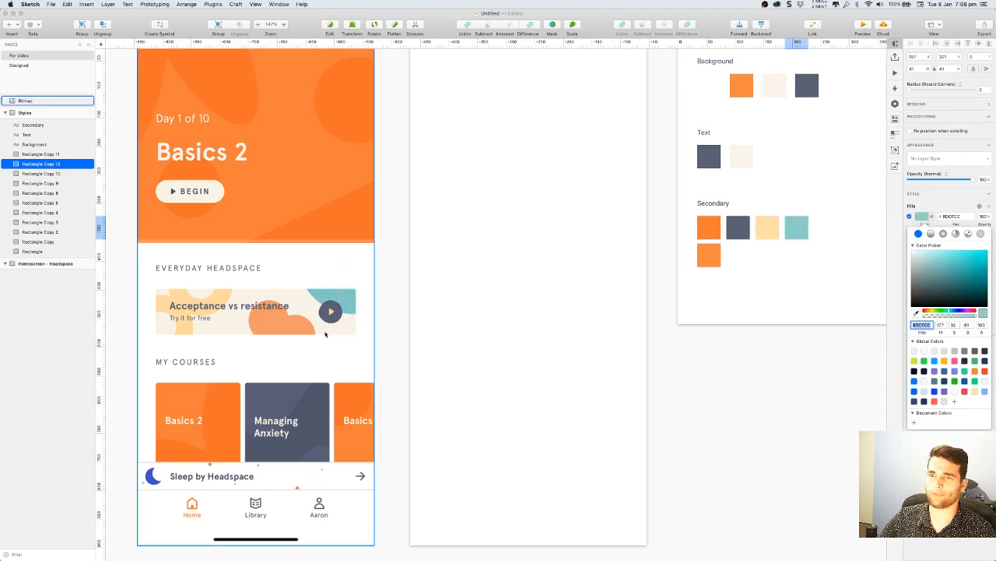
{"action": "left_click", "coordinate": [577, 288]}
{"action": "left_click", "coordinate": [686, 344]}
{"action": "scroll", "coordinate": [687, 353], "scroll_direction": "up", "scroll_amount": 3}
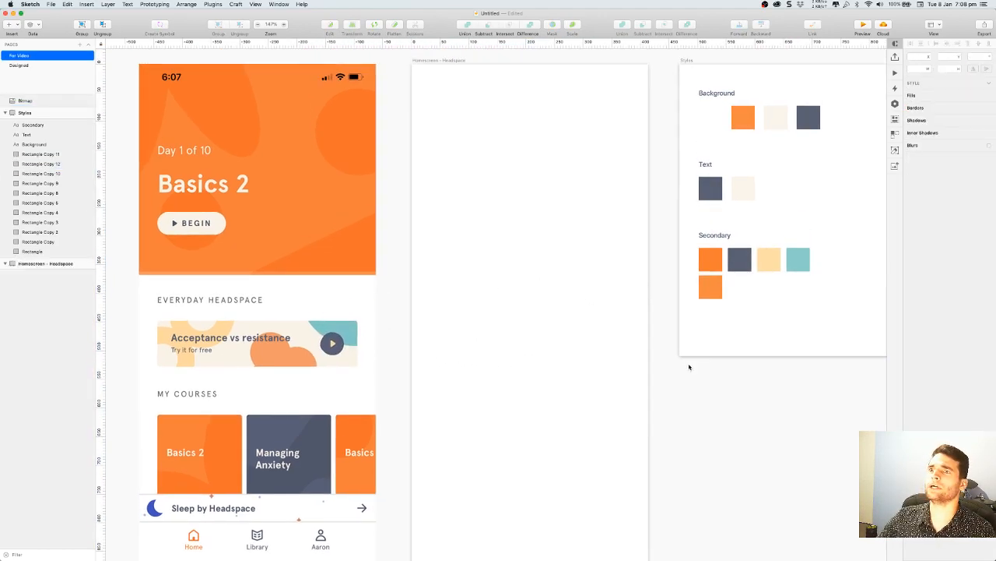
{"action": "scroll", "coordinate": [696, 367], "scroll_direction": "down", "scroll_amount": 2}
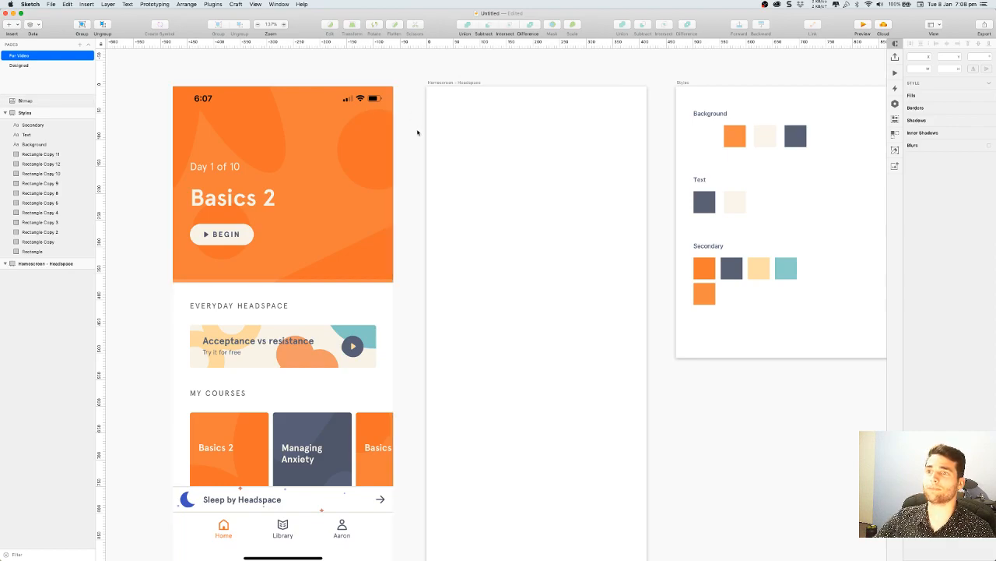
Switch to Chrome and examine the iOS Sketch downloads on the Apple Design Resources page
{"action": "key", "text": "super+Tab"}
{"action": "left_click", "coordinate": [559, 275]}
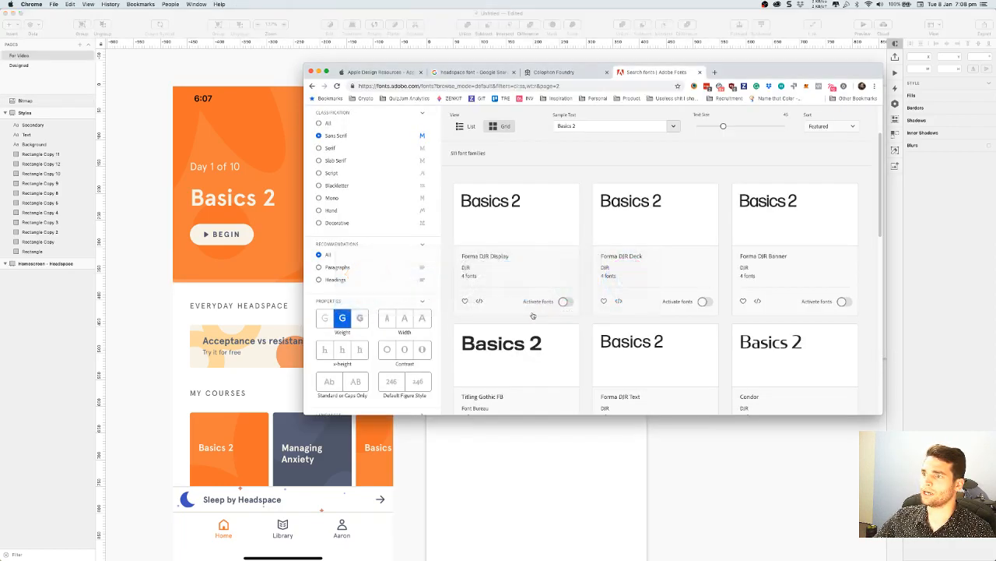
{"action": "left_click", "coordinate": [476, 73]}
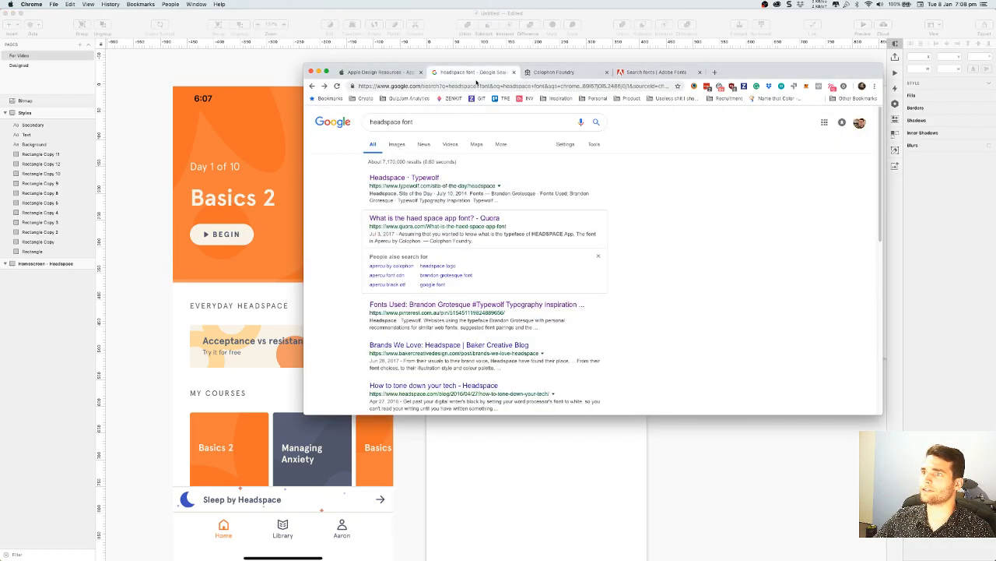
{"action": "left_click", "coordinate": [374, 72]}
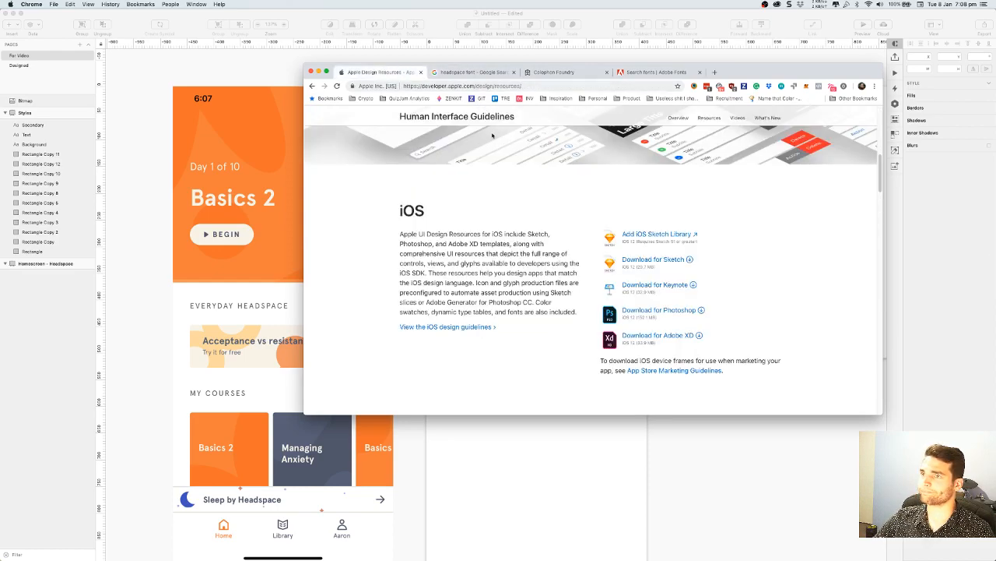
{"action": "scroll", "coordinate": [492, 135], "scroll_direction": "up", "scroll_amount": 5}
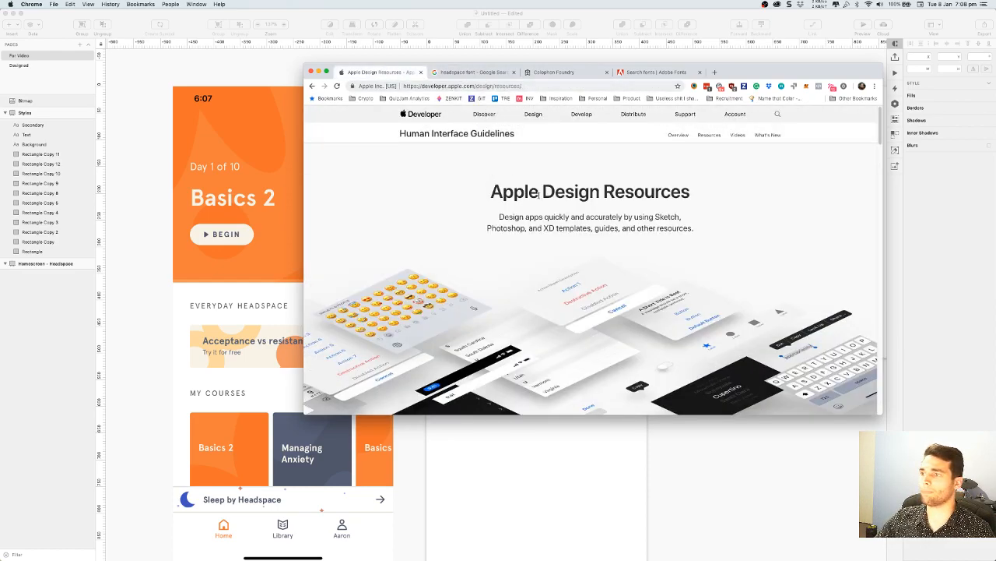
{"action": "scroll", "coordinate": [512, 183], "scroll_direction": "down", "scroll_amount": 5}
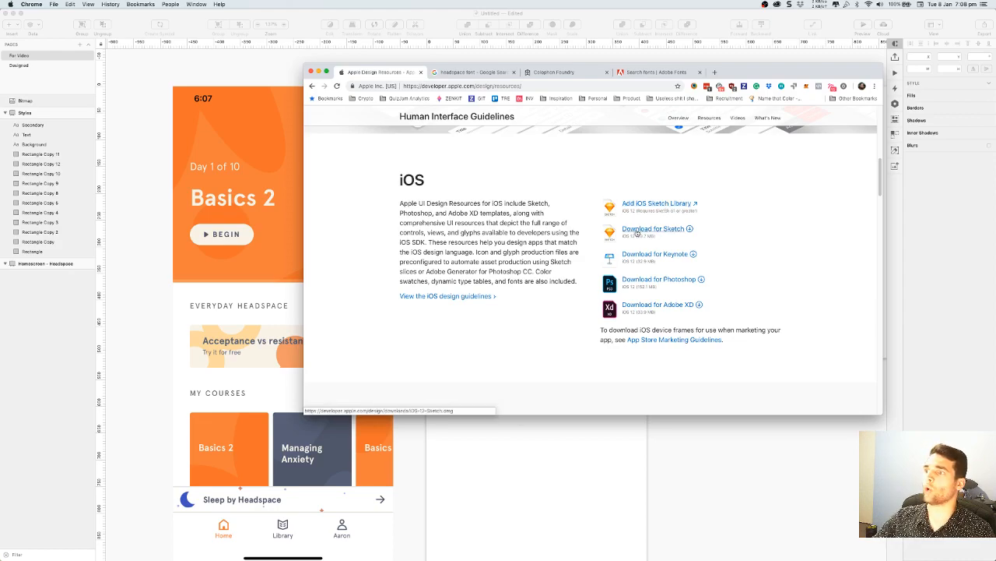
{"action": "left_click", "coordinate": [676, 428]}
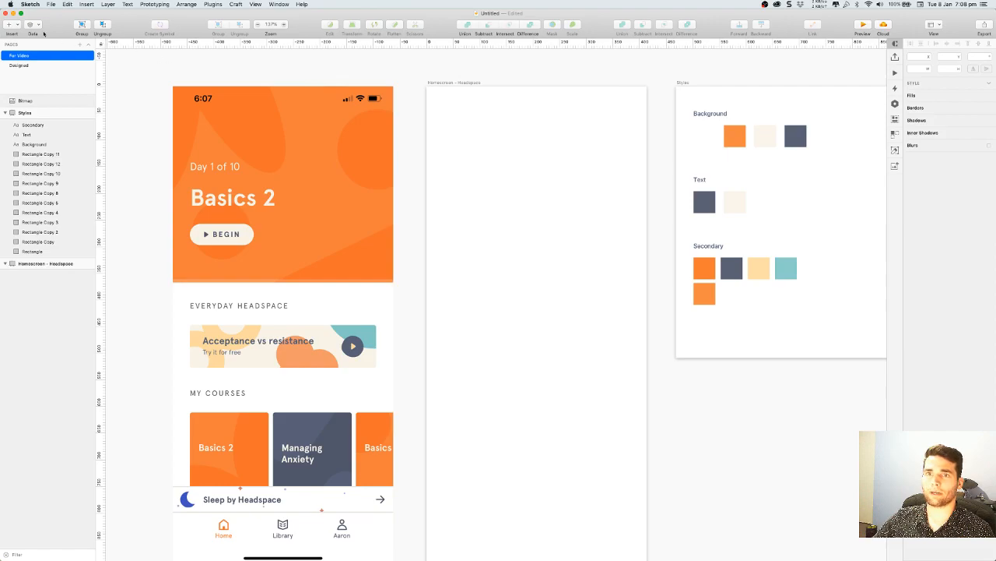
Browse the bar symbols of the Apple iOS UI library, including the status bar, navigation bar and home indicator variants
{"action": "left_click", "coordinate": [16, 26]}
{"action": "mouse_move", "coordinate": [35, 131]}
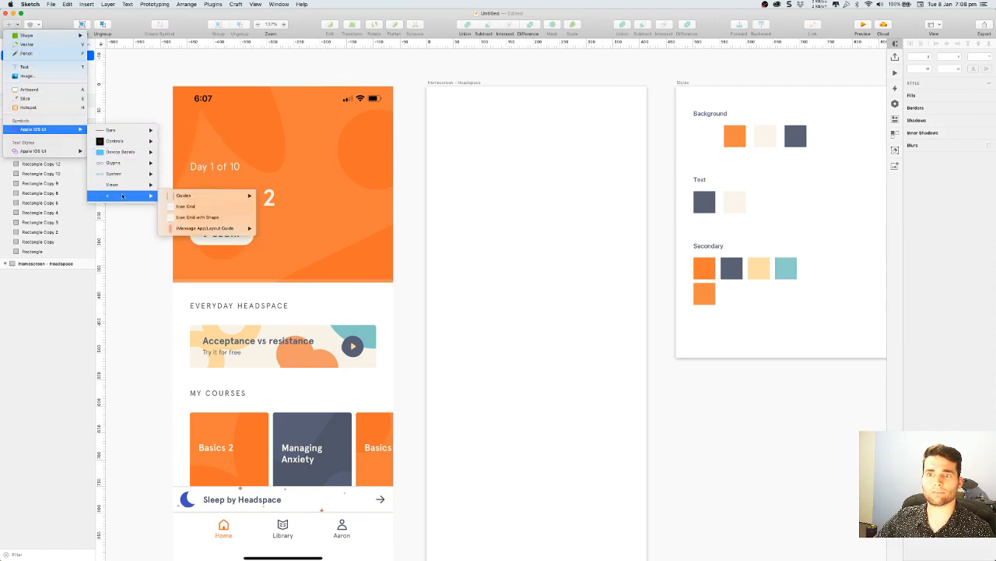
{"action": "mouse_move", "coordinate": [125, 131]}
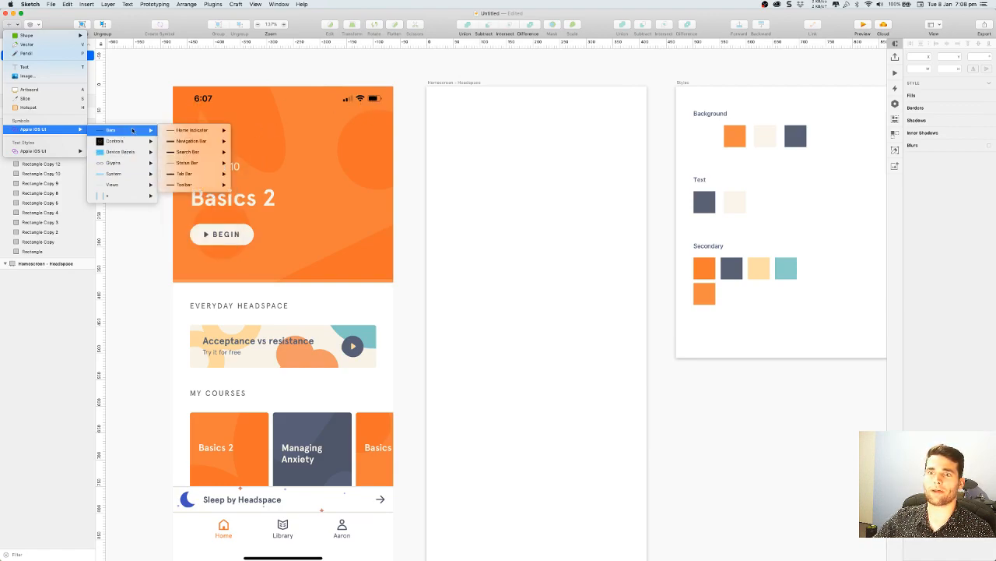
{"action": "mouse_move", "coordinate": [197, 154]}
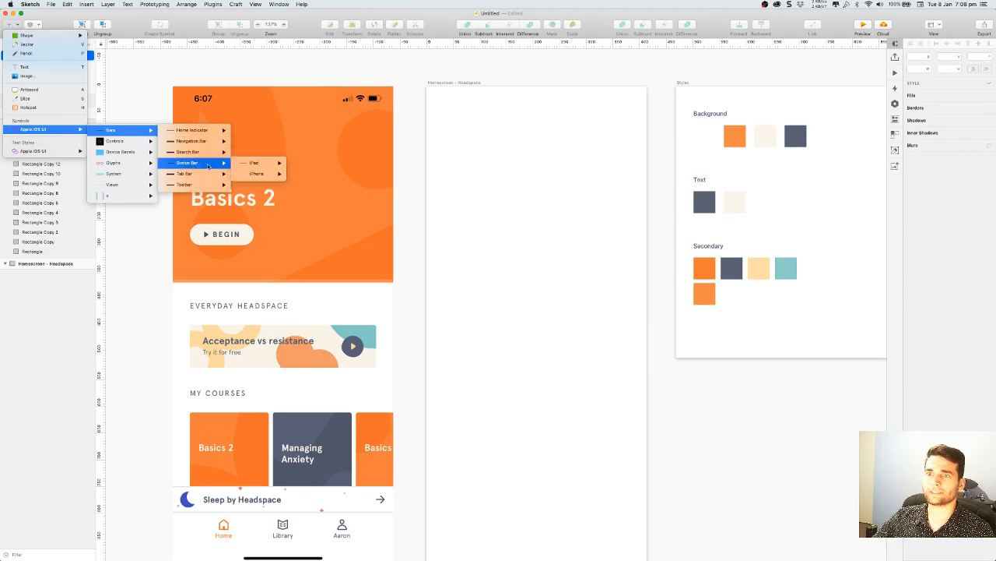
{"action": "mouse_move", "coordinate": [261, 173]}
{"action": "mouse_move", "coordinate": [312, 200]}
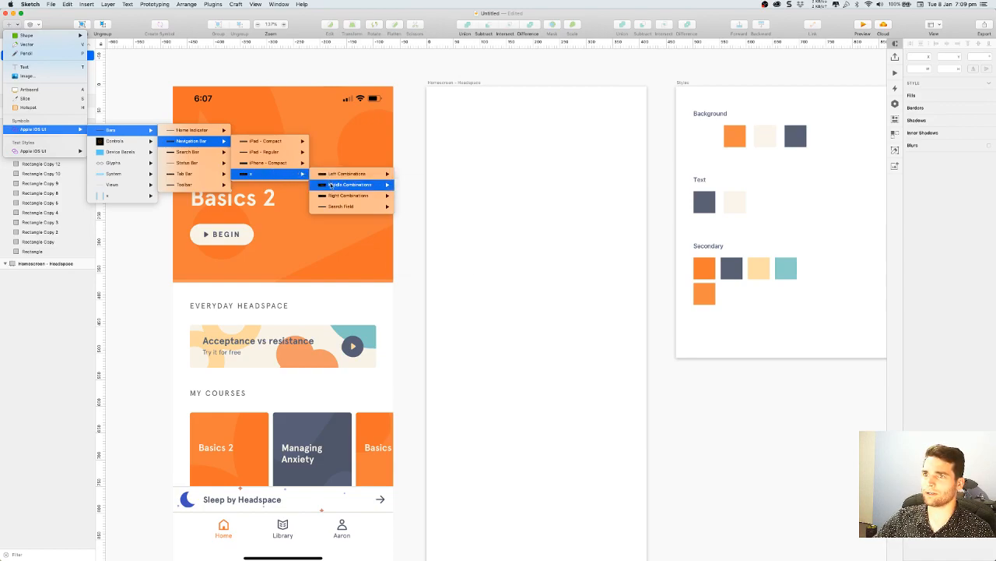
{"action": "mouse_move", "coordinate": [332, 186]}
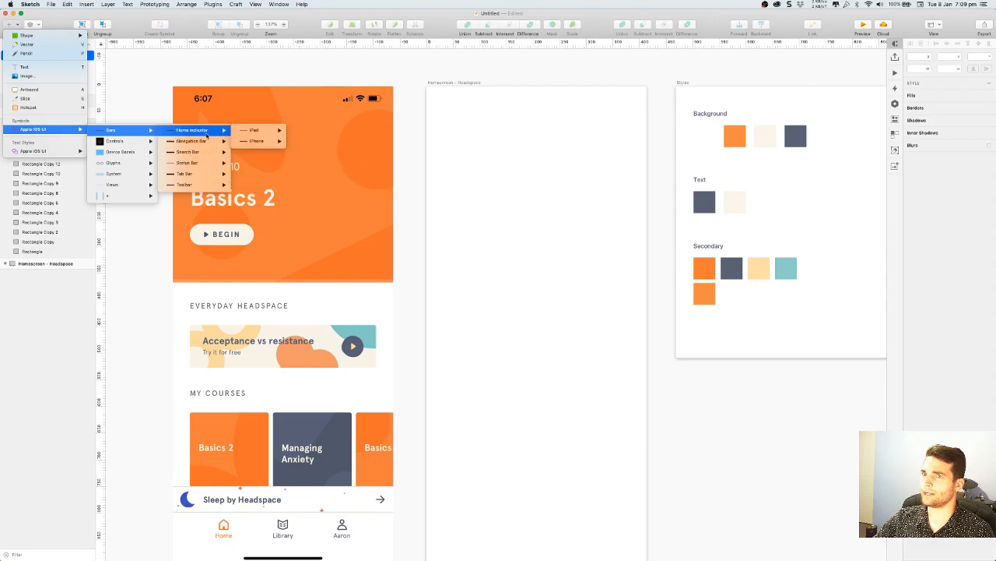
{"action": "mouse_move", "coordinate": [256, 138]}
{"action": "left_click", "coordinate": [259, 77]}
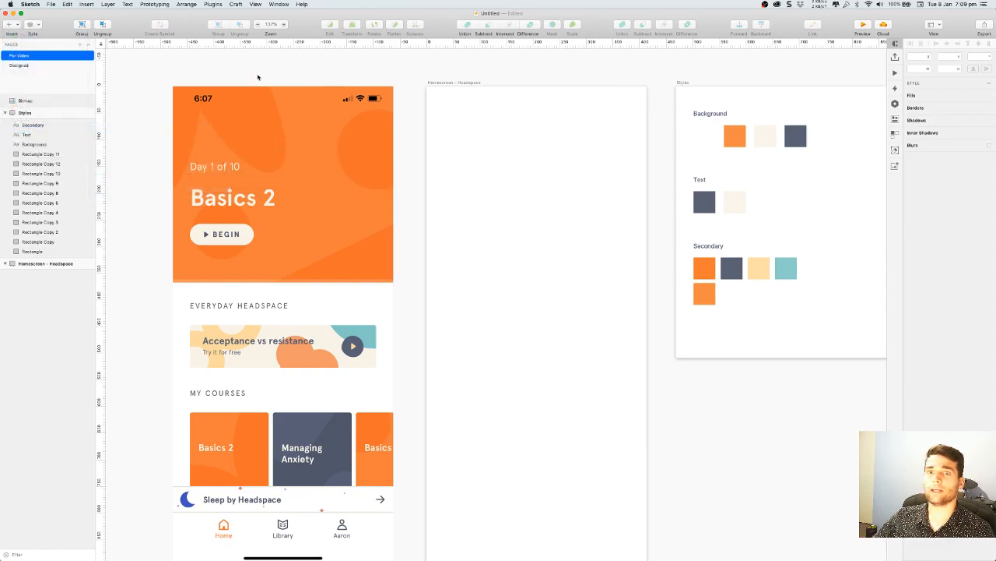
Copy the status bar symbol from the Designed page's home screen and place it along the upper edge of the For Video page's Homescreen artboard
{"action": "left_click", "coordinate": [29, 67]}
{"action": "left_click", "coordinate": [511, 138]}
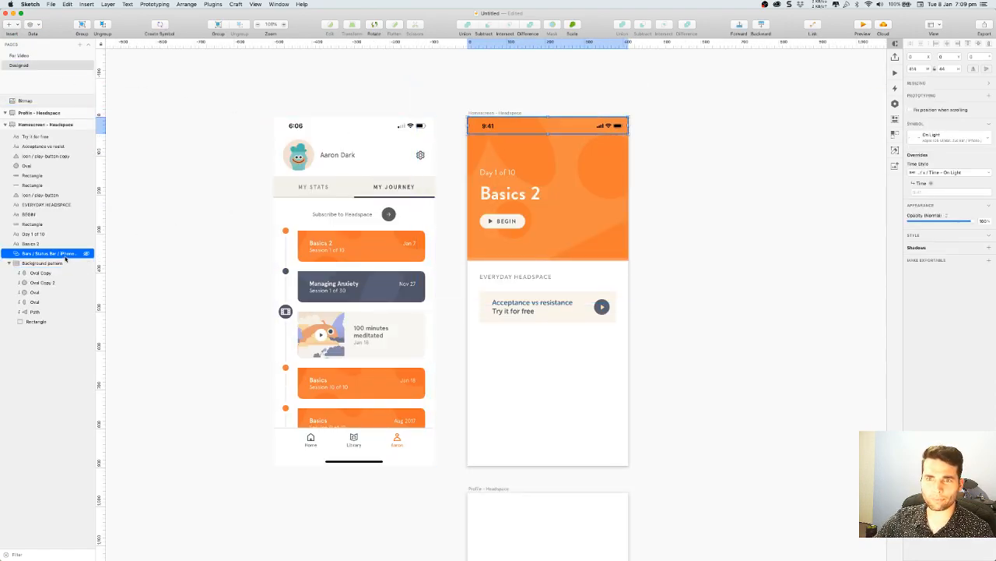
{"action": "key", "text": "super+c"}
{"action": "left_click", "coordinate": [32, 56]}
{"action": "key", "text": "super+v"}
{"action": "left_click_drag", "start_coordinate": [583, 291], "coordinate": [621, 100]}
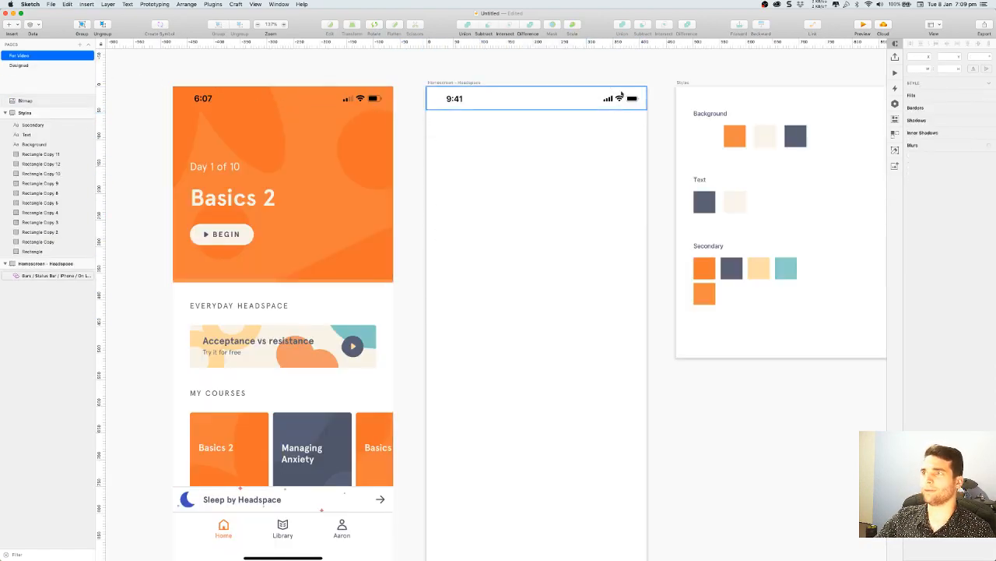
Insert an Apple iOS UI iPhone On Light status bar below the existing one, and delete this extra copy
{"action": "left_click", "coordinate": [19, 35]}
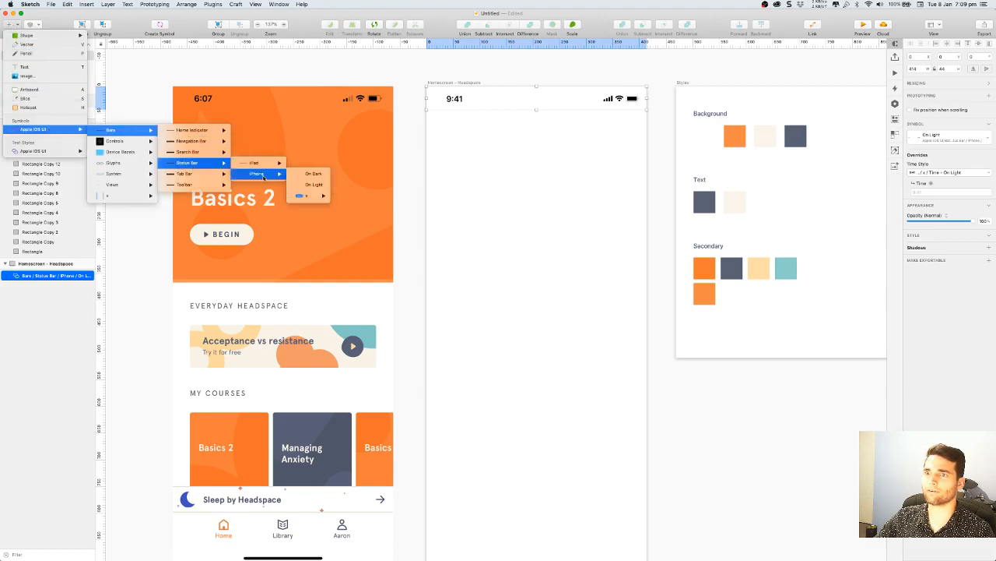
{"action": "left_click", "coordinate": [313, 190]}
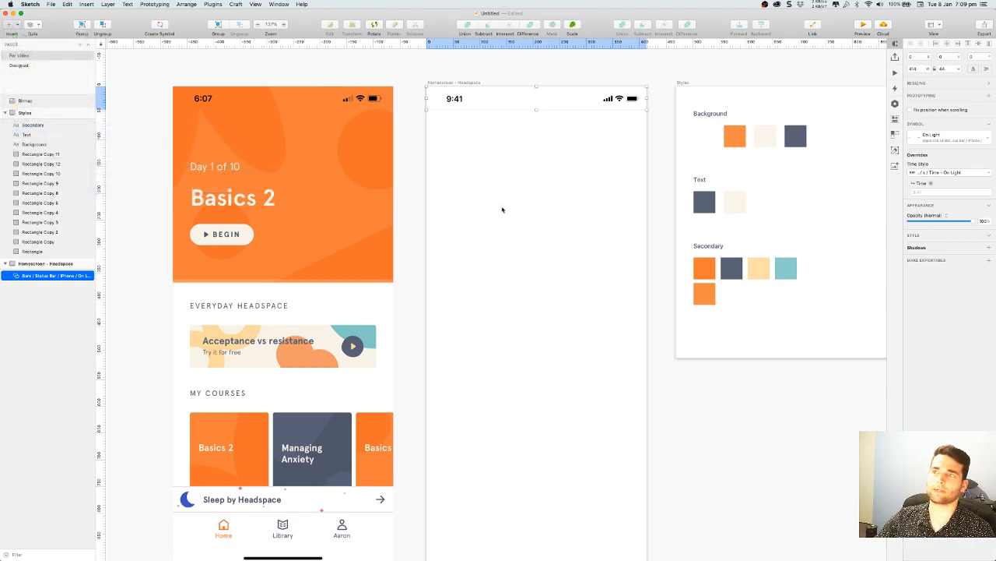
{"action": "left_click", "coordinate": [547, 194]}
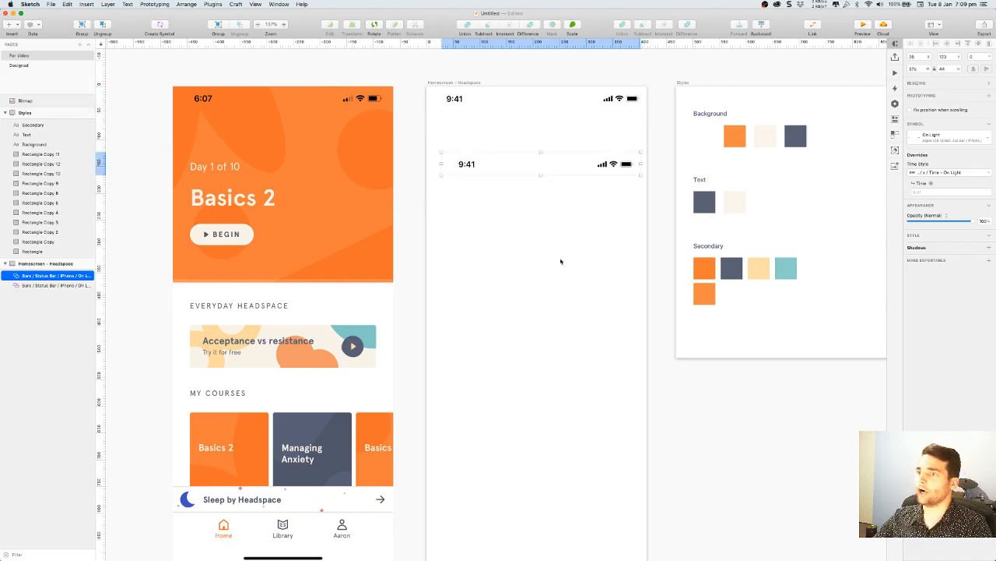
{"action": "key", "text": "Delete"}
{"action": "left_click", "coordinate": [597, 104]}
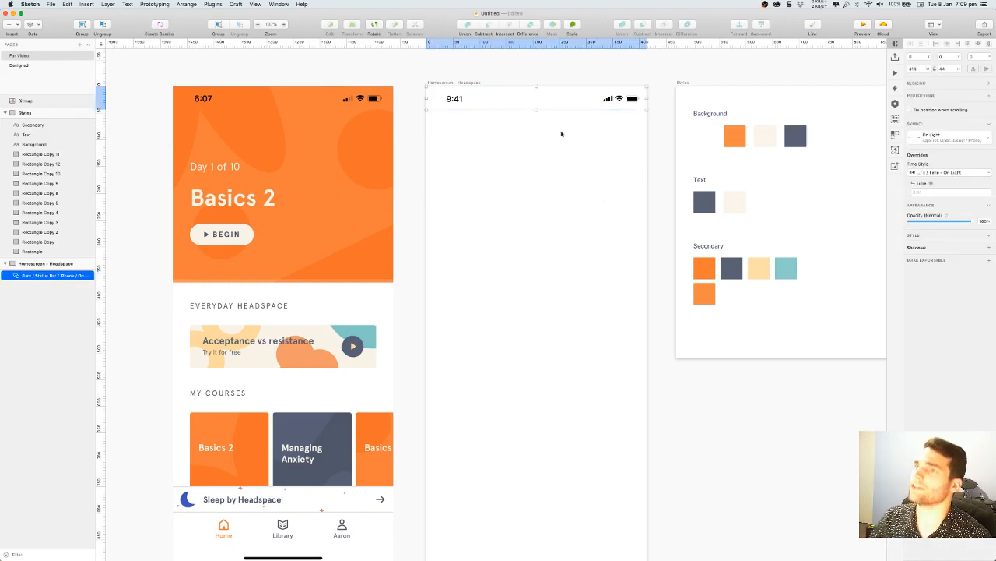
{"action": "left_click", "coordinate": [571, 188]}
{"action": "left_click", "coordinate": [471, 100]}
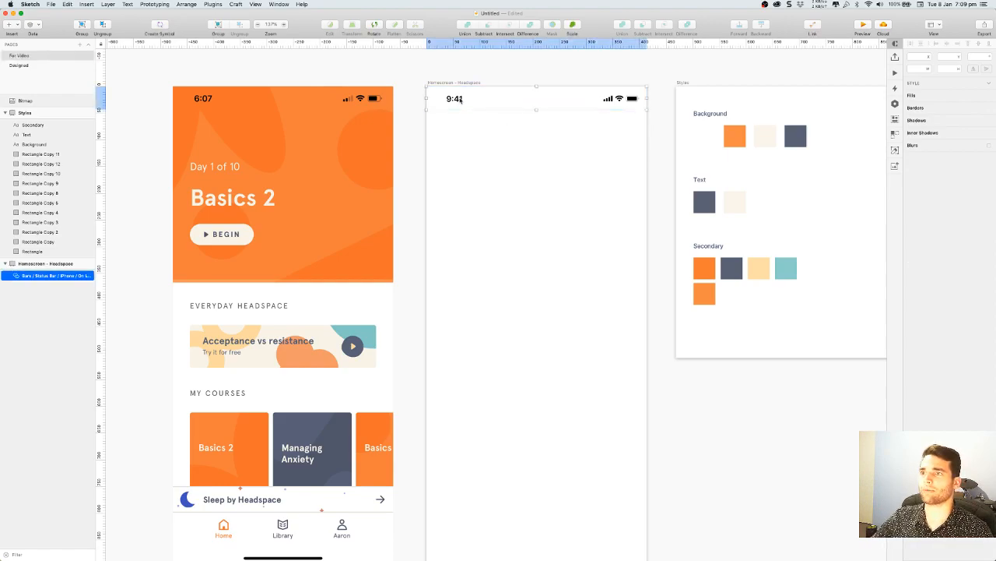
{"action": "left_click", "coordinate": [512, 128]}
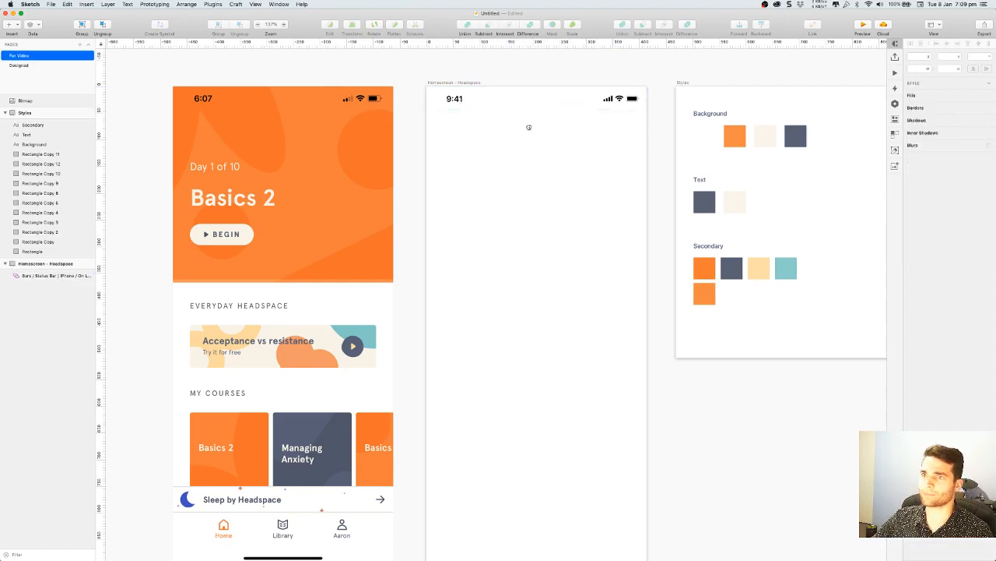
Draw a borderless rectangle 414 px wide across the top of the Homescreen artboard, about as tall as the screenshot's orange header
{"action": "scroll", "coordinate": [528, 128], "scroll_direction": "up", "scroll_amount": 1}
{"action": "left_click", "coordinate": [12, 24]}
{"action": "mouse_move", "coordinate": [39, 35]}
{"action": "left_click", "coordinate": [109, 35]}
{"action": "left_click_drag", "start_coordinate": [424, 92], "coordinate": [645, 287]}
{"action": "left_click", "coordinate": [909, 246]}
Fill the header rectangle with the bright orange sampled from the first Secondary swatch and move it behind the status bar
{"action": "left_click", "coordinate": [923, 216]}
{"action": "left_click", "coordinate": [916, 312]}
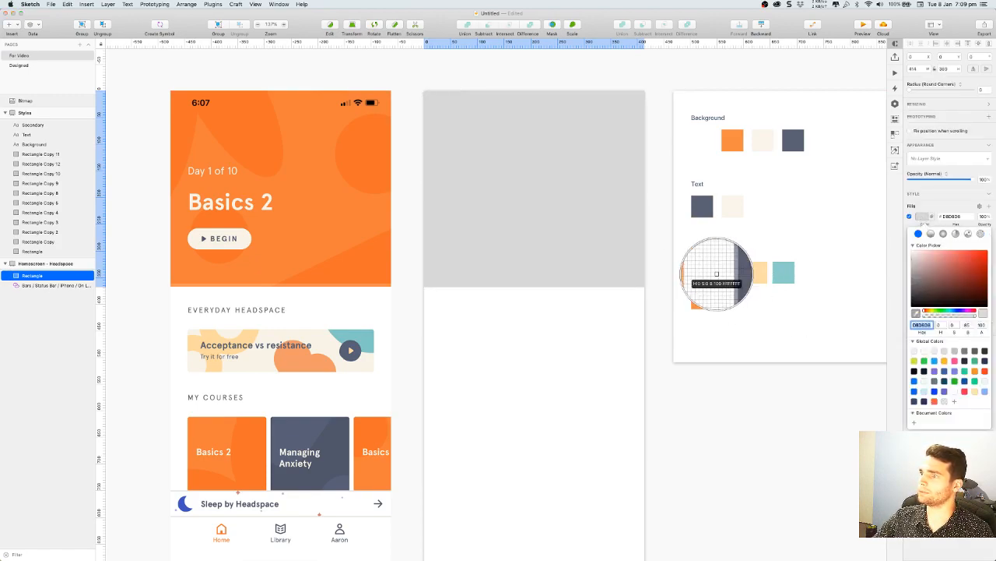
{"action": "left_click", "coordinate": [702, 273]}
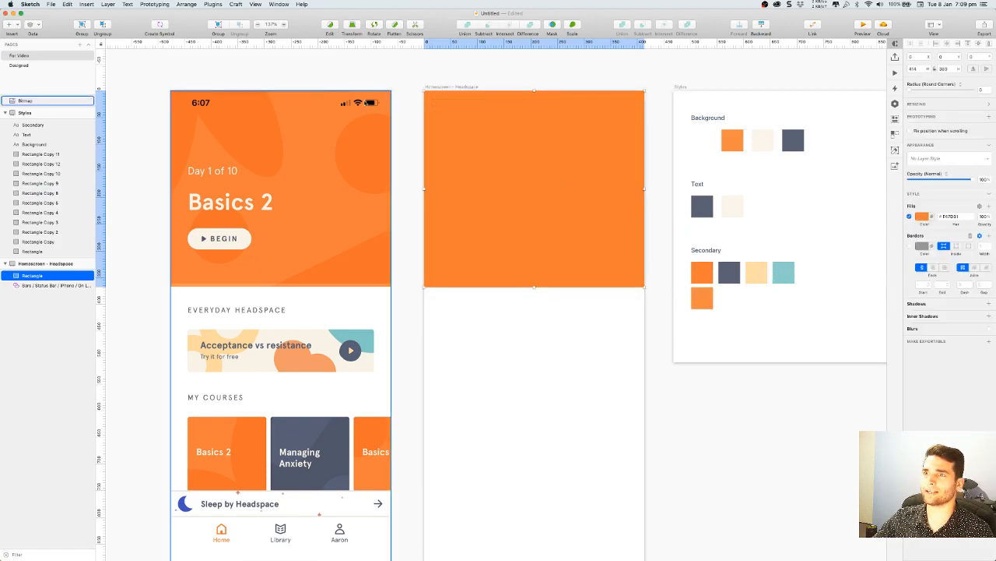
{"action": "left_click_drag", "start_coordinate": [56, 275], "coordinate": [56, 286]}
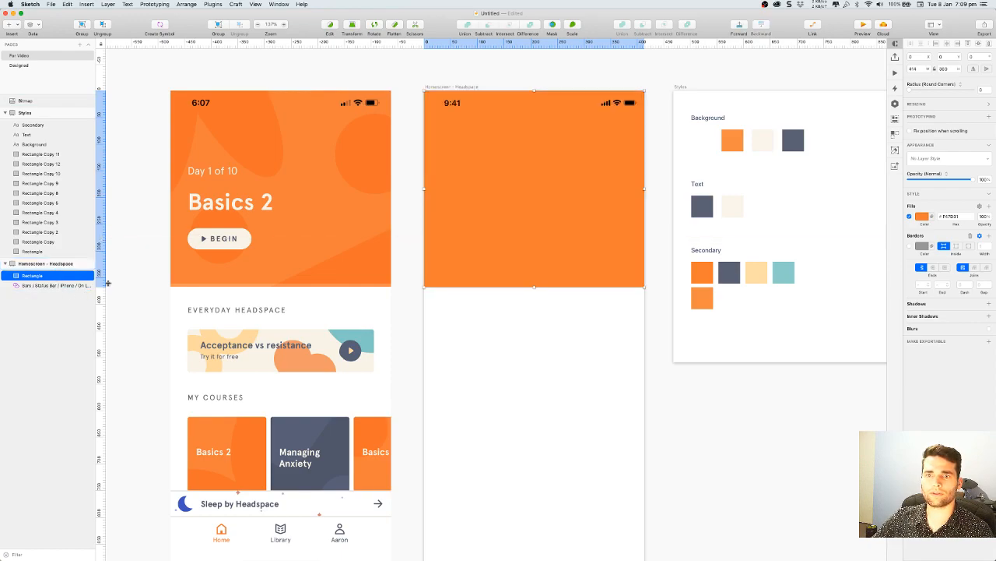
{"action": "left_click", "coordinate": [650, 304]}
{"action": "scroll", "coordinate": [660, 267], "scroll_direction": "up", "scroll_amount": 1}
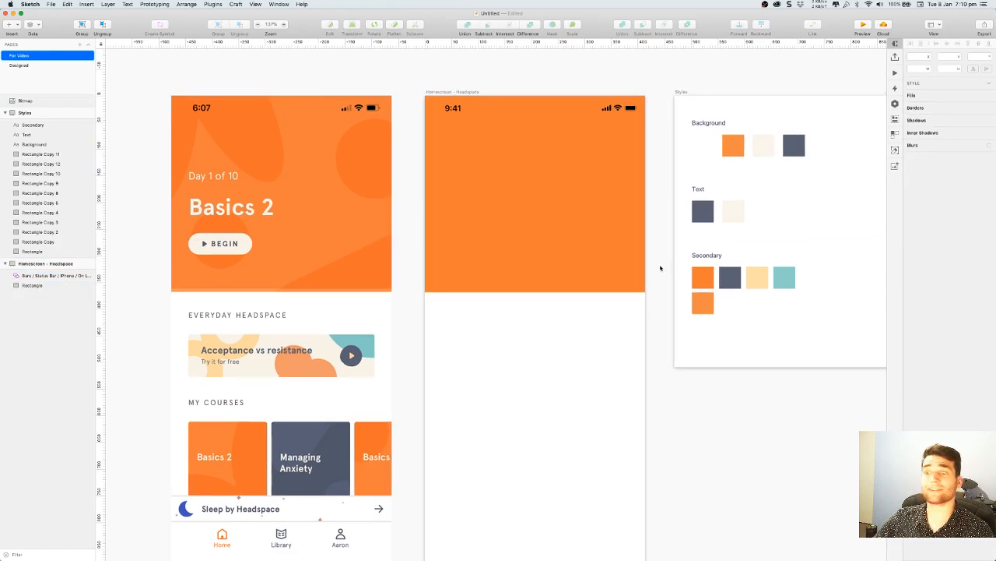
Draw a home indicator bar about 150 by 7 px near the bottom edge of the Homescreen artboard and fill it with black (000000)
{"action": "scroll", "coordinate": [661, 257], "scroll_direction": "down", "scroll_amount": 5}
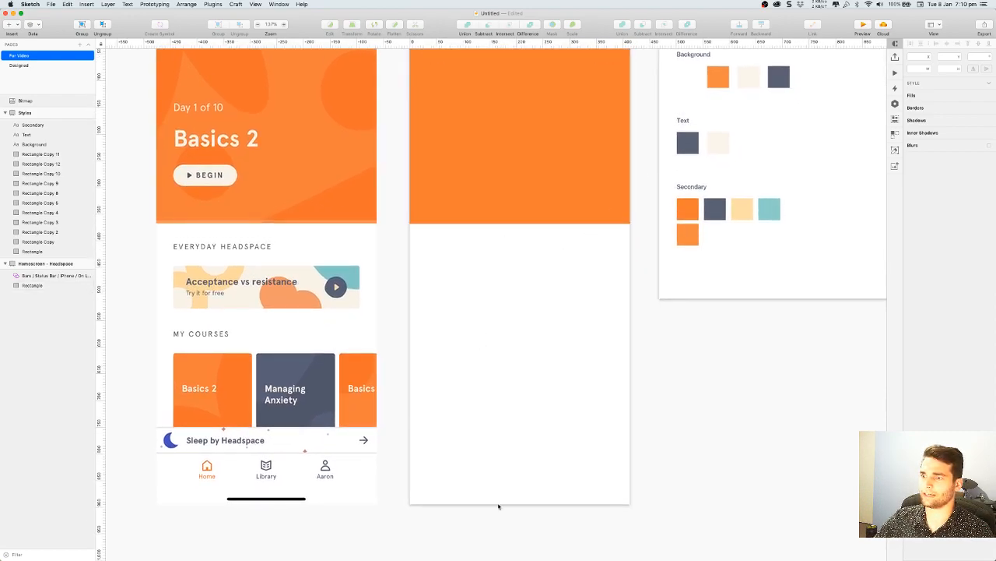
{"action": "left_click", "coordinate": [12, 24]}
{"action": "mouse_move", "coordinate": [47, 35]}
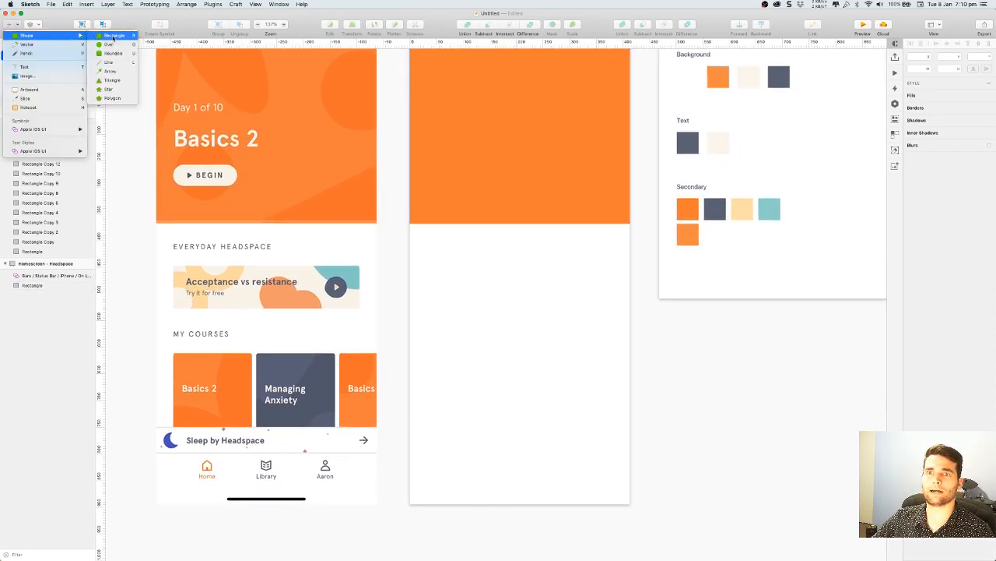
{"action": "left_click", "coordinate": [115, 36]}
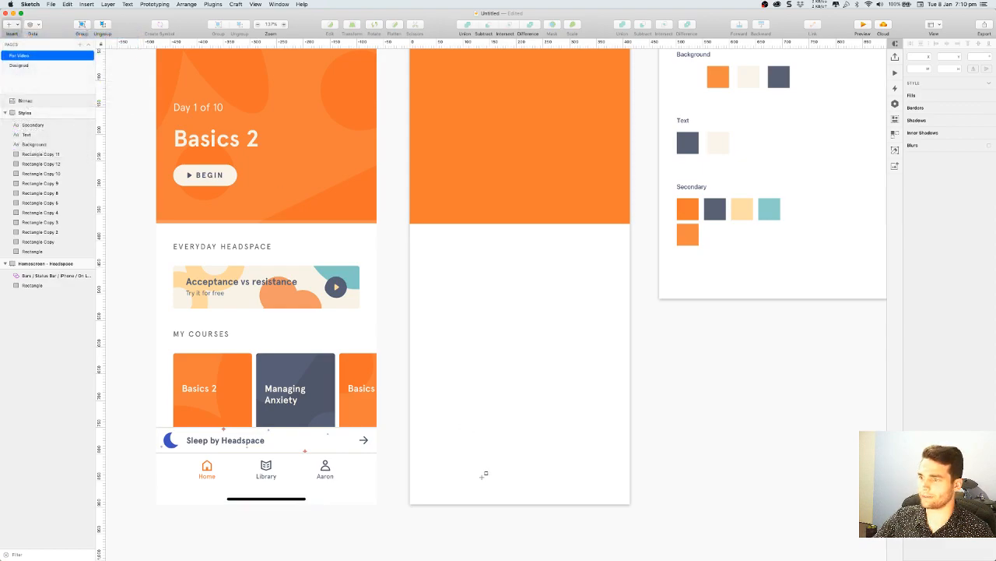
{"action": "left_click_drag", "start_coordinate": [485, 493], "coordinate": [566, 498]}
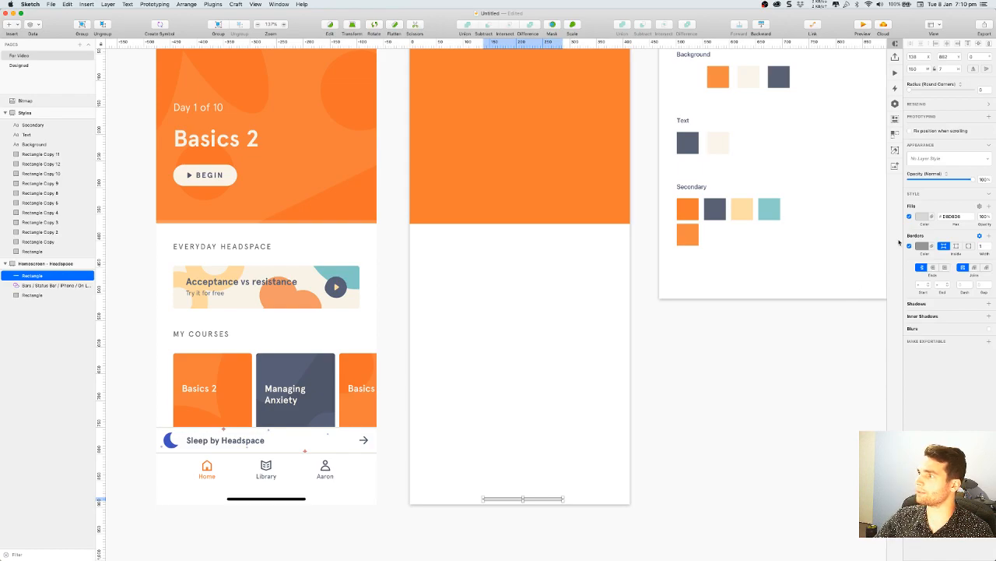
{"action": "left_click", "coordinate": [922, 216]}
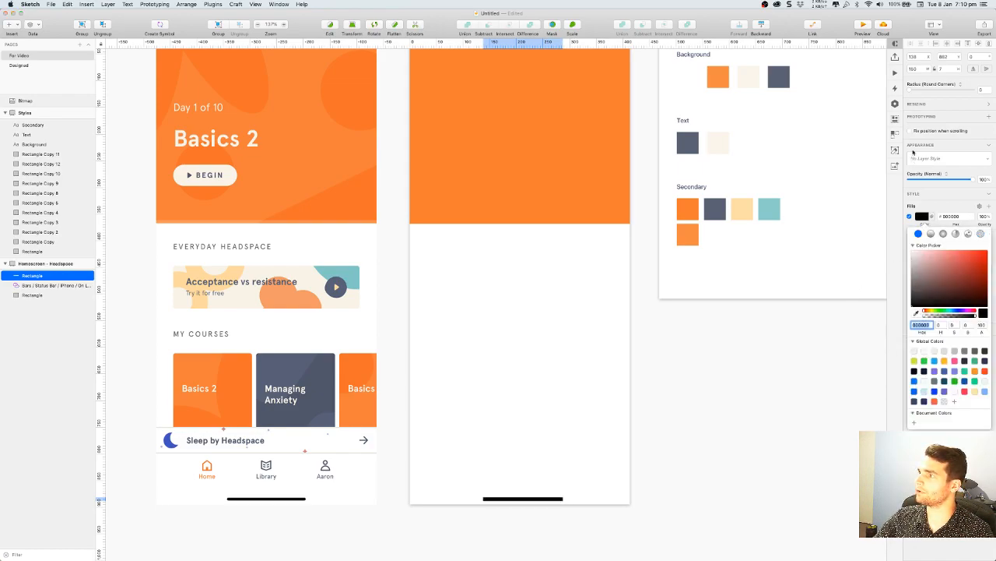
Round the home indicator bar's corners with a 3.5 radius and reduce its height to 6 px
{"action": "left_click", "coordinate": [920, 91]}
{"action": "left_click", "coordinate": [765, 349]}
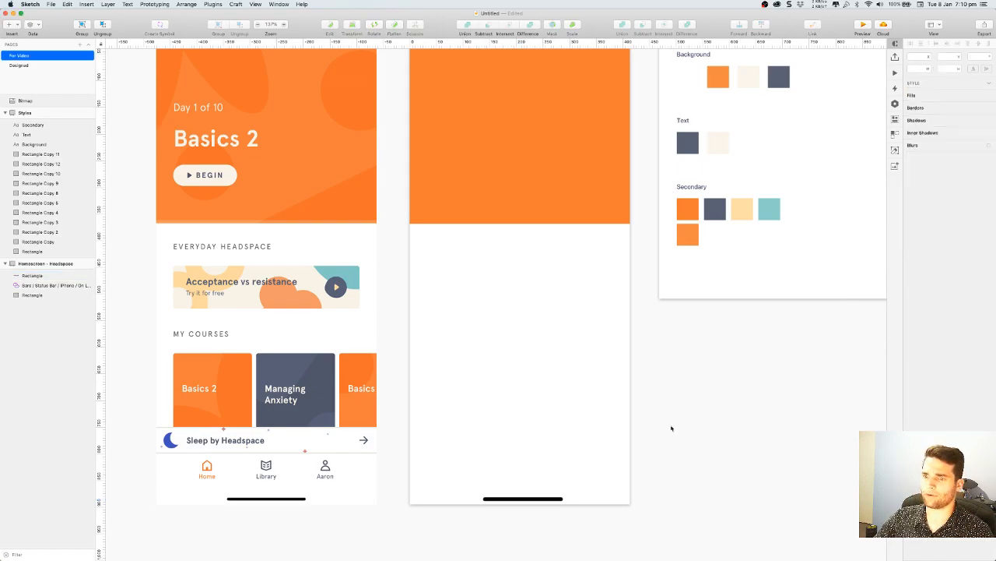
{"action": "left_click", "coordinate": [543, 499]}
{"action": "left_click", "coordinate": [959, 71]}
{"action": "left_click", "coordinate": [960, 71]}
{"action": "left_click", "coordinate": [959, 71]}
{"action": "left_click", "coordinate": [698, 399]}
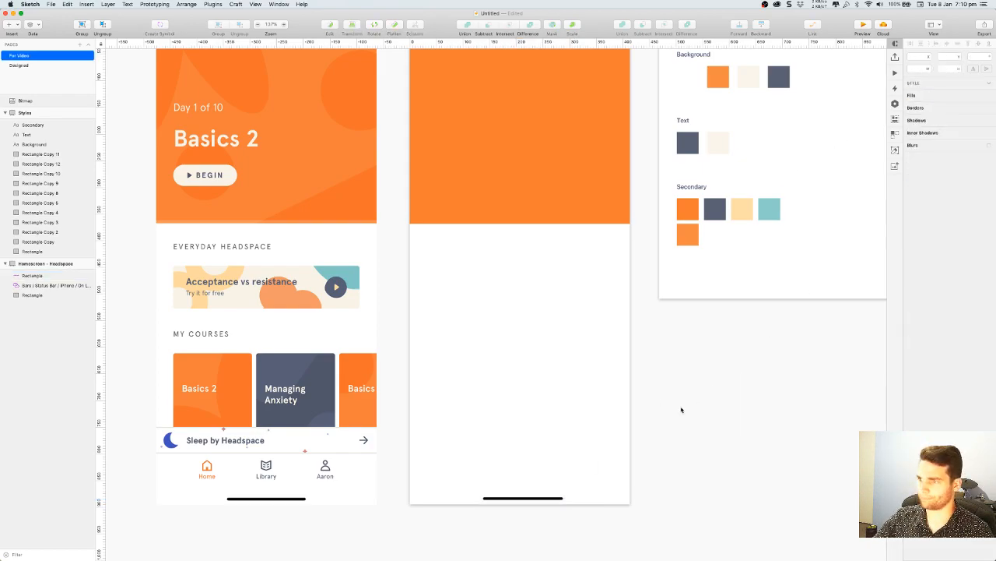
Center the home indicator bar horizontally on the Homescreen artboard
{"action": "left_click", "coordinate": [559, 498]}
{"action": "left_click", "coordinate": [948, 43]}
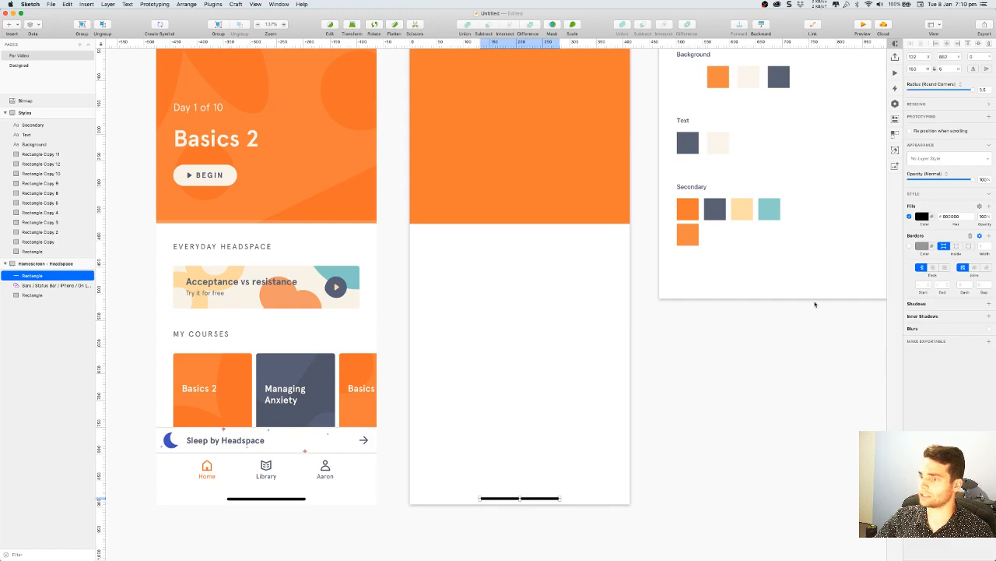
{"action": "left_click", "coordinate": [763, 395]}
Add a text layer reading "Day 1 of 10" in the orange header of the Homescreen artboard
{"action": "scroll", "coordinate": [767, 392], "scroll_direction": "up", "scroll_amount": 5}
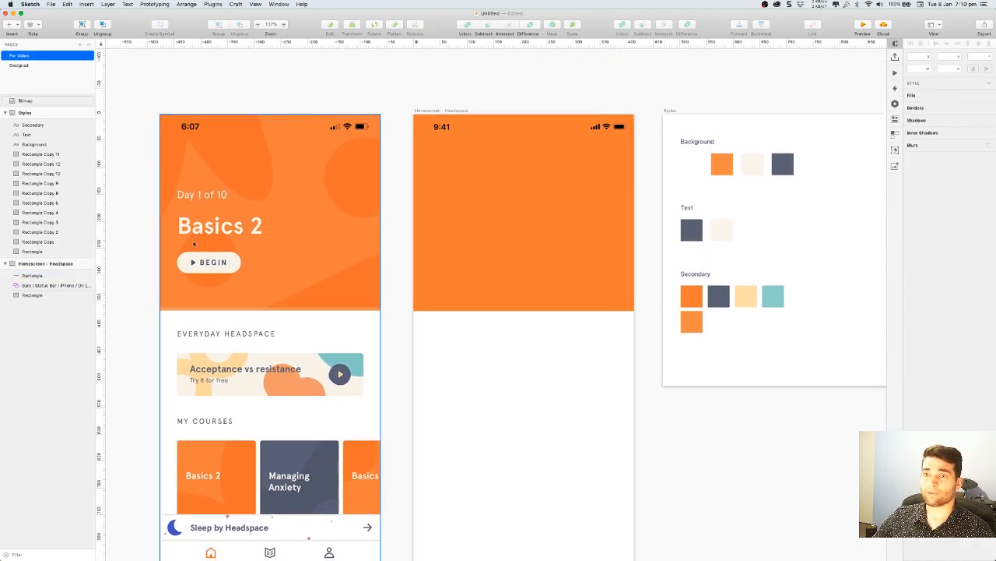
{"action": "left_click", "coordinate": [13, 24]}
{"action": "mouse_move", "coordinate": [21, 37]}
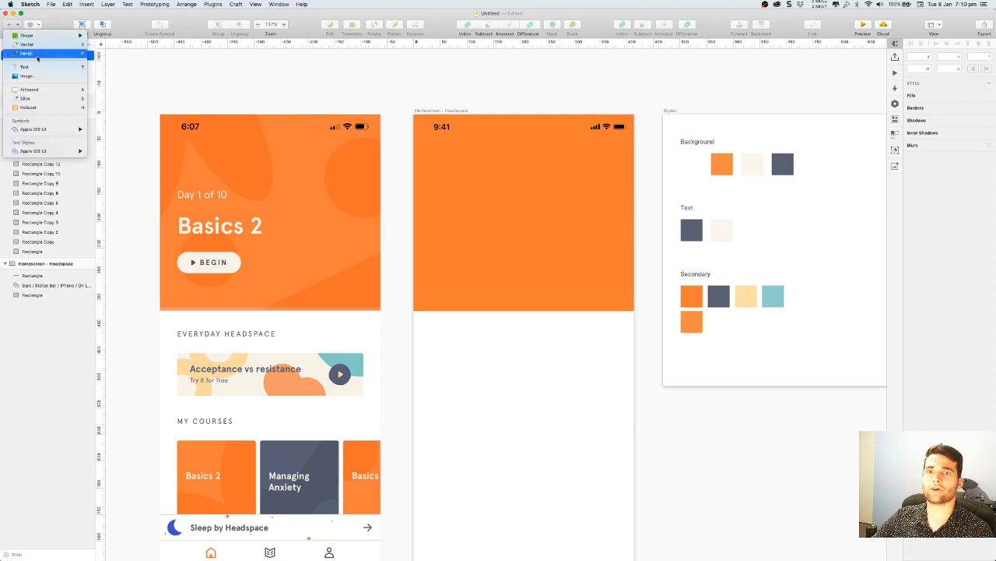
{"action": "left_click", "coordinate": [31, 67]}
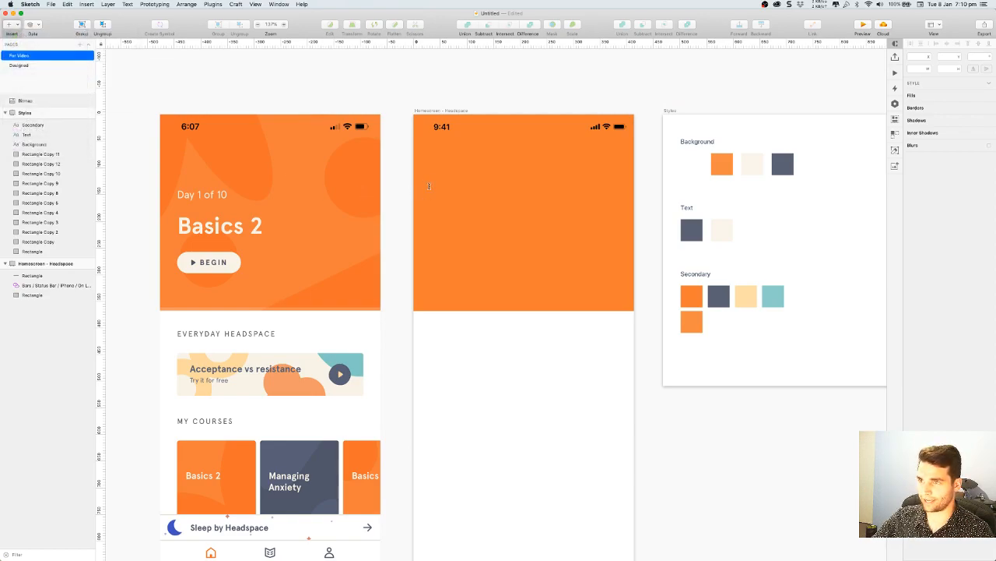
{"action": "left_click_drag", "start_coordinate": [524, 199], "coordinate": [524, 199]}
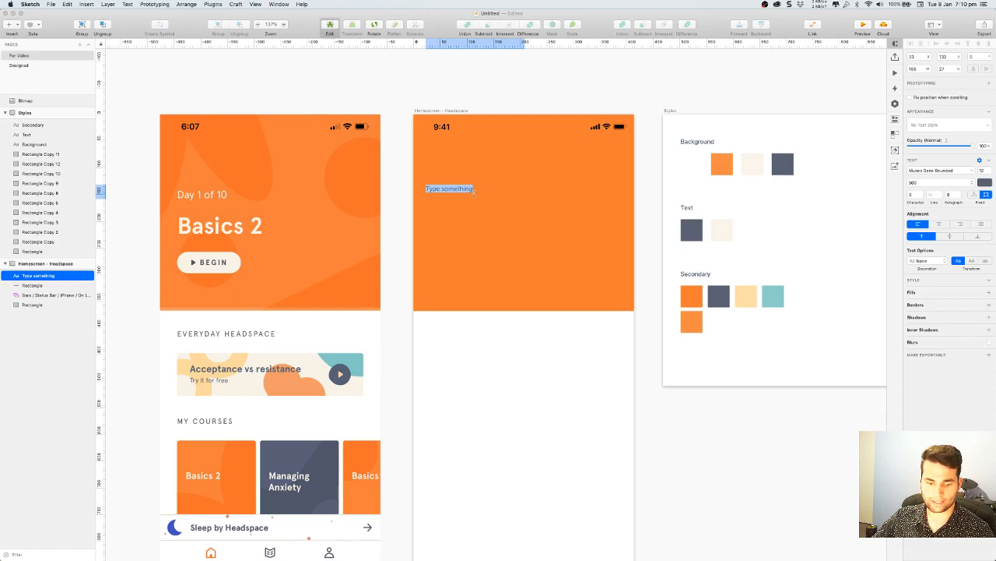
{"action": "type", "text": "Day 1 of 10"}
Set the "Day 1 of 10" text in Brandon Grotesque and colour it with the cream sampled from the second Text swatch
{"action": "key", "text": "super+a"}
{"action": "left_click", "coordinate": [934, 172]}
{"action": "left_click", "coordinate": [934, 172]}
{"action": "left_click", "coordinate": [935, 172]}
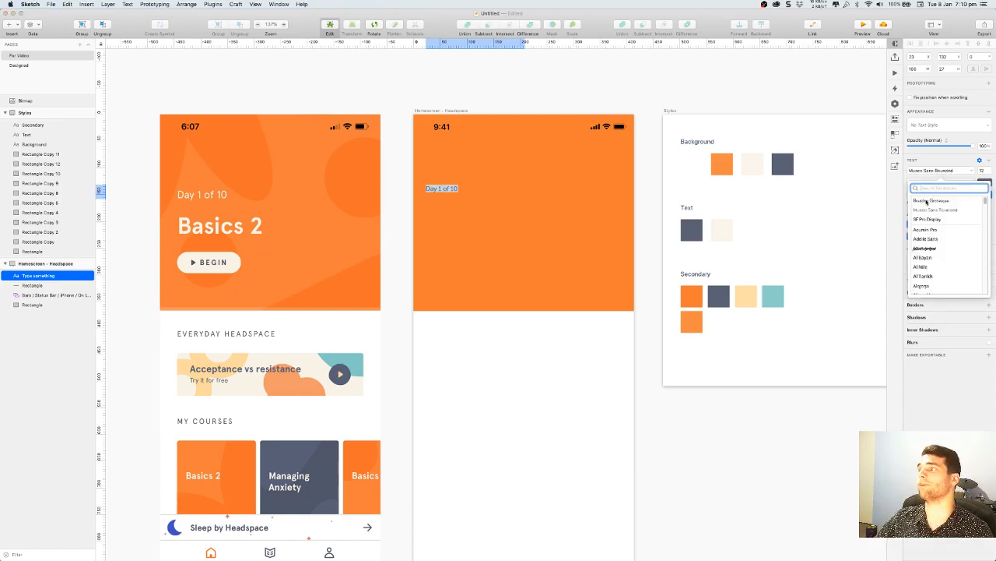
{"action": "left_click", "coordinate": [938, 201]}
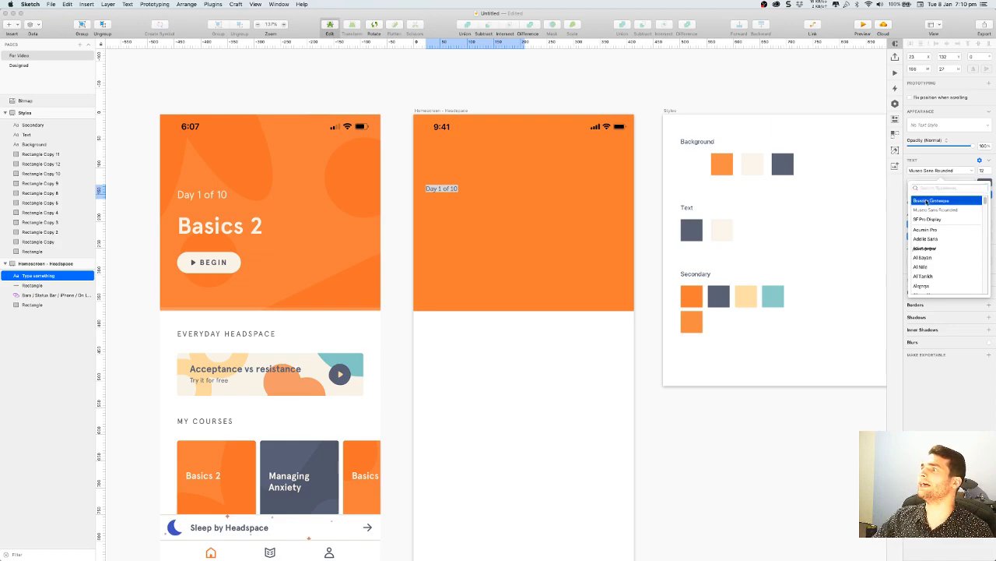
{"action": "left_click", "coordinate": [933, 166]}
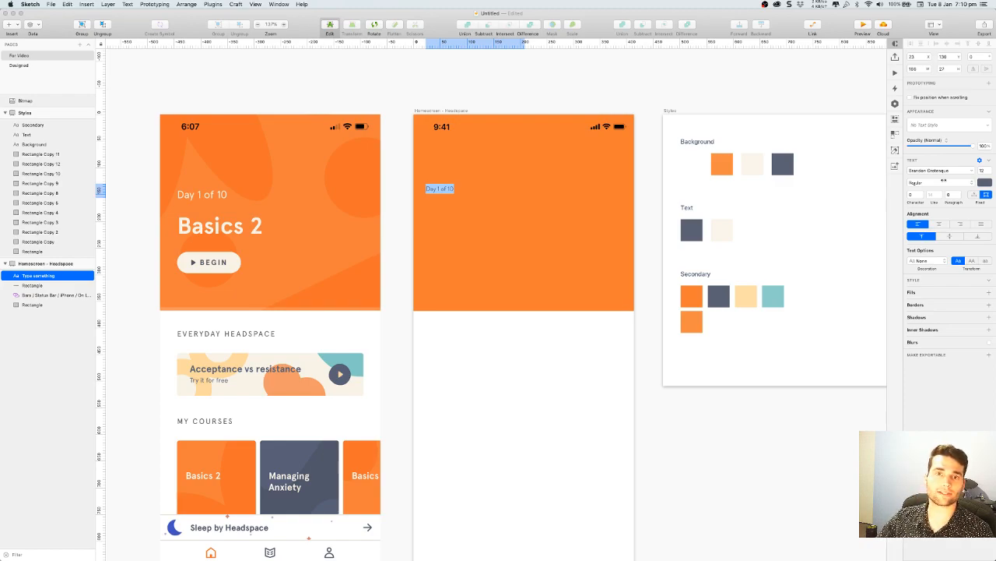
{"action": "left_click", "coordinate": [983, 183]}
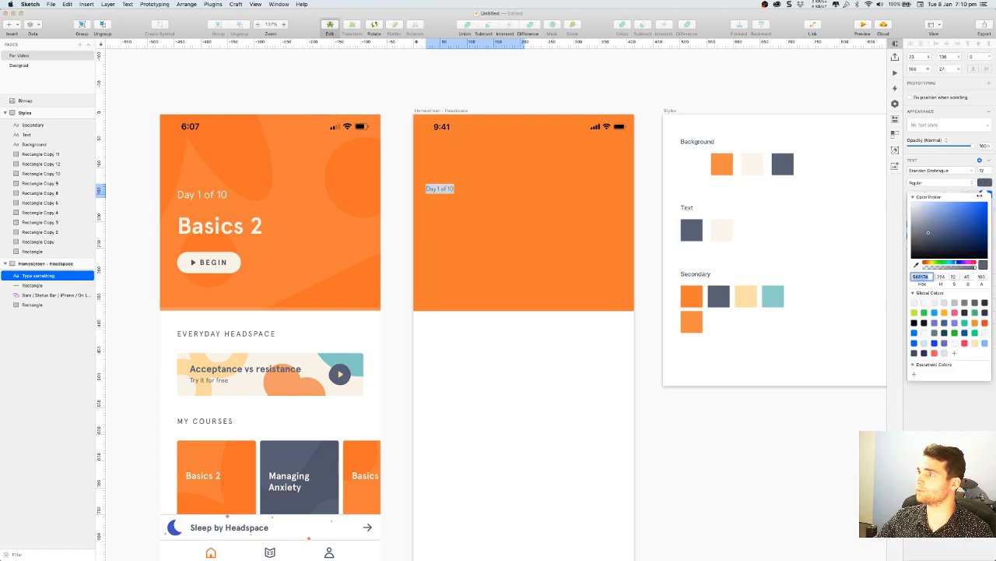
{"action": "left_click", "coordinate": [916, 265]}
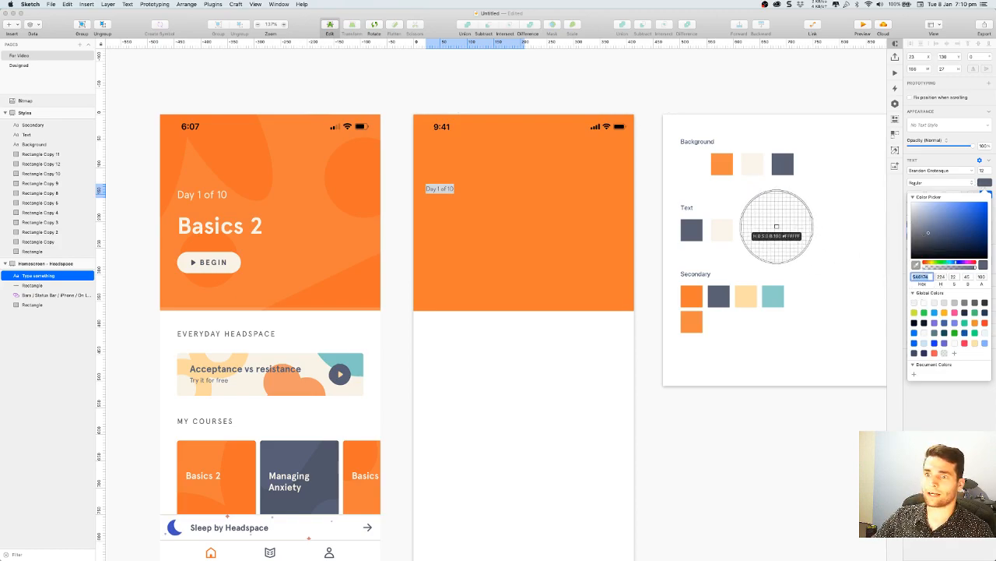
{"action": "left_click", "coordinate": [719, 231]}
Set the "Day 1 of 10" text to size 22 with the Regular weight
{"action": "left_click", "coordinate": [958, 180]}
{"action": "left_click", "coordinate": [942, 208]}
{"action": "key", "text": "Tab"}
{"action": "key", "text": "Return"}
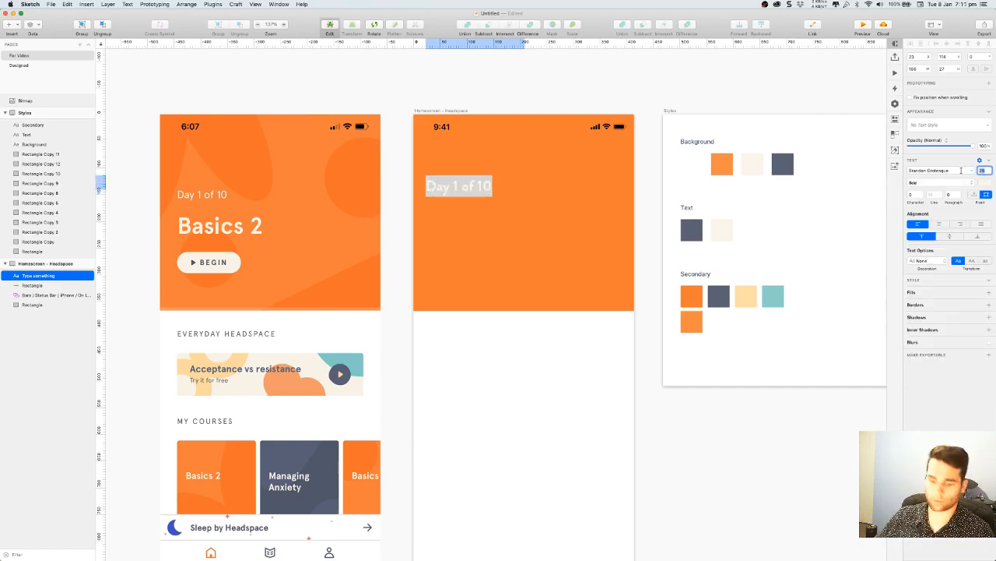
{"action": "type", "text": "22"}
{"action": "key", "text": "Return"}
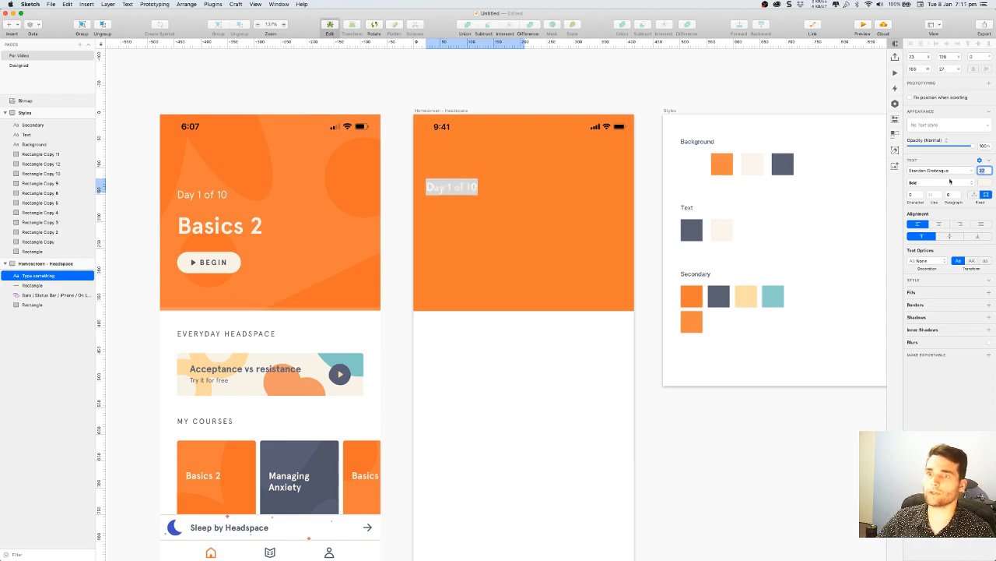
{"action": "left_click", "coordinate": [912, 181]}
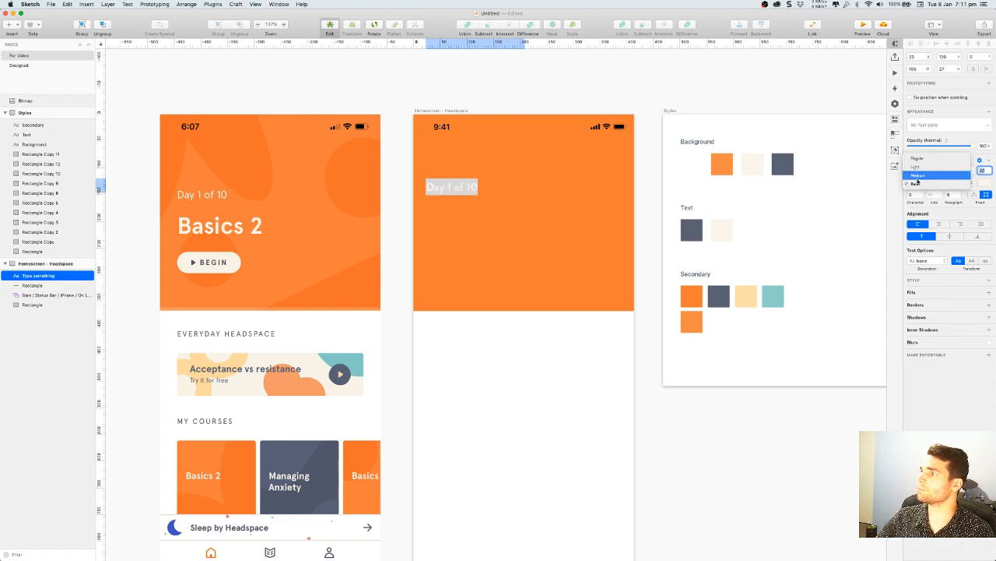
{"action": "left_click", "coordinate": [924, 176]}
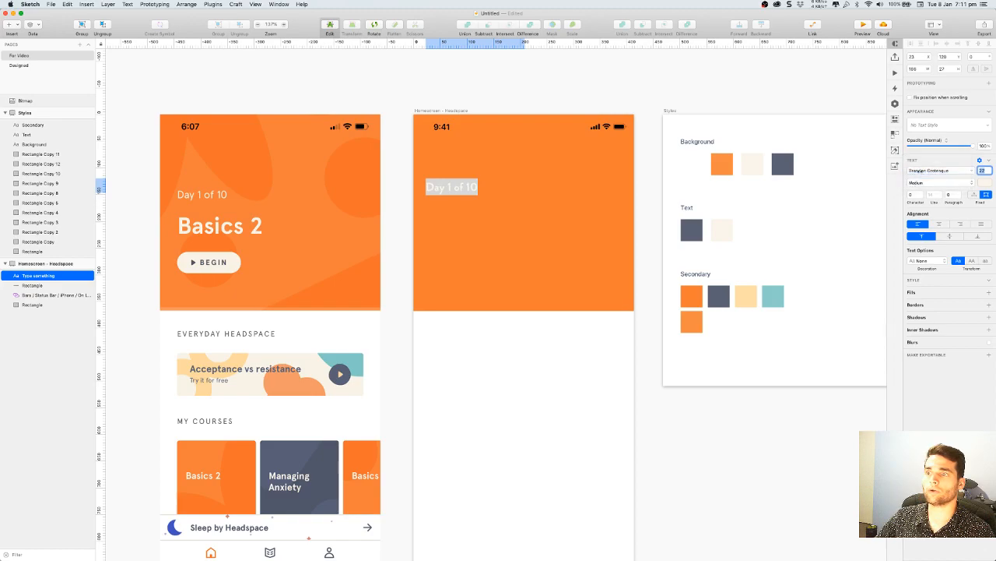
{"action": "left_click", "coordinate": [926, 179]}
{"action": "left_click", "coordinate": [926, 176]}
{"action": "key", "text": "Escape"}
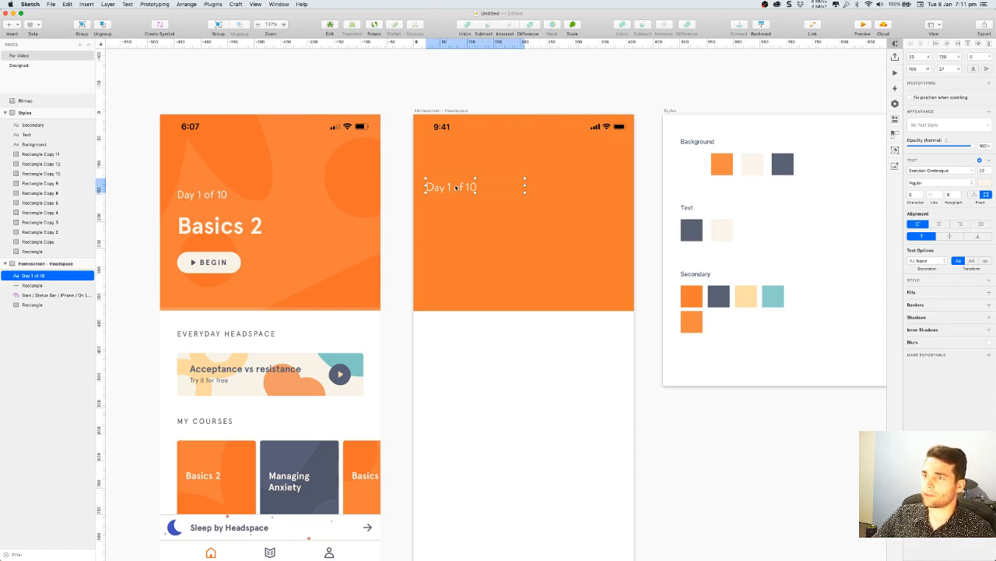
Move the "Day 1 of 10" text near the header's lower edge and nudge it to 8 px from the artboard's left edge
{"action": "left_click_drag", "start_coordinate": [457, 187], "coordinate": [457, 290]}
{"action": "key", "text": "alt"}
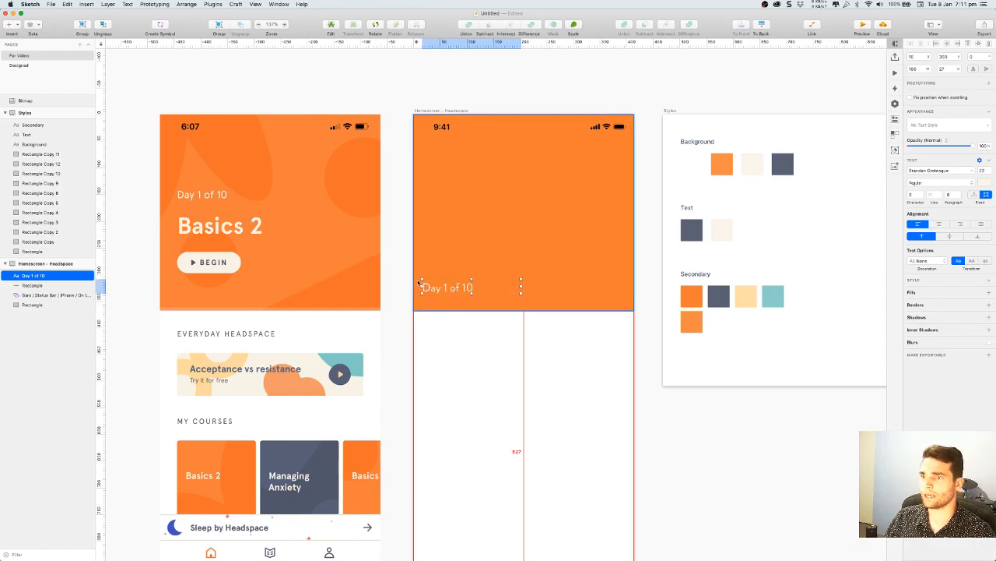
{"action": "scroll", "coordinate": [420, 288], "scroll_direction": "up", "scroll_amount": 5}
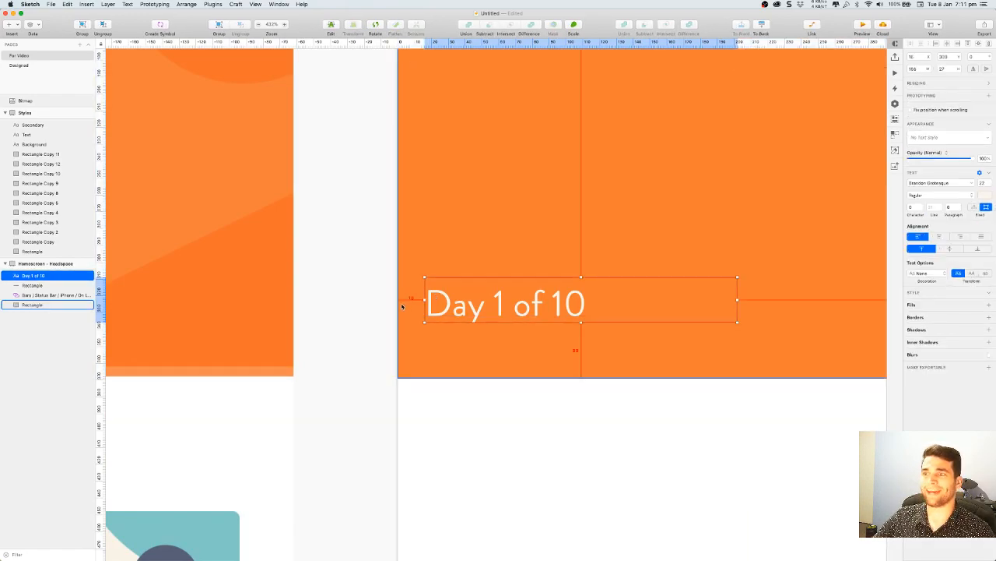
{"action": "key", "text": "Left"}
{"action": "key", "text": "Left"}
{"action": "key", "text": "Left"}
{"action": "key", "text": "Left"}
{"action": "key", "text": "Left"}
{"action": "key", "text": "Left"}
{"action": "key", "text": "Left"}
{"action": "key", "text": "Left"}
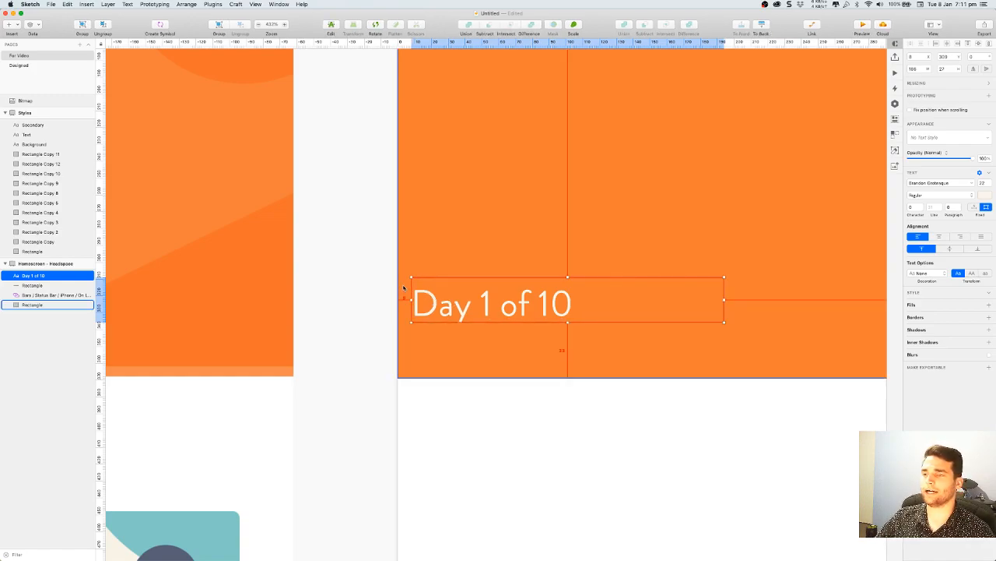
{"action": "scroll", "coordinate": [403, 288], "scroll_direction": "down", "scroll_amount": 10}
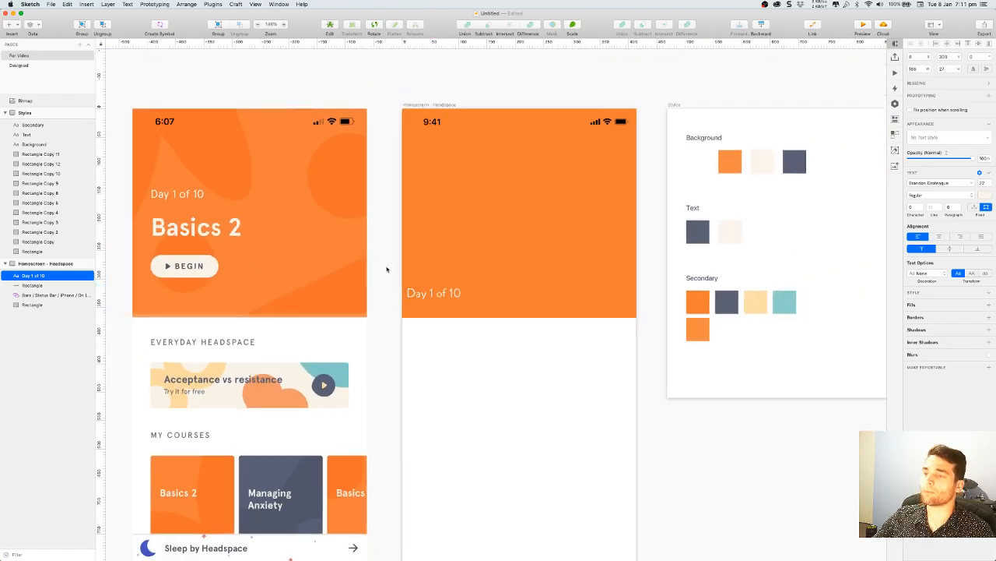
Move the "Day 1 of 10" text up in the header to x 32, y 130, roughly matching the reference screenshot
{"action": "left_click", "coordinate": [387, 270]}
{"action": "scroll", "coordinate": [397, 272], "scroll_direction": "up", "scroll_amount": 1}
{"action": "scroll", "coordinate": [397, 273], "scroll_direction": "left", "scroll_amount": 1}
{"action": "left_click_drag", "start_coordinate": [437, 308], "coordinate": [450, 210]}
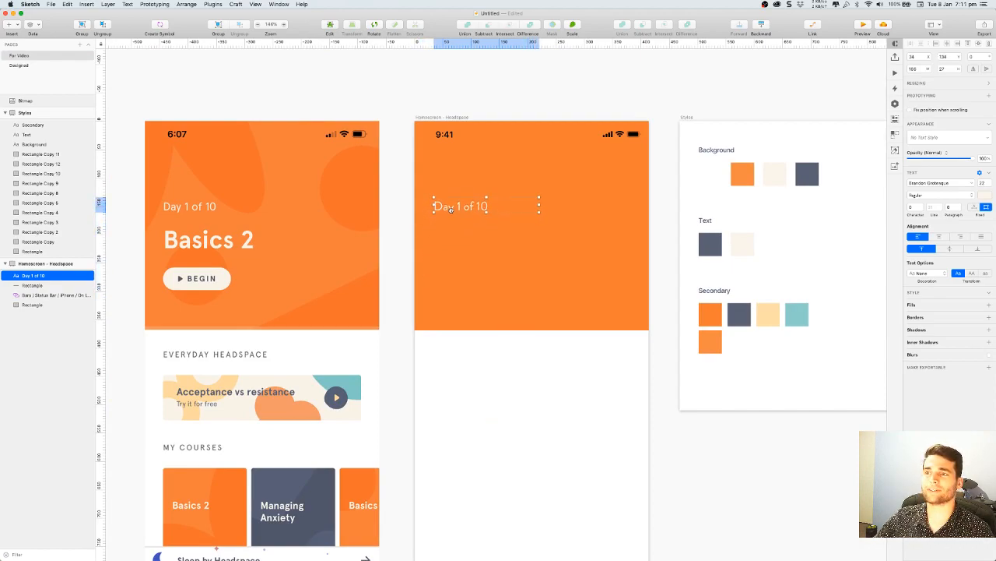
{"action": "key", "text": "Left"}
{"action": "key", "text": "Down"}
{"action": "key", "text": "alt"}
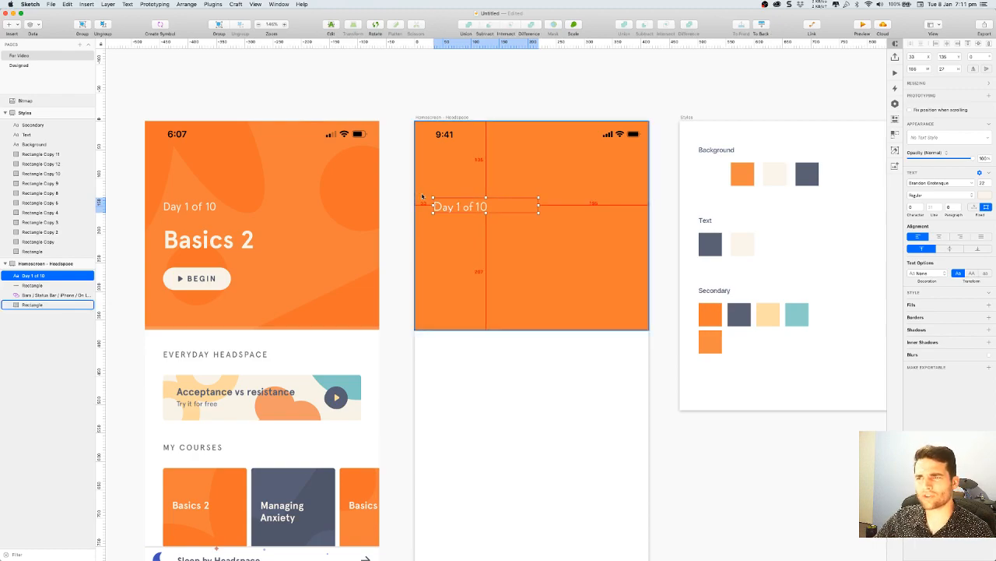
{"action": "key", "text": "Left"}
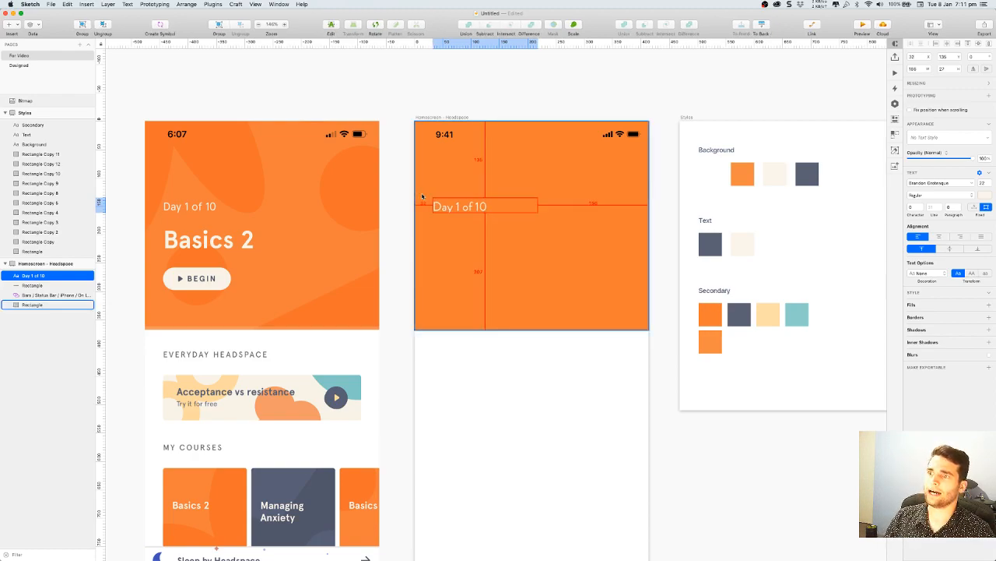
{"action": "key", "text": "Up"}
{"action": "key", "text": "Up"}
{"action": "key", "text": "Up"}
{"action": "key", "text": "Up"}
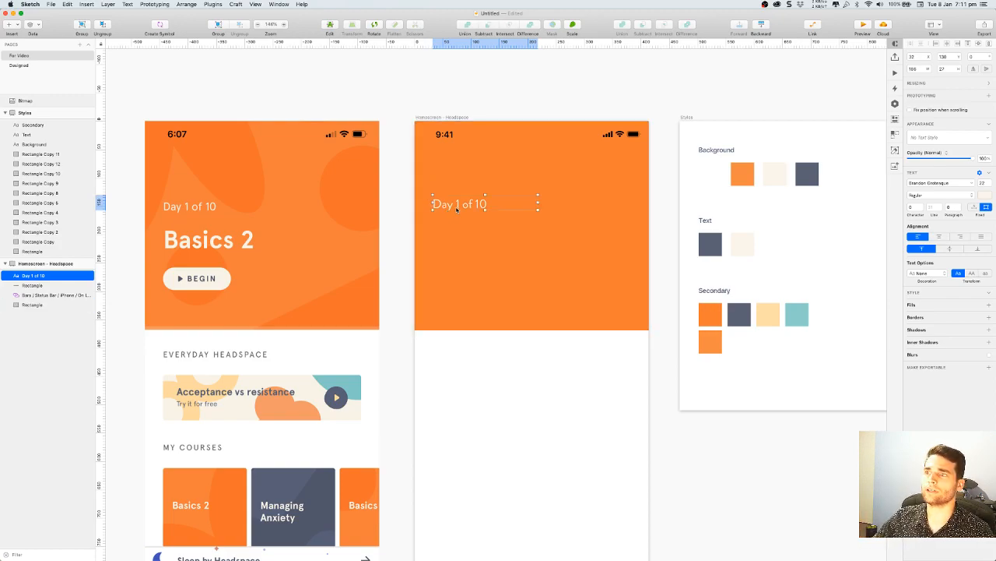
Fine-tune the "Day 1 of 10" text's vertical position to 128 px from the artboard's top edge
{"action": "key", "text": "alt"}
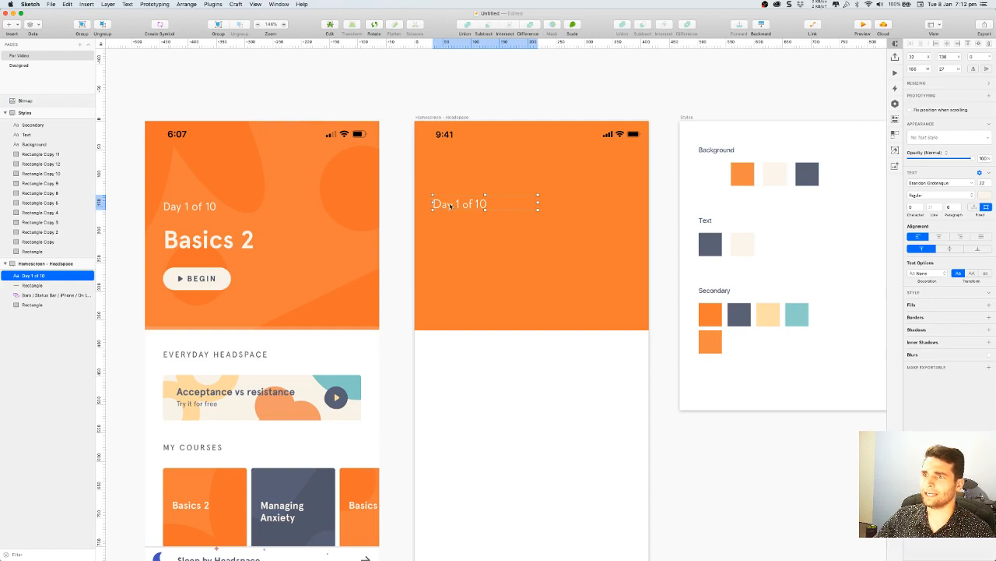
{"action": "key", "text": "Up"}
{"action": "key", "text": "Up"}
{"action": "key", "text": "Up"}
{"action": "key", "text": "Down"}
{"action": "key", "text": "Down"}
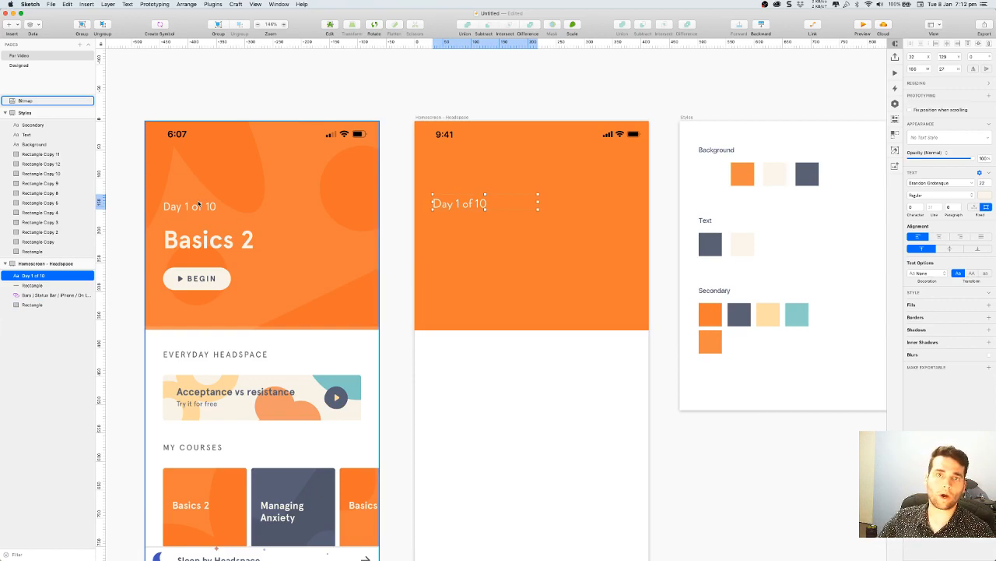
{"action": "key", "text": "alt"}
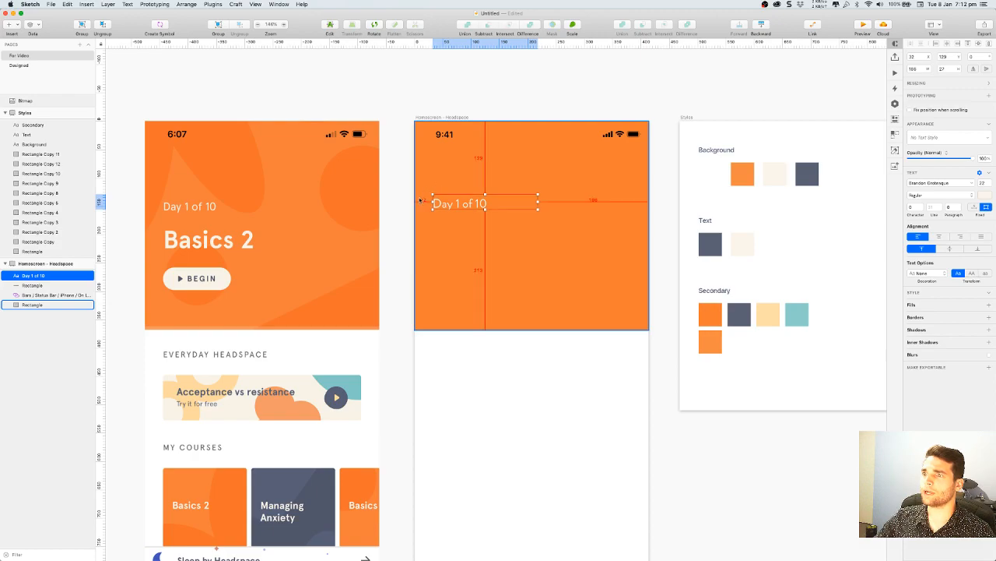
{"action": "key", "text": "alt+Up"}
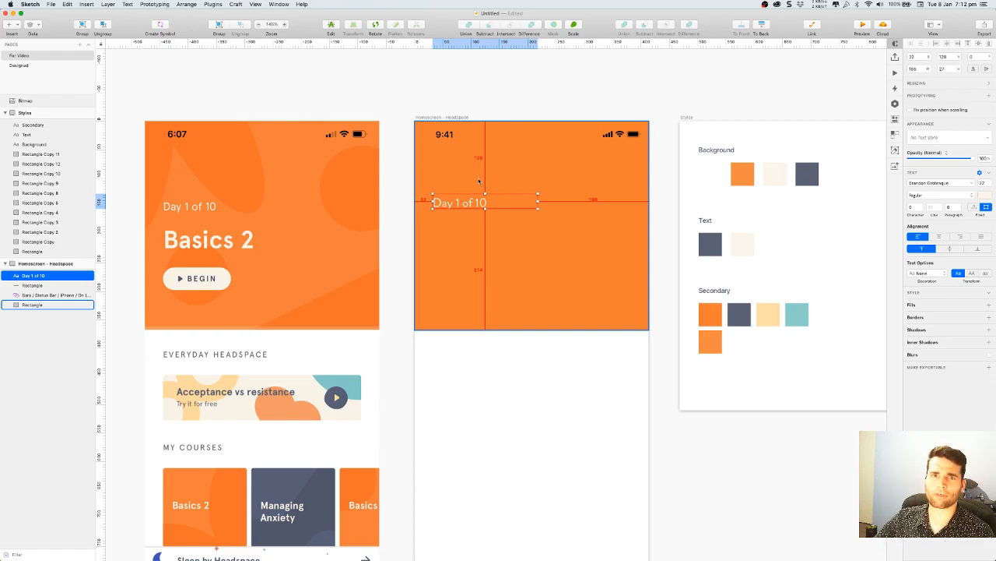
Duplicate the "Day 1 of 10" text just below itself and change the copy's wording to "Basics 2"
{"action": "left_click_drag", "start_coordinate": [444, 204], "coordinate": [446, 228]}
{"action": "double_click", "coordinate": [484, 228]}
{"action": "type", "text": "Basics 2"}
Set the "Basics 2" text to the Bold weight at size 48
{"action": "key", "text": "super+a"}
{"action": "left_click", "coordinate": [935, 199]}
{"action": "left_click", "coordinate": [924, 222]}
{"action": "left_click", "coordinate": [982, 182]}
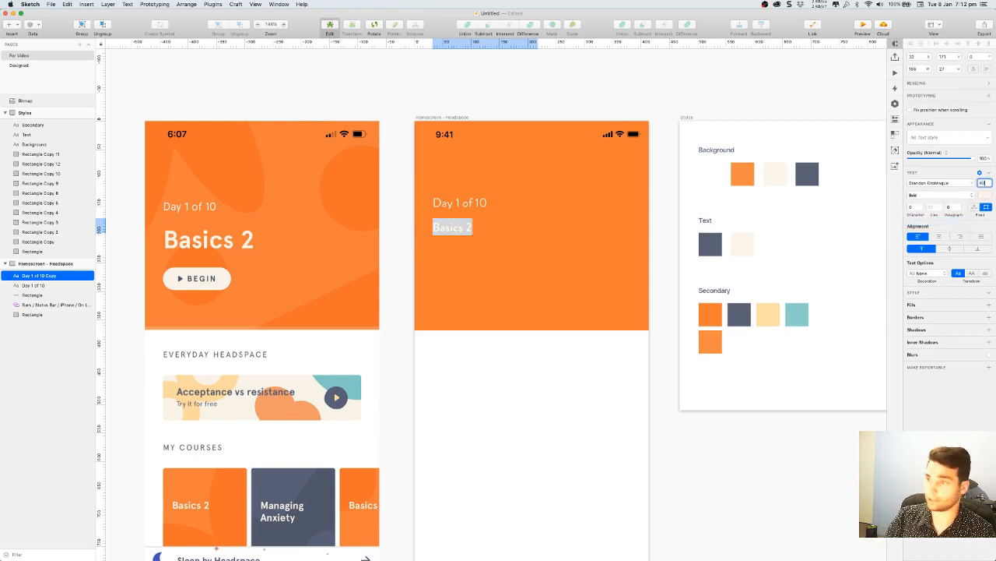
{"action": "type", "text": "48"}
{"action": "key", "text": "Return"}
{"action": "left_click", "coordinate": [396, 198]}
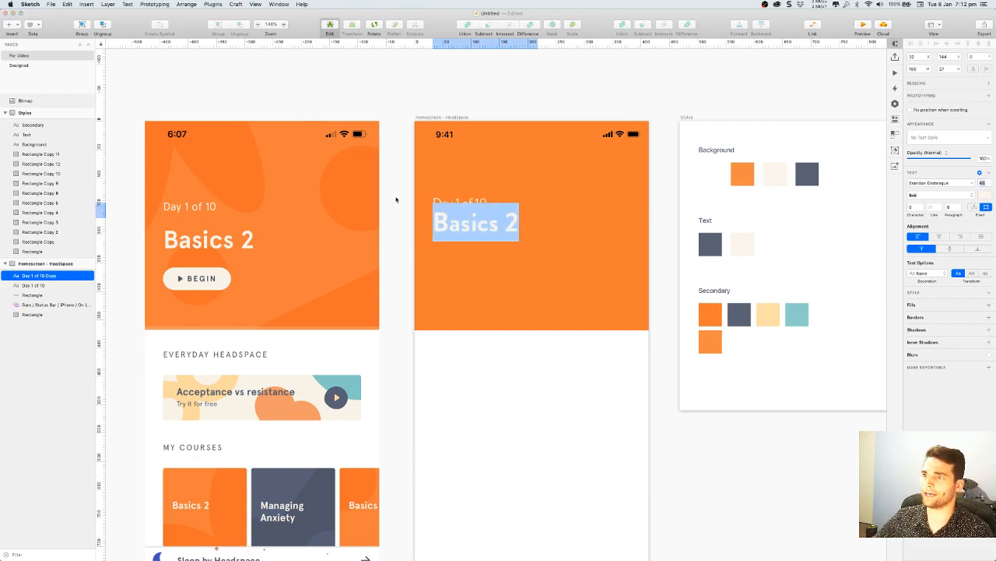
Move the "Basics 2" heading down to clear "Day 1 of 10" and align its text to the vertical middle of its box
{"action": "left_click", "coordinate": [484, 221]}
{"action": "left_click", "coordinate": [484, 217]}
{"action": "left_click_drag", "start_coordinate": [495, 224], "coordinate": [493, 230]}
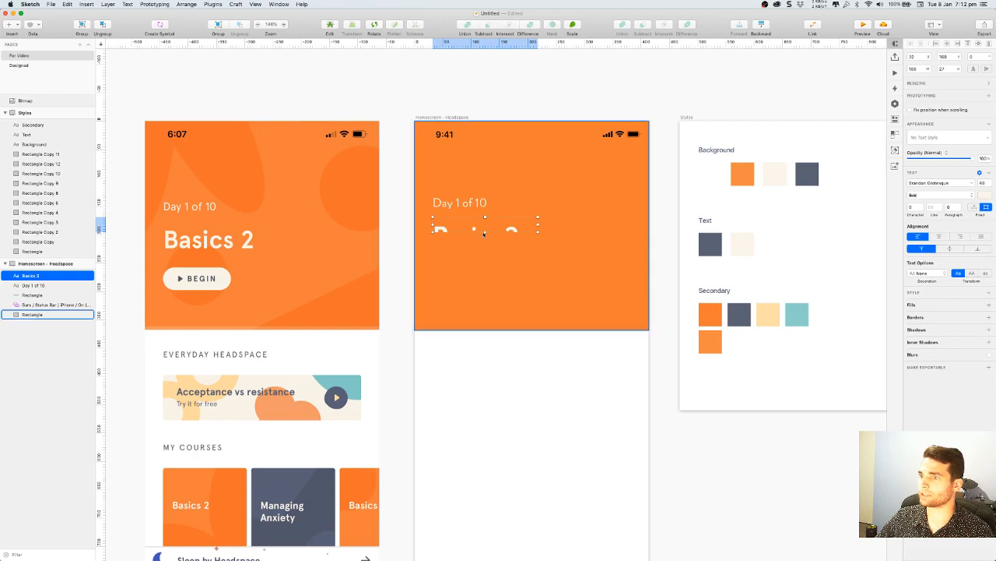
{"action": "left_click", "coordinate": [949, 251]}
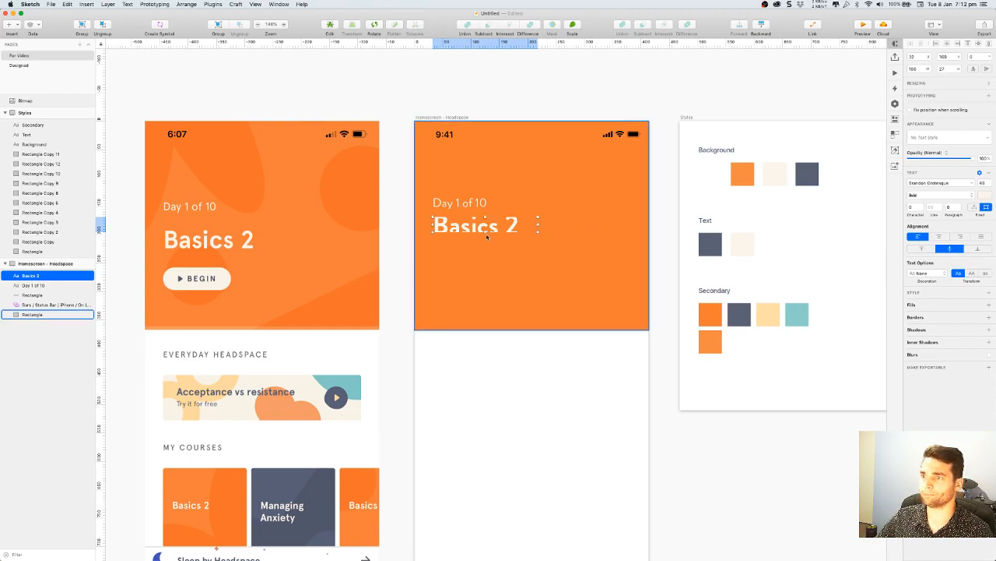
Enlarge the "Basics 2" text box to a height of 44 px and nudge it down to y 171
{"action": "left_click_drag", "start_coordinate": [485, 230], "coordinate": [485, 236]}
{"action": "left_click", "coordinate": [478, 203], "text": "shift"}
{"action": "key", "text": "Down"}
{"action": "key", "text": "Down"}
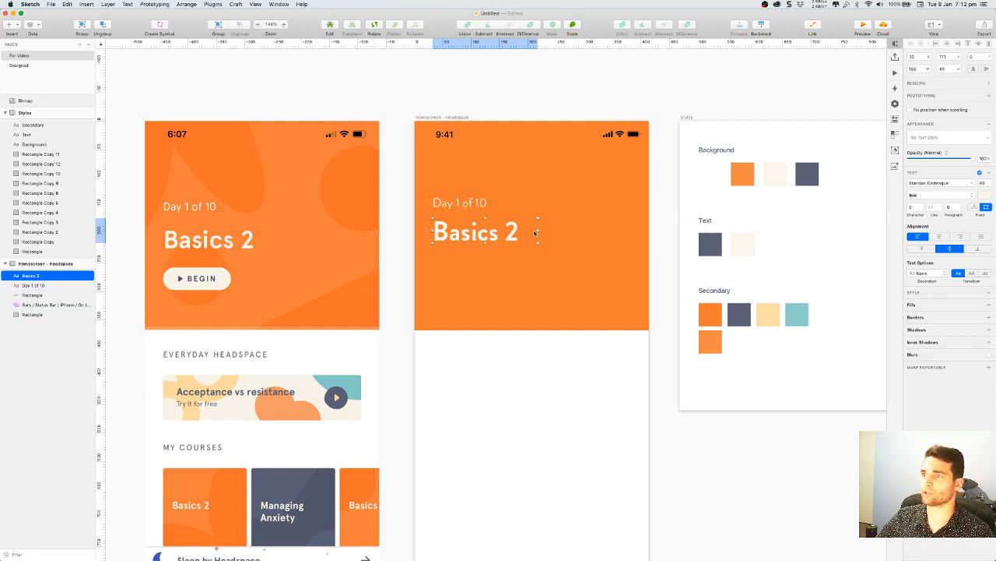
{"action": "left_click", "coordinate": [389, 213]}
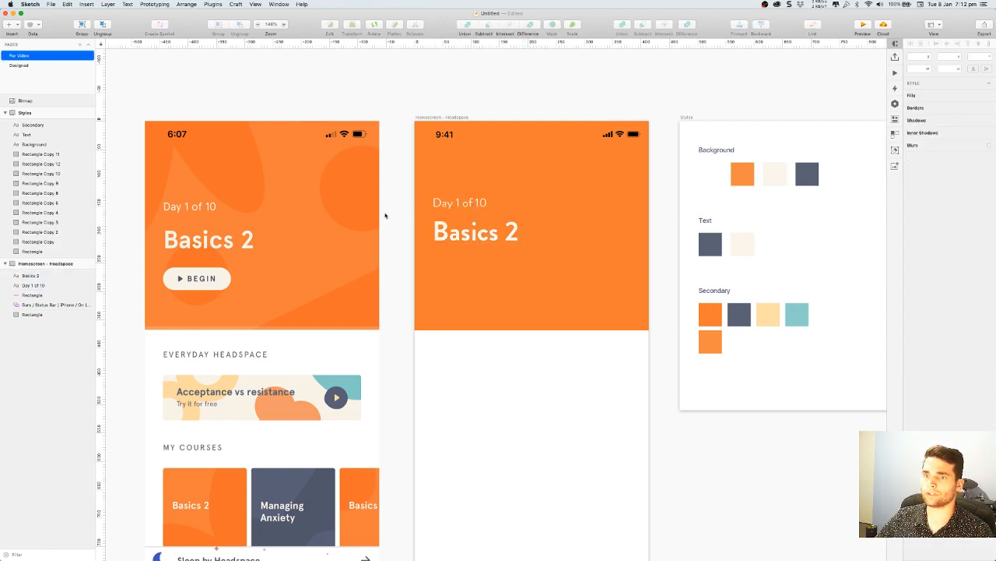
Draw a rectangle about 123 by 40 px just below the "Basics 2" heading, left-aligned with the heading
{"action": "scroll", "coordinate": [395, 209], "scroll_direction": "down", "scroll_amount": 1}
{"action": "left_click", "coordinate": [434, 221]}
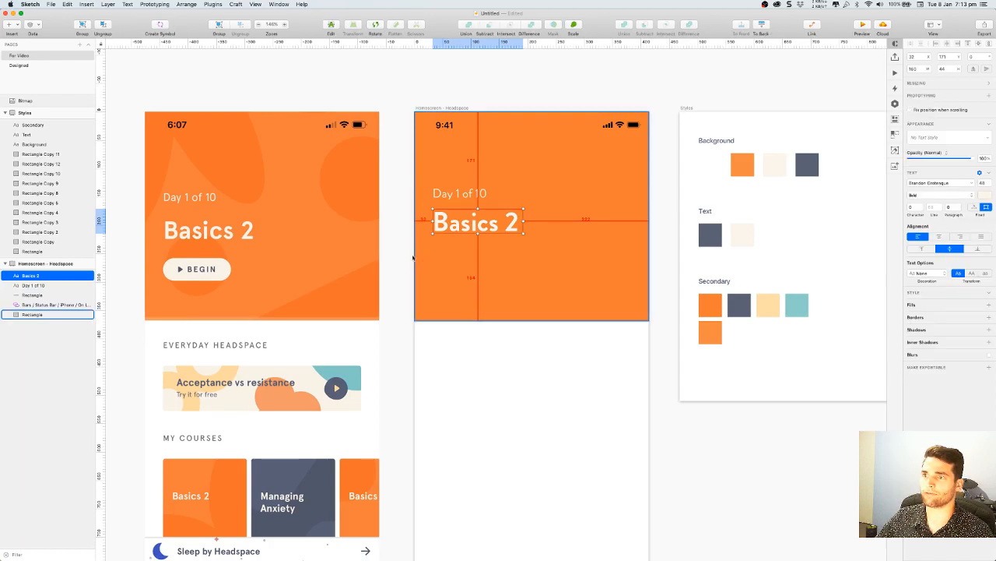
{"action": "left_click", "coordinate": [400, 245]}
{"action": "scroll", "coordinate": [400, 244], "scroll_direction": "down", "scroll_amount": 1}
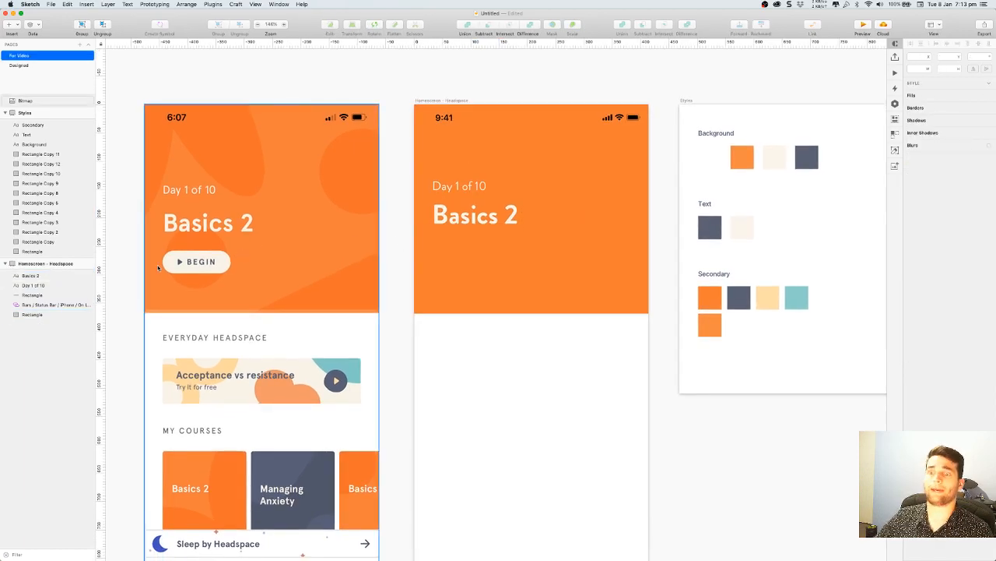
{"action": "left_click", "coordinate": [13, 24]}
{"action": "left_click", "coordinate": [301, 159]}
{"action": "left_click_drag", "start_coordinate": [434, 244], "coordinate": [503, 266]}
{"action": "left_click", "coordinate": [661, 229]}
{"action": "left_click", "coordinate": [485, 252]}
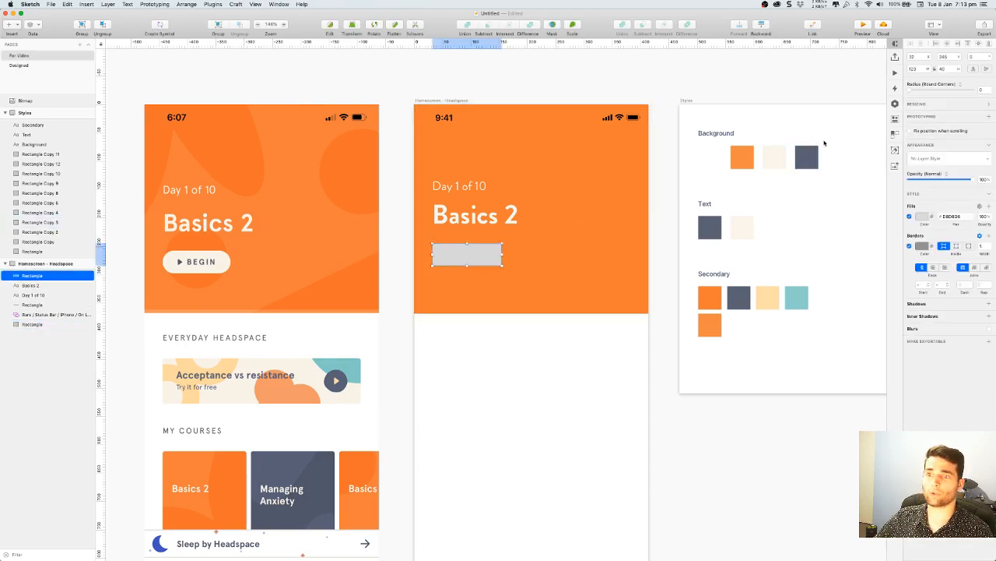
Round the new rectangle's corners to a radius of 20 to form a pill and turn off its border
{"action": "left_click_drag", "start_coordinate": [911, 91], "coordinate": [972, 90]}
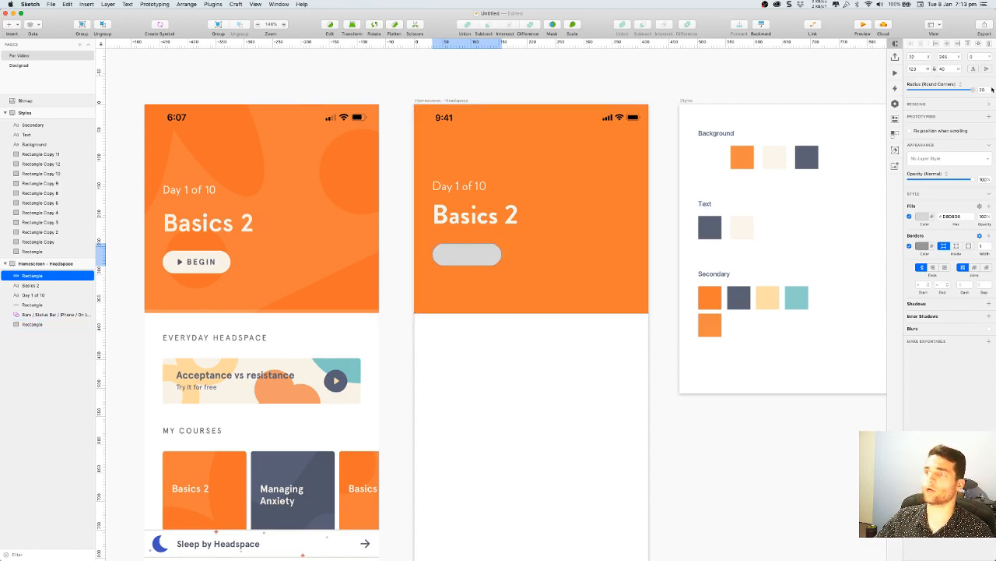
{"action": "left_click", "coordinate": [664, 222]}
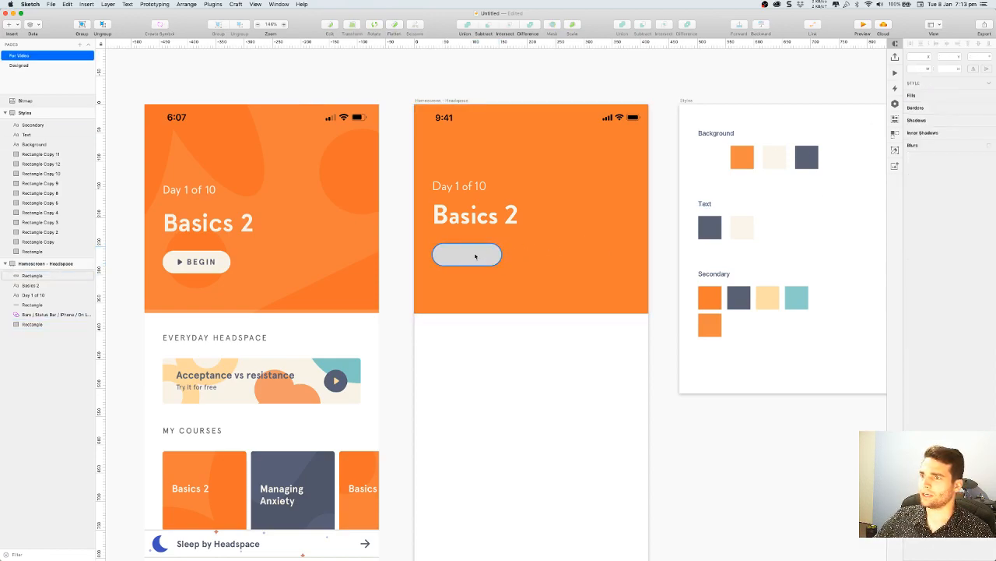
{"action": "left_click", "coordinate": [475, 256]}
{"action": "left_click", "coordinate": [910, 246]}
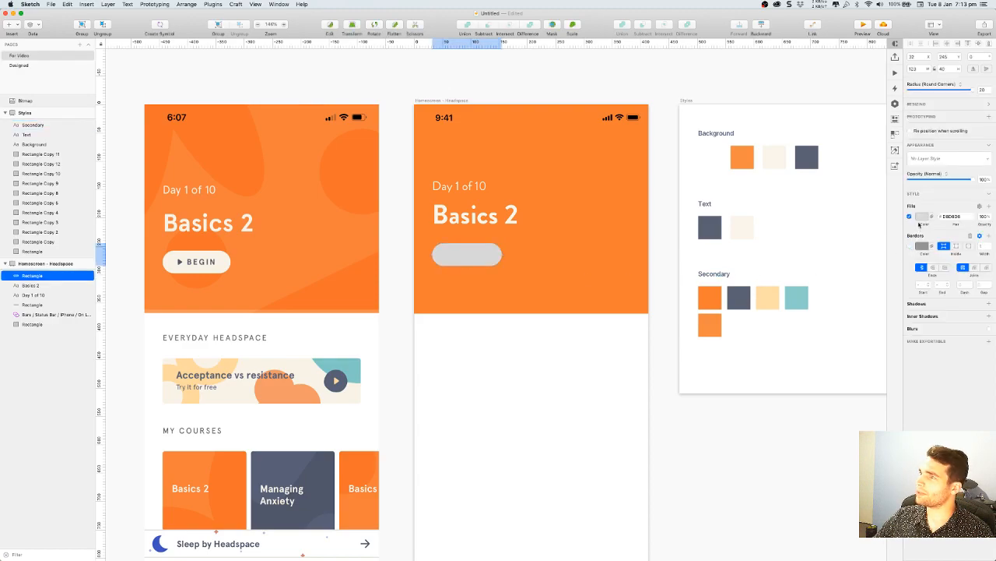
Fill the pill button with the cream colour sampled from the Text swatches on the Styles artboard
{"action": "left_click", "coordinate": [921, 215]}
{"action": "left_click", "coordinate": [912, 313]}
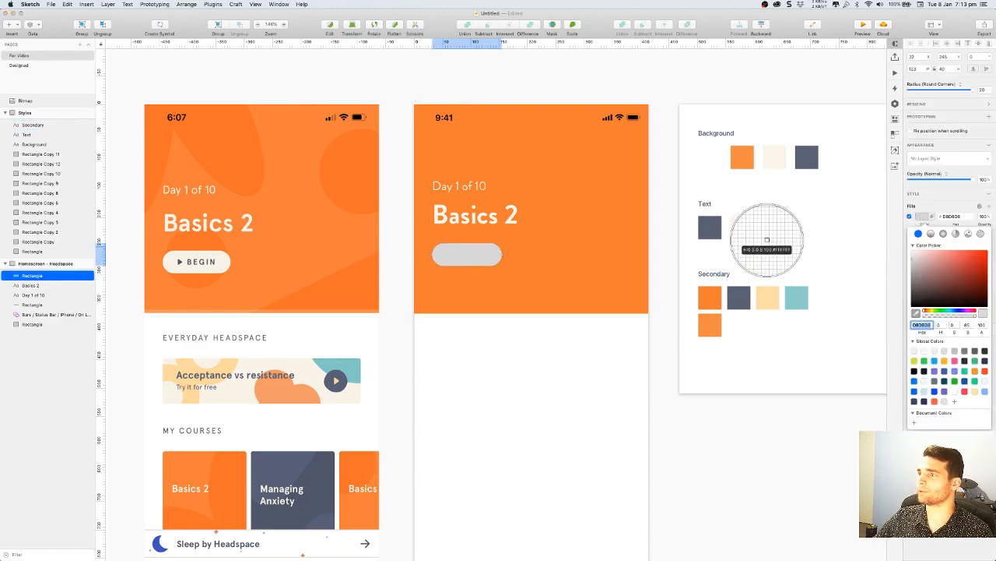
{"action": "left_click", "coordinate": [742, 227]}
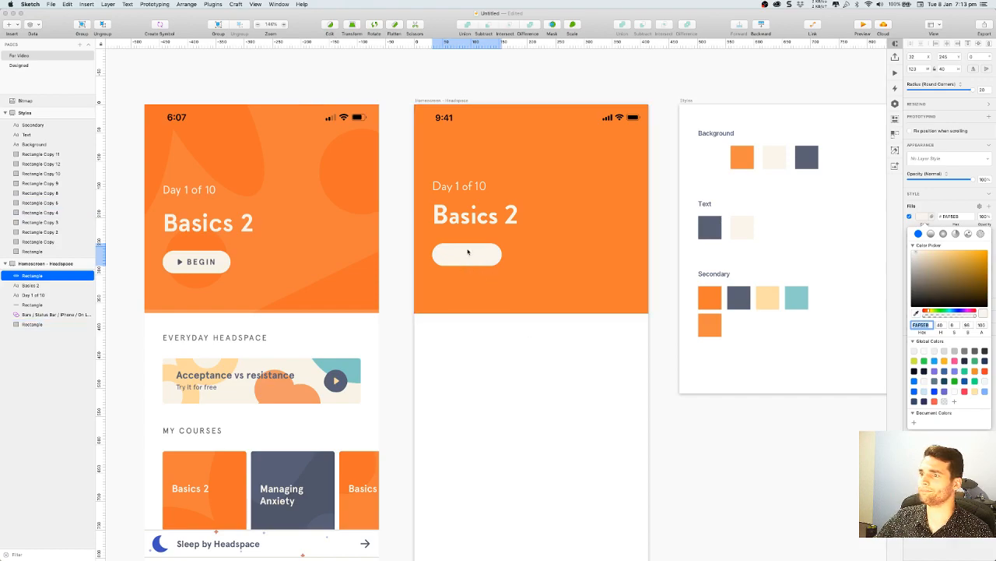
{"action": "left_click", "coordinate": [632, 360]}
Duplicate the "Day 1 of 10" text onto the pill button, layer it above the button, and change its wording to "BEGIN"
{"action": "left_click_drag", "start_coordinate": [464, 187], "coordinate": [481, 256]}
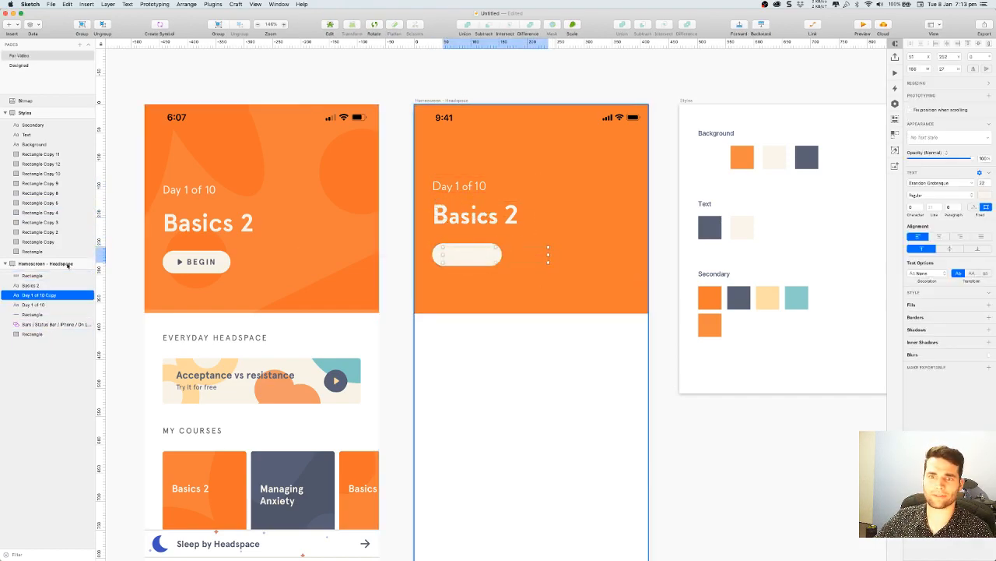
{"action": "left_click_drag", "start_coordinate": [39, 294], "coordinate": [48, 271]}
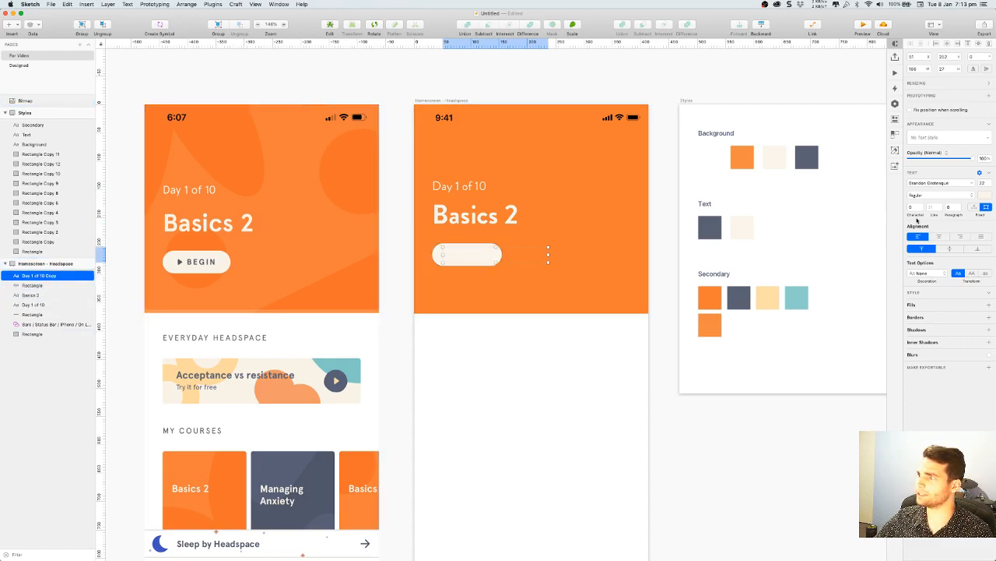
{"action": "double_click", "coordinate": [470, 257]}
{"action": "key", "text": "super+a"}
{"action": "type", "text": "BEGIN"}
Recolour the "BEGIN" text with the dark slate Text swatch and shift it slightly right on the button
{"action": "key", "text": "super+a"}
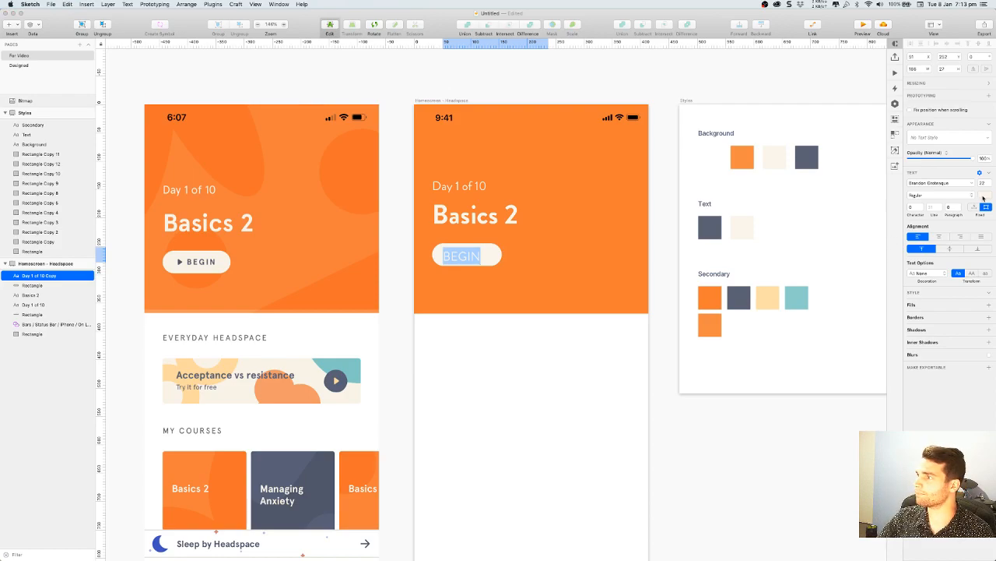
{"action": "left_click", "coordinate": [982, 195]}
{"action": "left_click", "coordinate": [917, 276]}
{"action": "left_click", "coordinate": [709, 226]}
{"action": "key", "text": "Escape"}
{"action": "left_click_drag", "start_coordinate": [462, 256], "coordinate": [468, 256]}
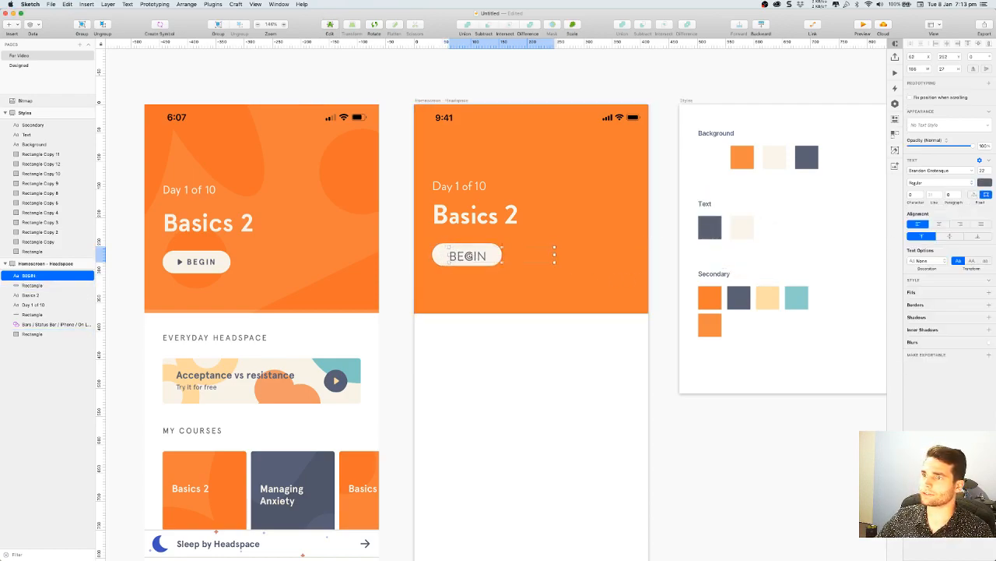
Set the "BEGIN" text to size 14 in the Bold weight
{"action": "left_click", "coordinate": [984, 171]}
{"action": "type", "text": "14"}
{"action": "key", "text": "Return"}
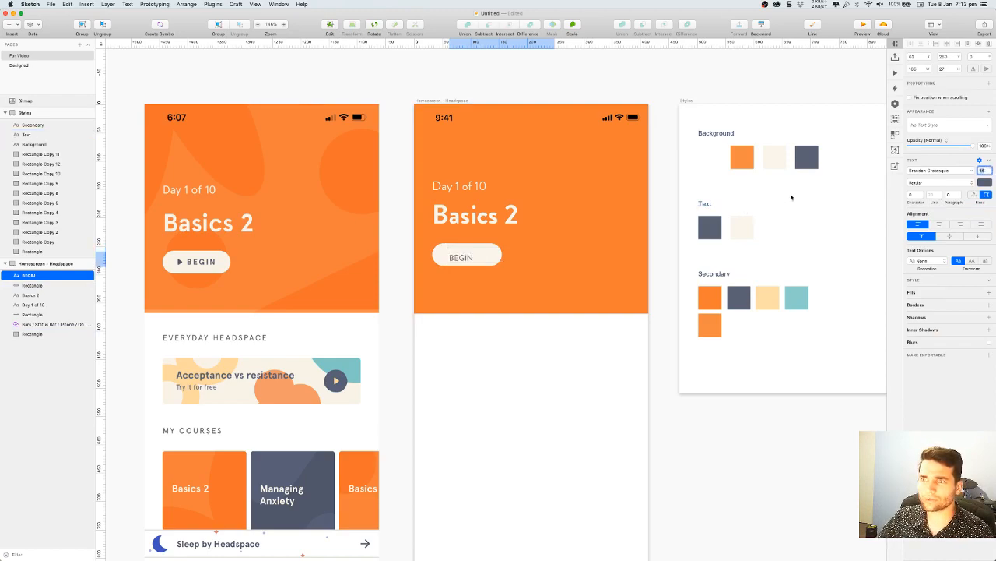
{"action": "type", "text": "16"}
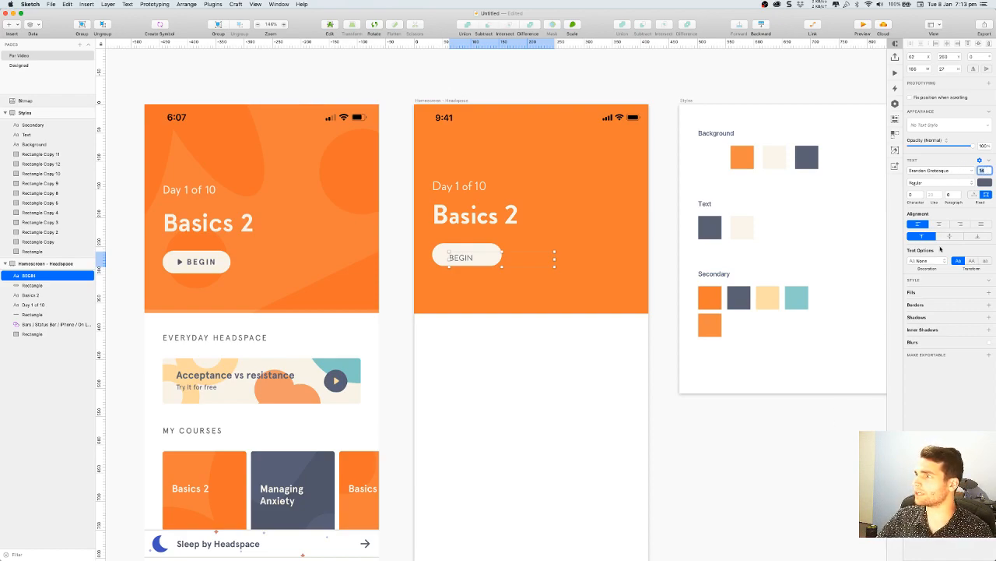
{"action": "left_click", "coordinate": [929, 183]}
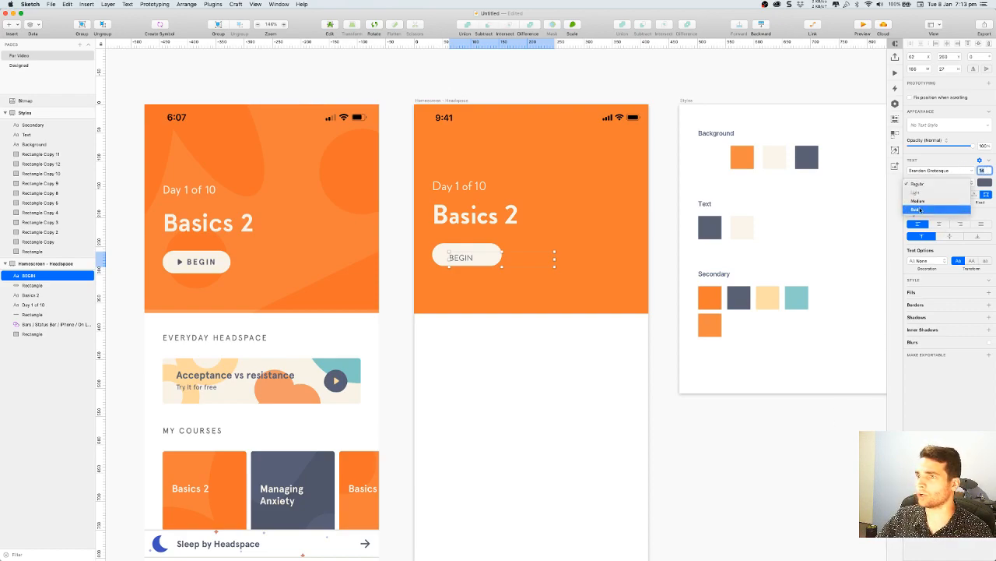
{"action": "left_click", "coordinate": [920, 209]}
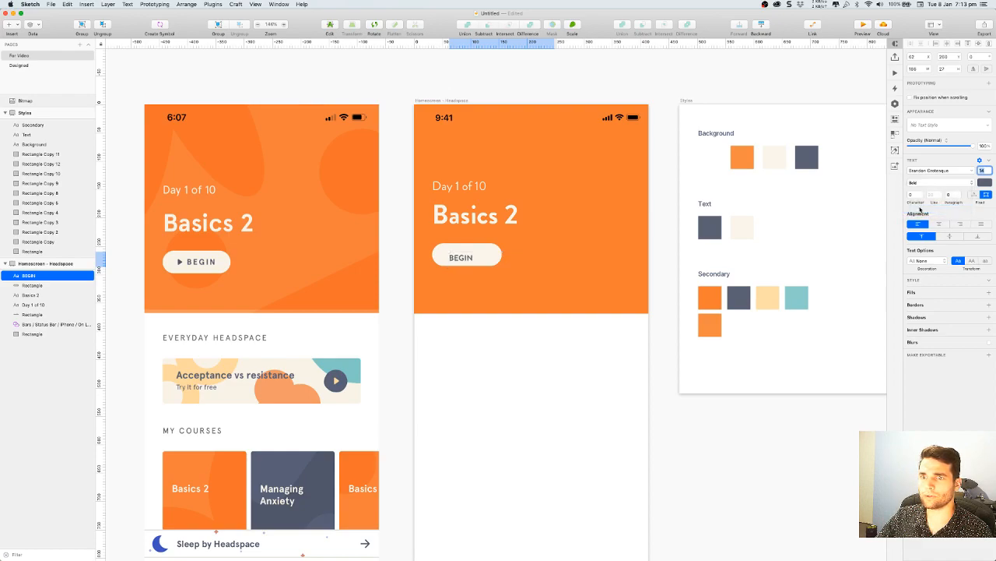
Position the "BEGIN" label on the button with its text aligned to the vertical middle, and set its character spacing to 2
{"action": "left_click_drag", "start_coordinate": [462, 260], "coordinate": [470, 258]}
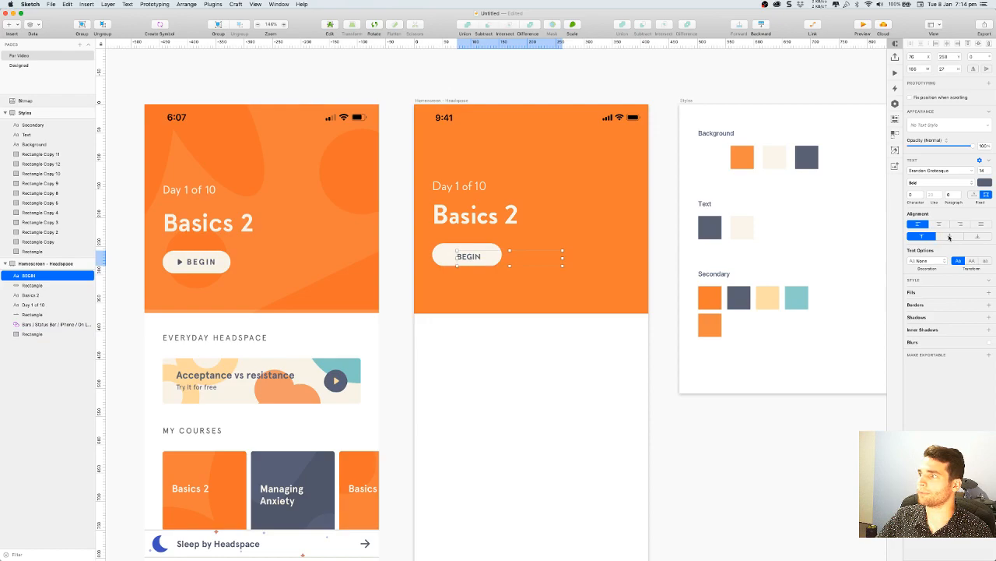
{"action": "left_click", "coordinate": [949, 236]}
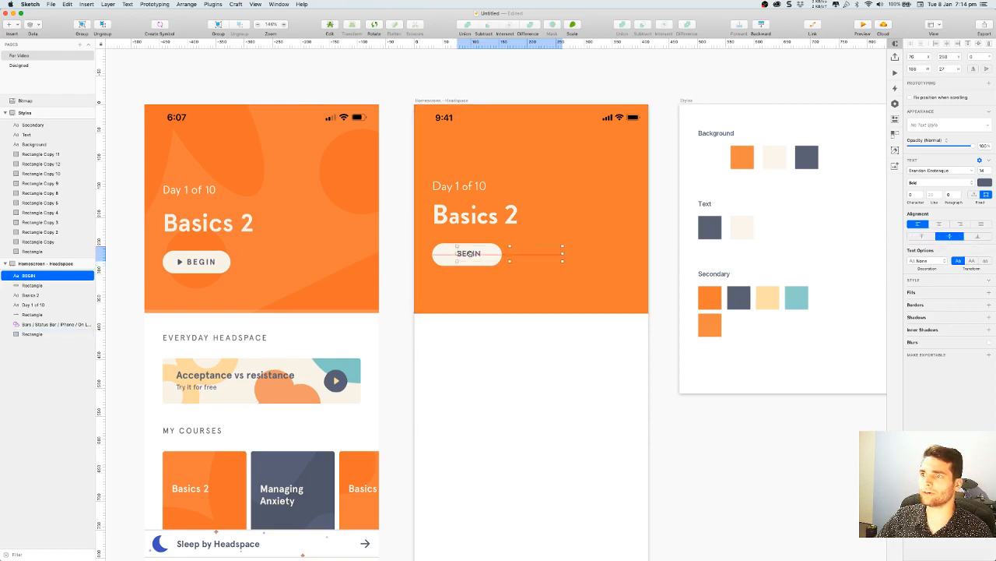
{"action": "left_click", "coordinate": [916, 195]}
{"action": "type", "text": "2"}
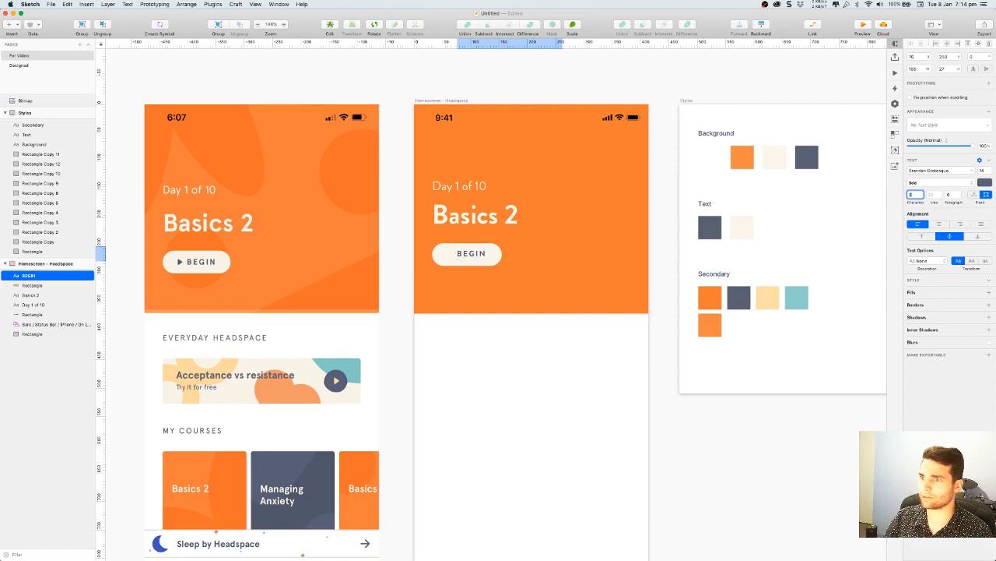
Narrow the "BEGIN" text box to fit its word and nudge the label 4 px right within the button
{"action": "scroll", "coordinate": [470, 253], "scroll_direction": "up", "scroll_amount": 5}
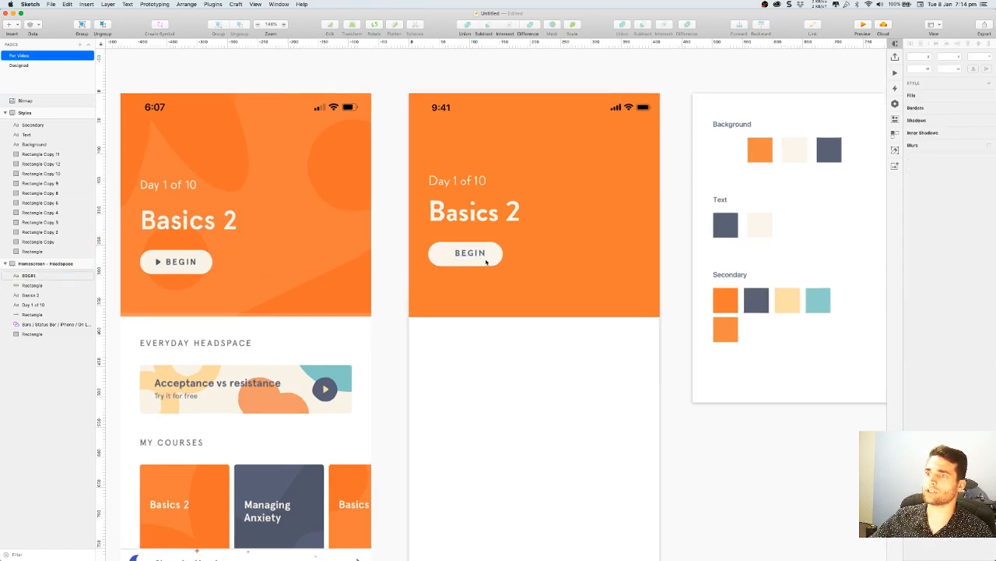
{"action": "scroll", "coordinate": [470, 253], "scroll_direction": "up", "scroll_amount": 5}
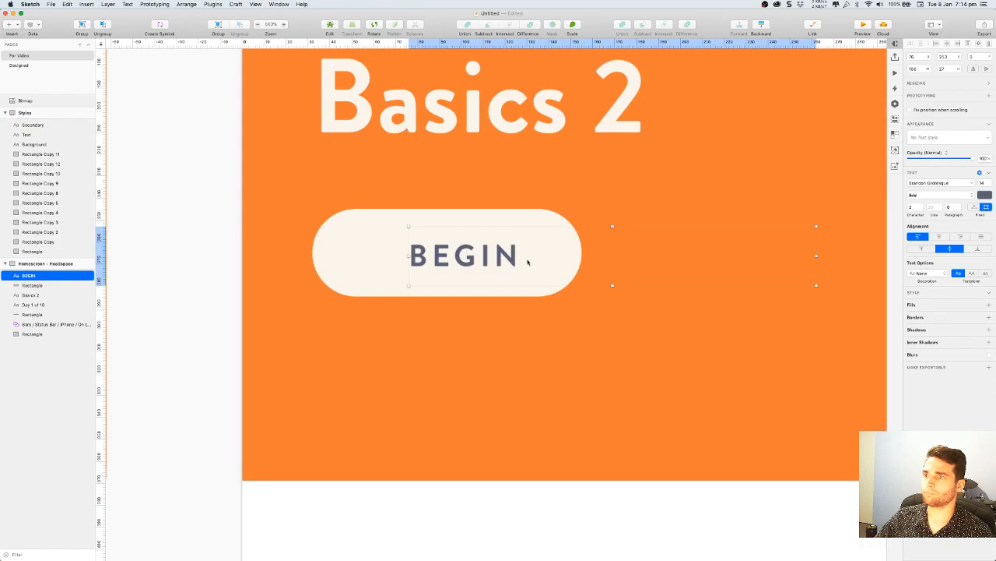
{"action": "left_click_drag", "start_coordinate": [816, 258], "coordinate": [522, 258]}
{"action": "key", "text": "Right"}
{"action": "key", "text": "Right"}
{"action": "key", "text": "Right"}
{"action": "key", "text": "Right"}
{"action": "left_click", "coordinate": [603, 272]}
{"action": "scroll", "coordinate": [603, 272], "scroll_direction": "down", "scroll_amount": 5}
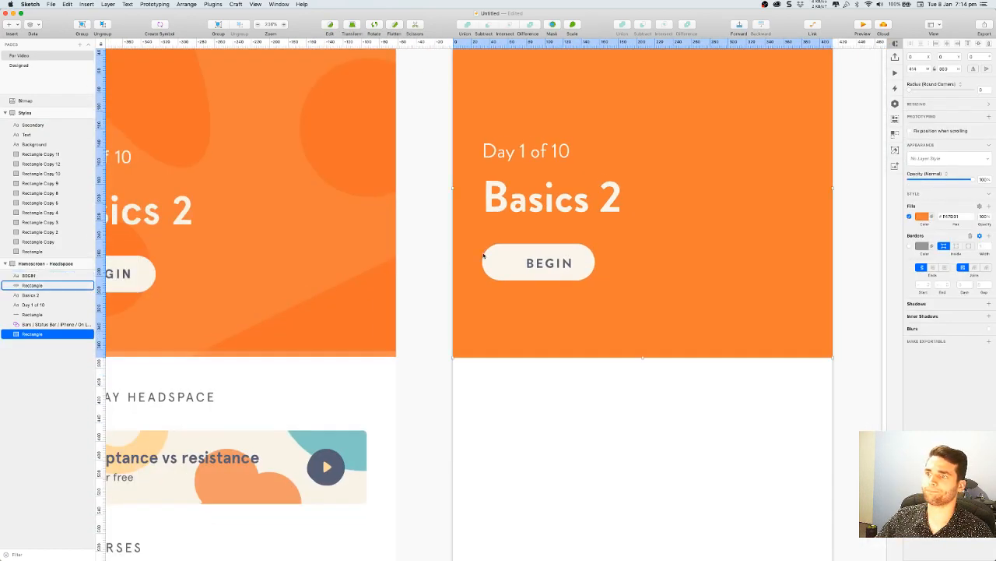
{"action": "left_click", "coordinate": [441, 244]}
{"action": "scroll", "coordinate": [441, 244], "scroll_direction": "down", "scroll_amount": 3}
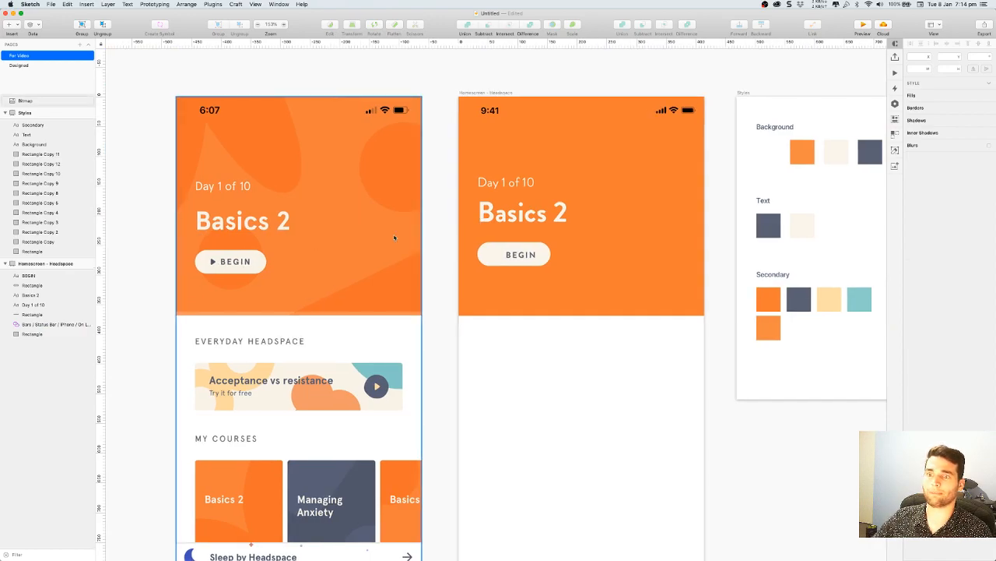
Draw a star about 22 px wide in the button before the "BEGIN" label and reduce it to 3 points
{"action": "scroll", "coordinate": [415, 231], "scroll_direction": "right", "scroll_amount": 2}
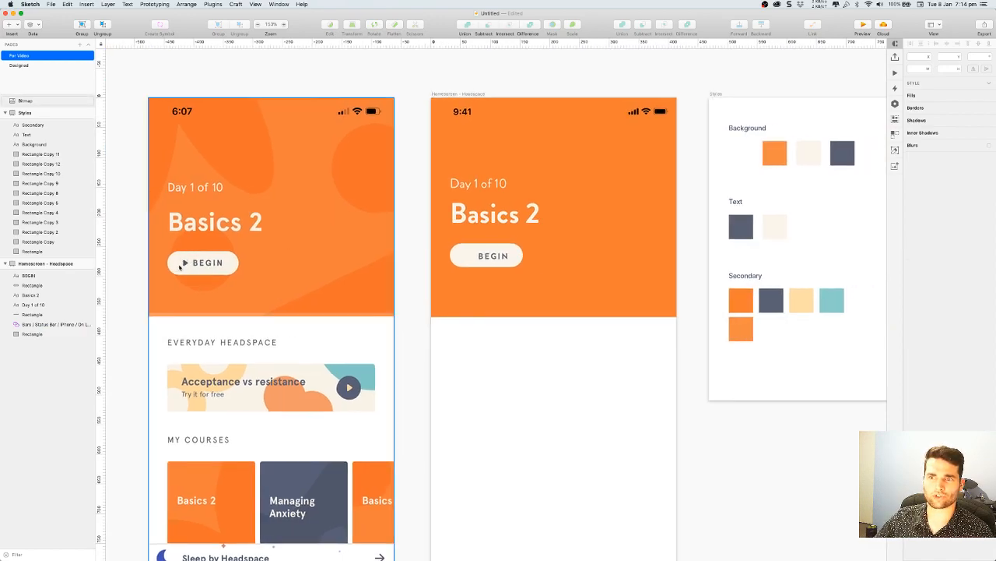
{"action": "scroll", "coordinate": [184, 265], "scroll_direction": "up", "scroll_amount": 5}
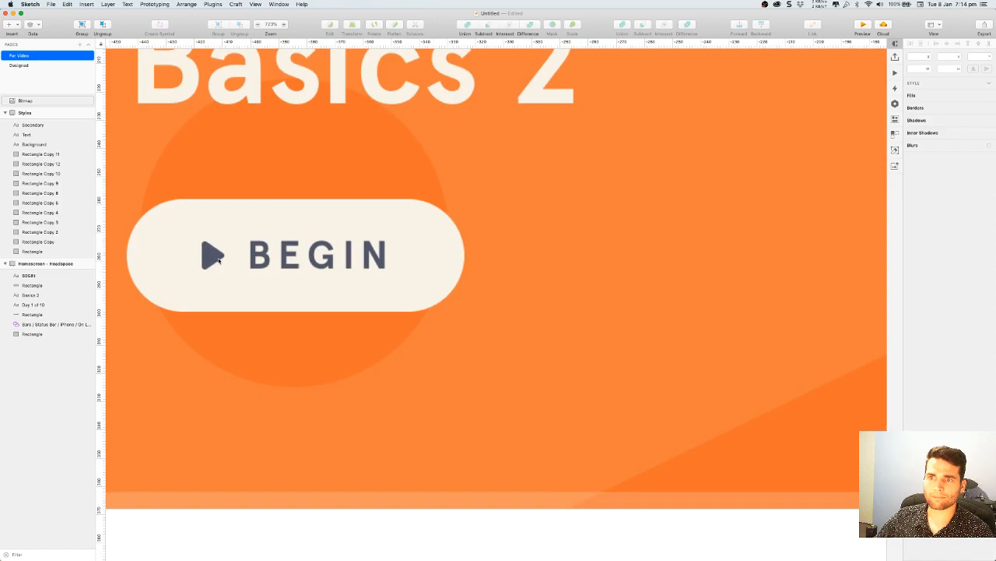
{"action": "scroll", "coordinate": [280, 259], "scroll_direction": "down", "scroll_amount": 4}
{"action": "scroll", "coordinate": [443, 267], "scroll_direction": "right", "scroll_amount": 10}
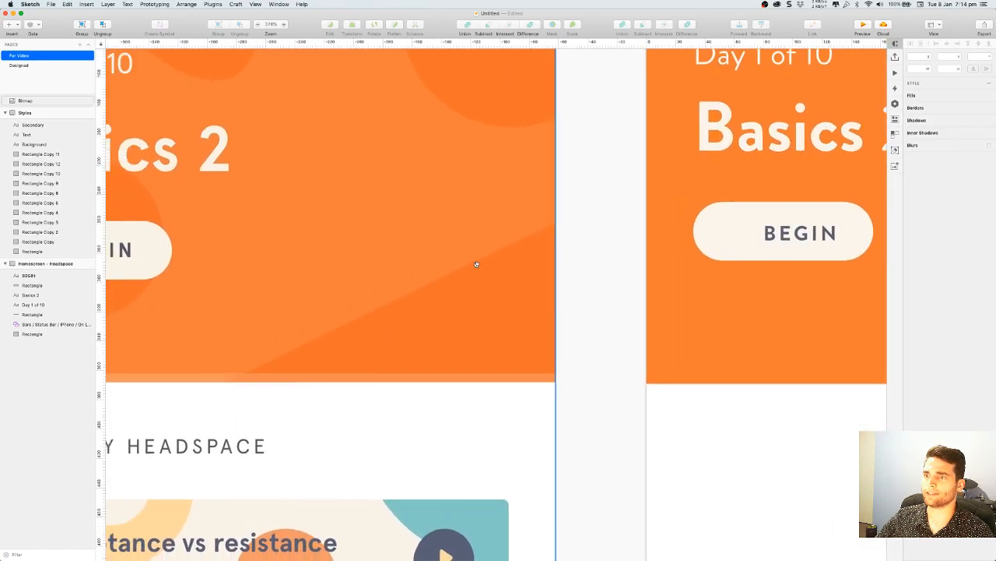
{"action": "left_click", "coordinate": [11, 24]}
{"action": "mouse_move", "coordinate": [74, 35]}
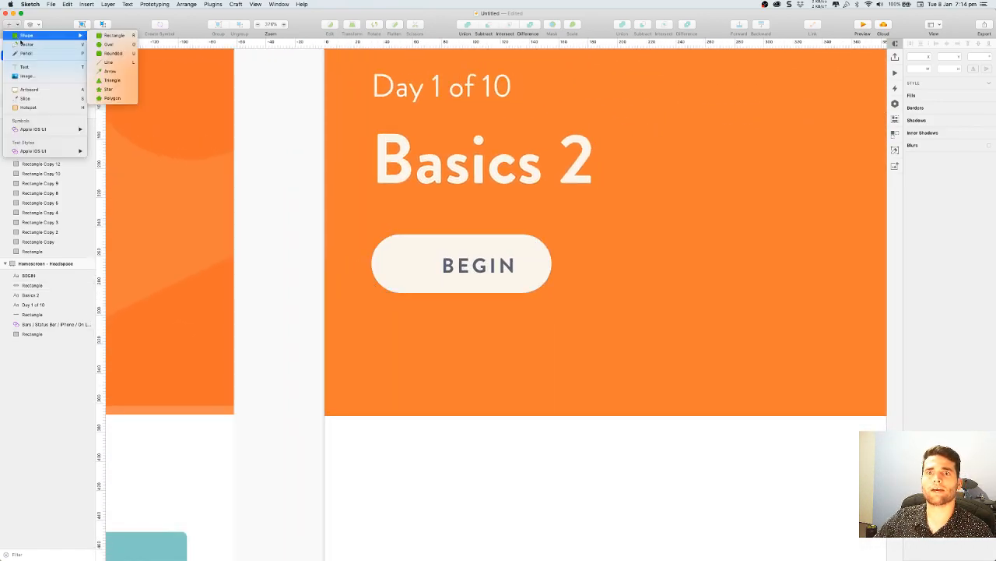
{"action": "left_click", "coordinate": [109, 89]}
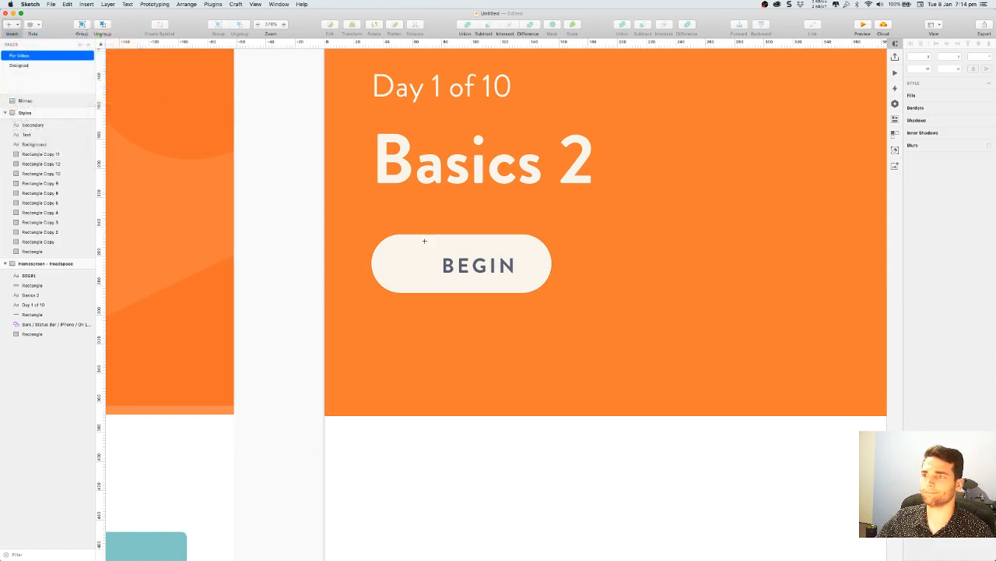
{"action": "left_click_drag", "start_coordinate": [395, 248], "coordinate": [430, 280]}
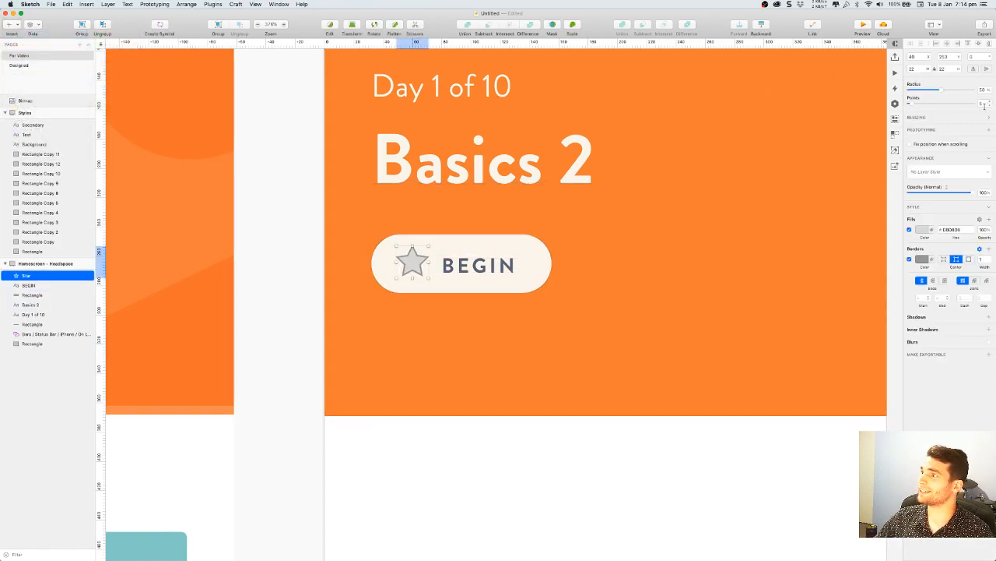
{"action": "left_click", "coordinate": [989, 105]}
{"action": "left_click", "coordinate": [990, 106]}
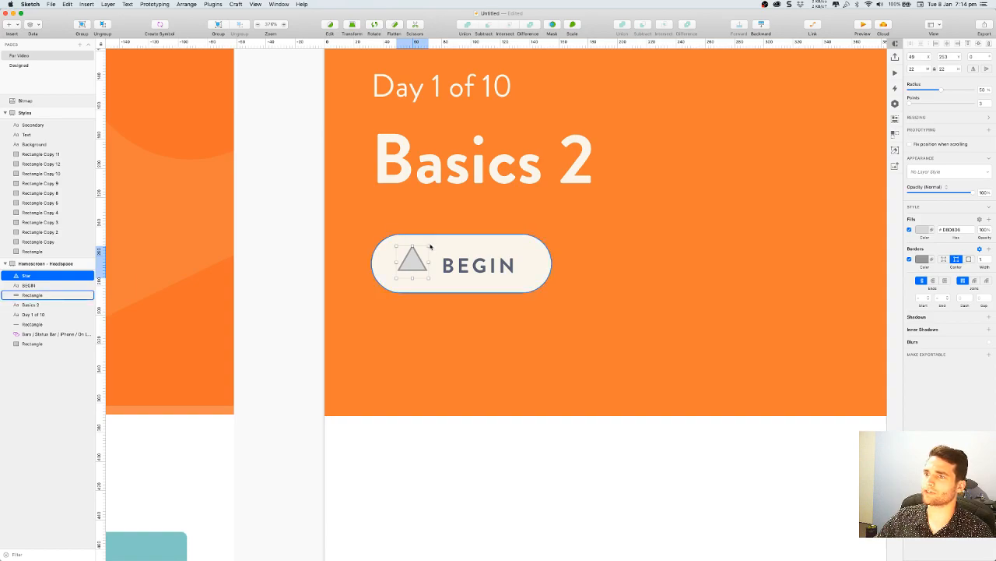
Rotate the three-pointed shape 90° so it points right and centre it vertically in the button
{"action": "key", "text": "super+shift+r"}
{"action": "left_click_drag", "start_coordinate": [430, 246], "coordinate": [417, 263]}
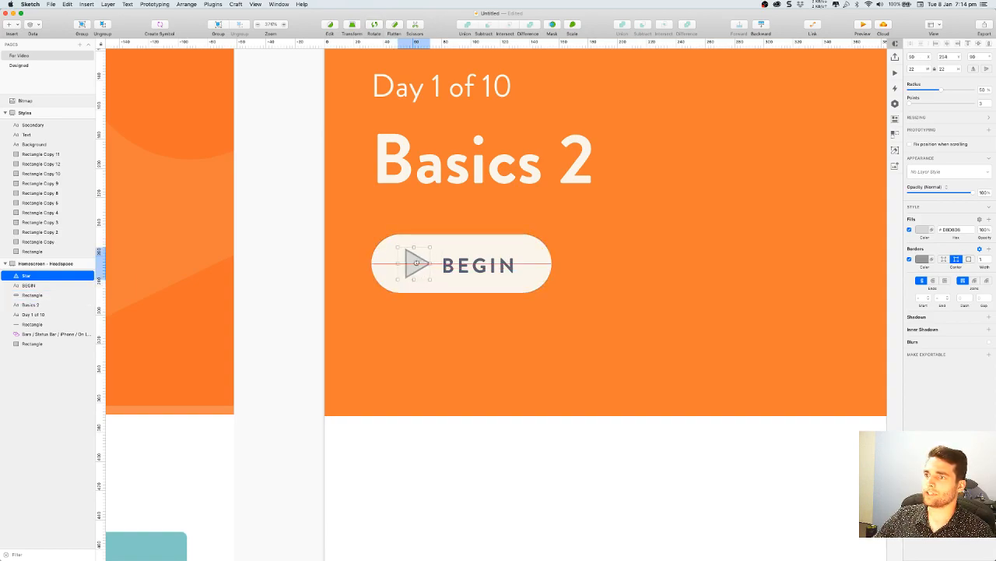
{"action": "left_click", "coordinate": [438, 287]}
Turn off the play triangle's border and fill it with the dark slate colour sampled from the "BEGIN" text
{"action": "left_click", "coordinate": [415, 263]}
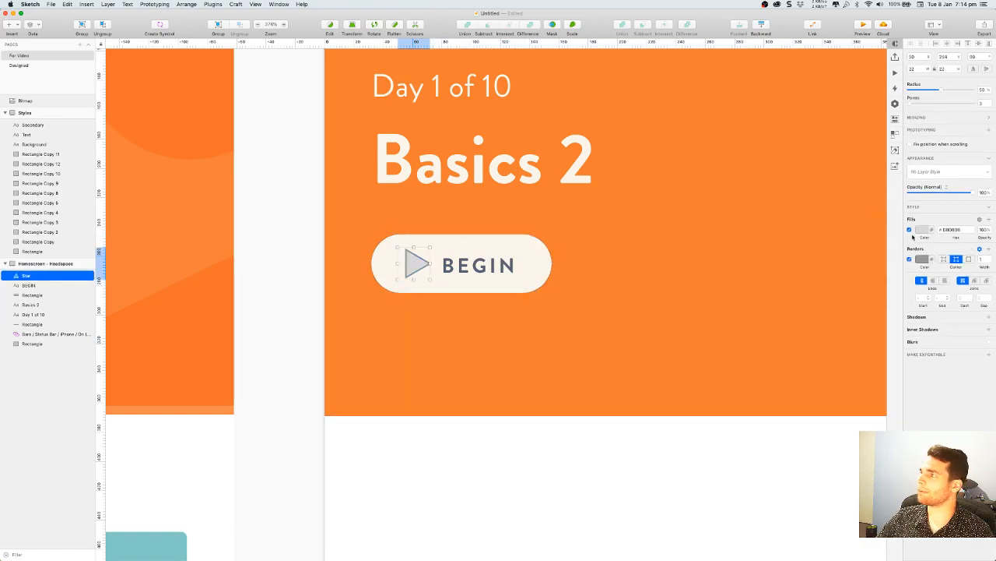
{"action": "left_click", "coordinate": [922, 229]}
{"action": "left_click", "coordinate": [916, 325]}
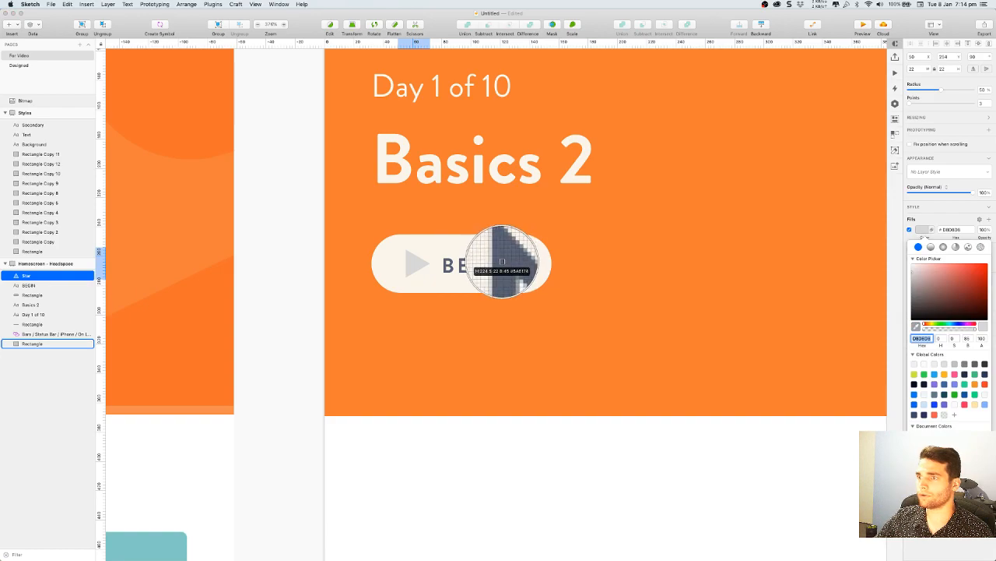
{"action": "left_click", "coordinate": [507, 261]}
{"action": "left_click", "coordinate": [281, 201]}
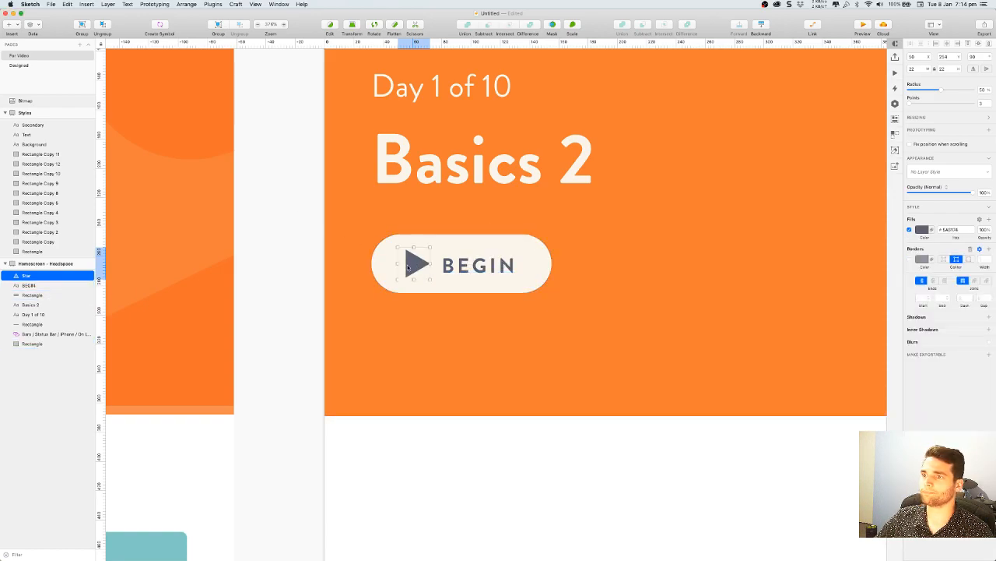
Move the play triangle slightly left, away from the "BEGIN" label, keeping it vertically centred in the button
{"action": "scroll", "coordinate": [410, 261], "scroll_direction": "up", "scroll_amount": 5}
{"action": "left_click_drag", "start_coordinate": [419, 264], "coordinate": [413, 265]}
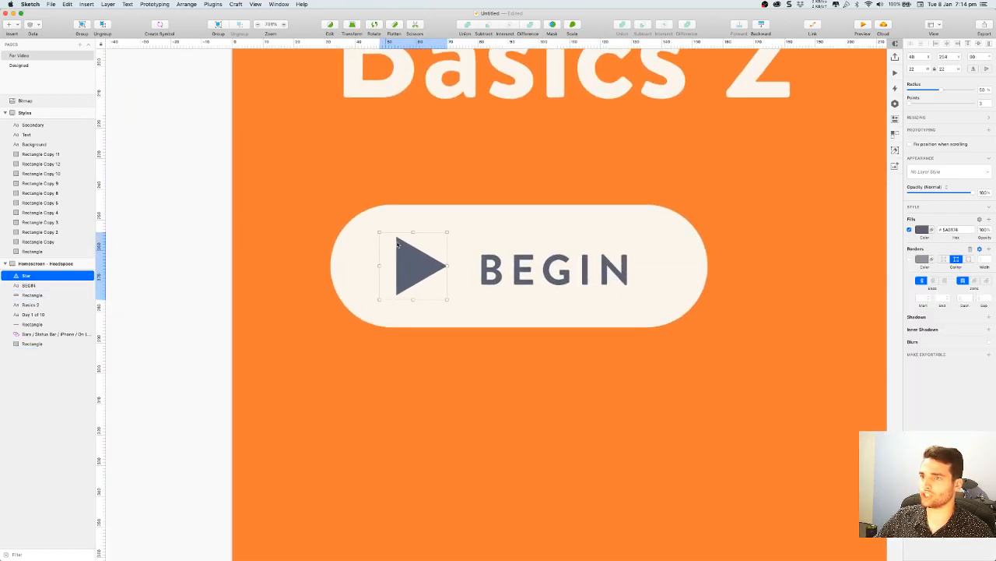
Scale the play triangle down to about 16 px and round its corner points
{"action": "left_click_drag", "start_coordinate": [380, 231], "coordinate": [388, 239]}
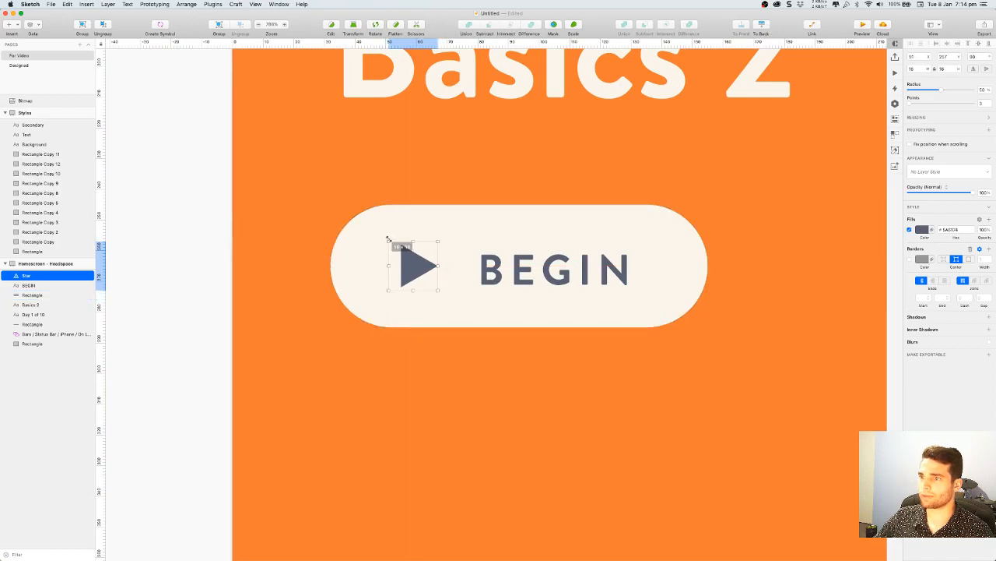
{"action": "double_click", "coordinate": [417, 267]}
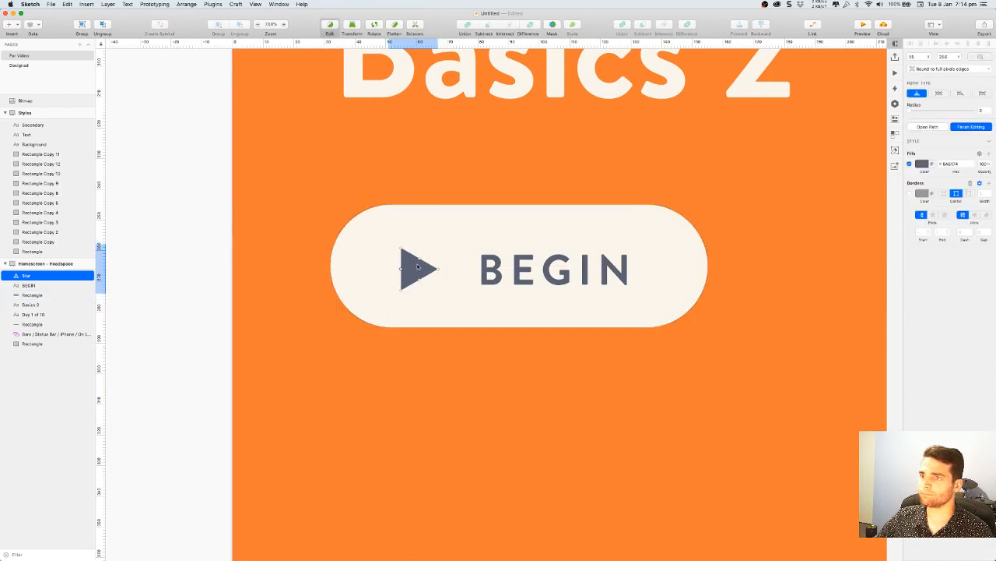
{"action": "left_click", "coordinate": [400, 290]}
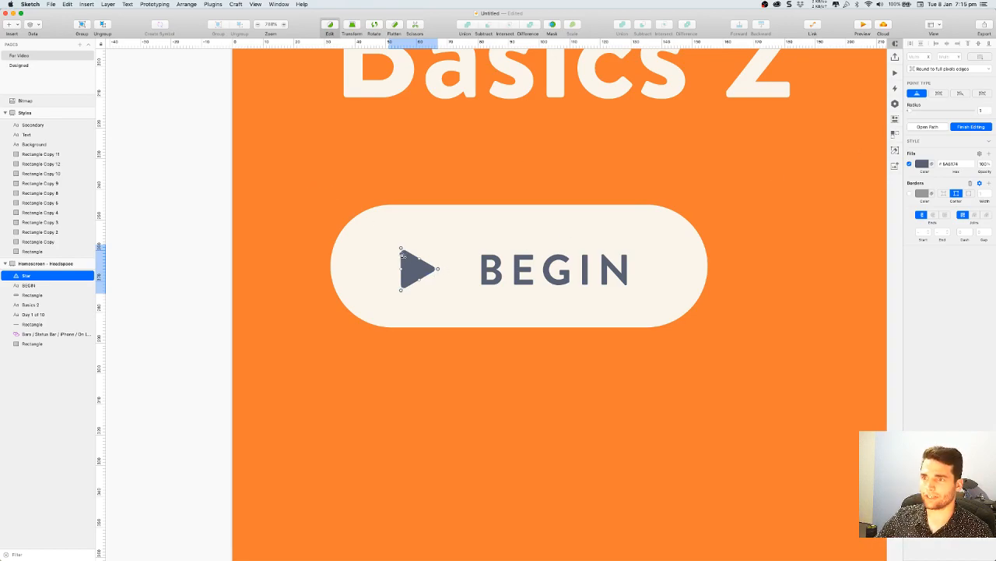
{"action": "left_click_drag", "start_coordinate": [401, 291], "coordinate": [383, 315]}
{"action": "key", "text": "super+z"}
{"action": "key", "text": "super+z"}
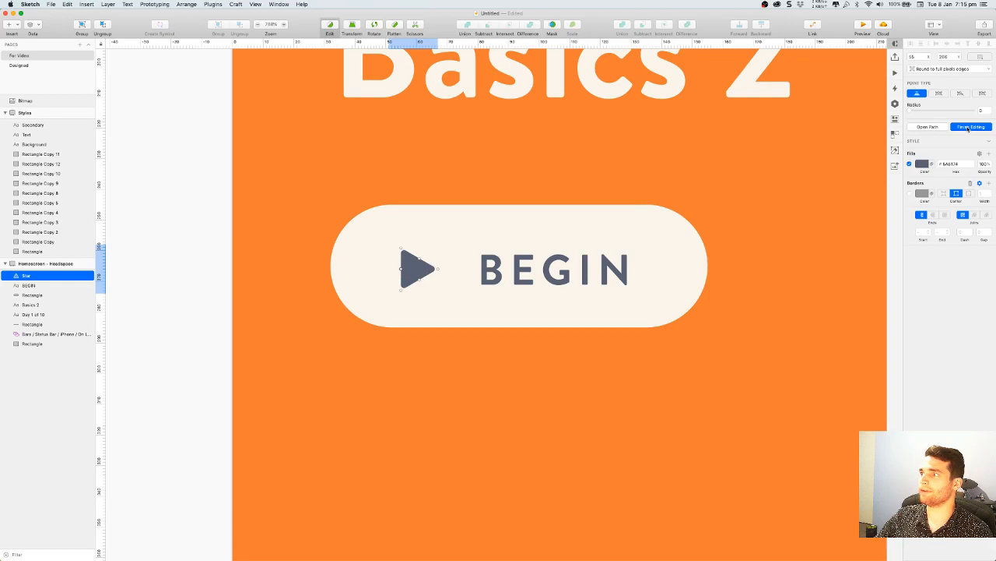
{"action": "left_click", "coordinate": [972, 128]}
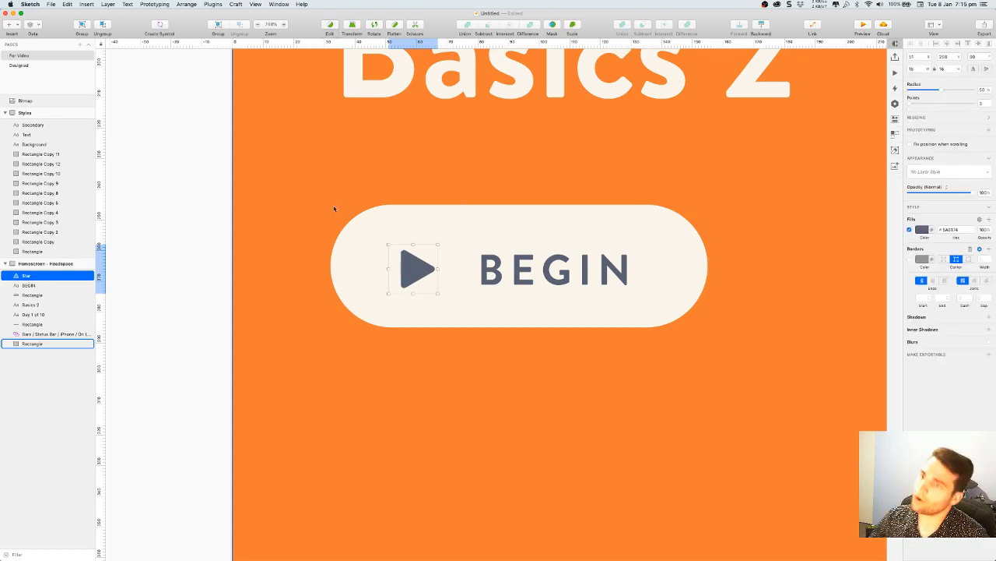
Nudge the play triangle slightly left within the button, checking its spacing from the button edges
{"action": "left_click", "coordinate": [198, 191]}
{"action": "left_click", "coordinate": [491, 268]}
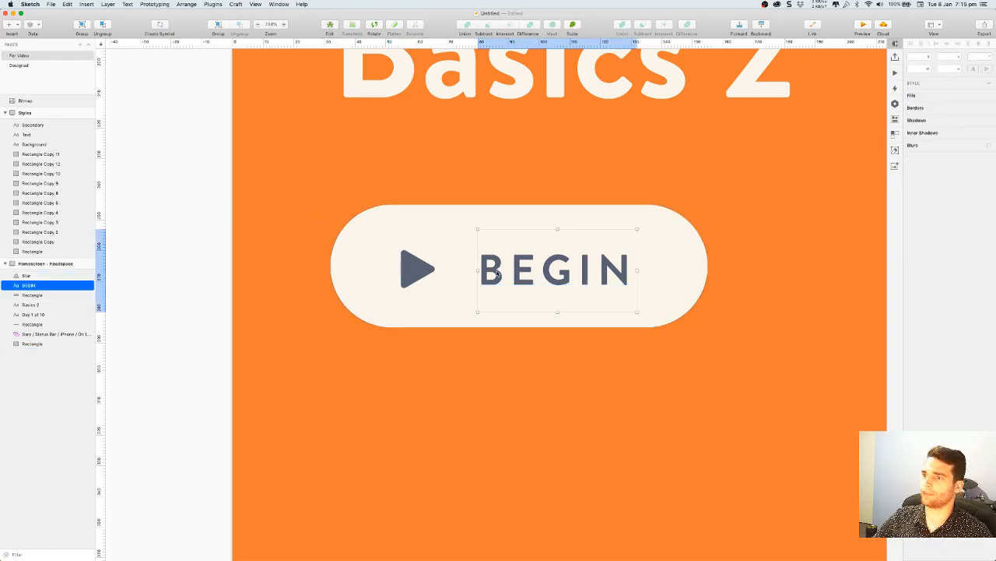
{"action": "scroll", "coordinate": [506, 282], "scroll_direction": "down", "scroll_amount": 5}
{"action": "left_click", "coordinate": [394, 277]}
{"action": "scroll", "coordinate": [395, 278], "scroll_direction": "down", "scroll_amount": 5}
{"action": "left_click_drag", "start_coordinate": [387, 272], "coordinate": [365, 260]}
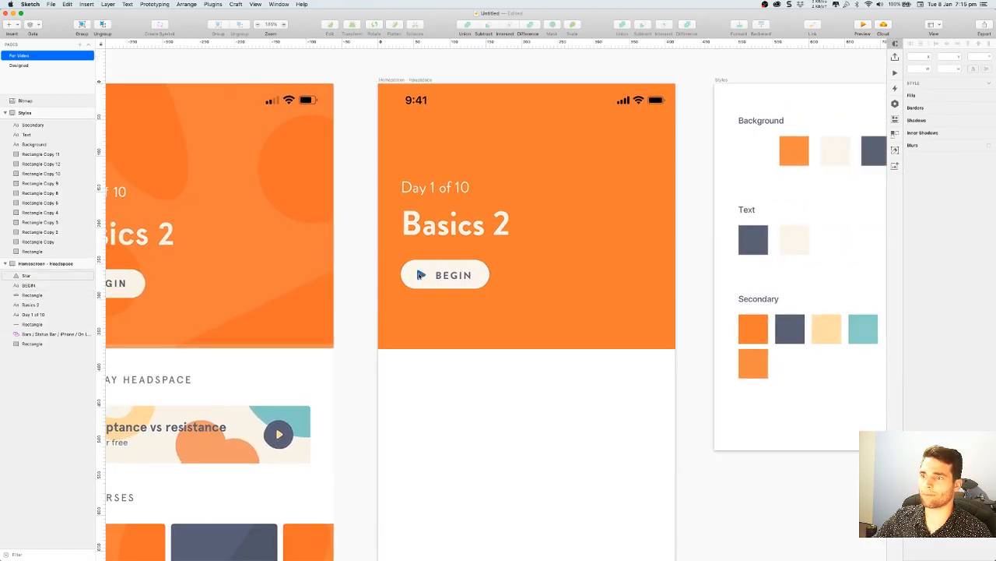
{"action": "left_click", "coordinate": [419, 275]}
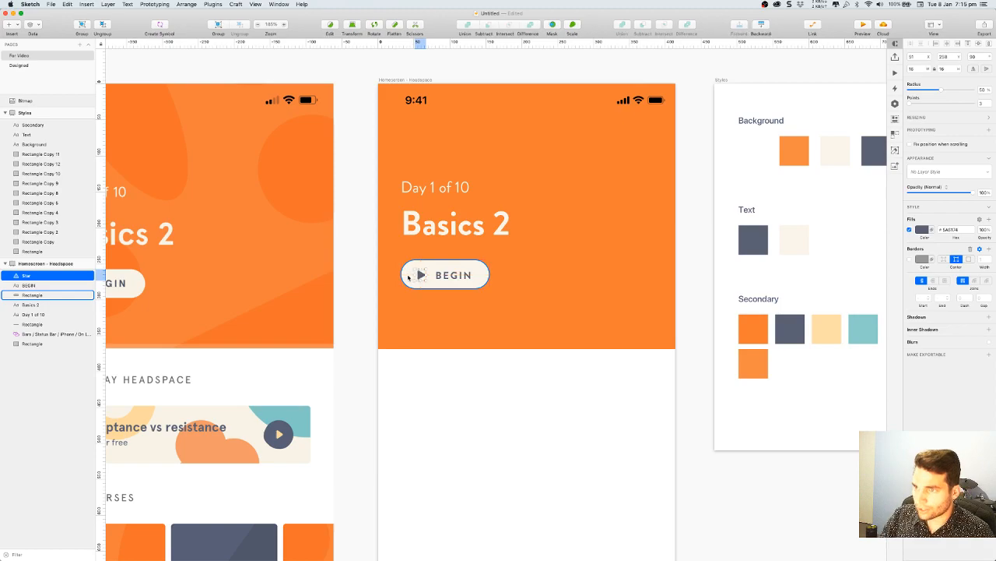
{"action": "scroll", "coordinate": [409, 277], "scroll_direction": "up", "scroll_amount": 8}
{"action": "key", "text": "alt"}
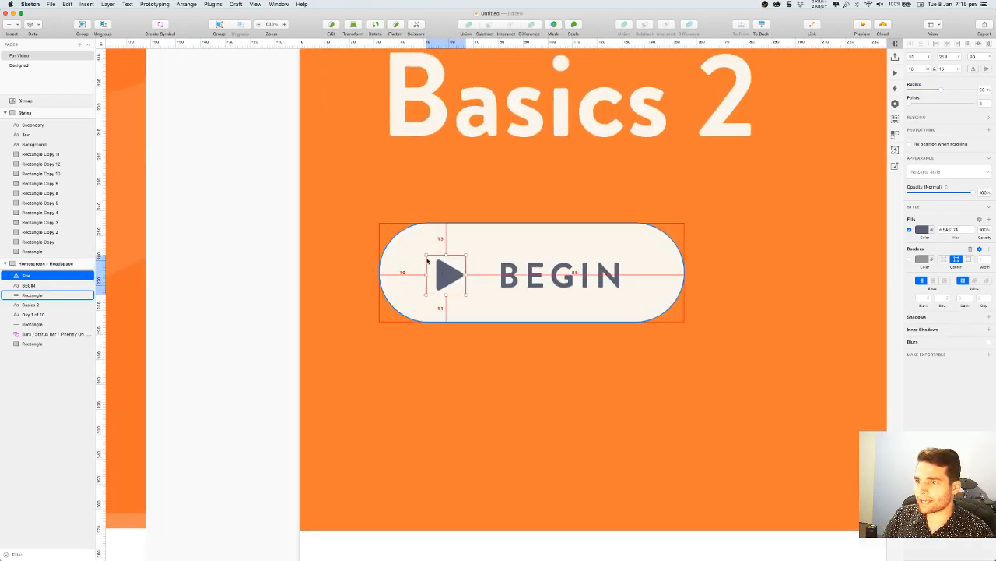
{"action": "key", "text": "Left"}
{"action": "key", "text": "Left"}
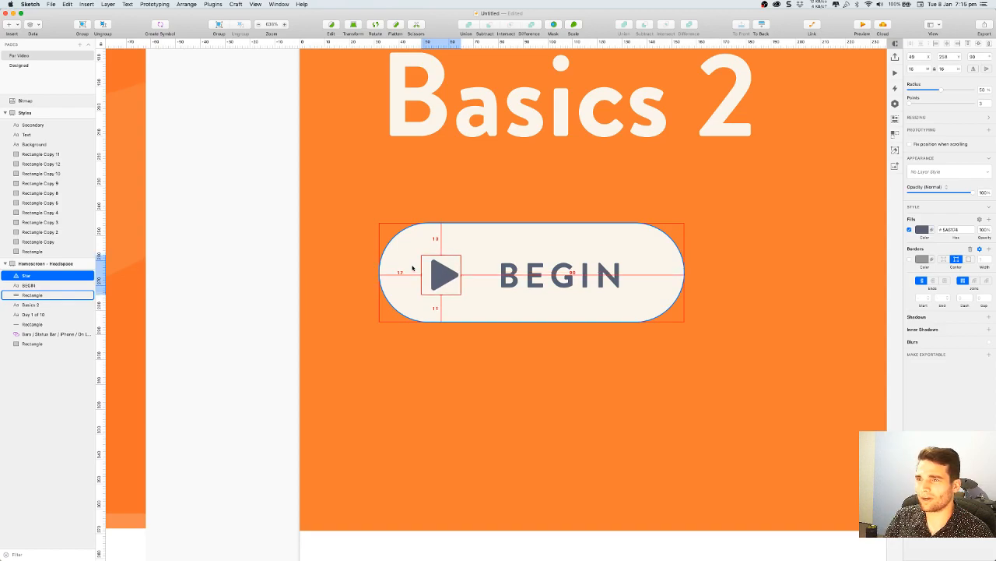
Shift the "BEGIN" label closer to the play triangle, leaving a 12 px gap between them
{"action": "left_click", "coordinate": [558, 274]}
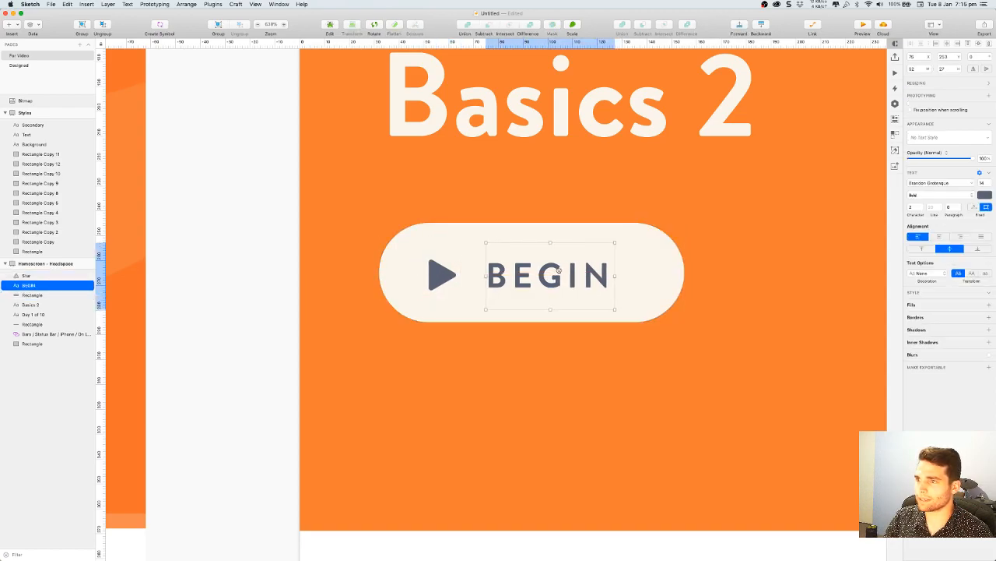
{"action": "key", "text": "Right"}
{"action": "key", "text": "Right"}
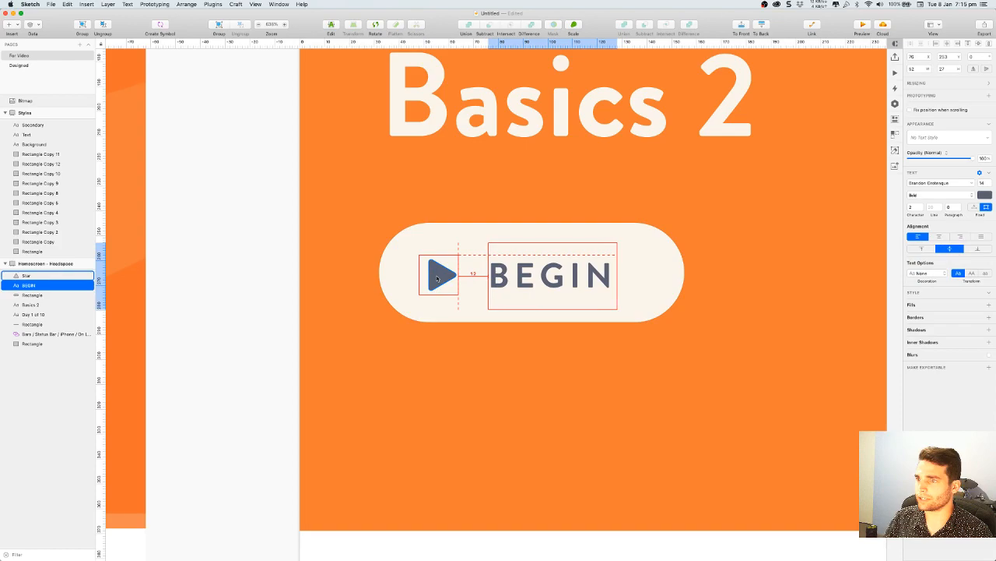
{"action": "left_click", "coordinate": [251, 338]}
{"action": "scroll", "coordinate": [243, 339], "scroll_direction": "down", "scroll_amount": 10}
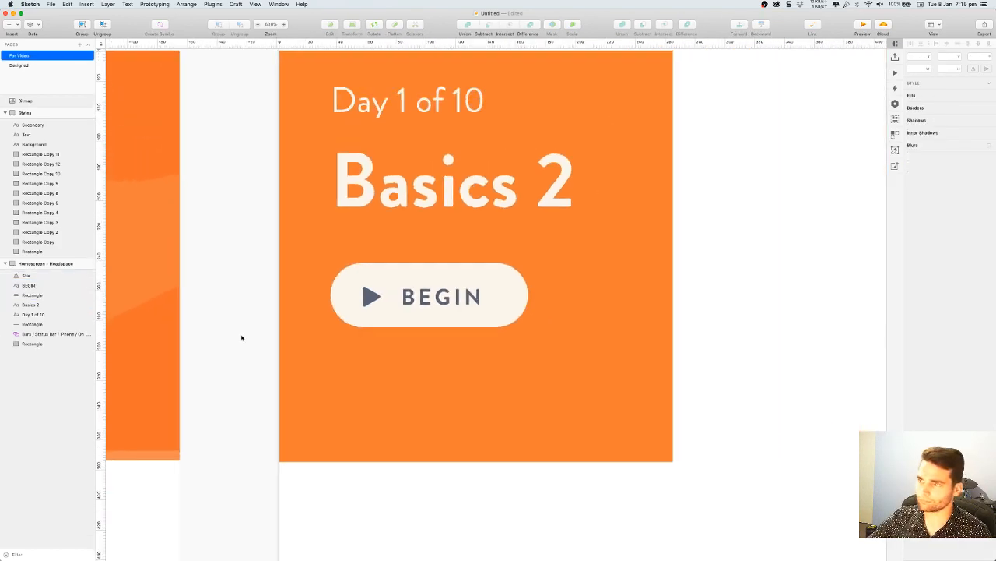
Draw a full-width rectangle about 7 px tall along the bottom edge of the orange header on the Homescreen artboard
{"action": "scroll", "coordinate": [242, 337], "scroll_direction": "down", "scroll_amount": 5}
{"action": "scroll", "coordinate": [369, 305], "scroll_direction": "left", "scroll_amount": 5}
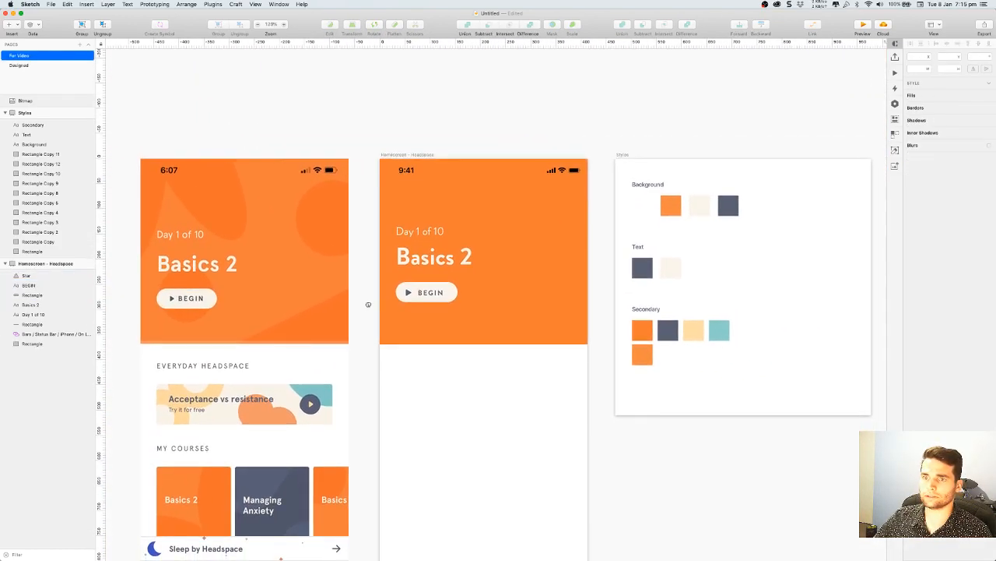
{"action": "scroll", "coordinate": [368, 304], "scroll_direction": "down", "scroll_amount": 2}
{"action": "scroll", "coordinate": [368, 304], "scroll_direction": "right", "scroll_amount": 2}
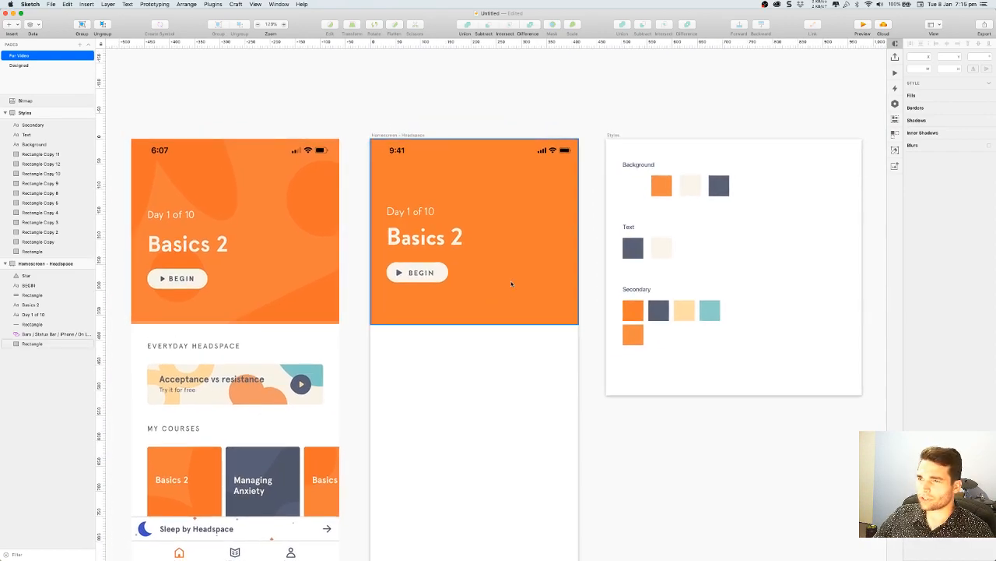
{"action": "left_click", "coordinate": [14, 28]}
{"action": "mouse_move", "coordinate": [28, 36]}
{"action": "left_click", "coordinate": [113, 36]}
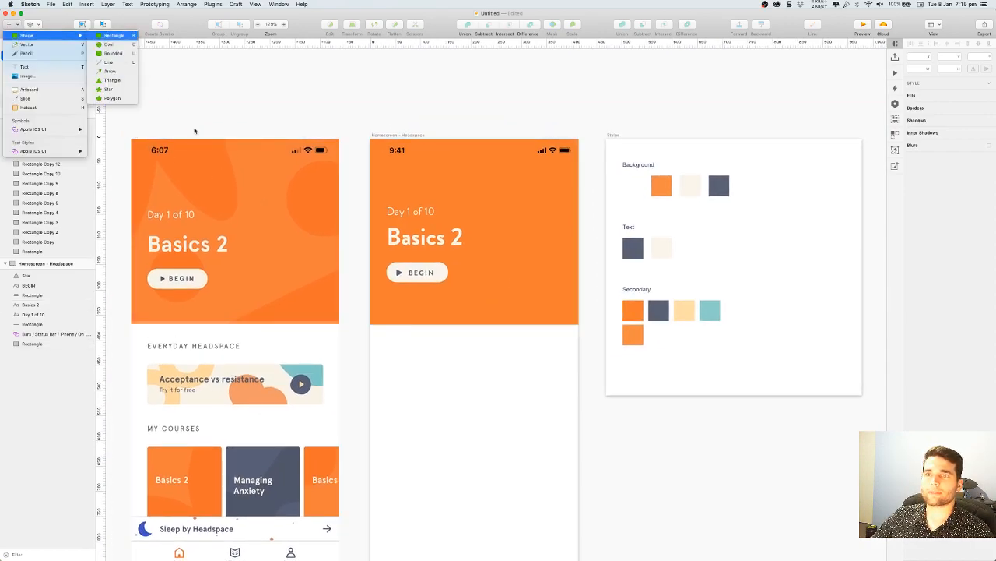
{"action": "left_click_drag", "start_coordinate": [374, 320], "coordinate": [581, 319]}
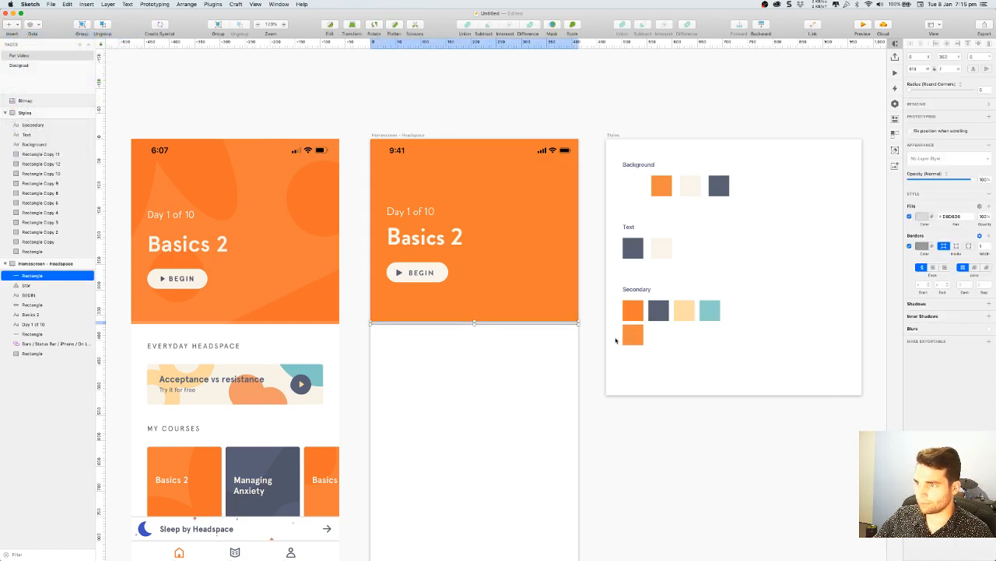
Turn off the thin strip's border and fill it with semi-transparent white (FFFFFF)
{"action": "left_click", "coordinate": [910, 246]}
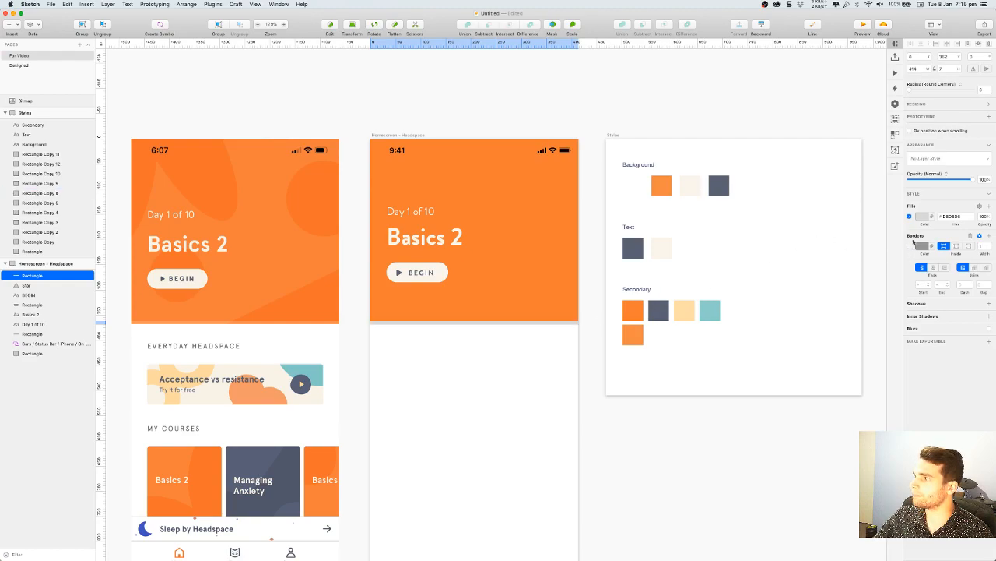
{"action": "left_click", "coordinate": [922, 219]}
{"action": "left_click", "coordinate": [932, 315]}
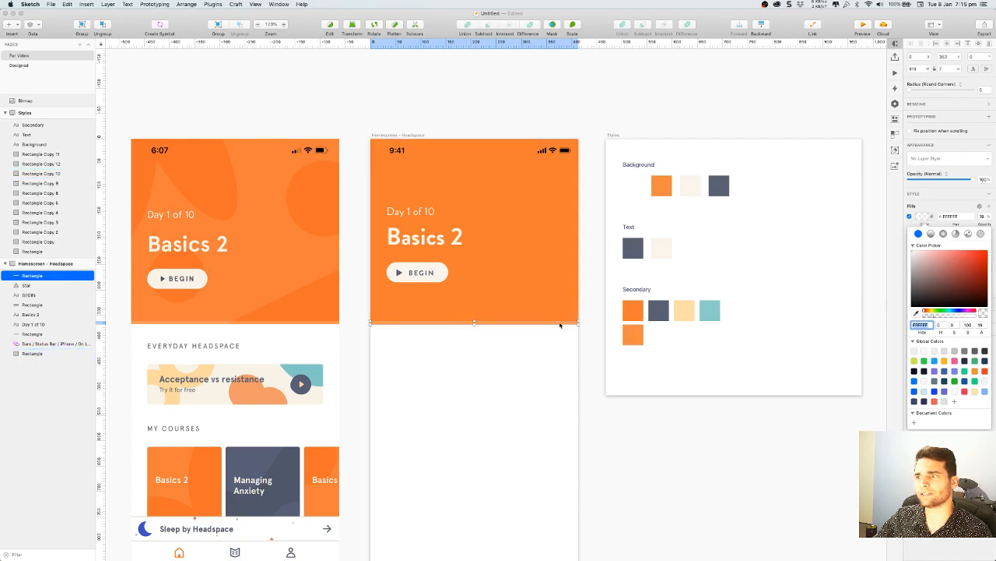
{"action": "left_click", "coordinate": [594, 340]}
{"action": "left_click", "coordinate": [569, 334]}
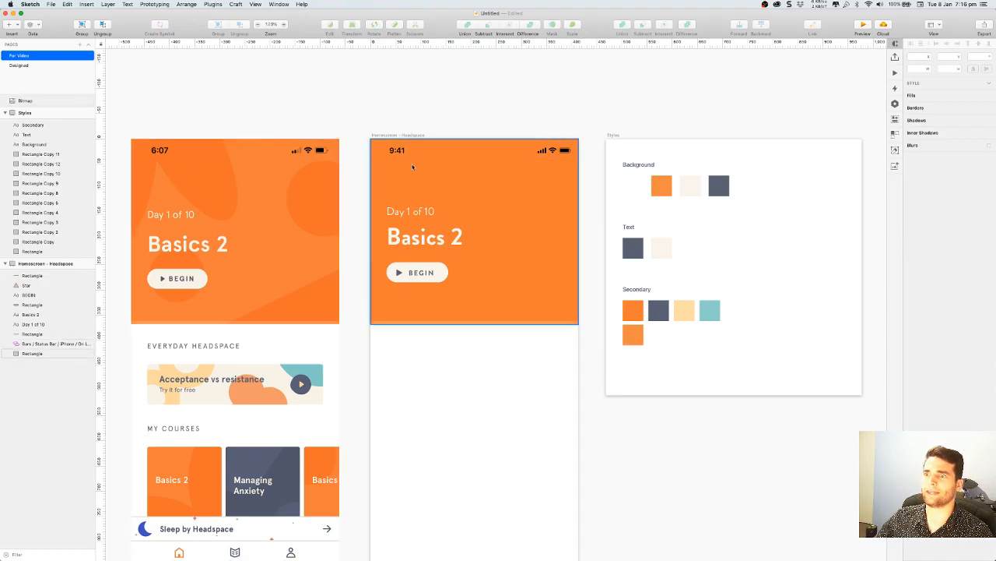
Rename the large orange header rectangle's layer to "Background"
{"action": "scroll", "coordinate": [456, 105], "scroll_direction": "up", "scroll_amount": 1}
{"action": "left_click", "coordinate": [462, 194]}
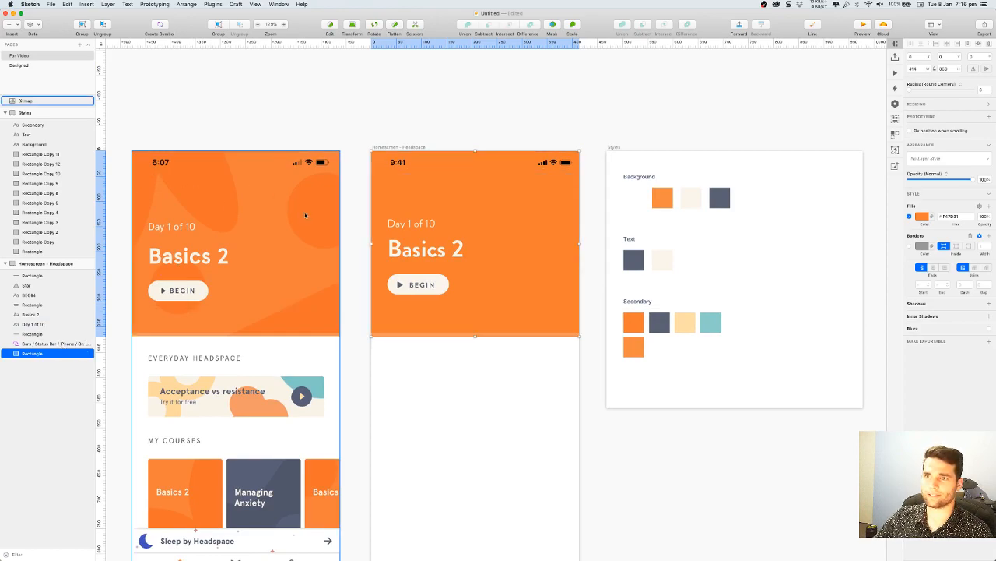
{"action": "double_click", "coordinate": [40, 355]}
{"action": "type", "text": "Backgroun"}
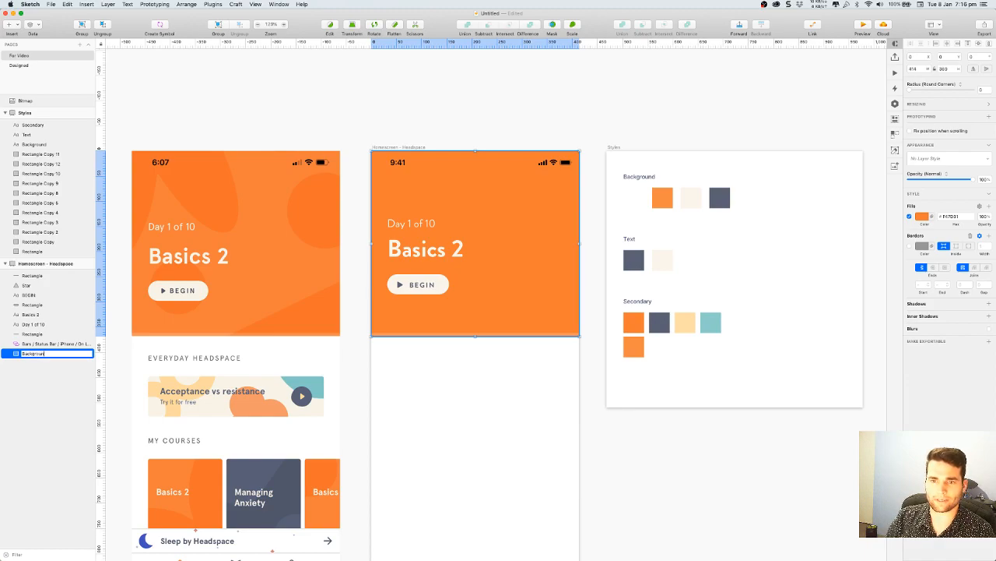
{"action": "type", "text": "d"}
{"action": "key", "text": "Return"}
{"action": "double_click", "coordinate": [60, 355]}
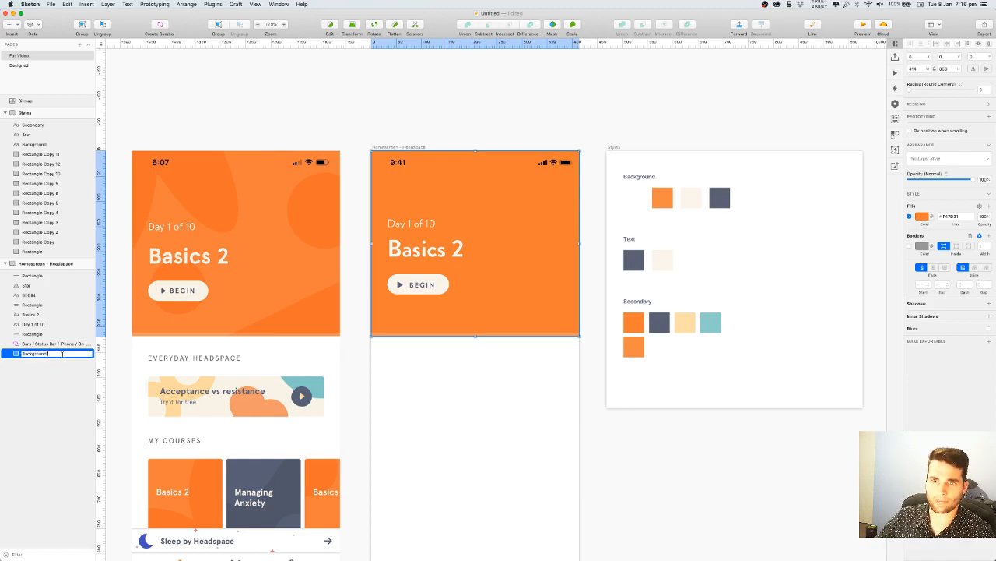
{"action": "key", "text": "Return"}
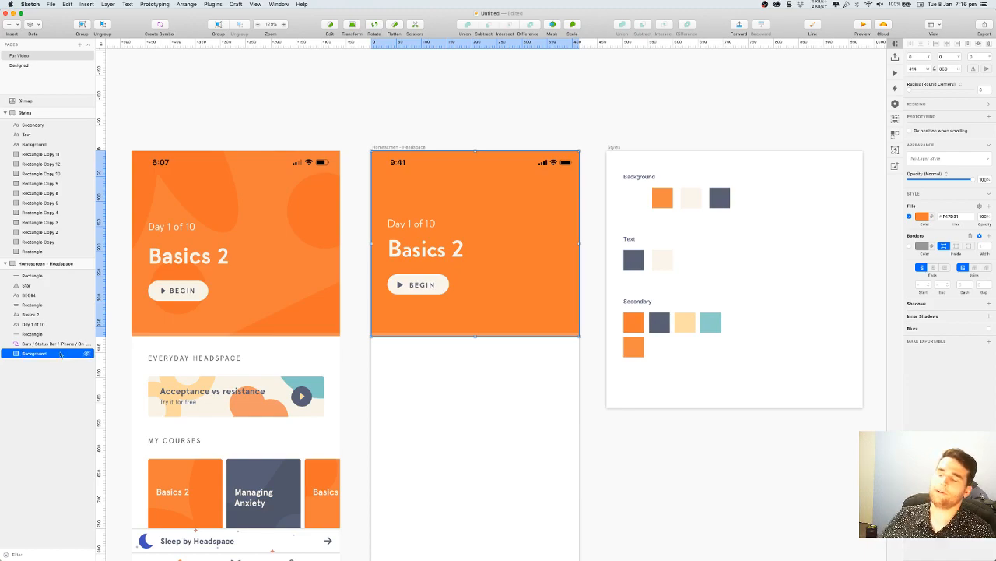
Draw a borderless oval about 136 × 216 px over the header's upper edge and rotate it about -27°
{"action": "left_click", "coordinate": [396, 121]}
{"action": "left_click", "coordinate": [11, 26]}
{"action": "mouse_move", "coordinate": [62, 36]}
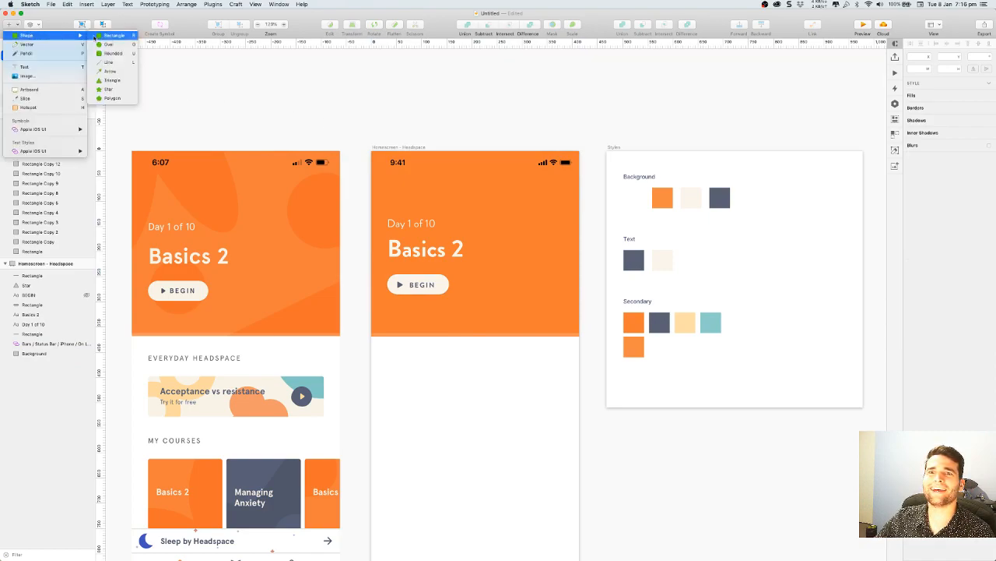
{"action": "left_click", "coordinate": [109, 45]}
{"action": "left_click_drag", "start_coordinate": [399, 134], "coordinate": [467, 241]}
{"action": "left_click_drag", "start_coordinate": [467, 133], "coordinate": [438, 113]}
Fill the oval with the darker orange sampled from the first Secondary swatch
{"action": "left_click", "coordinate": [923, 194]}
{"action": "left_click", "coordinate": [916, 292]}
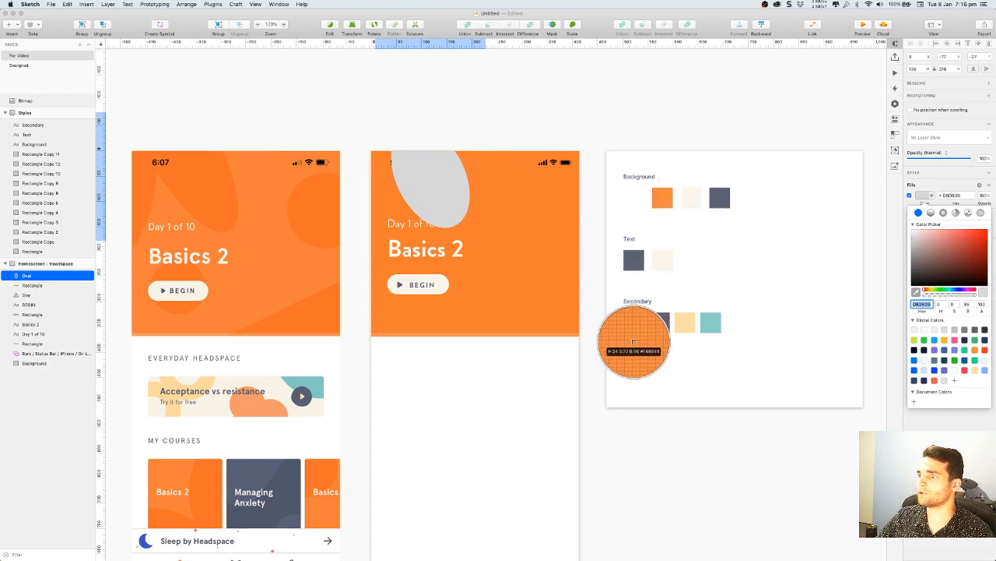
{"action": "left_click", "coordinate": [632, 327]}
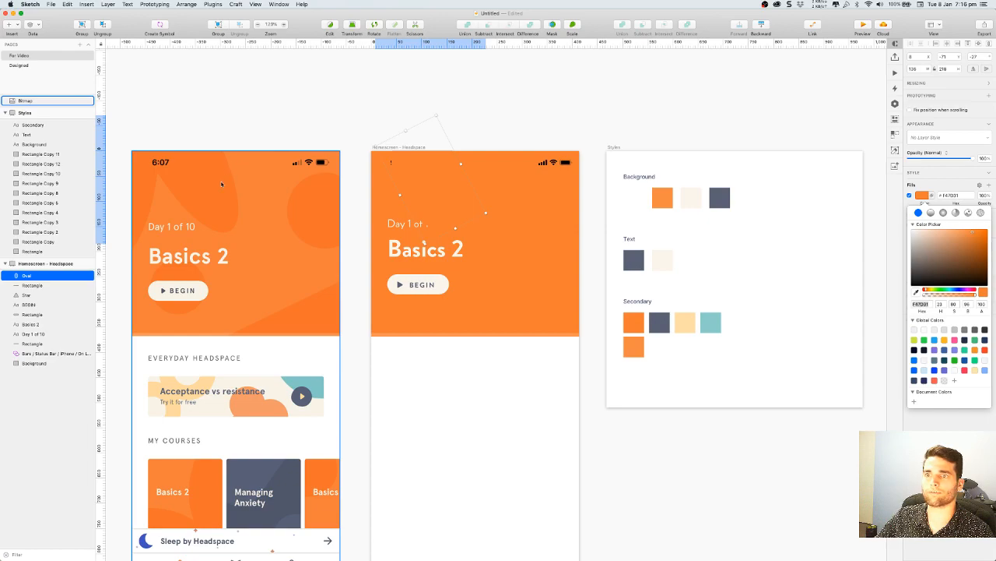
Fill the Background rectangle with the lighter orange sampled from the second row of Secondary swatches
{"action": "left_click", "coordinate": [552, 229]}
{"action": "left_click", "coordinate": [924, 216]}
{"action": "left_click", "coordinate": [924, 216]}
{"action": "left_click", "coordinate": [916, 313]}
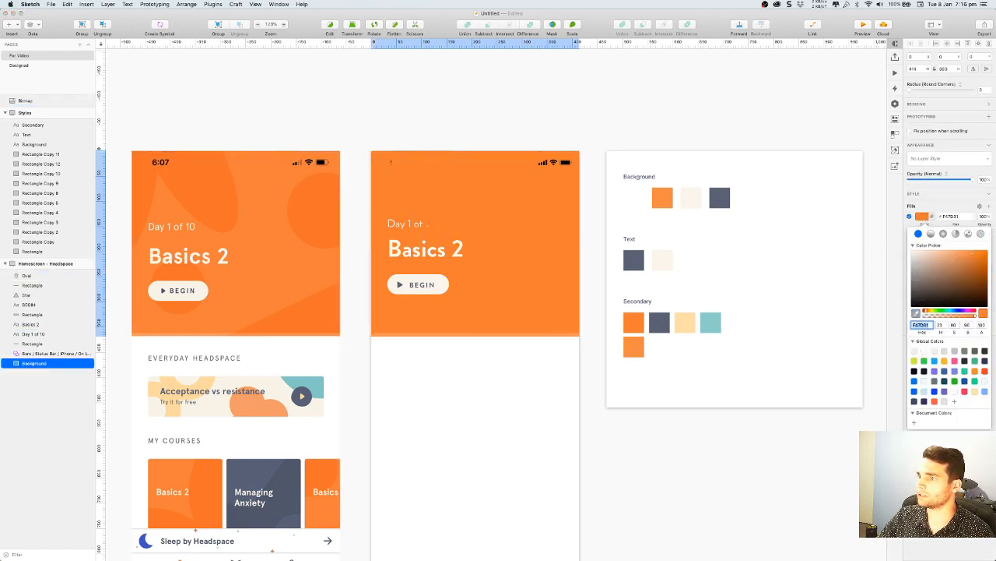
{"action": "left_click", "coordinate": [635, 346]}
{"action": "left_click", "coordinate": [496, 120]}
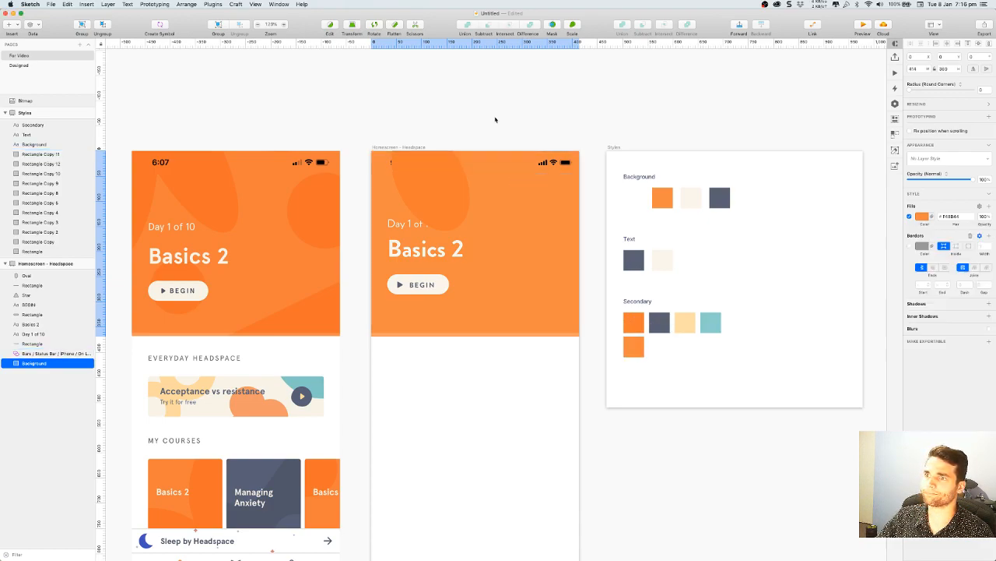
Move the oval's layer down to just above the Background layer, behind the header text and status bar
{"action": "scroll", "coordinate": [482, 132], "scroll_direction": "right", "scroll_amount": 1}
{"action": "left_click", "coordinate": [439, 177]}
{"action": "left_click_drag", "start_coordinate": [35, 277], "coordinate": [47, 354]}
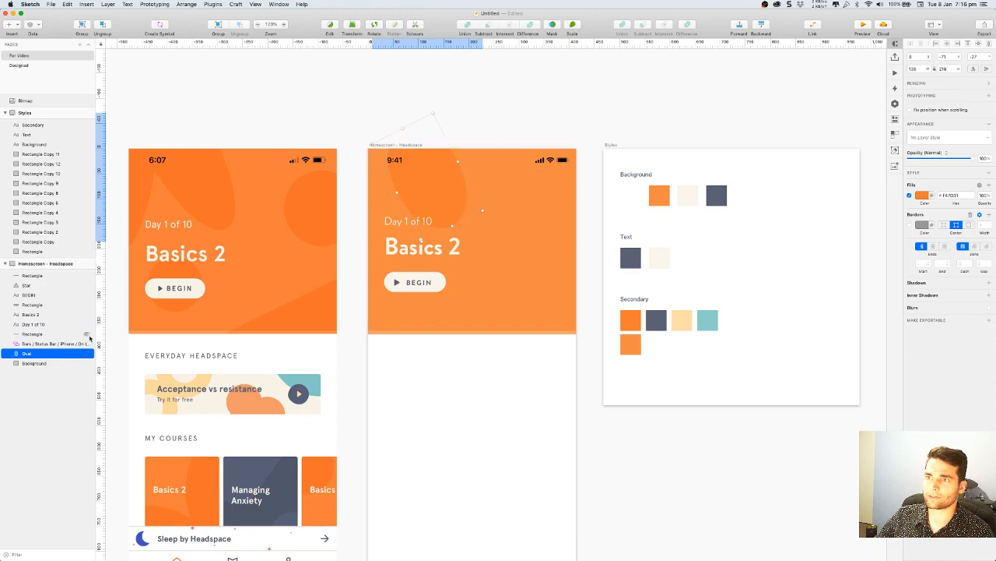
Group the oval with the Background rectangle and name the group "Background"
{"action": "left_click", "coordinate": [56, 363], "text": "shift"}
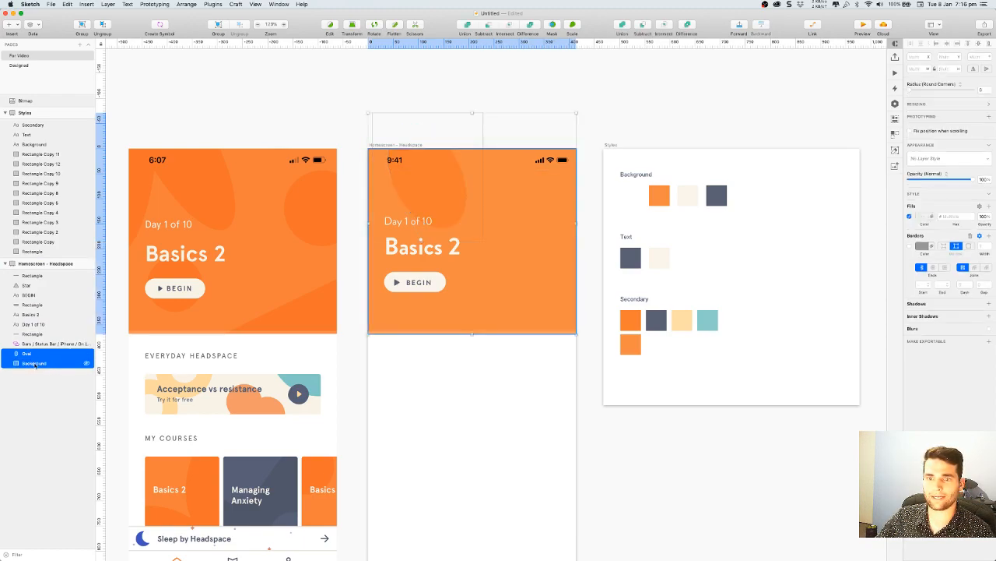
{"action": "key", "text": "super+g"}
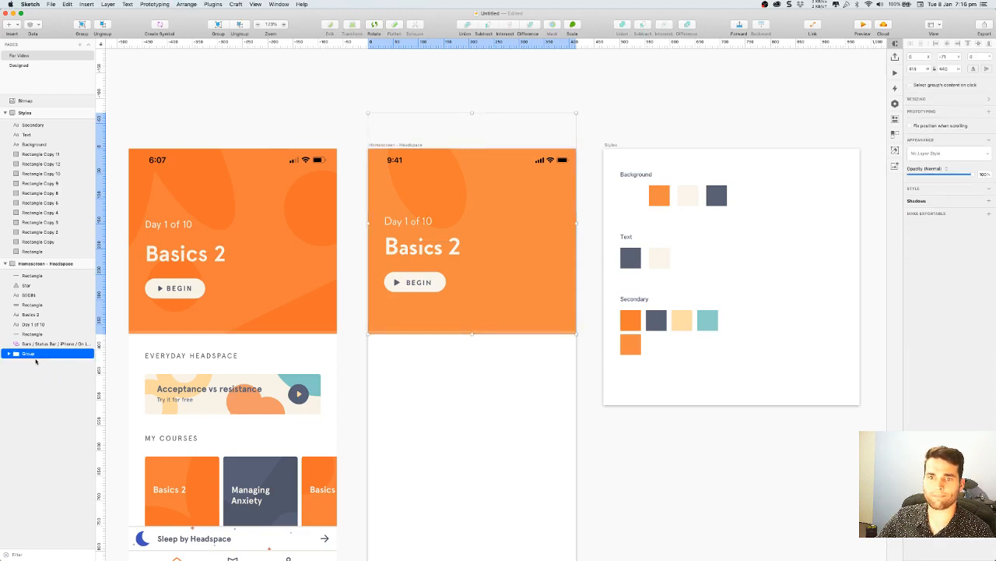
{"action": "double_click", "coordinate": [28, 354]}
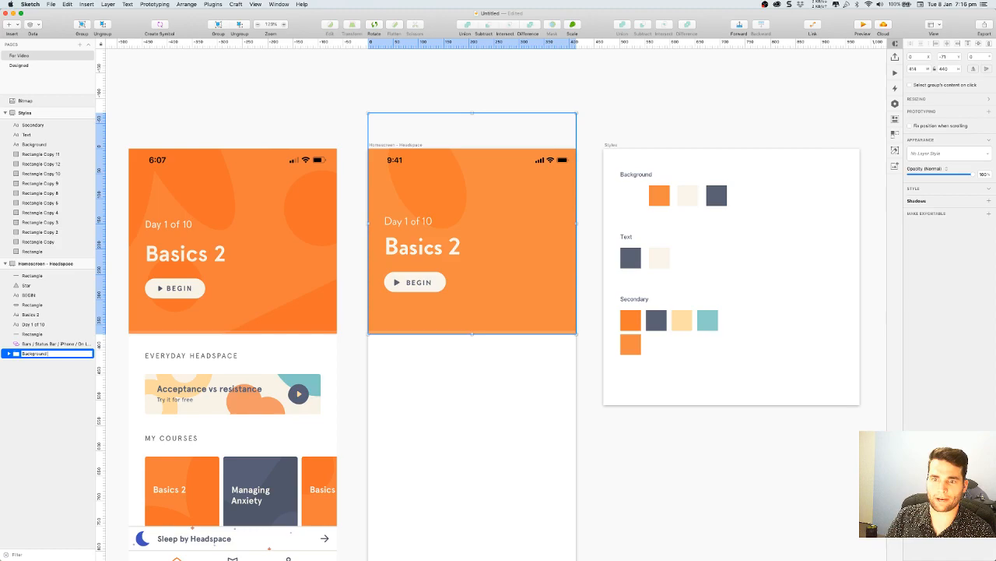
{"action": "type", "text": "Background"}
{"action": "key", "text": "Return"}
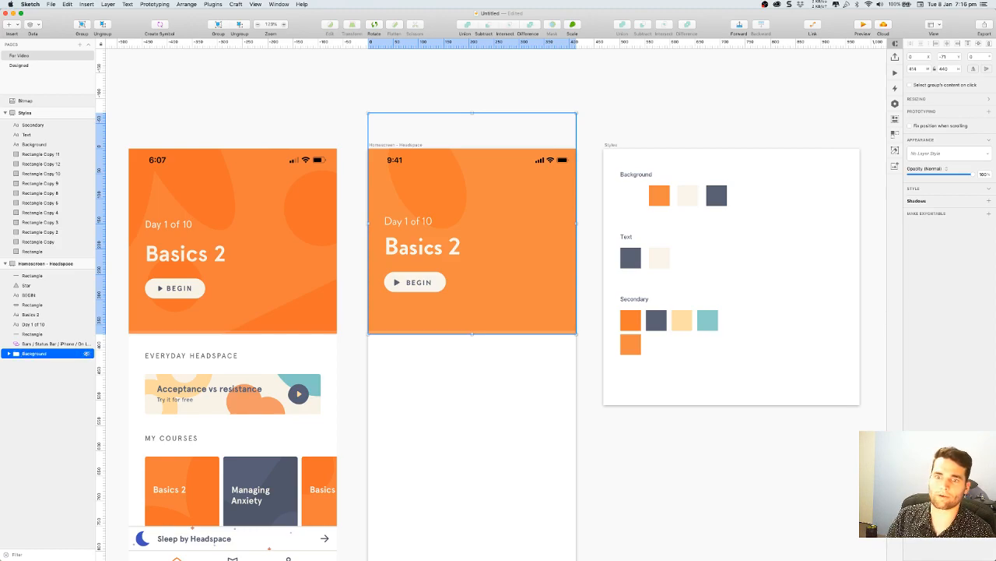
{"action": "left_click", "coordinate": [335, 102]}
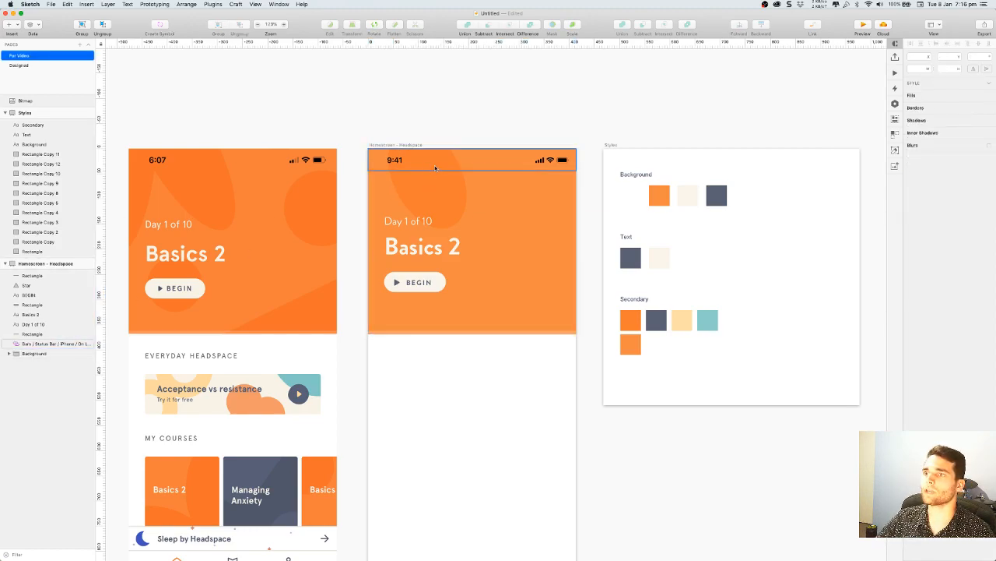
Duplicate the oval in the Background group, mirror its tilt by rotating the copy, and place it at the header's upper-left edge
{"action": "left_click_drag", "start_coordinate": [510, 230], "coordinate": [525, 267]}
{"action": "left_click", "coordinate": [330, 117]}
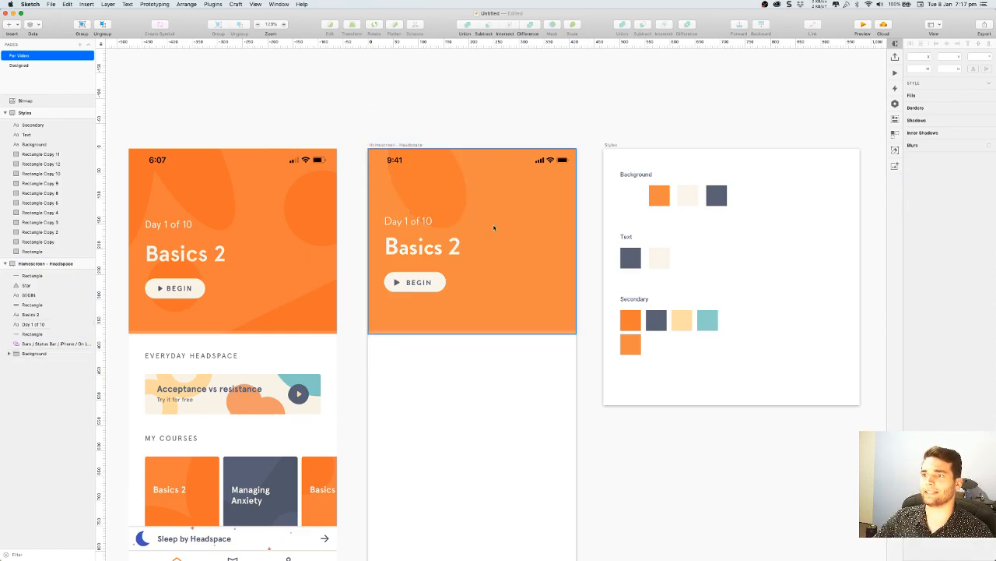
{"action": "left_click", "coordinate": [430, 193]}
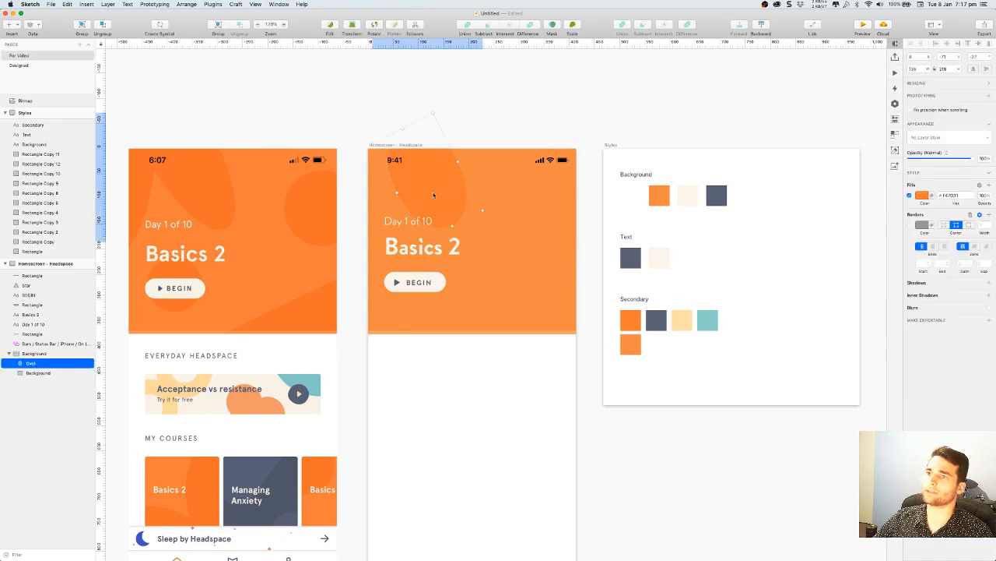
{"action": "key", "text": "alt"}
{"action": "left_click_drag", "start_coordinate": [439, 192], "coordinate": [410, 209]}
{"action": "left_click_drag", "start_coordinate": [385, 117], "coordinate": [435, 133]}
{"action": "left_click_drag", "start_coordinate": [389, 195], "coordinate": [390, 174]}
{"action": "left_click", "coordinate": [496, 117]}
Draw a circle about 155 px in diameter overlapping the header's right edge
{"action": "left_click", "coordinate": [12, 24]}
{"action": "mouse_move", "coordinate": [38, 36]}
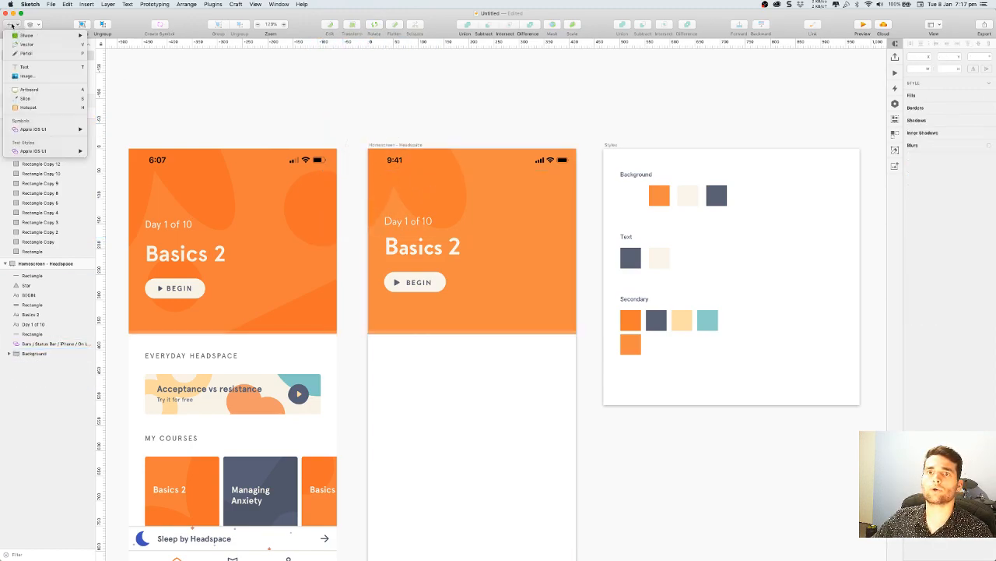
{"action": "left_click", "coordinate": [107, 42]}
{"action": "left_click_drag", "start_coordinate": [523, 178], "coordinate": [600, 255]}
Remove the circle's border and fill it with the darker orange sampled from the header's existing oval
{"action": "left_click", "coordinate": [910, 224]}
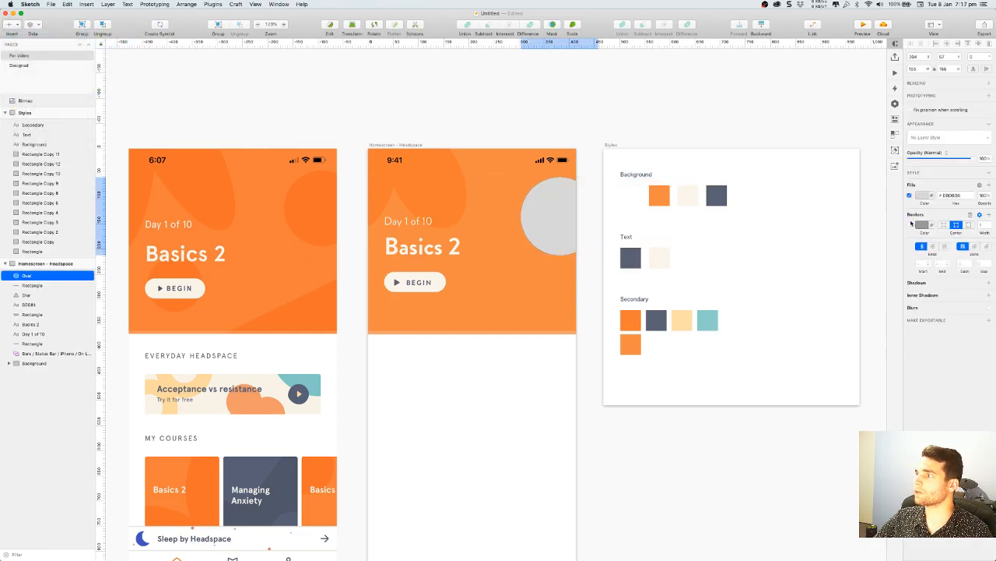
{"action": "left_click", "coordinate": [922, 196]}
{"action": "left_click", "coordinate": [917, 295]}
{"action": "left_click", "coordinate": [449, 186]}
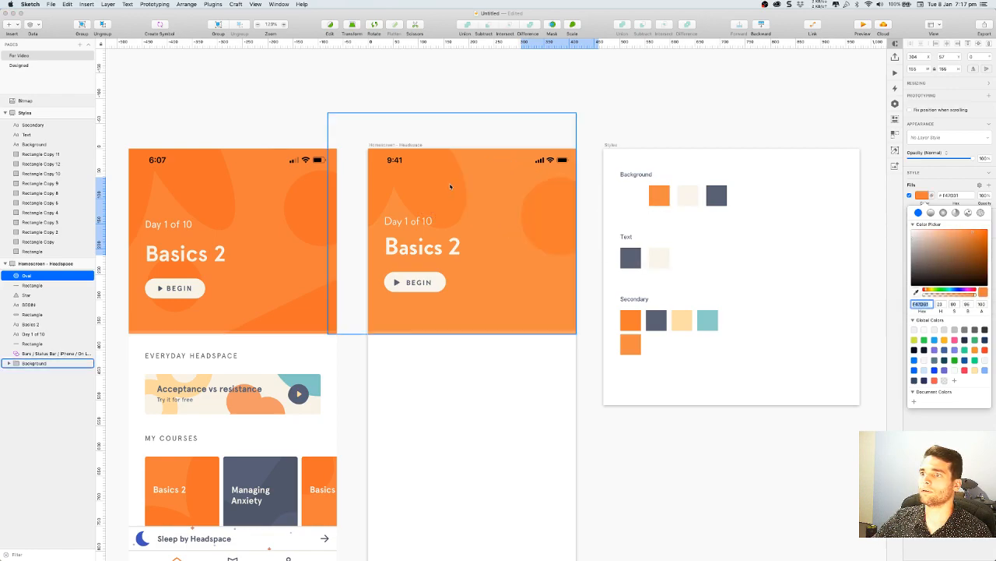
{"action": "key", "text": "Escape"}
Duplicate the circle, place the copy behind the BEGIN button's area and shrink it to about 128 px
{"action": "left_click_drag", "start_coordinate": [559, 221], "coordinate": [430, 287]}
{"action": "left_click_drag", "start_coordinate": [470, 243], "coordinate": [430, 266]}
{"action": "left_click_drag", "start_coordinate": [447, 310], "coordinate": [451, 312]}
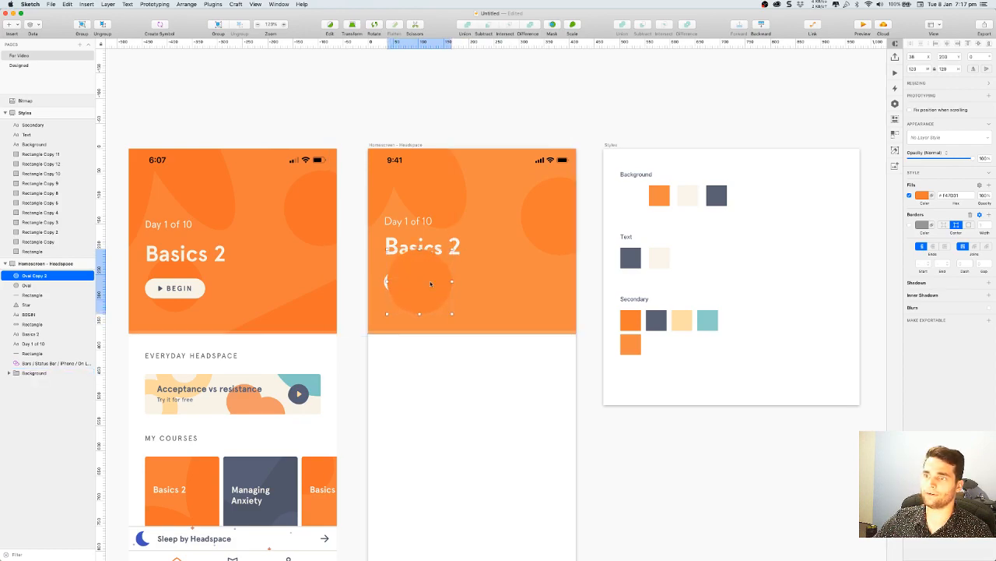
Move both circle layers into the Background group so they sit behind the header text and button
{"action": "left_click", "coordinate": [28, 285], "text": "shift"}
{"action": "left_click_drag", "start_coordinate": [31, 302], "coordinate": [33, 373]}
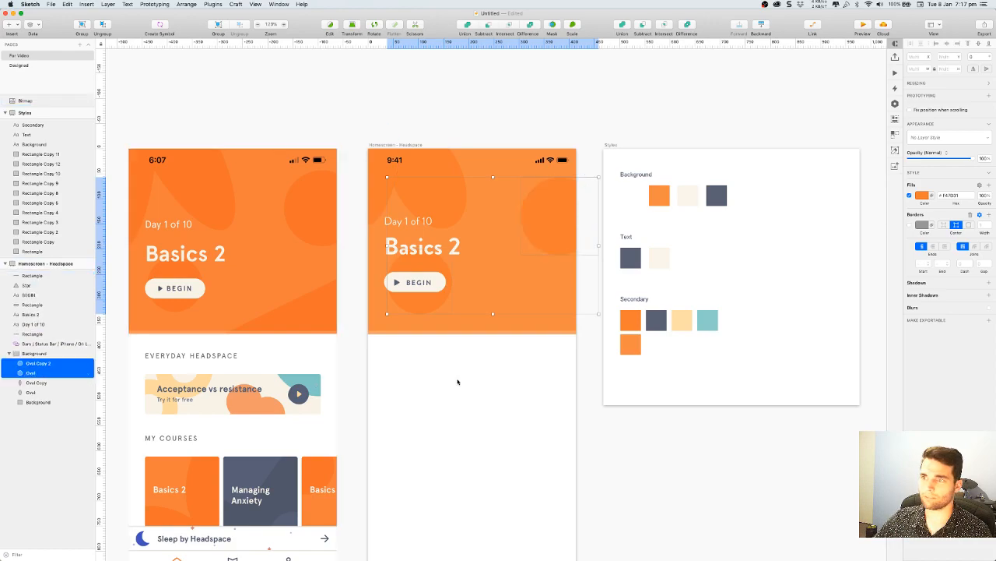
{"action": "left_click", "coordinate": [586, 372]}
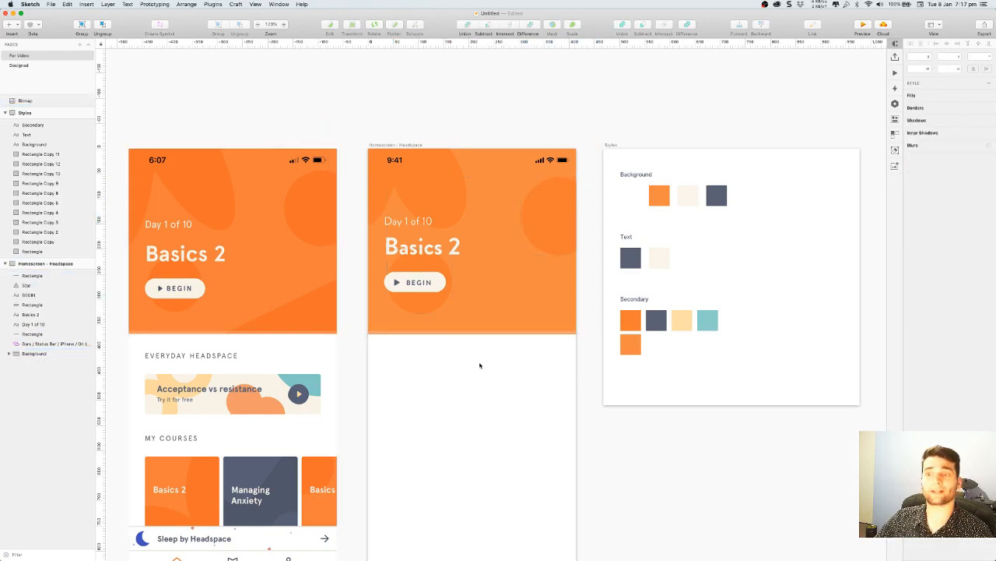
Draw a closed triangle with the Vector tool across the header's lower-right corner, extending past the header's bottom and right edges
{"action": "left_click", "coordinate": [10, 28]}
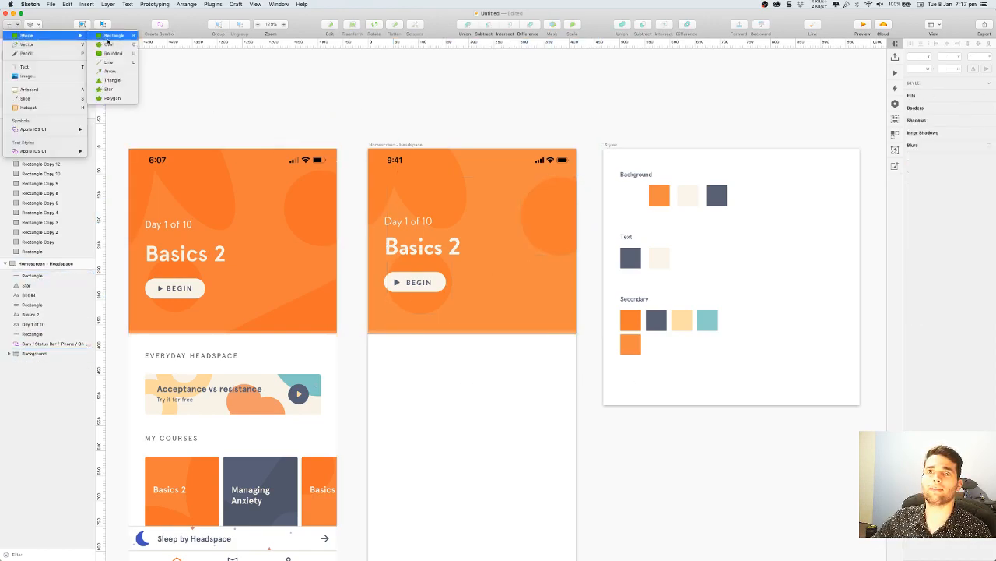
{"action": "left_click", "coordinate": [19, 39]}
{"action": "left_click", "coordinate": [456, 344]}
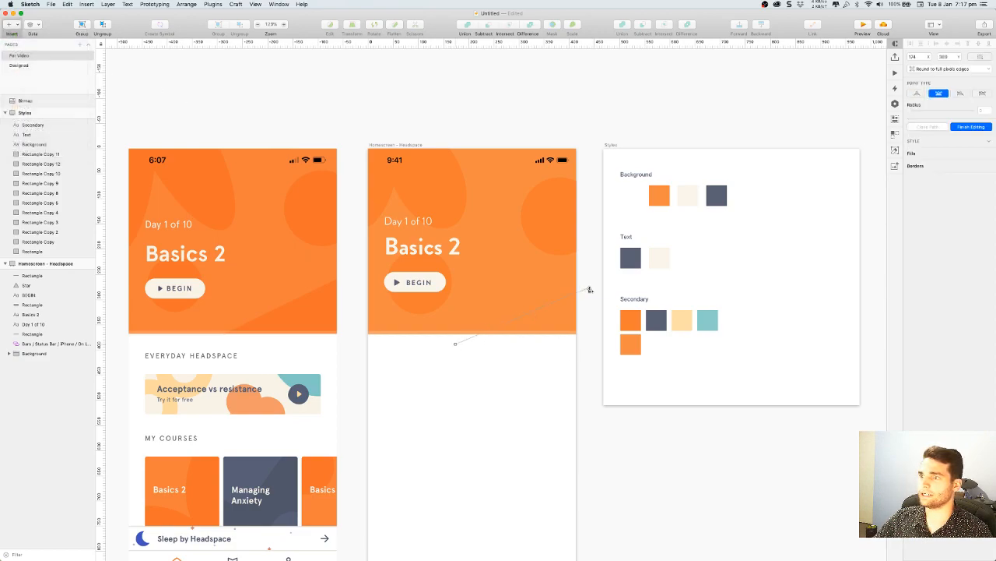
{"action": "left_click", "coordinate": [588, 276]}
{"action": "left_click", "coordinate": [588, 354]}
{"action": "left_click", "coordinate": [456, 344]}
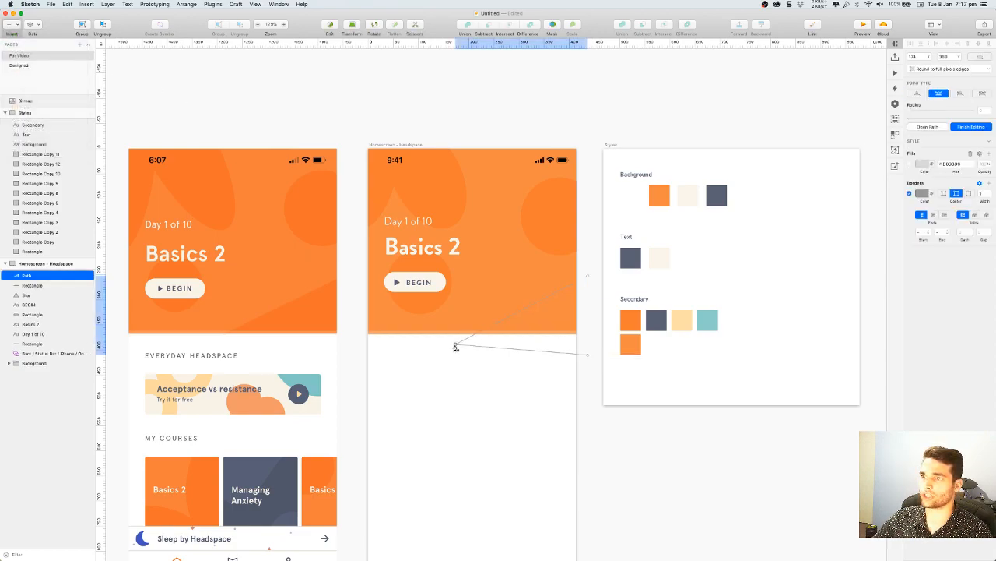
Remove the triangle's border and fill it with the darker orange sampled from the header, finishing the path editing
{"action": "left_click", "coordinate": [909, 193]}
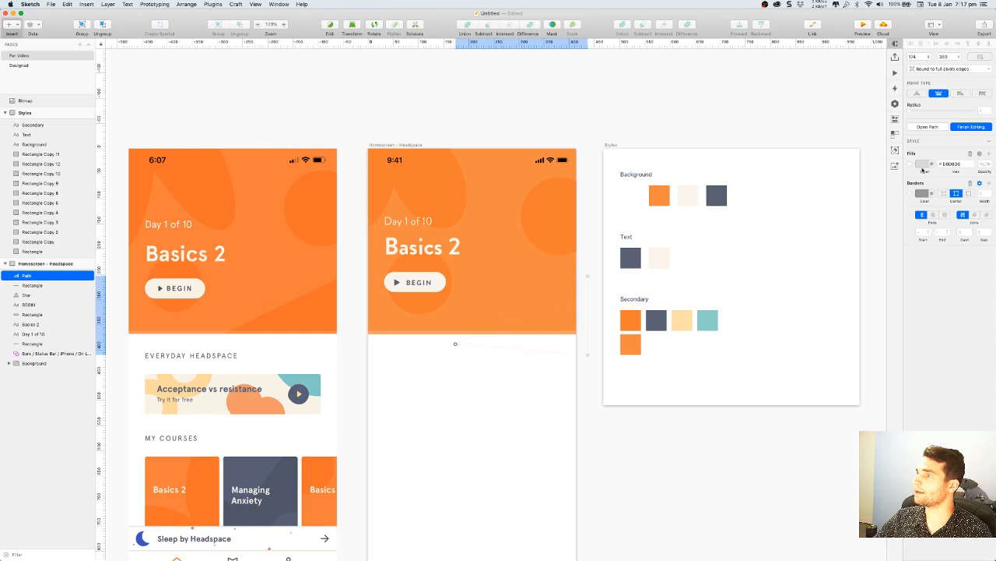
{"action": "left_click", "coordinate": [910, 163]}
{"action": "left_click", "coordinate": [921, 164]}
{"action": "left_click", "coordinate": [916, 260]}
{"action": "left_click", "coordinate": [512, 239]}
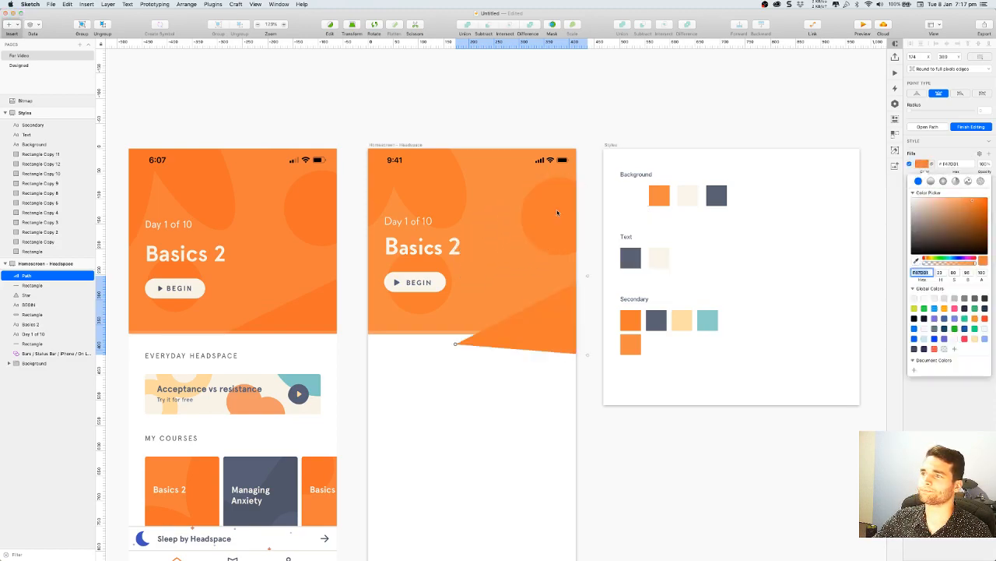
{"action": "key", "text": "Escape"}
{"action": "key", "text": "Escape"}
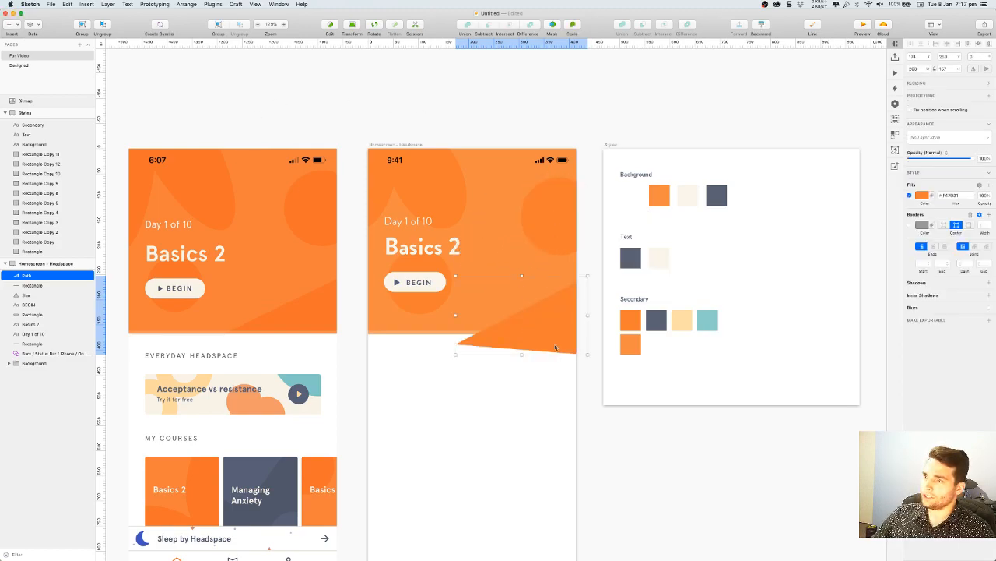
Move the triangle's path layer into the Background group
{"action": "left_click_drag", "start_coordinate": [32, 275], "coordinate": [31, 363]}
{"action": "left_click", "coordinate": [577, 422]}
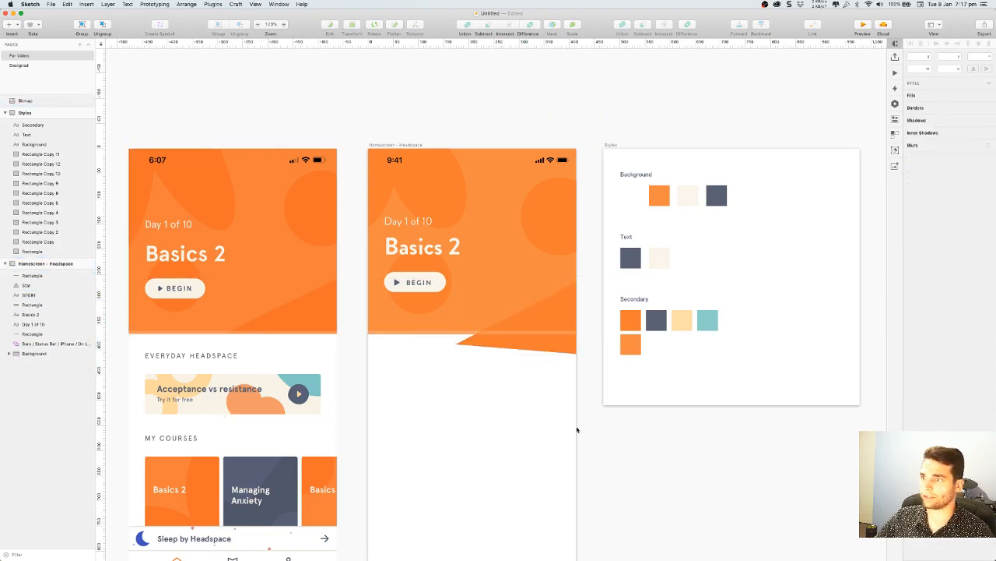
{"action": "left_click", "coordinate": [35, 353]}
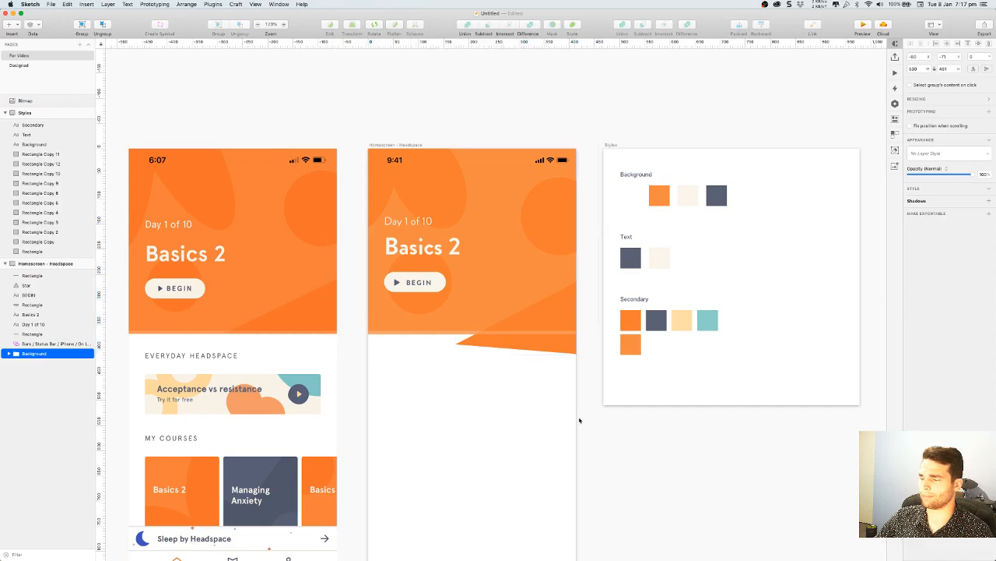
{"action": "left_click", "coordinate": [494, 363]}
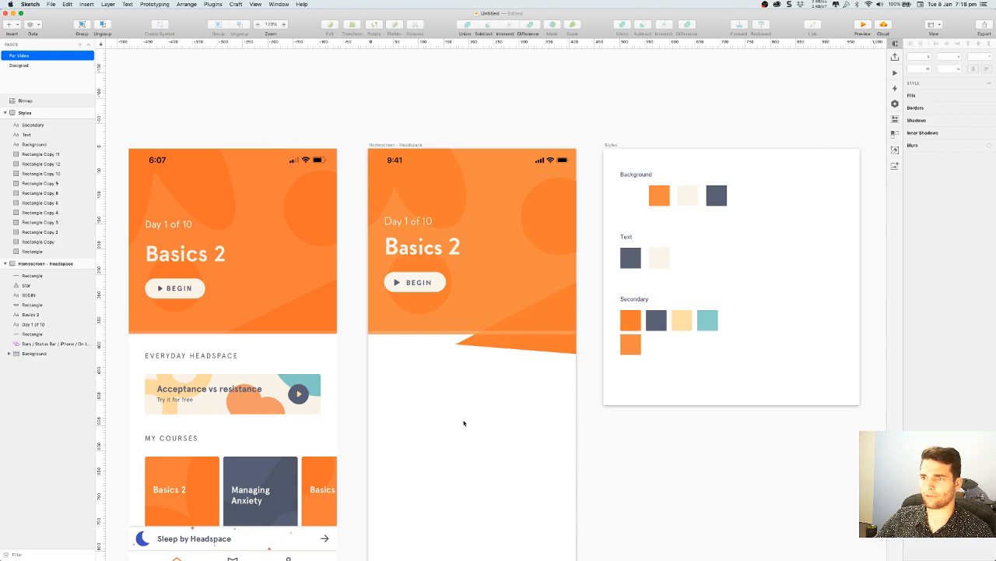
Turn the Background rectangle into a mask for the header shapes and nudge the triangle slightly within it
{"action": "left_click", "coordinate": [9, 353]}
{"action": "left_click", "coordinate": [43, 363]}
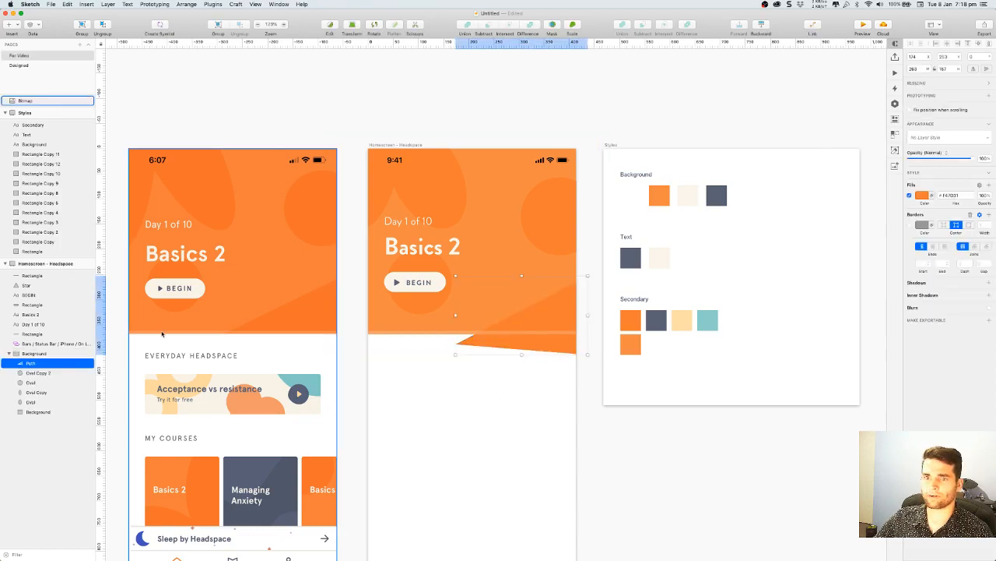
{"action": "left_click", "coordinate": [37, 412]}
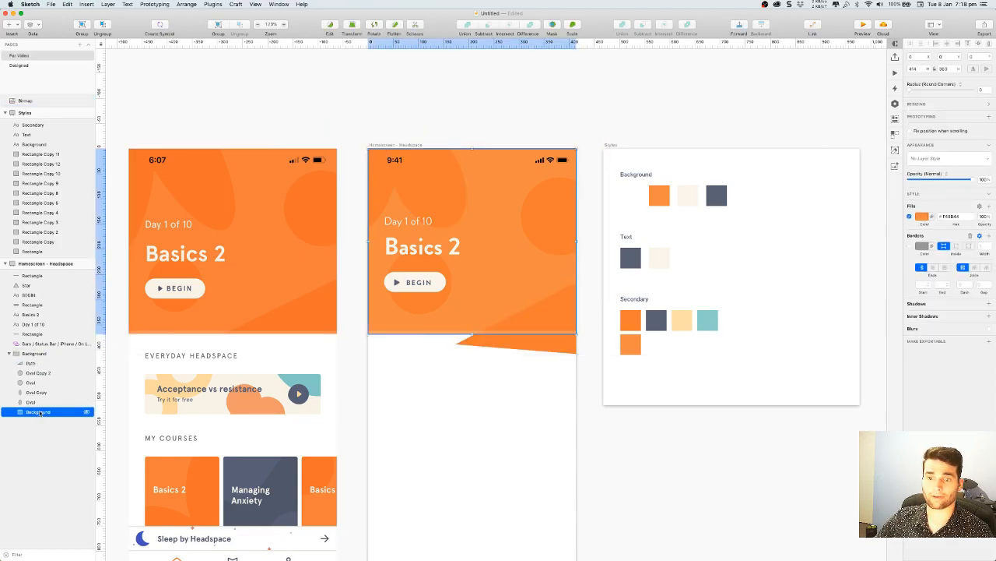
{"action": "right_click", "coordinate": [39, 411]}
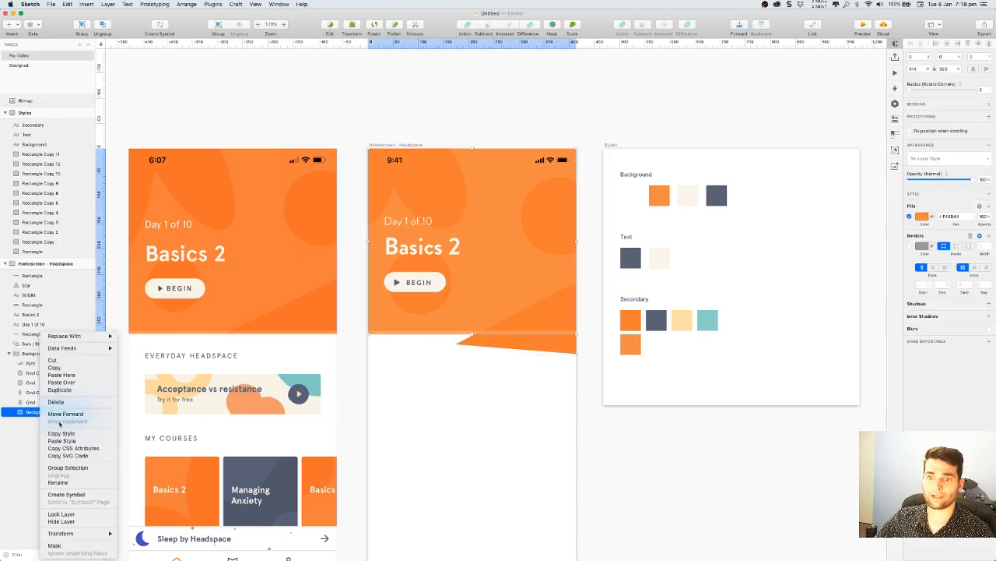
{"action": "left_click", "coordinate": [56, 546]}
{"action": "key", "text": "Escape"}
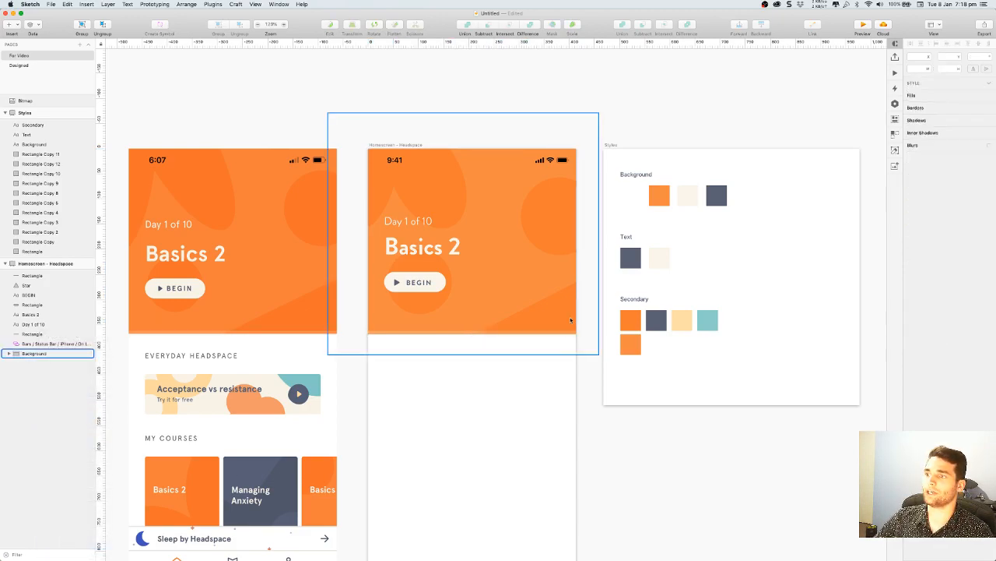
{"action": "mouse_move", "coordinate": [554, 317]}
{"action": "left_mouse_down"}
{"action": "mouse_move", "coordinate": [518, 266]}
{"action": "mouse_move", "coordinate": [538, 295]}
{"action": "mouse_move", "coordinate": [547, 350]}
{"action": "mouse_move", "coordinate": [514, 363]}
{"action": "mouse_move", "coordinate": [503, 400]}
{"action": "mouse_move", "coordinate": [478, 296]}
{"action": "mouse_move", "coordinate": [550, 340]}
{"action": "mouse_move", "coordinate": [501, 351]}
{"action": "mouse_move", "coordinate": [546, 300]}
{"action": "left_mouse_up"}
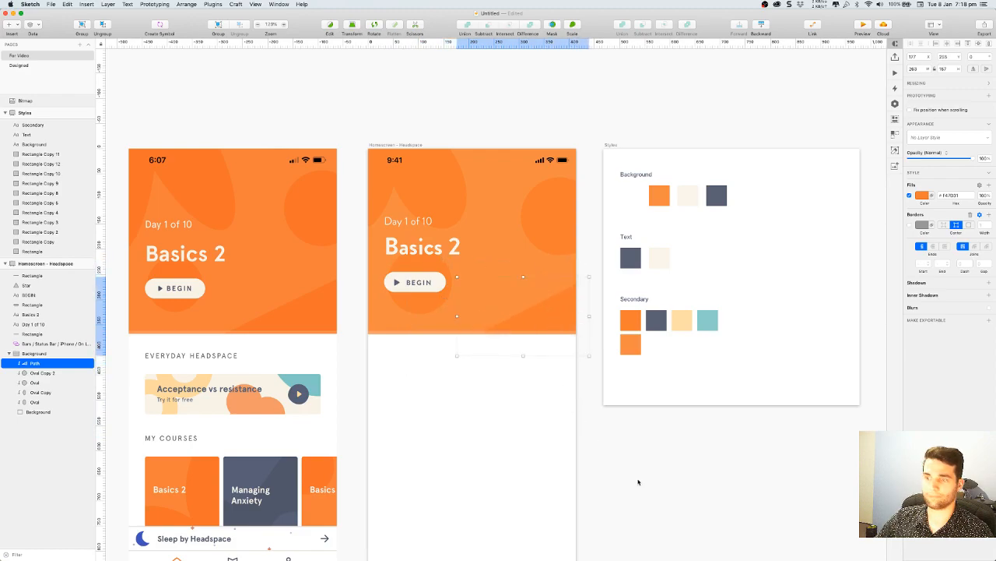
{"action": "left_click", "coordinate": [636, 465]}
Duplicate the "Day 1 of 10" text straight down to just below the header, at x 32 and y 401
{"action": "scroll", "coordinate": [635, 457], "scroll_direction": "down", "scroll_amount": 3}
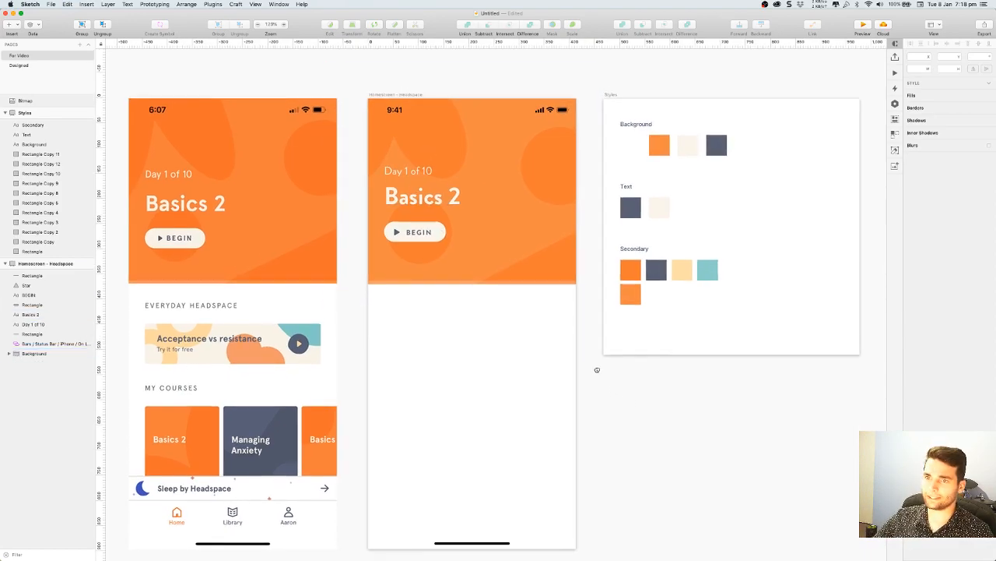
{"action": "scroll", "coordinate": [467, 234], "scroll_direction": "down", "scroll_amount": 1}
{"action": "left_click", "coordinate": [424, 168]}
{"action": "left_click_drag", "start_coordinate": [425, 168], "coordinate": [418, 299]}
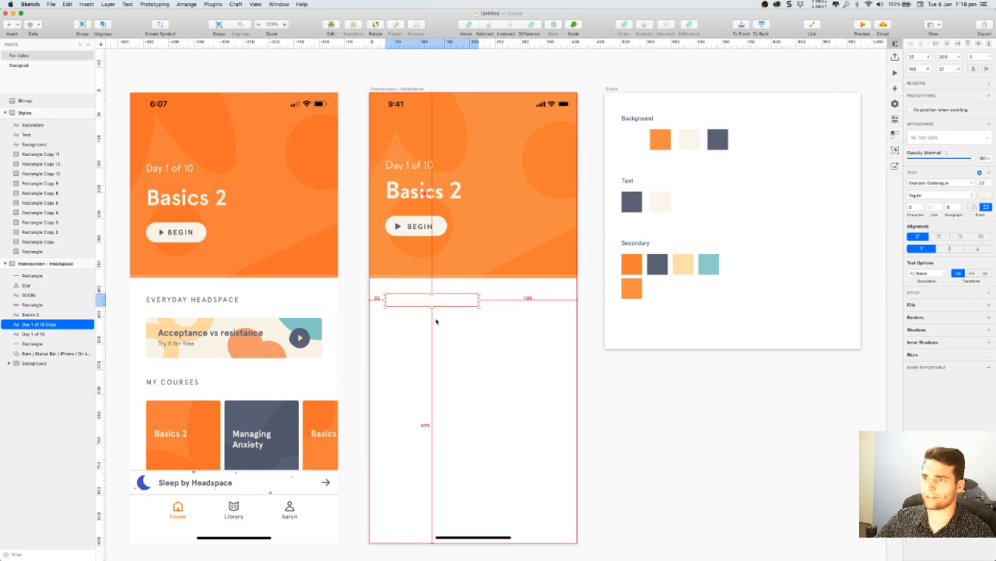
{"action": "key", "text": "Down"}
{"action": "key", "text": "Down"}
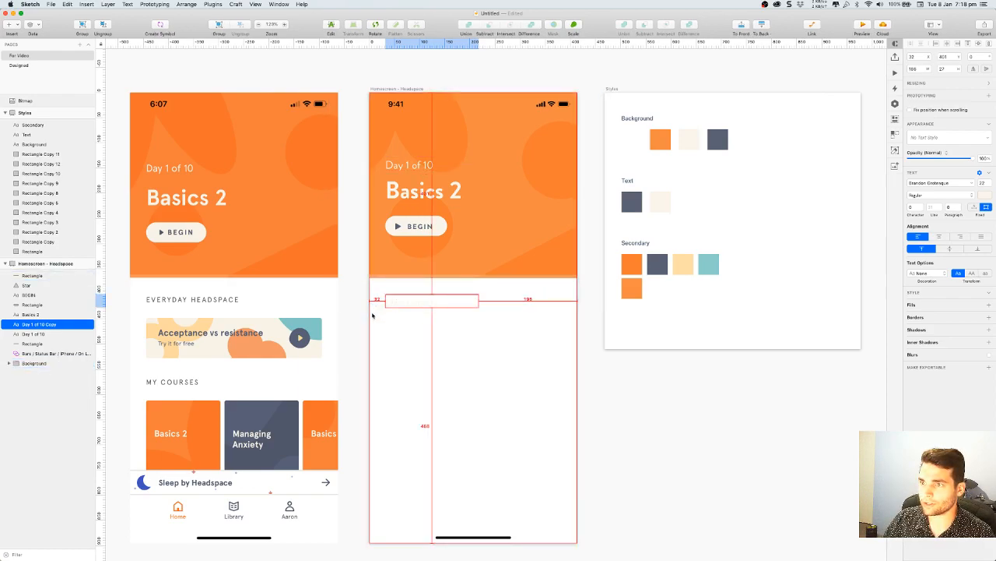
Colour the duplicated text dark slate, sampled from the first Text swatch
{"action": "double_click", "coordinate": [404, 303]}
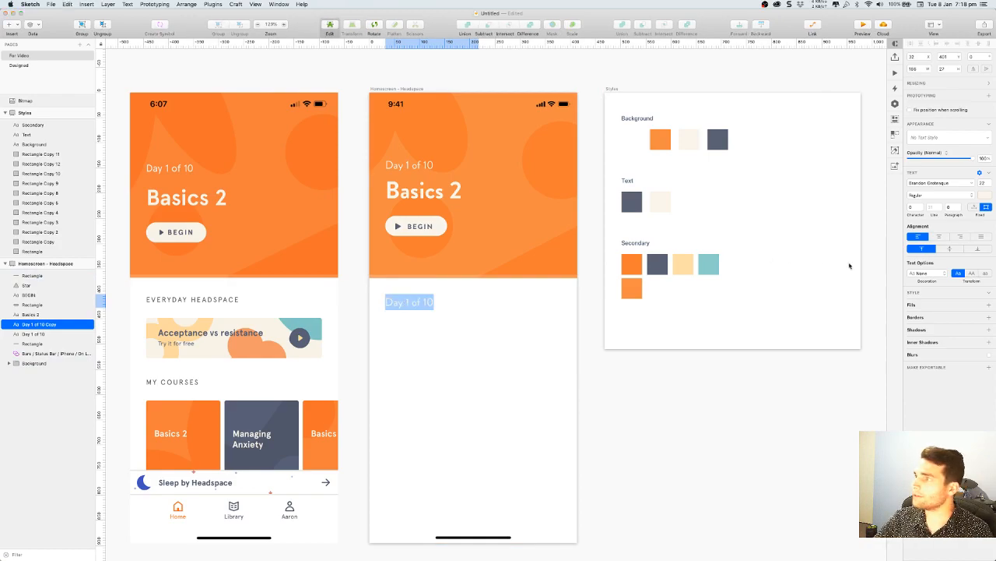
{"action": "left_click", "coordinate": [946, 195]}
{"action": "left_click", "coordinate": [984, 195]}
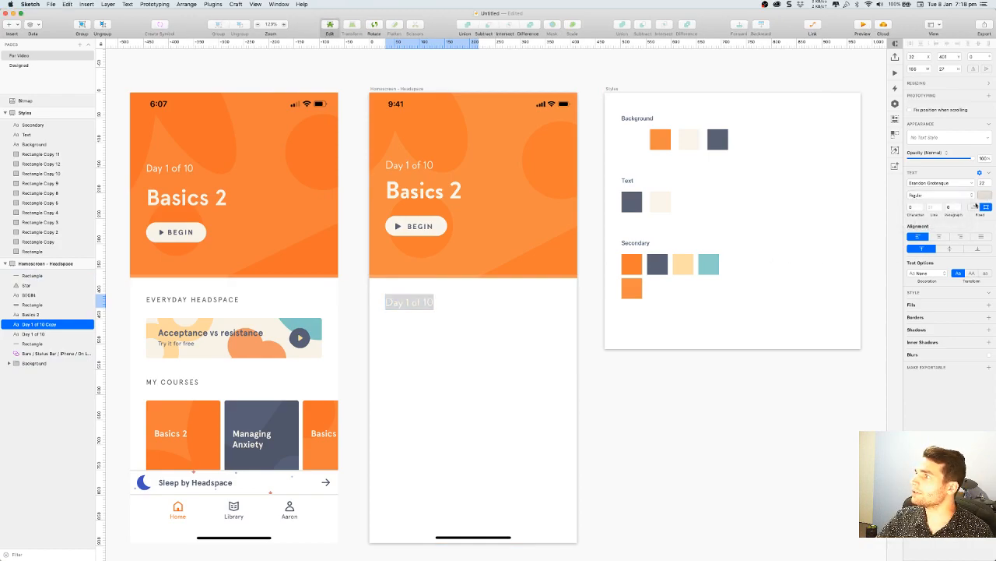
{"action": "left_click", "coordinate": [985, 195]}
{"action": "left_click", "coordinate": [916, 277]}
{"action": "left_click", "coordinate": [624, 204]}
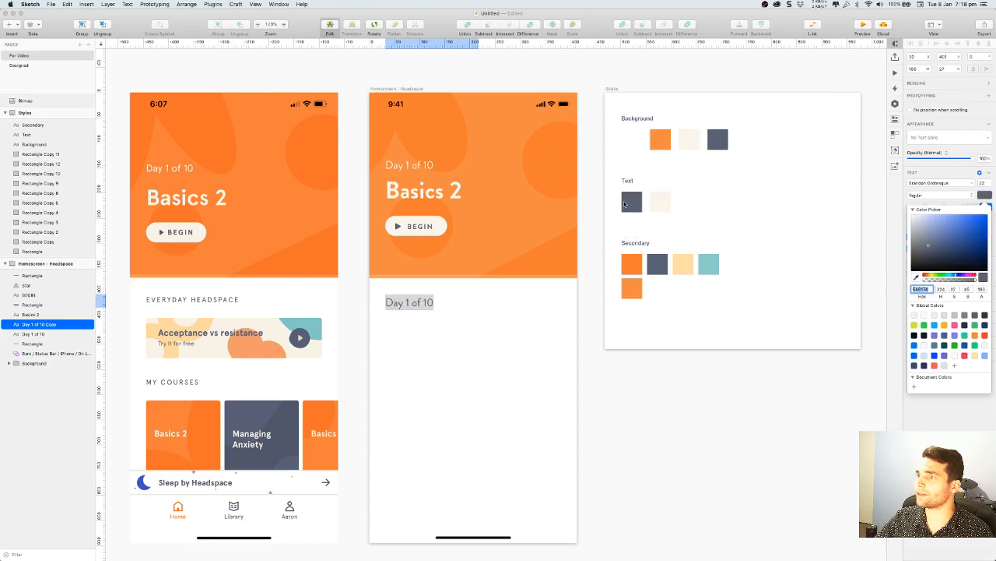
{"action": "left_click", "coordinate": [432, 303]}
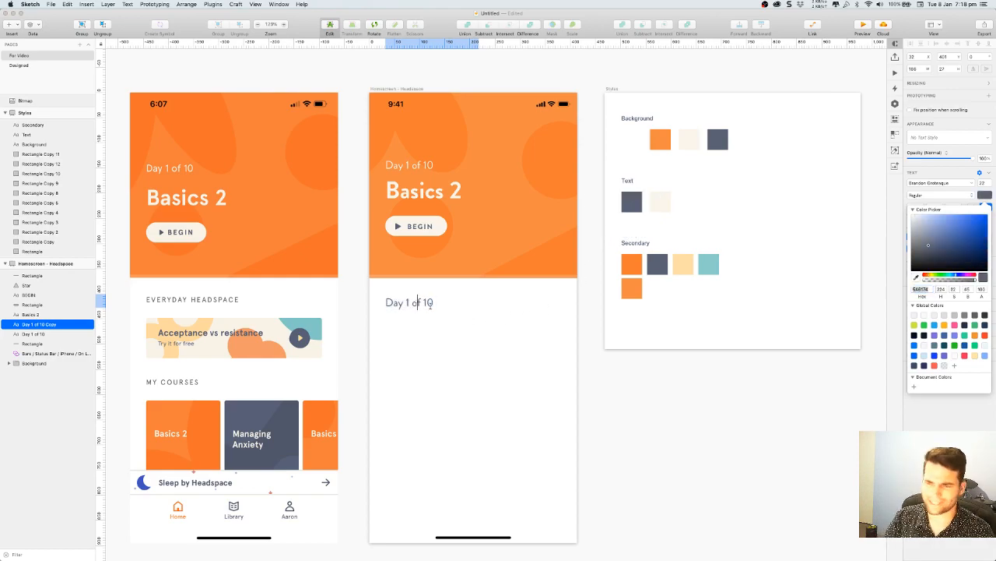
Replace the duplicated text with "EVERYDAY HEADSPACE" and widen its box to about 260 px so it fits on one line
{"action": "key", "text": "super+a"}
{"action": "type", "text": "EVERY"}
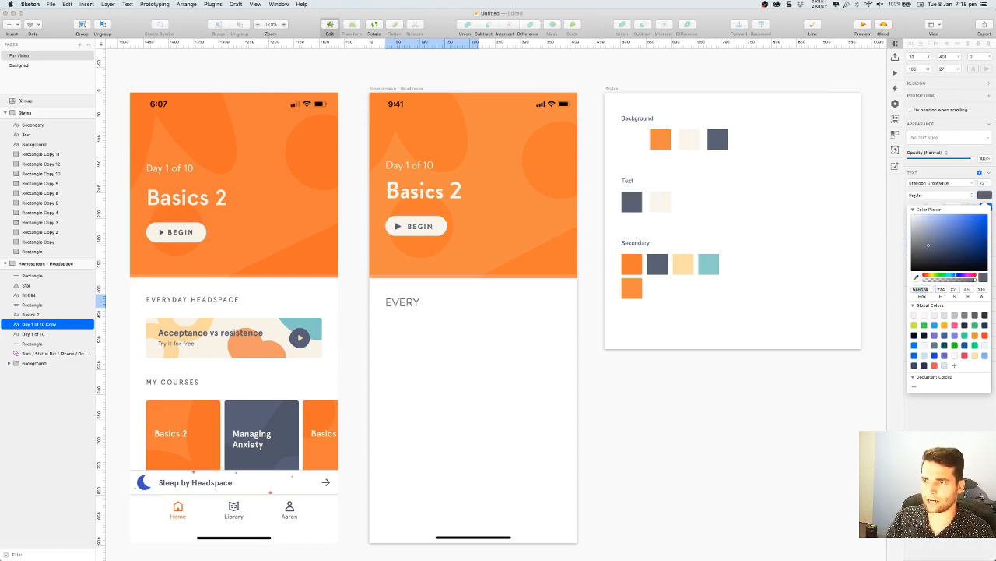
{"action": "type", "text": "DAY HEAD"}
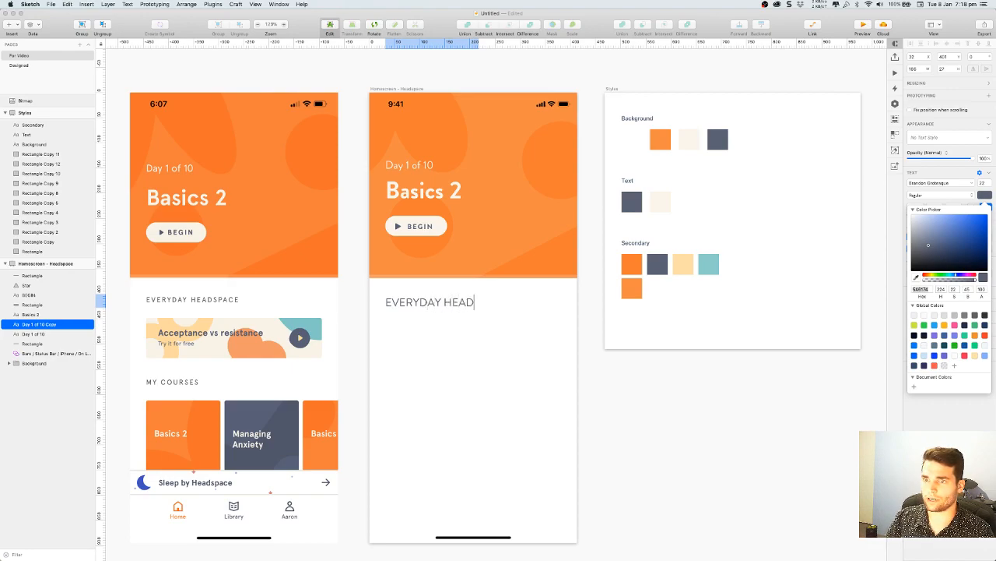
{"action": "type", "text": "SPACE"}
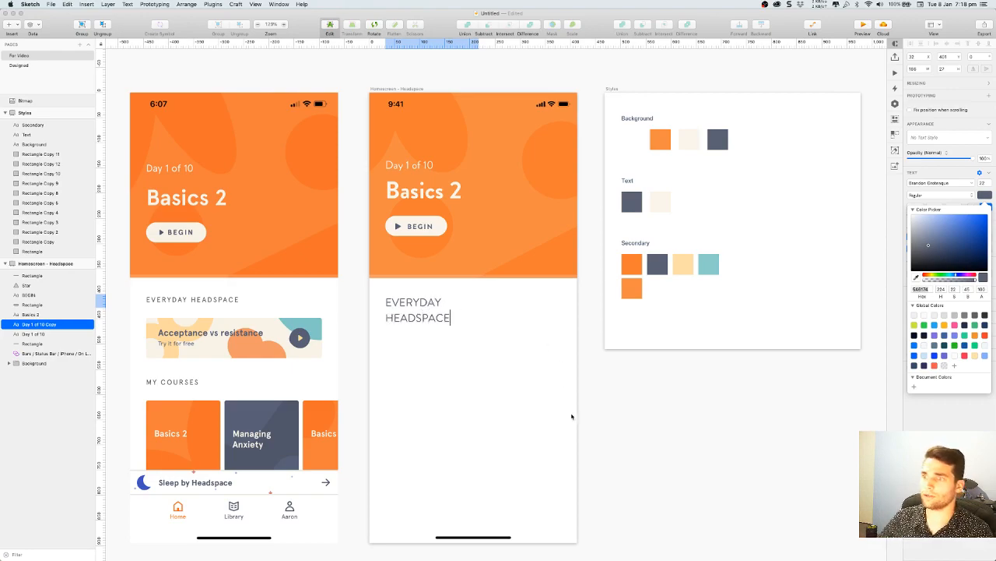
{"action": "key", "text": "Escape"}
{"action": "left_click_drag", "start_coordinate": [473, 301], "coordinate": [510, 301]}
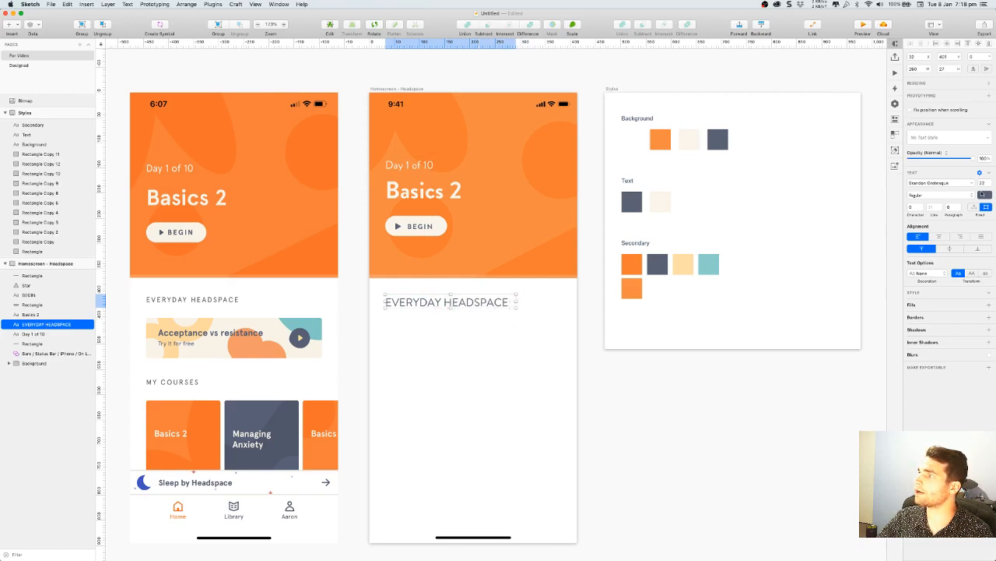
Set the font size of the "EVERYDAY HEADSPACE" heading to 16
{"action": "left_click", "coordinate": [984, 183]}
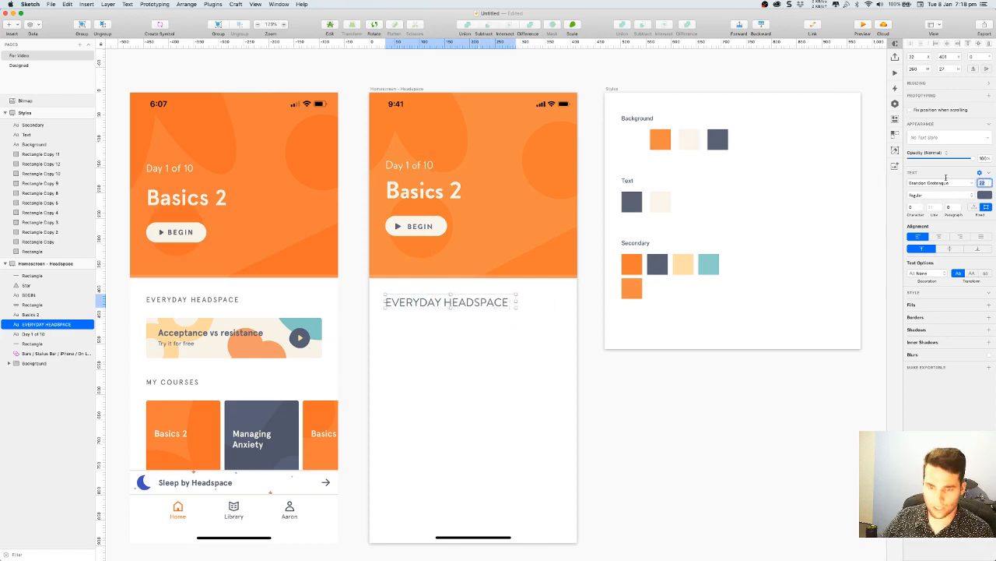
{"action": "type", "text": "16"}
{"action": "key", "text": "Return"}
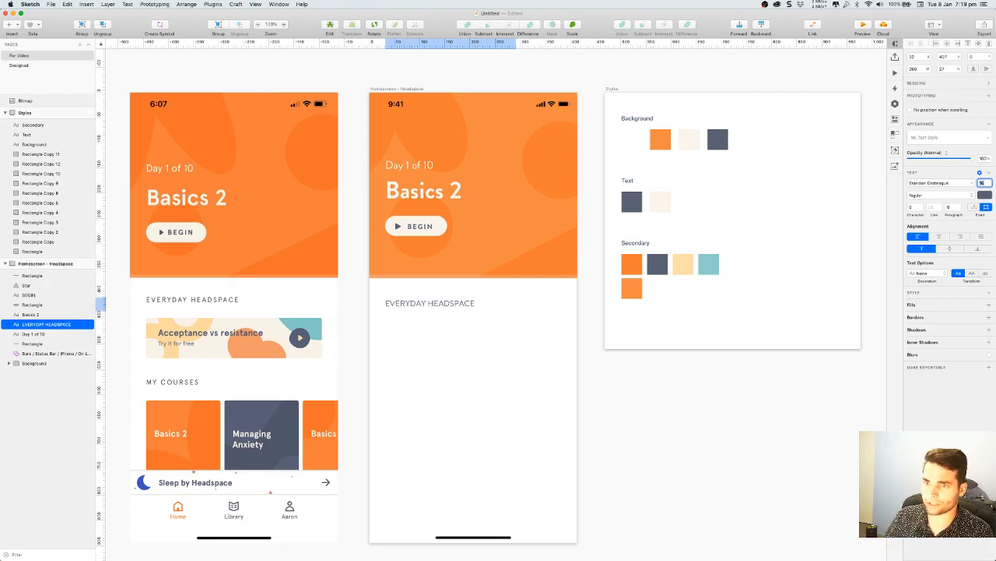
Set the character spacing of the "EVERYDAY HEADSPACE" heading to 2
{"action": "left_click", "coordinate": [915, 207]}
{"action": "type", "text": "2"}
{"action": "key", "text": "Return"}
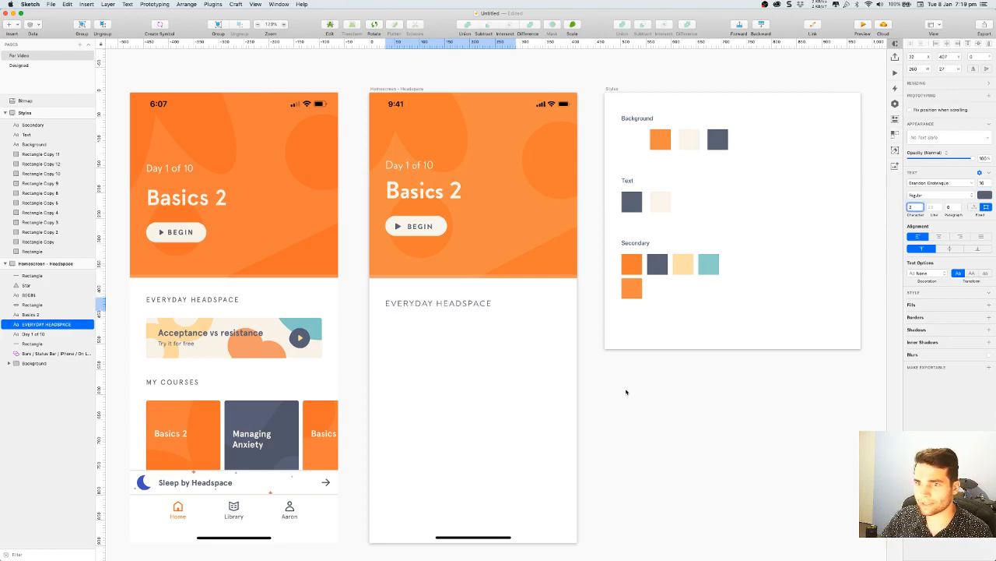
{"action": "left_click", "coordinate": [626, 392]}
Move the "EVERYDAY HEADSPACE" heading up slightly to y 401
{"action": "left_click", "coordinate": [452, 303]}
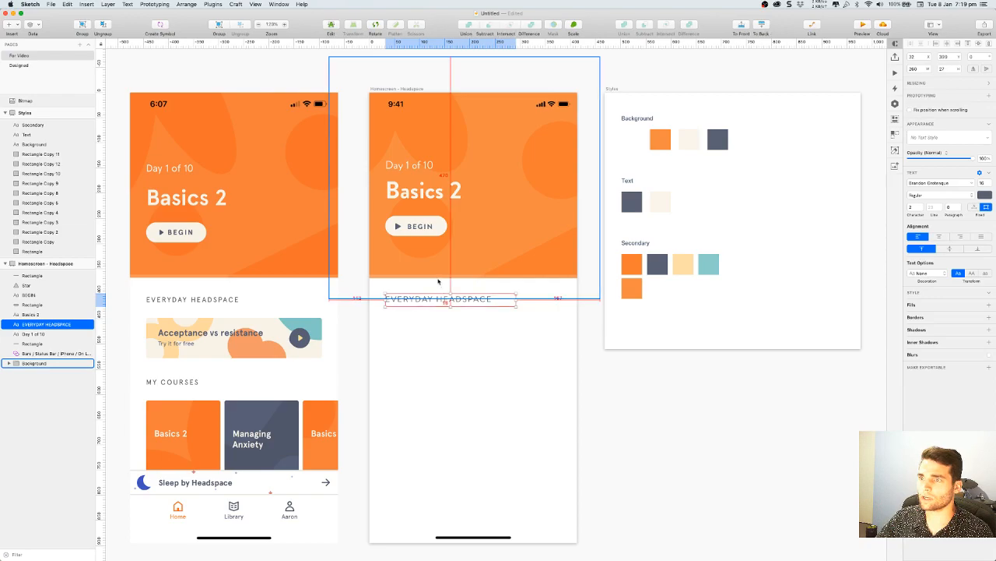
{"action": "key", "text": "Down"}
{"action": "key", "text": "Down"}
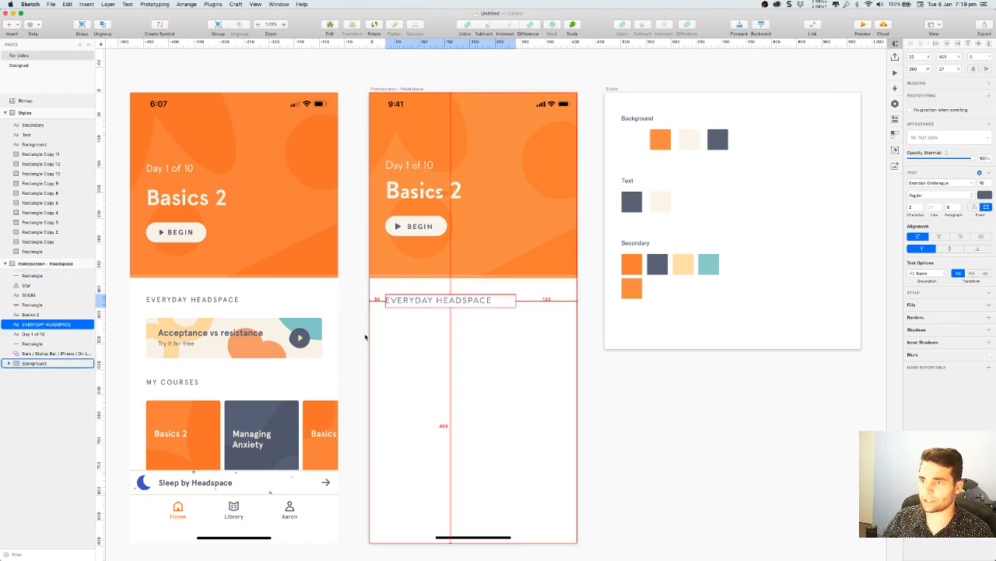
Centre the heading's text vertically in its box and reduce the box height to 16 px
{"action": "left_click", "coordinate": [950, 248]}
{"action": "left_click_drag", "start_coordinate": [451, 307], "coordinate": [451, 302]}
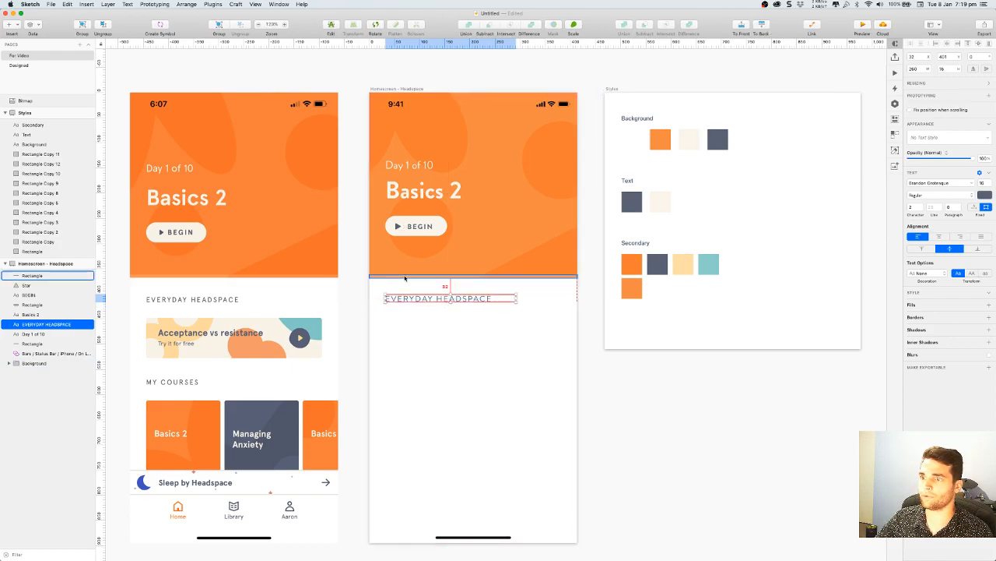
{"action": "key", "text": "Escape"}
Draw a rectangle across the full artboard width below the "EVERYDAY HEADSPACE" heading, about 414 by 82 px
{"action": "scroll", "coordinate": [646, 405], "scroll_direction": "down", "scroll_amount": 2}
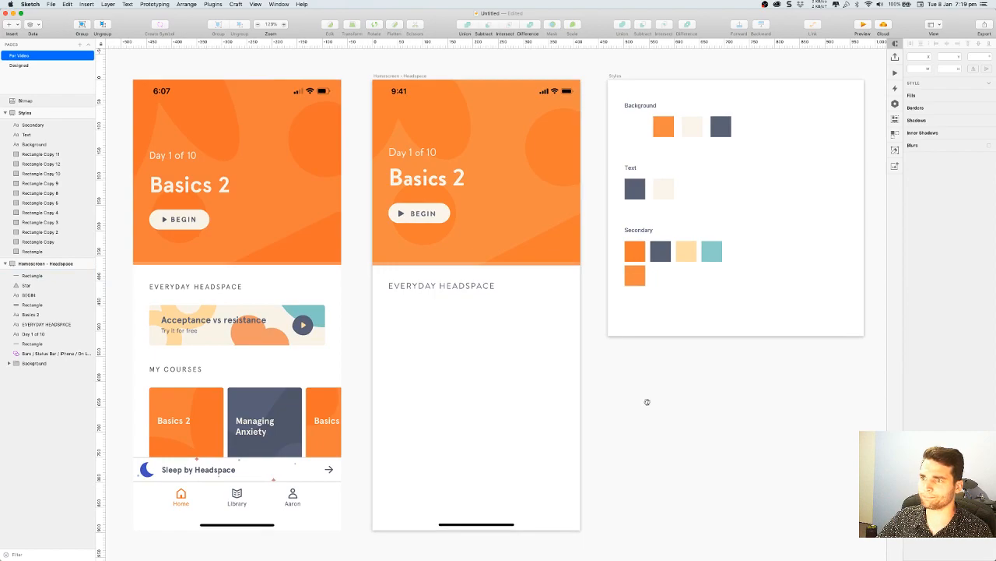
{"action": "left_click", "coordinate": [13, 27]}
{"action": "mouse_move", "coordinate": [47, 36]}
{"action": "left_click", "coordinate": [113, 36]}
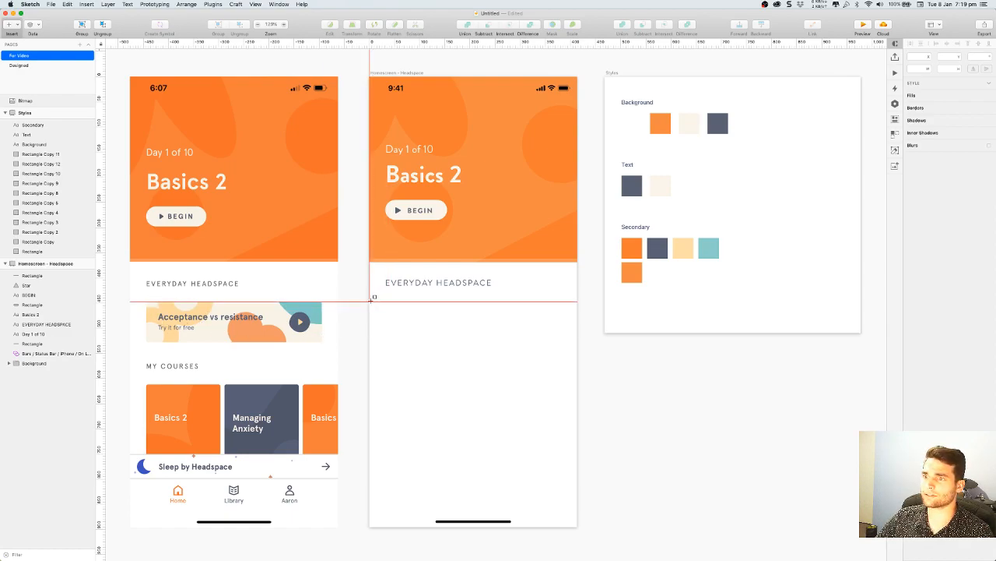
{"action": "left_click_drag", "start_coordinate": [370, 301], "coordinate": [578, 323]}
Set the new rectangle's width to 350, centre it horizontally on the artboard and check its side margins
{"action": "left_click", "coordinate": [916, 68]}
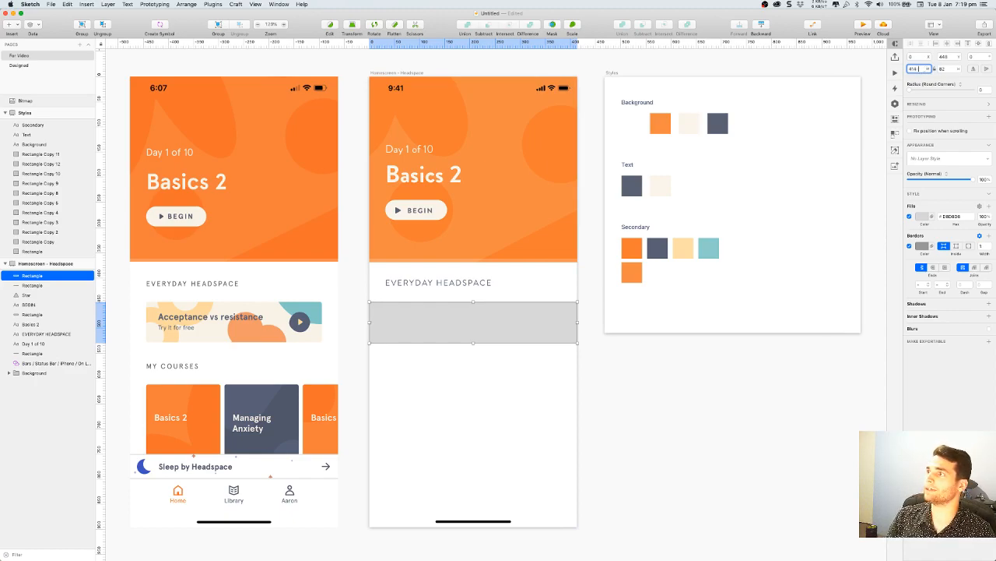
{"action": "type", "text": "350"}
{"action": "key", "text": "Return"}
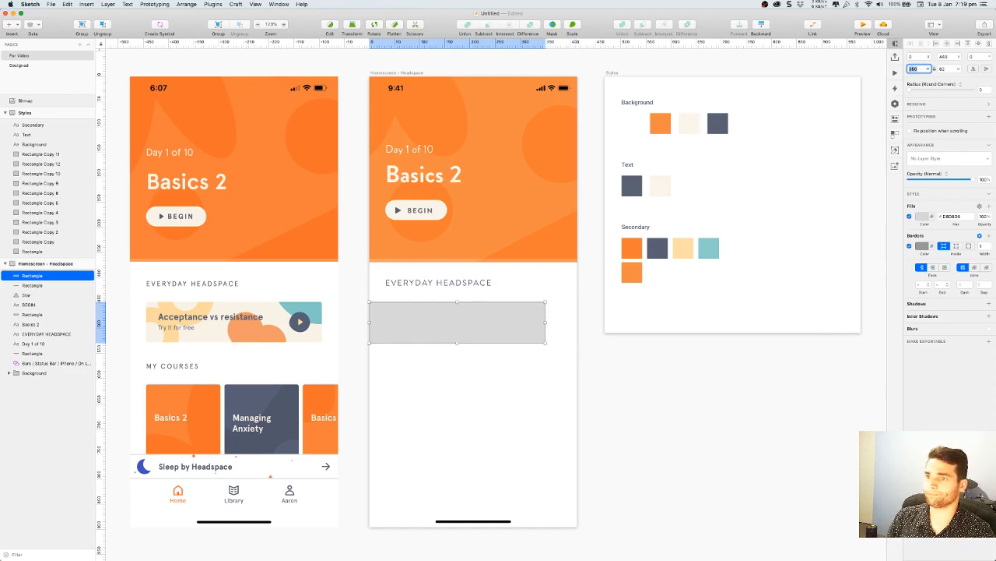
{"action": "left_click", "coordinate": [947, 44]}
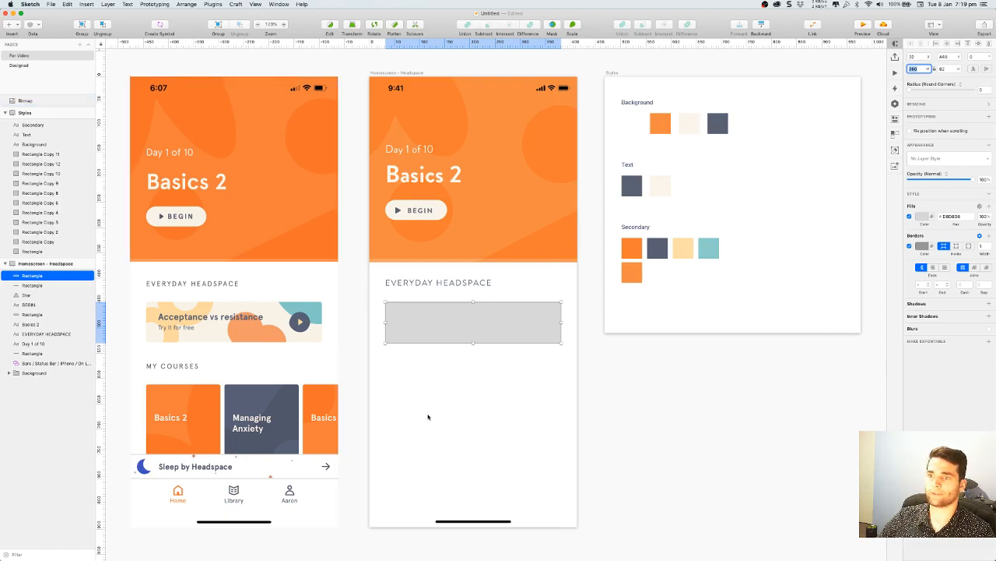
{"action": "key", "text": "alt"}
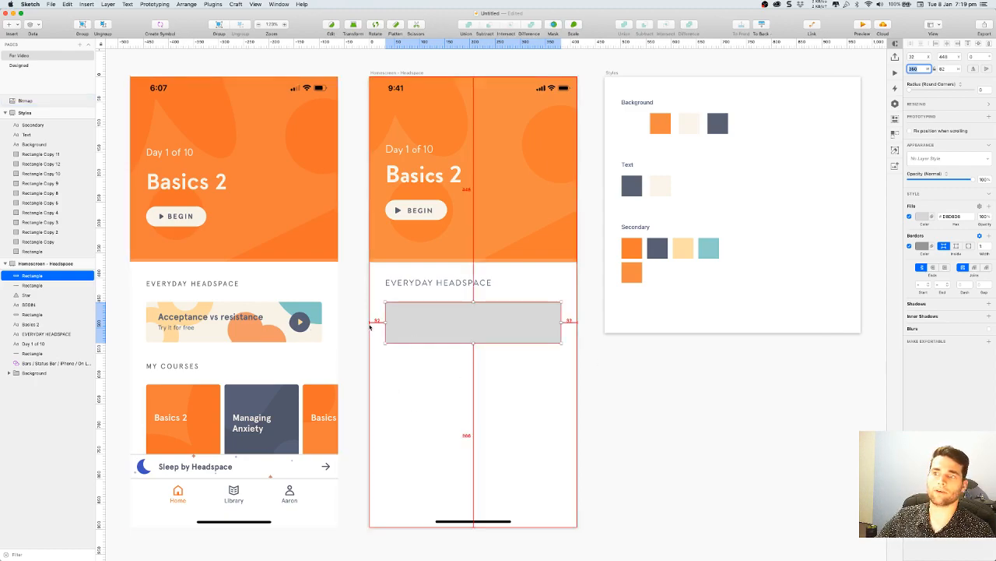
{"action": "left_click", "coordinate": [627, 371]}
{"action": "left_click", "coordinate": [541, 336]}
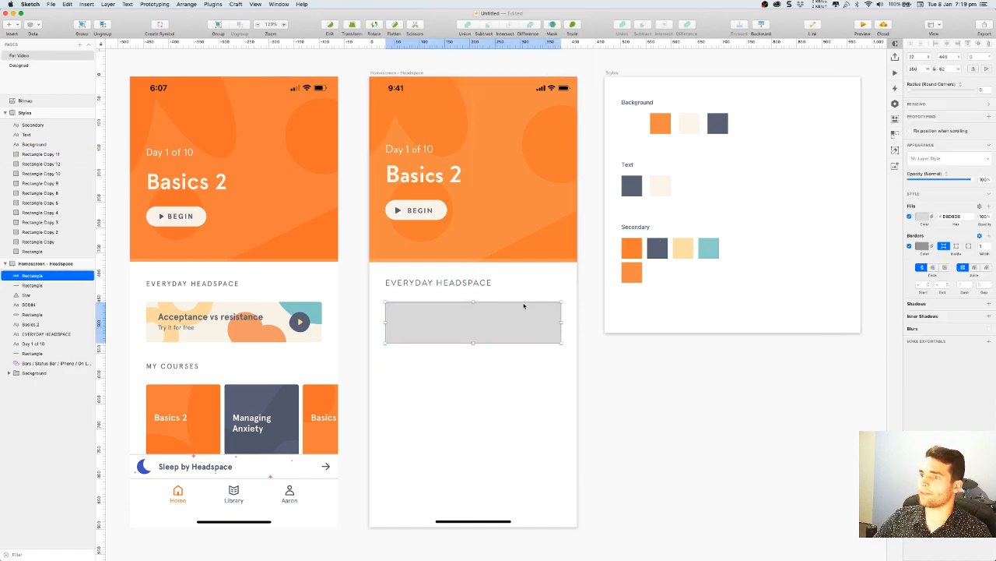
{"action": "left_click", "coordinate": [623, 384]}
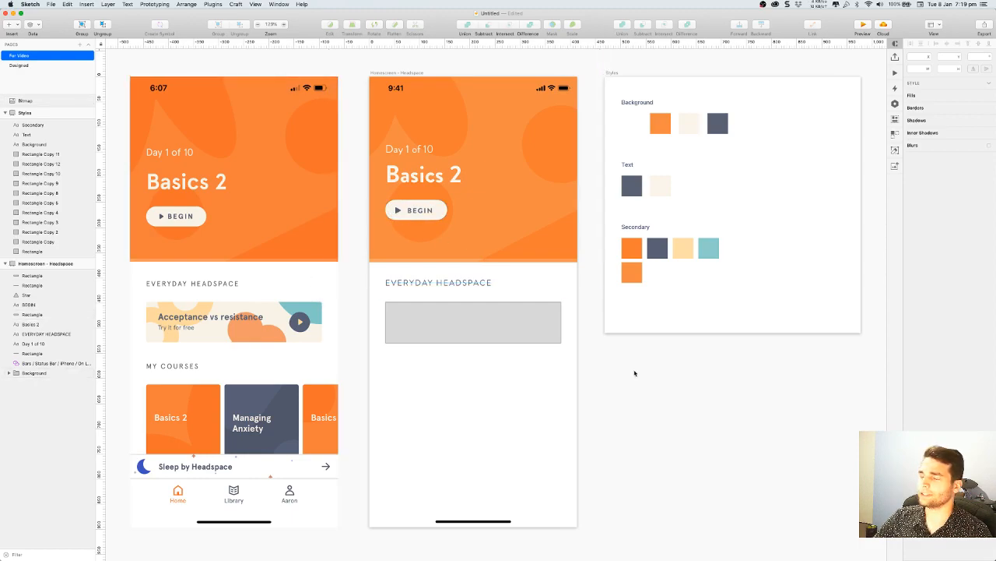
Give the card rectangle a corner radius of 4 and remove its border
{"action": "left_click", "coordinate": [551, 336]}
{"action": "left_click", "coordinate": [982, 90]}
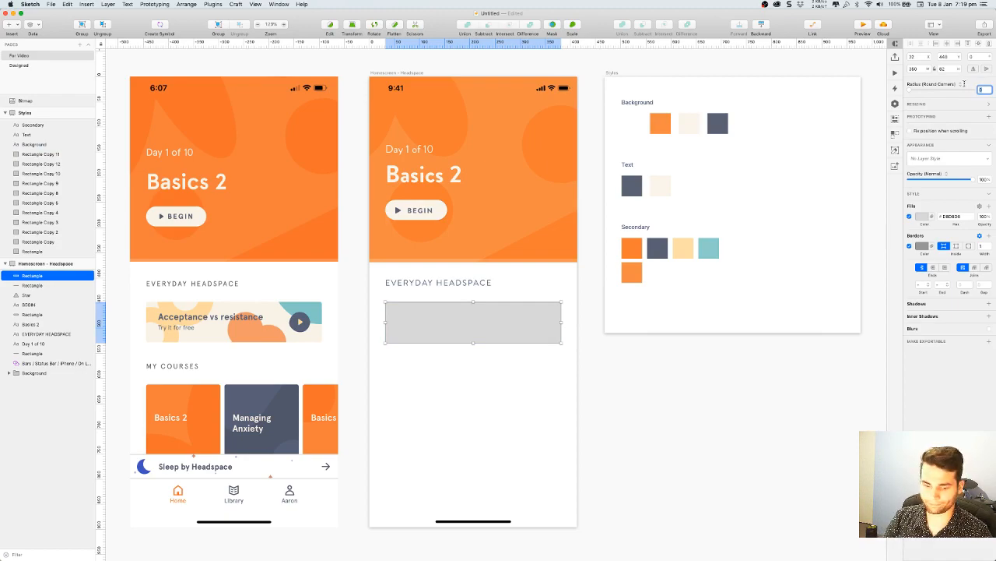
{"action": "left_click", "coordinate": [909, 246]}
Fill the card rectangle with cream sampled from the second Text swatch on the Styles artboard
{"action": "left_click", "coordinate": [557, 335]}
{"action": "left_click", "coordinate": [921, 216]}
{"action": "left_click", "coordinate": [916, 312]}
{"action": "left_click", "coordinate": [663, 182]}
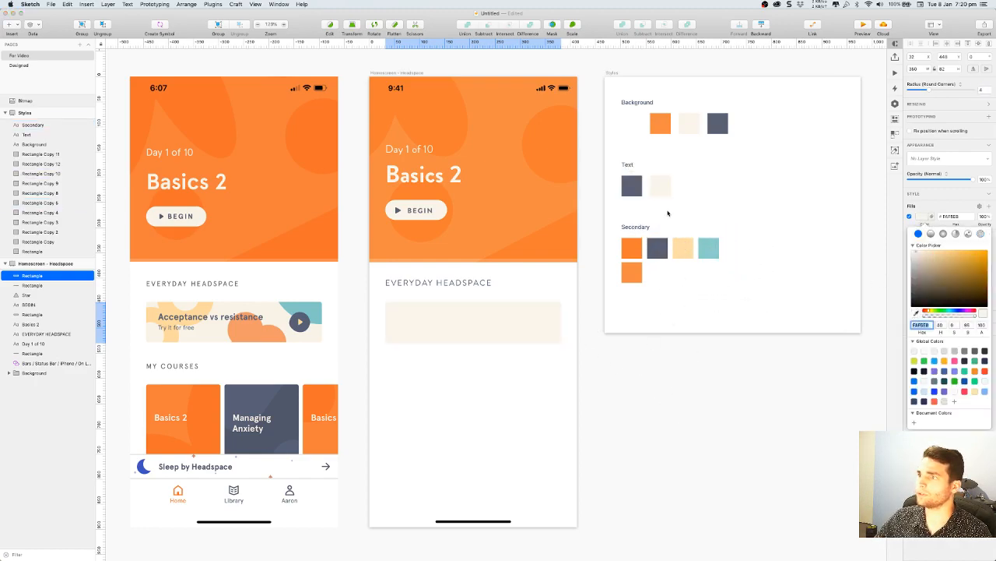
{"action": "key", "text": "ctrl+c"}
{"action": "key", "text": "Escape"}
{"action": "left_click", "coordinate": [781, 377]}
{"action": "left_click", "coordinate": [785, 379]}
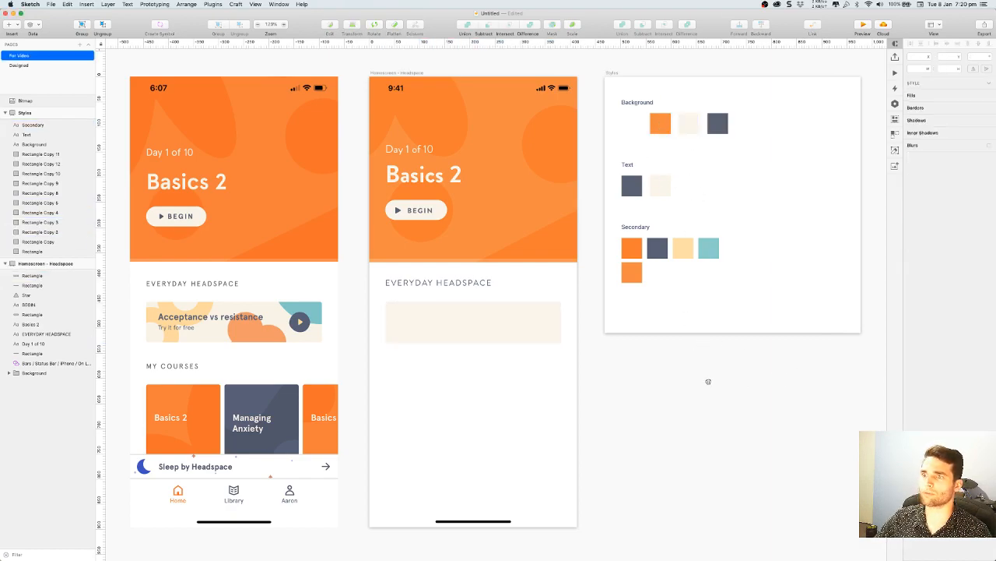
Duplicate the "EVERYDAY HEADSPACE" heading onto the cream card and place the copy above the card in the layer order
{"action": "scroll", "coordinate": [712, 377], "scroll_direction": "down", "scroll_amount": 1}
{"action": "scroll", "coordinate": [712, 377], "scroll_direction": "left", "scroll_amount": 1}
{"action": "left_click", "coordinate": [459, 275]}
{"action": "left_click_drag", "start_coordinate": [460, 276], "coordinate": [472, 315]}
{"action": "left_click_drag", "start_coordinate": [53, 334], "coordinate": [48, 274]}
Replace the duplicated heading's text with "Acceptance vs resistance"
{"action": "double_click", "coordinate": [428, 312]}
{"action": "type", "text": "Acceptance vs resistance"}
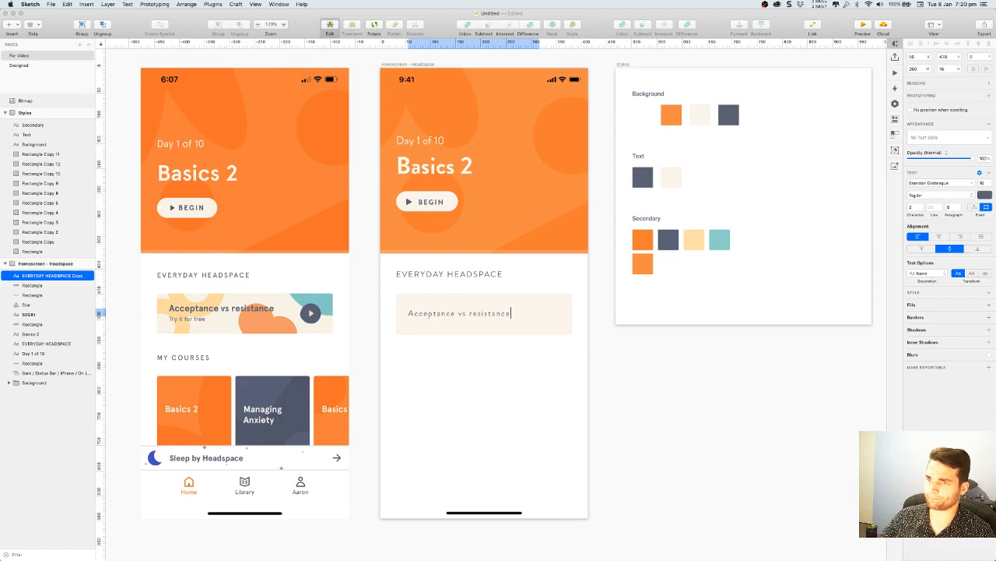
{"action": "left_click", "coordinate": [645, 385]}
{"action": "key", "text": "super+a"}
{"action": "left_click", "coordinate": [649, 378]}
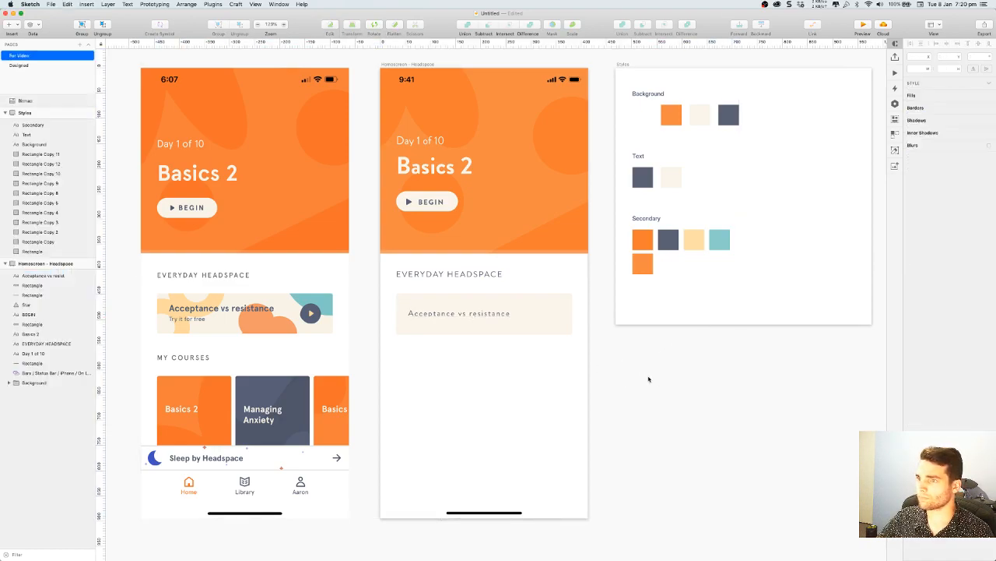
Set the "Acceptance vs resistance" text to Bold and move it up into the upper half of the card
{"action": "left_click", "coordinate": [496, 315]}
{"action": "left_click", "coordinate": [915, 195]}
{"action": "left_click", "coordinate": [916, 223]}
{"action": "left_click", "coordinate": [700, 401]}
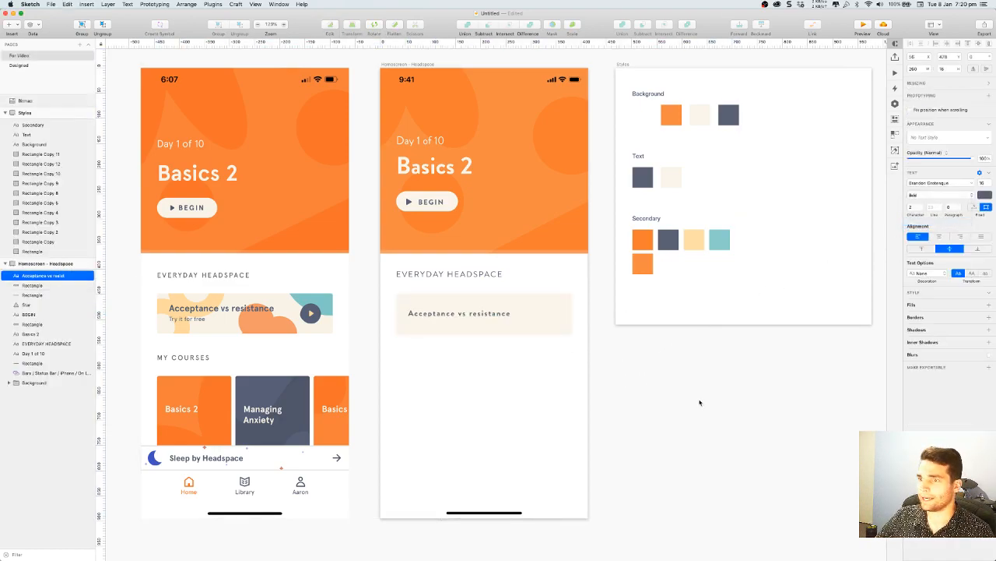
{"action": "left_click_drag", "start_coordinate": [438, 315], "coordinate": [440, 311]}
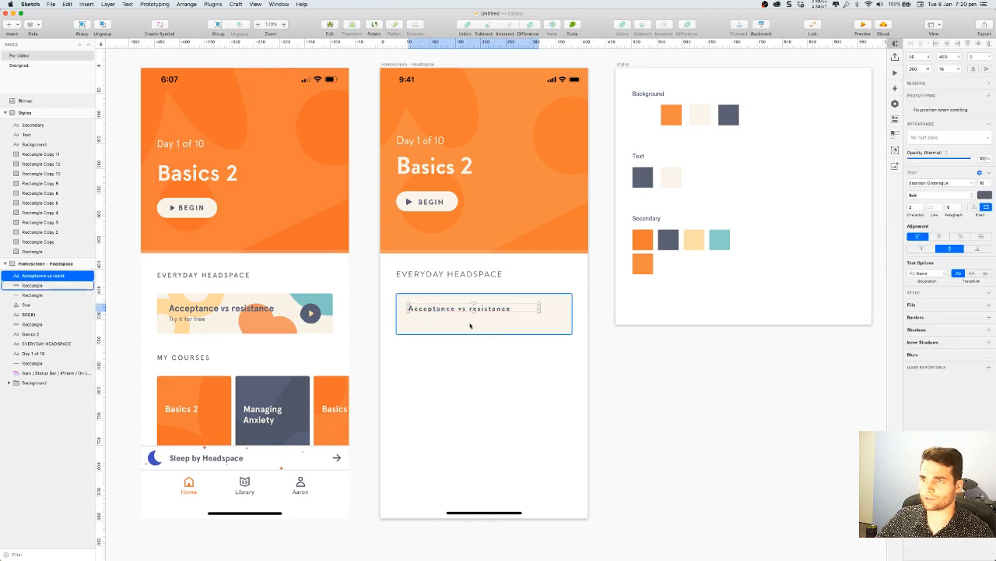
{"action": "left_click", "coordinate": [642, 380]}
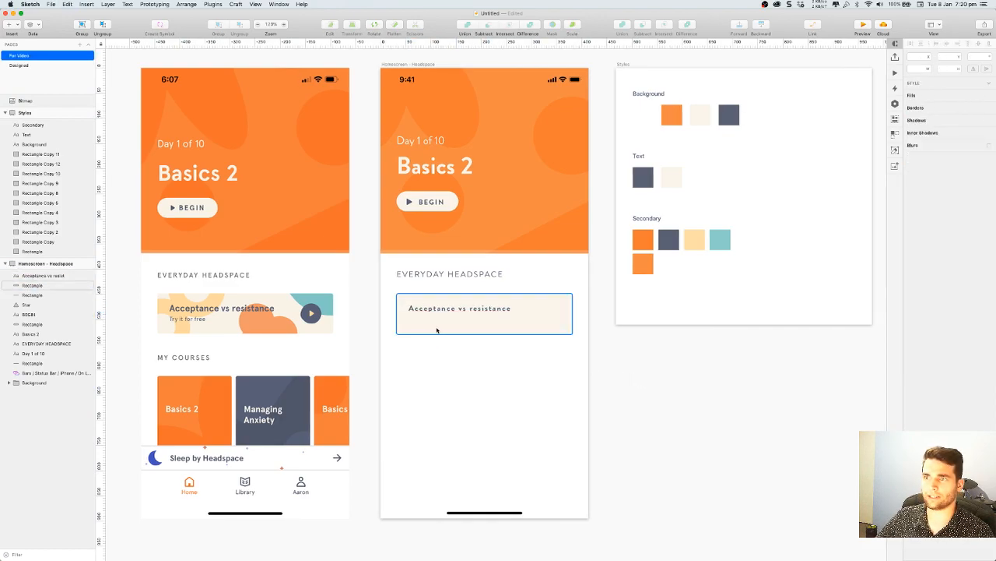
Change the font of the "Acceptance vs resistance" text to Museo Sans Rounded
{"action": "scroll", "coordinate": [433, 319], "scroll_direction": "up", "scroll_amount": 5}
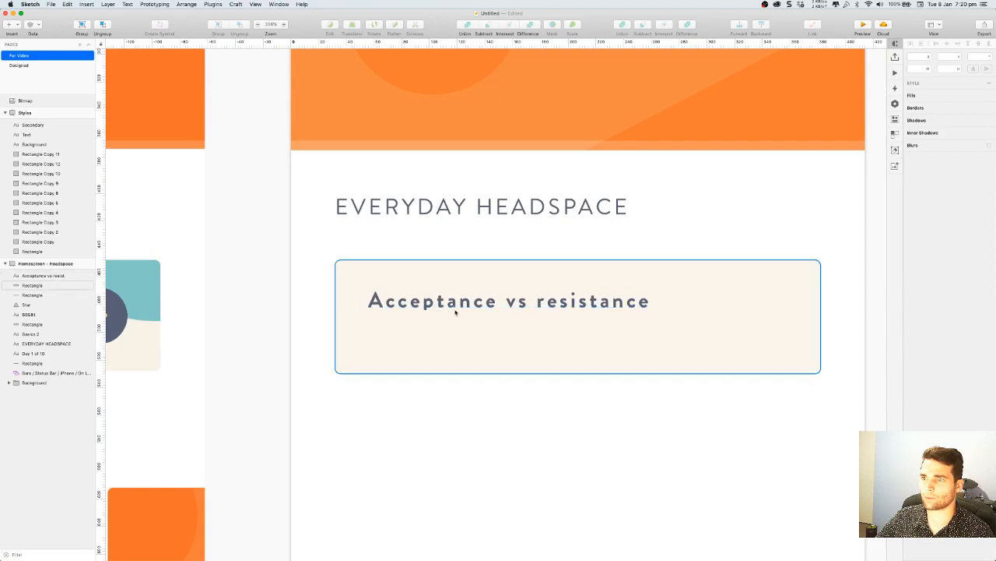
{"action": "scroll", "coordinate": [490, 315], "scroll_direction": "down", "scroll_amount": 5}
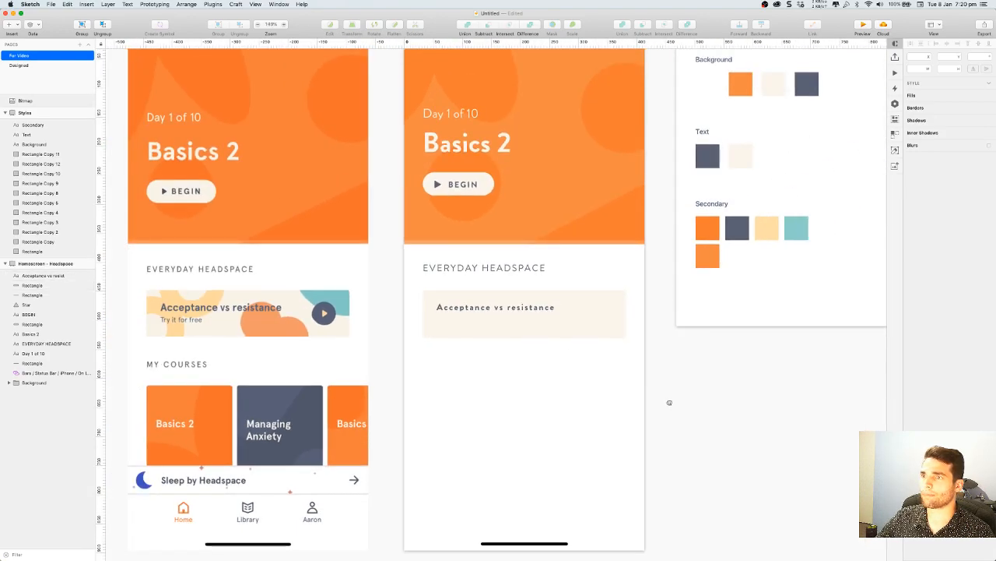
{"action": "scroll", "coordinate": [631, 404], "scroll_direction": "down", "scroll_amount": 1}
{"action": "left_click", "coordinate": [499, 326]}
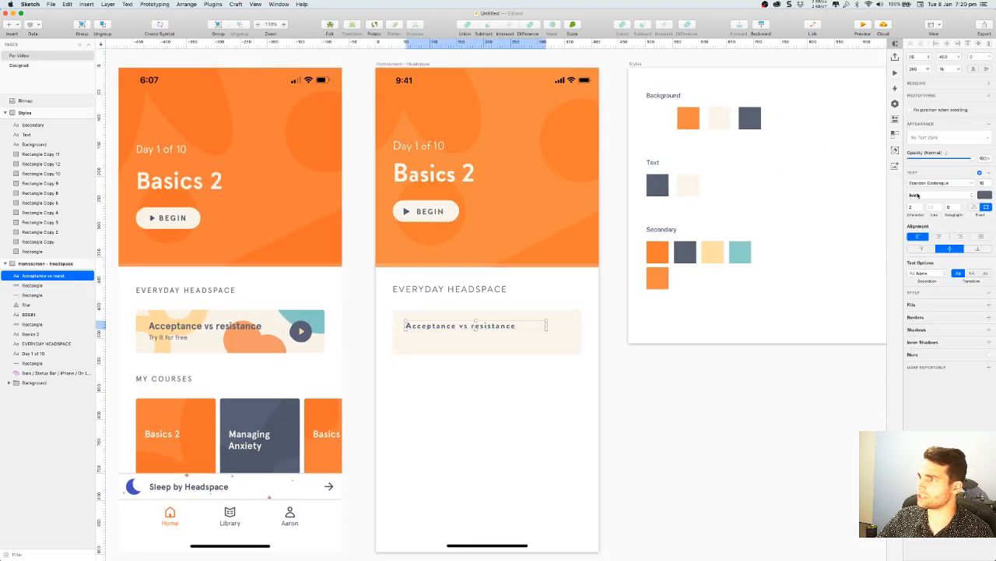
{"action": "left_click", "coordinate": [938, 183]}
{"action": "type", "text": "museo"}
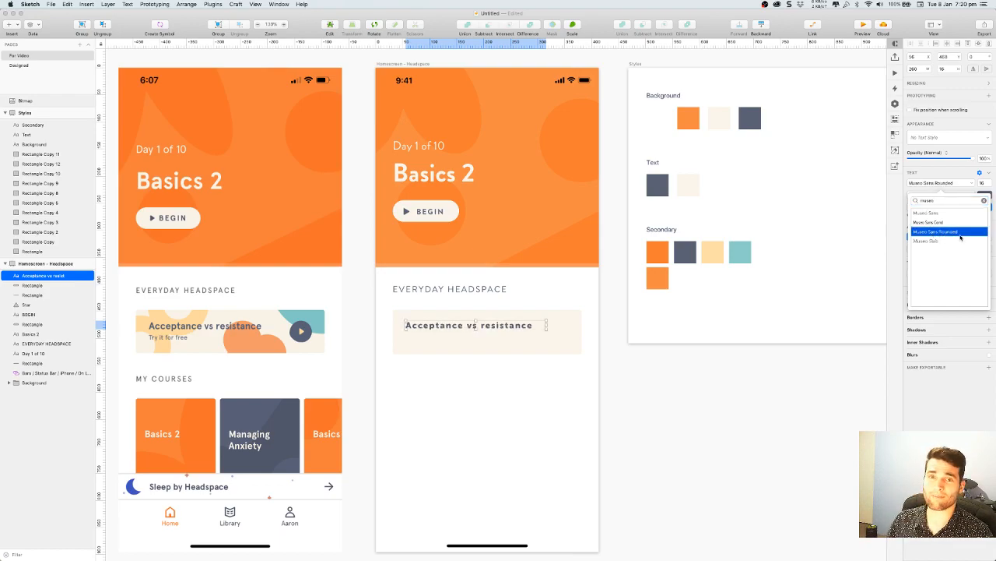
Set the font weight of the "Acceptance vs resistance" text to 700
{"action": "left_click", "coordinate": [950, 176]}
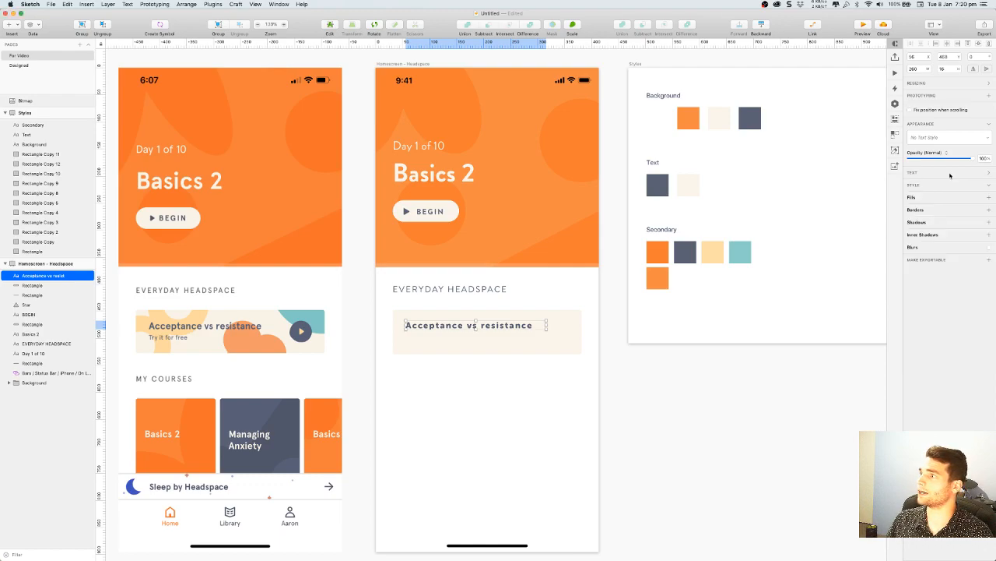
{"action": "left_click", "coordinate": [947, 174]}
{"action": "left_click", "coordinate": [946, 195]}
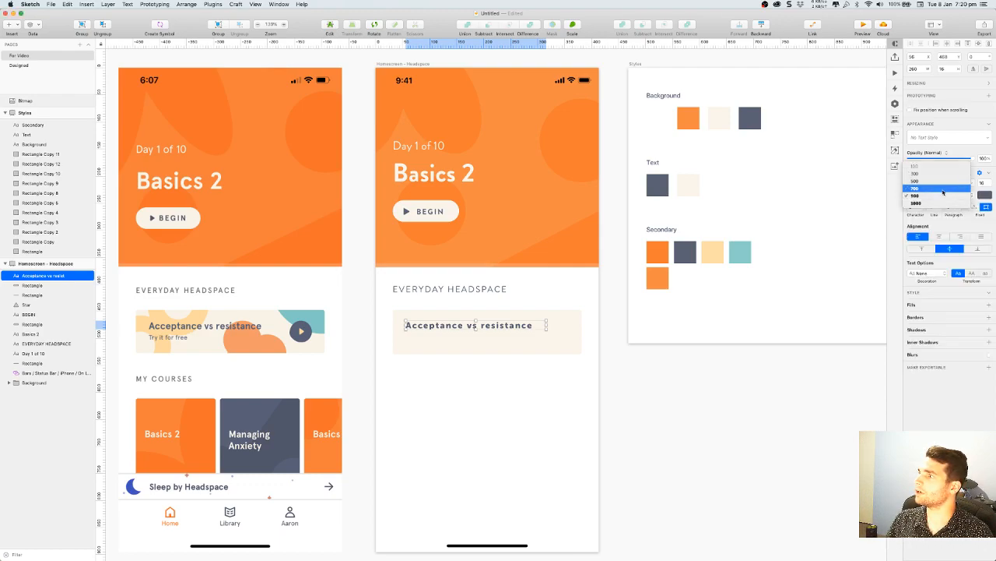
{"action": "left_click", "coordinate": [942, 189]}
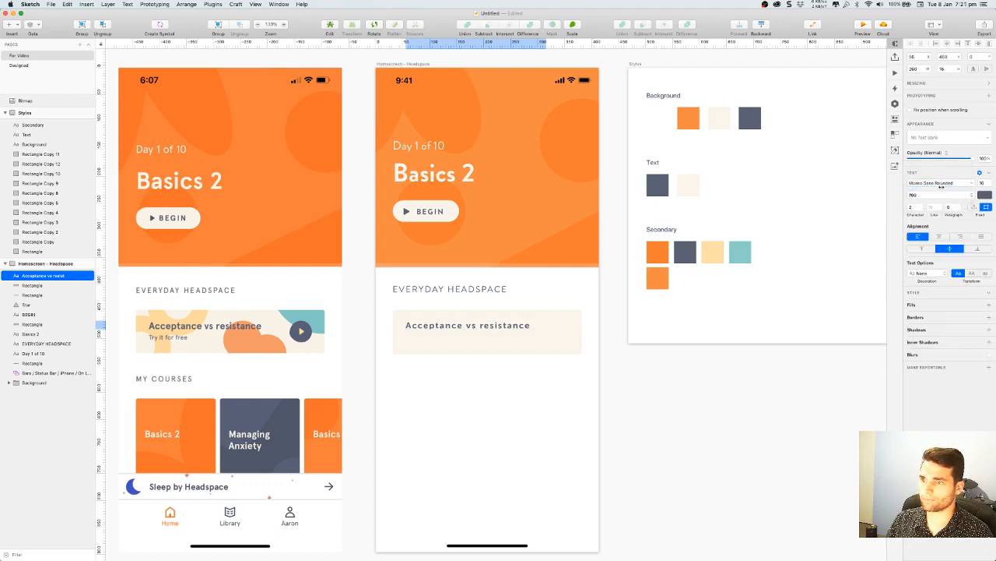
Try character spacings for the "Acceptance vs resistance" text, including 1, and settle on 0.5
{"action": "left_click", "coordinate": [914, 207]}
{"action": "type", "text": "0."}
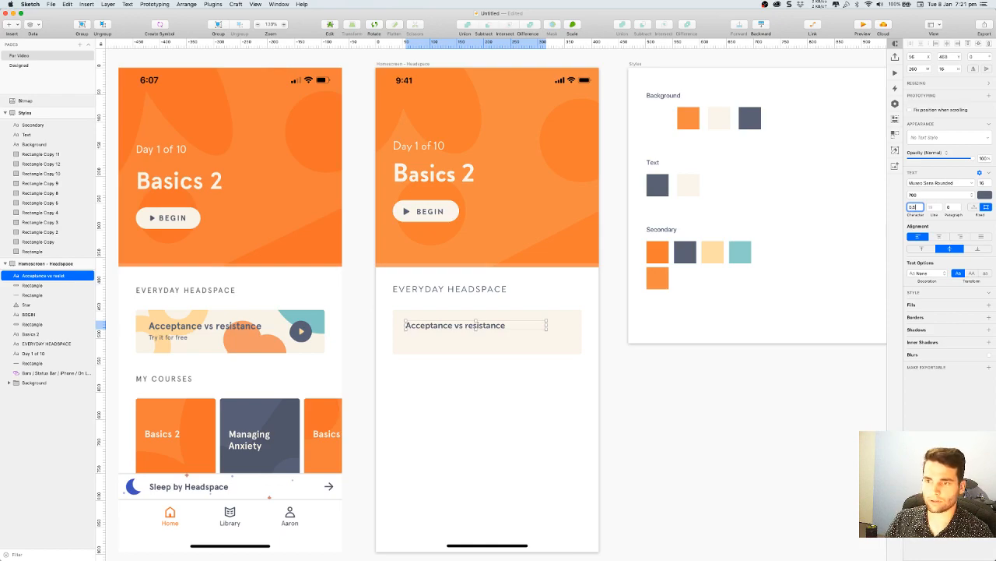
{"action": "key", "text": "BackSpace"}
{"action": "type", "text": "1"}
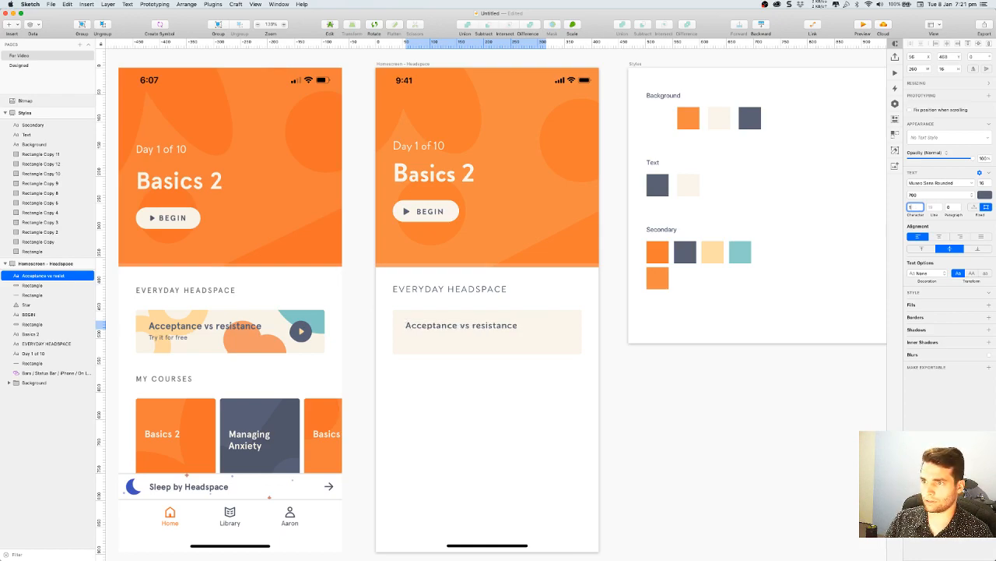
{"action": "key", "text": "BackSpace"}
{"action": "type", "text": "0.5"}
{"action": "key", "text": "Tab"}
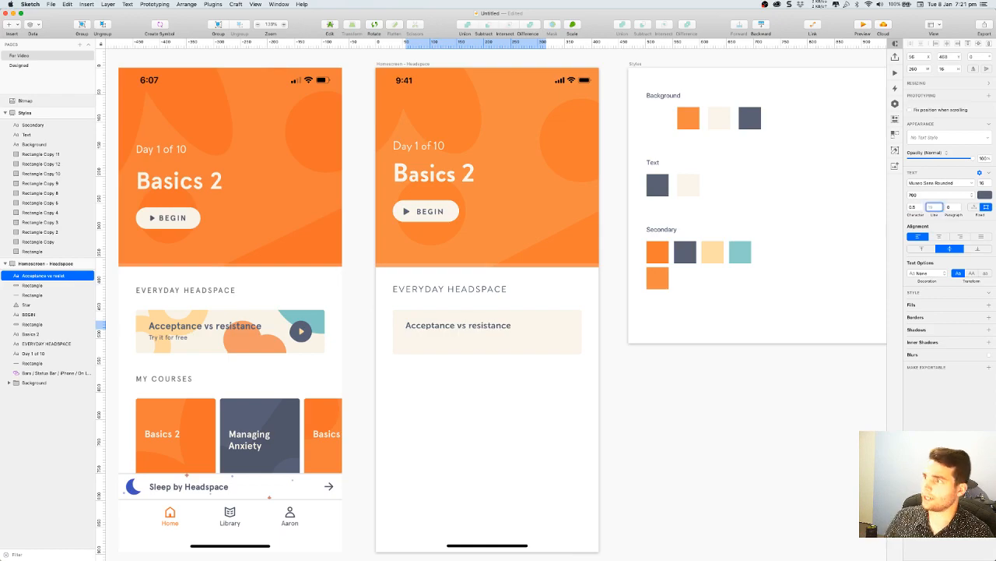
{"action": "left_click", "coordinate": [752, 394]}
Enlarge the "Acceptance vs resistance" text box to about 20 px high so it encloses the letter descenders
{"action": "left_click", "coordinate": [478, 327]}
{"action": "left_click", "coordinate": [583, 377]}
{"action": "scroll", "coordinate": [459, 331], "scroll_direction": "up", "scroll_amount": 5}
{"action": "left_click", "coordinate": [473, 327]}
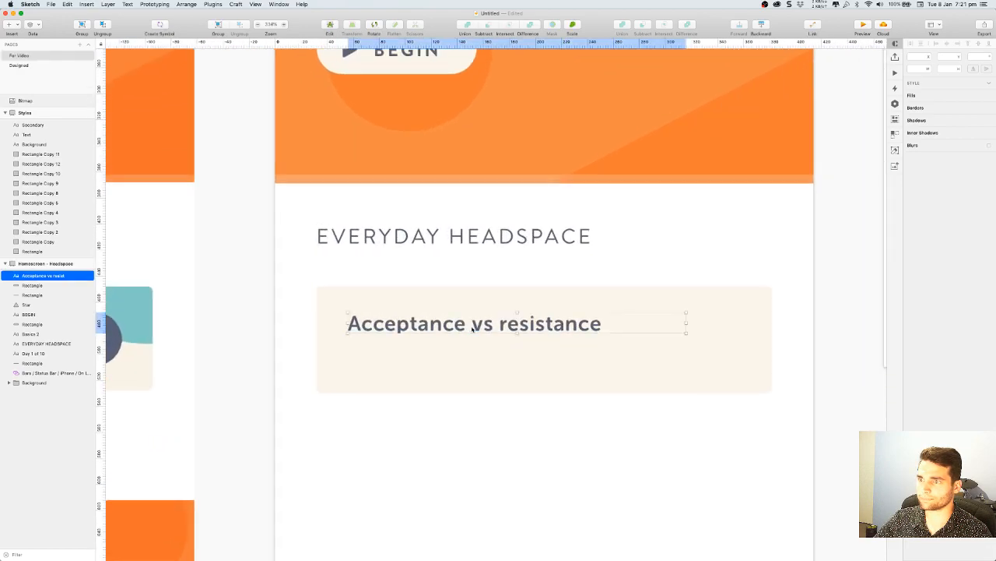
{"action": "scroll", "coordinate": [508, 329], "scroll_direction": "up", "scroll_amount": 3}
{"action": "scroll", "coordinate": [507, 328], "scroll_direction": "up", "scroll_amount": 2}
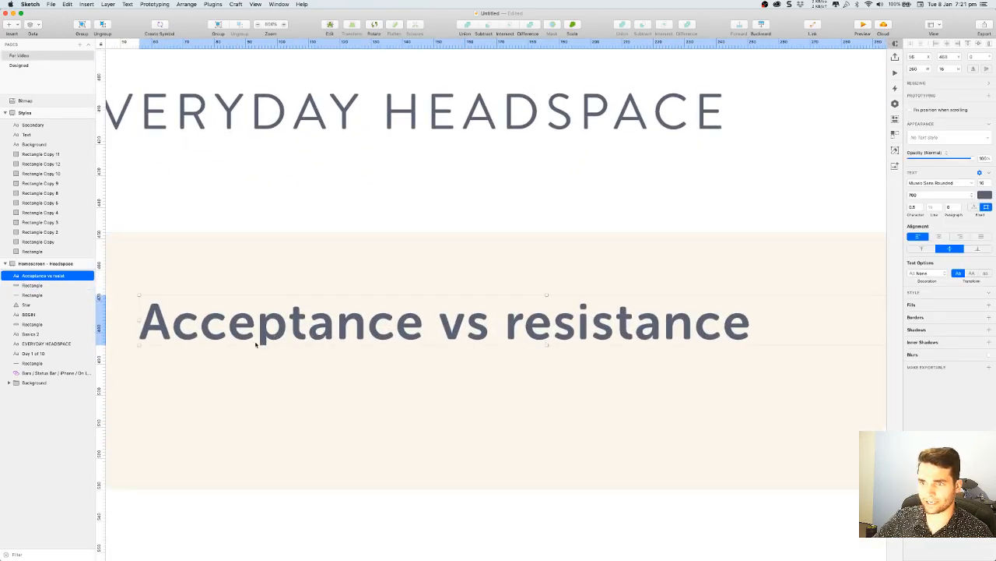
{"action": "left_click_drag", "start_coordinate": [546, 345], "coordinate": [549, 354]}
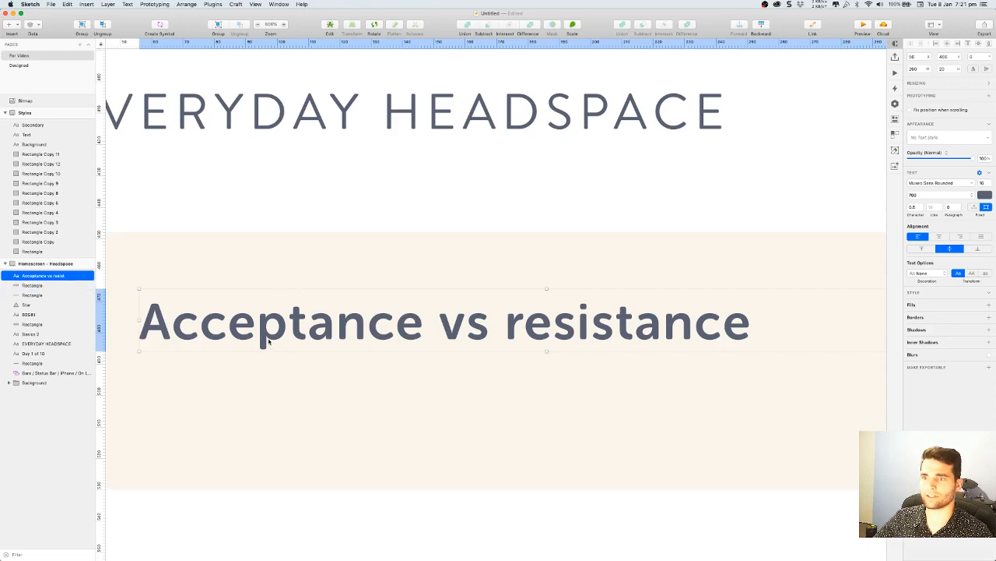
{"action": "key", "text": "super+0"}
{"action": "scroll", "coordinate": [747, 407], "scroll_direction": "up", "scroll_amount": 5}
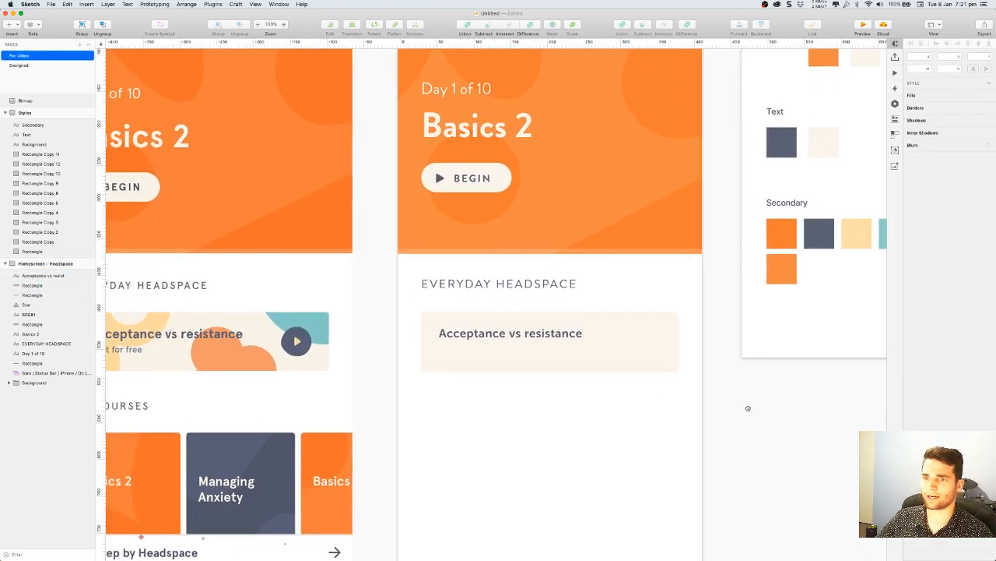
{"action": "left_click", "coordinate": [498, 327]}
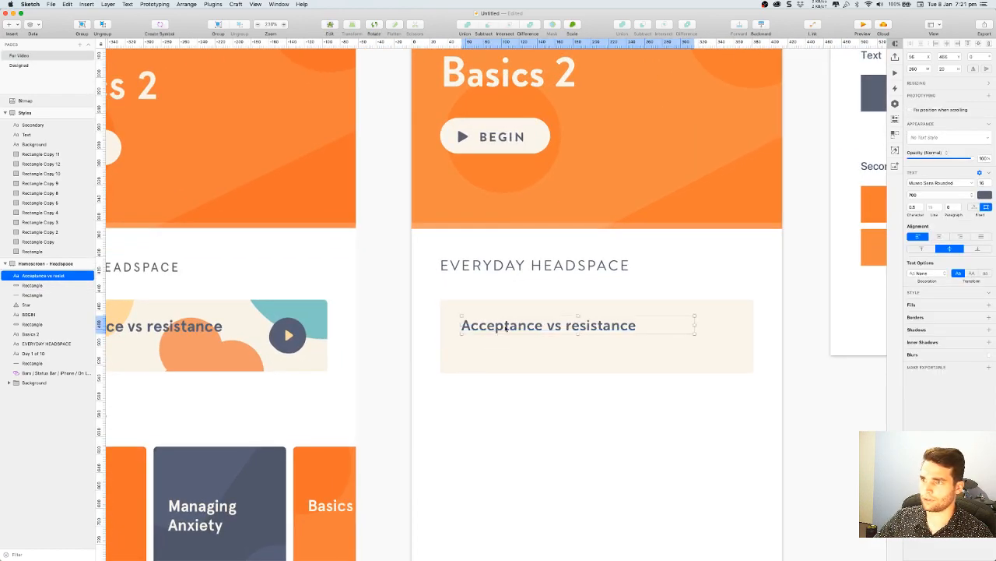
Duplicate the "Acceptance vs resistance" text directly below itself and change the copy's wording to "Try it for free"
{"action": "left_click_drag", "start_coordinate": [507, 327], "coordinate": [509, 349], "text": "alt"}
{"action": "double_click", "coordinate": [526, 347]}
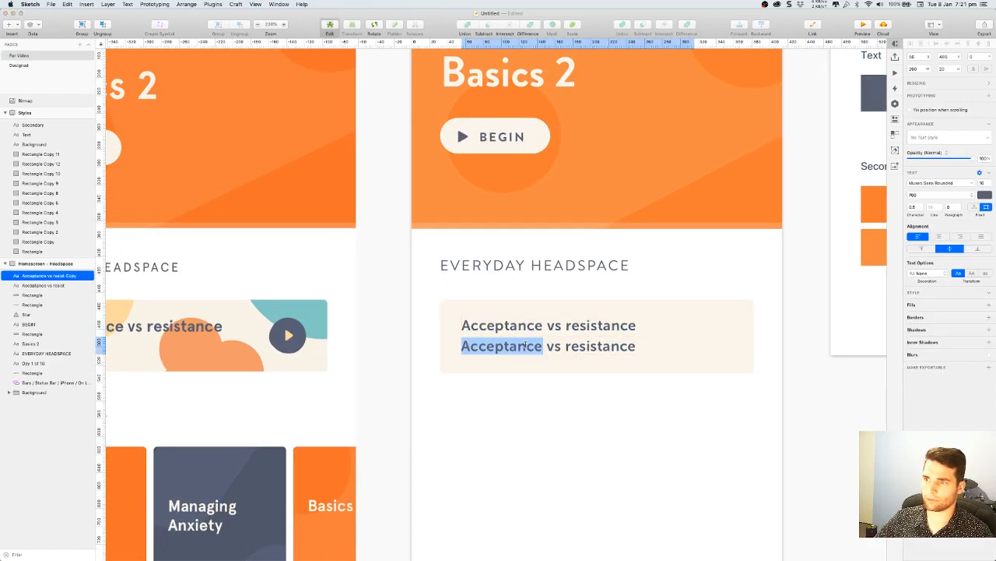
{"action": "key", "text": "Escape"}
{"action": "scroll", "coordinate": [413, 366], "scroll_direction": "down", "scroll_amount": 5}
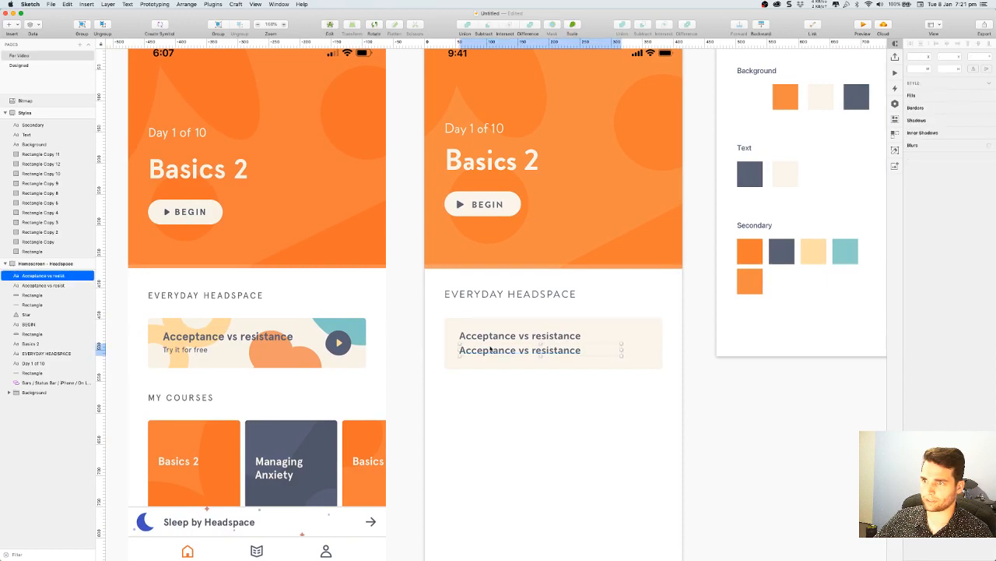
{"action": "key", "text": "Return"}
{"action": "type", "text": "Try it for"}
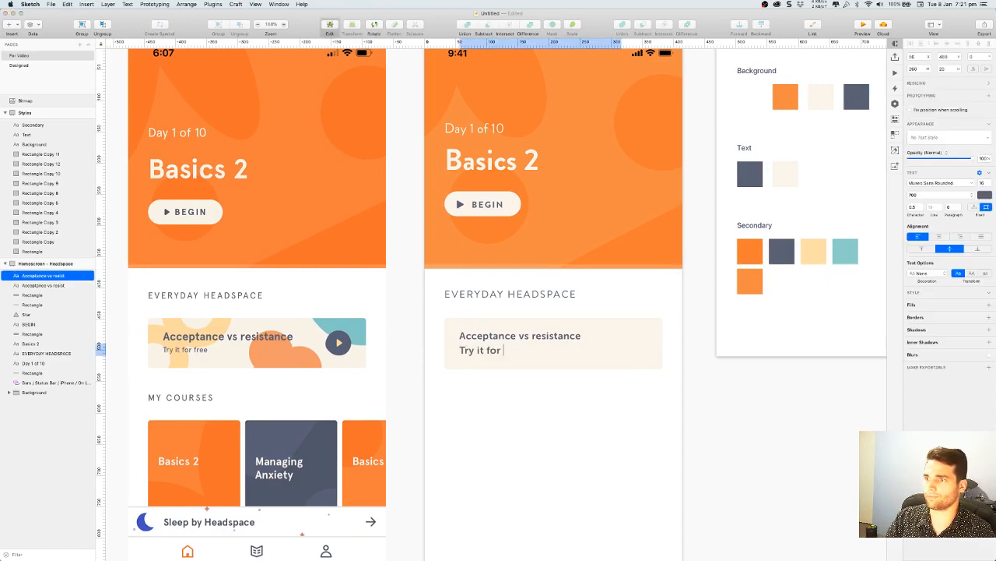
{"action": "type", "text": "e"}
Set the "Try it for free" text to font weight 300 and size 12
{"action": "key", "text": "super+a"}
{"action": "left_click", "coordinate": [954, 194]}
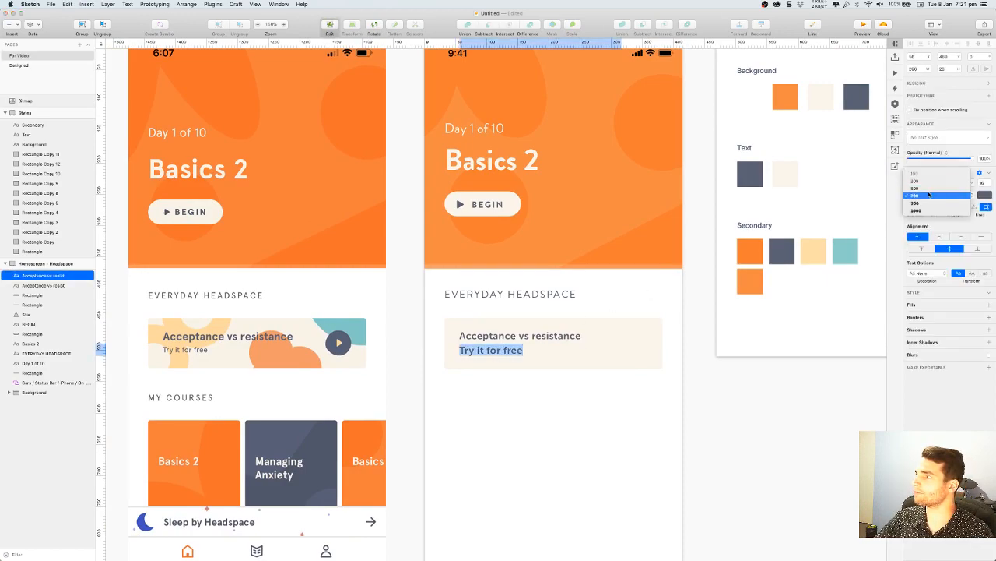
{"action": "left_click", "coordinate": [942, 182]}
{"action": "left_click", "coordinate": [986, 185]}
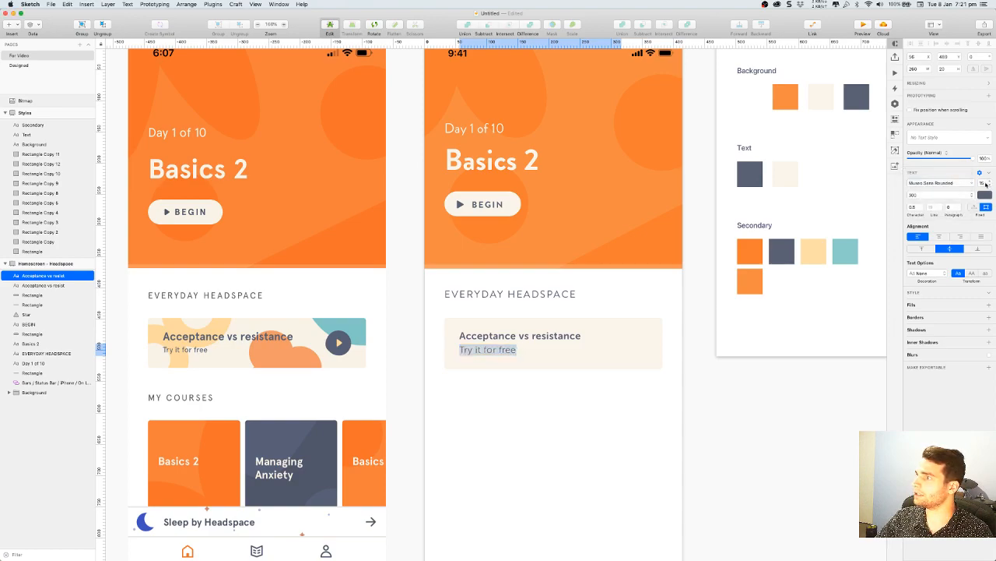
{"action": "type", "text": "12"}
{"action": "key", "text": "Return"}
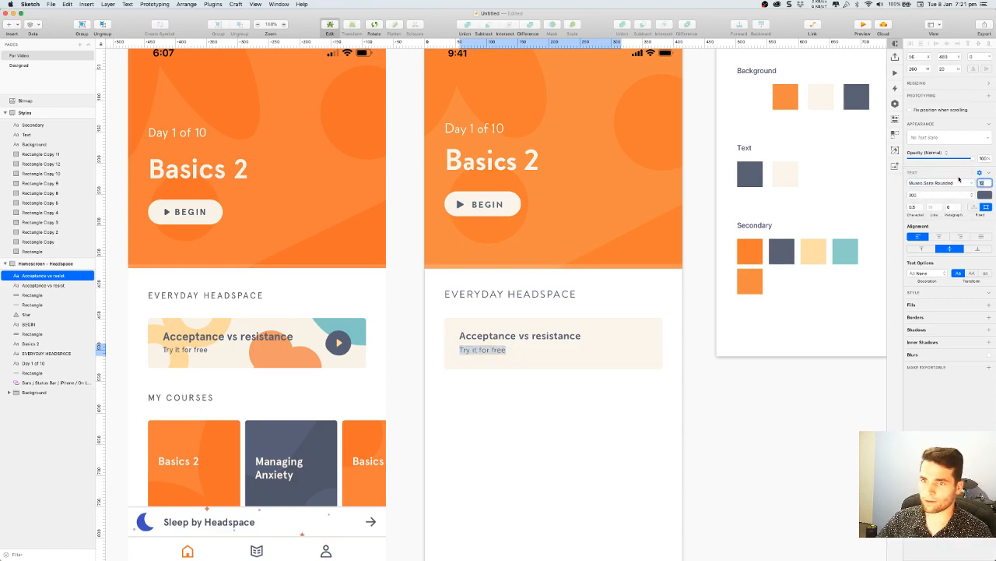
Set the font weight of the "Try it for free" text to 500 and check its spacing below the card title
{"action": "left_click", "coordinate": [936, 198]}
{"action": "left_click", "coordinate": [922, 209]}
{"action": "left_click", "coordinate": [923, 195]}
{"action": "left_click", "coordinate": [671, 396]}
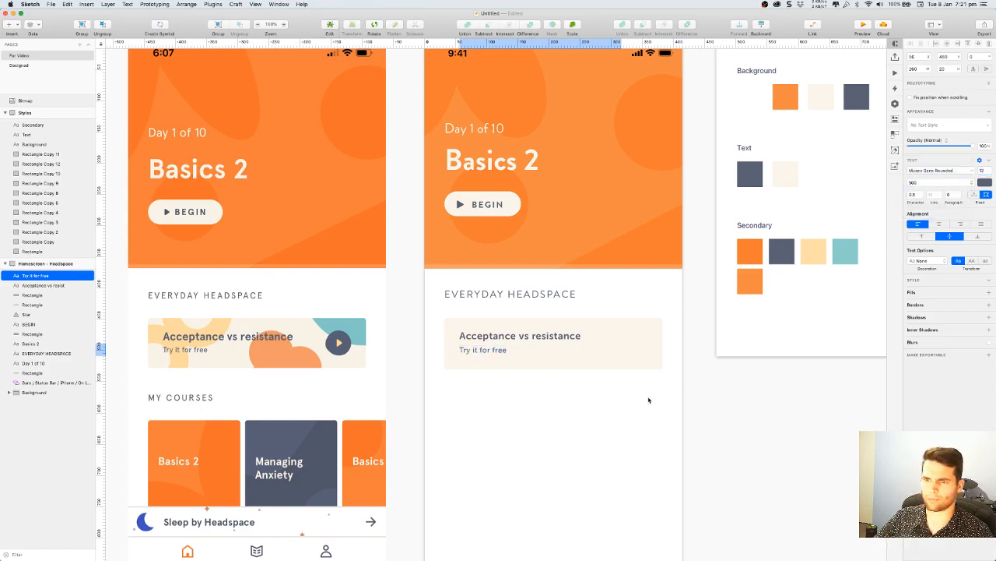
{"action": "scroll", "coordinate": [466, 345], "scroll_direction": "up", "scroll_amount": 5}
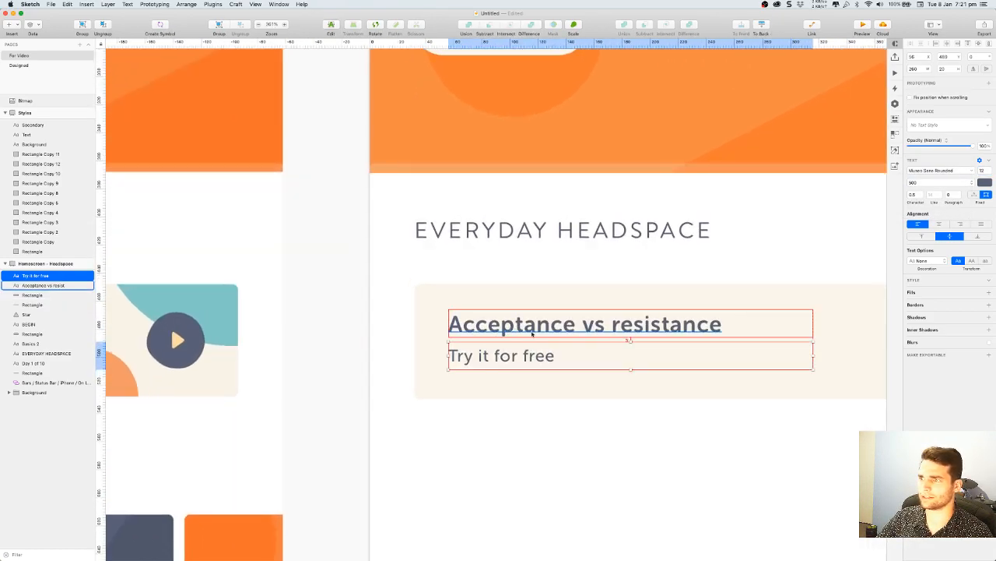
{"action": "left_click", "coordinate": [645, 467]}
{"action": "scroll", "coordinate": [647, 470], "scroll_direction": "down", "scroll_amount": 4}
{"action": "scroll", "coordinate": [647, 470], "scroll_direction": "down", "scroll_amount": 3}
{"action": "scroll", "coordinate": [576, 393], "scroll_direction": "right", "scroll_amount": 2}
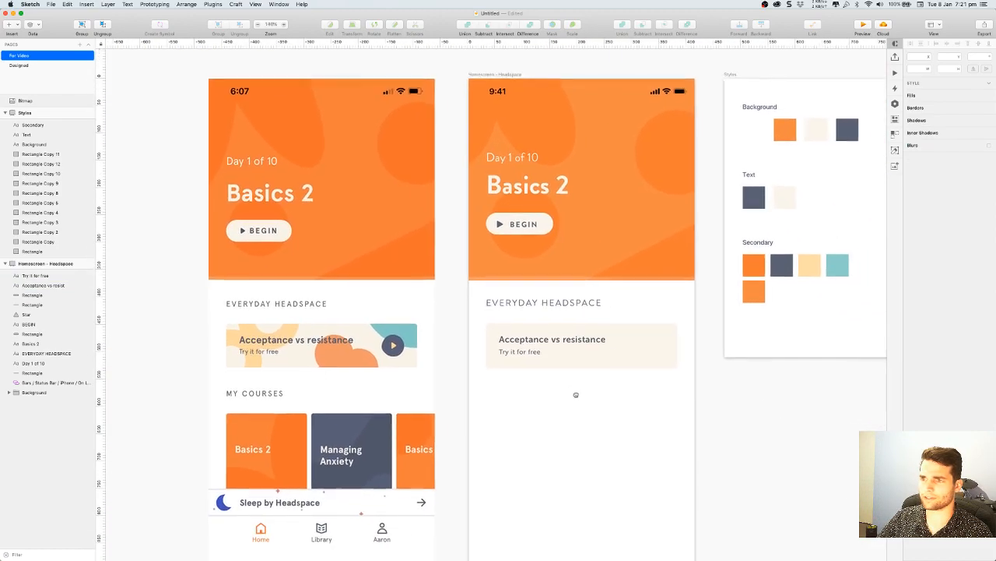
{"action": "scroll", "coordinate": [601, 370], "scroll_direction": "right", "scroll_amount": 2}
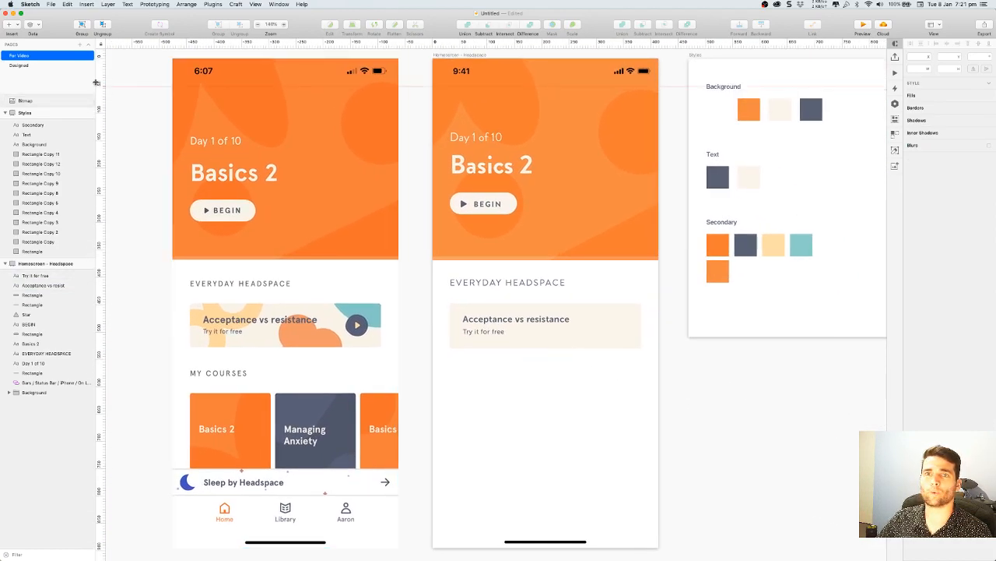
Draw a circle about 40 px wide at the right end of the "Acceptance vs resistance" card
{"action": "left_click", "coordinate": [7, 25]}
{"action": "mouse_move", "coordinate": [39, 35]}
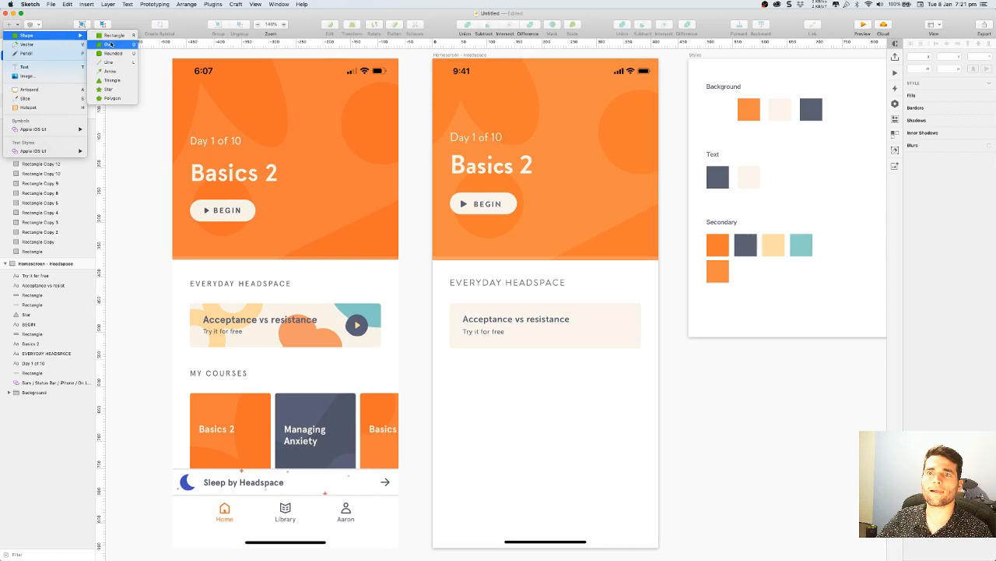
{"action": "left_click", "coordinate": [113, 39]}
{"action": "left_click_drag", "start_coordinate": [613, 315], "coordinate": [633, 333]}
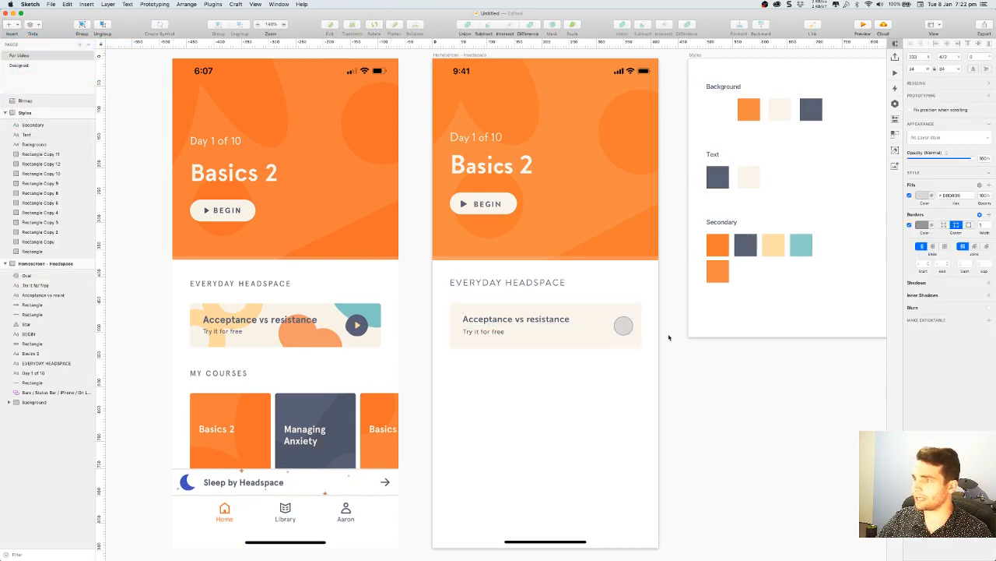
{"action": "scroll", "coordinate": [631, 330], "scroll_direction": "up", "scroll_amount": 5}
{"action": "left_click_drag", "start_coordinate": [501, 326], "coordinate": [613, 295]}
{"action": "scroll", "coordinate": [646, 319], "scroll_direction": "right", "scroll_amount": 4}
{"action": "left_click_drag", "start_coordinate": [603, 311], "coordinate": [600, 312]}
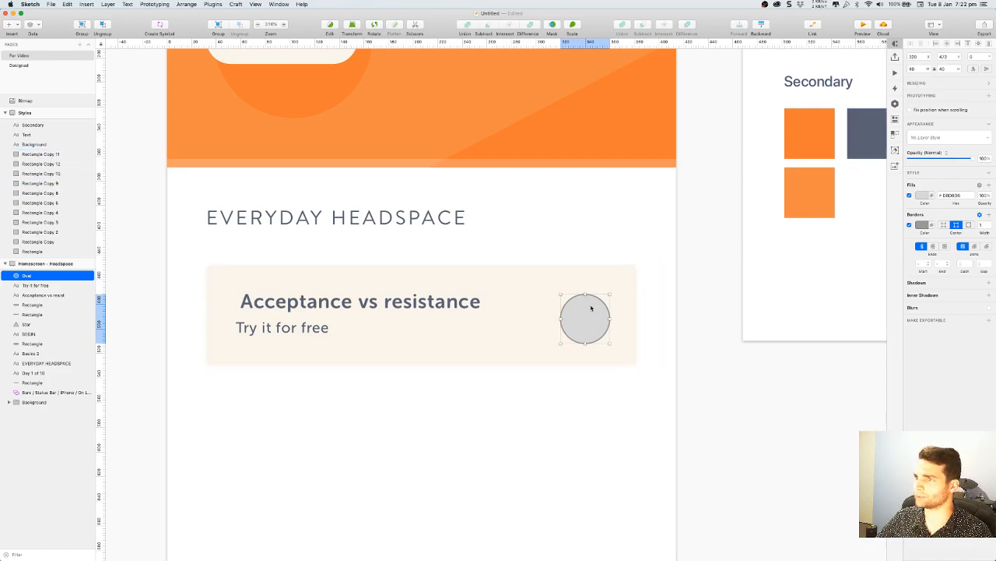
Remove the circle's border and fill it with the dark slate colour from the Secondary swatches
{"action": "left_click", "coordinate": [908, 225]}
{"action": "left_click", "coordinate": [922, 225]}
{"action": "left_click", "coordinate": [909, 226]}
{"action": "left_click", "coordinate": [922, 196]}
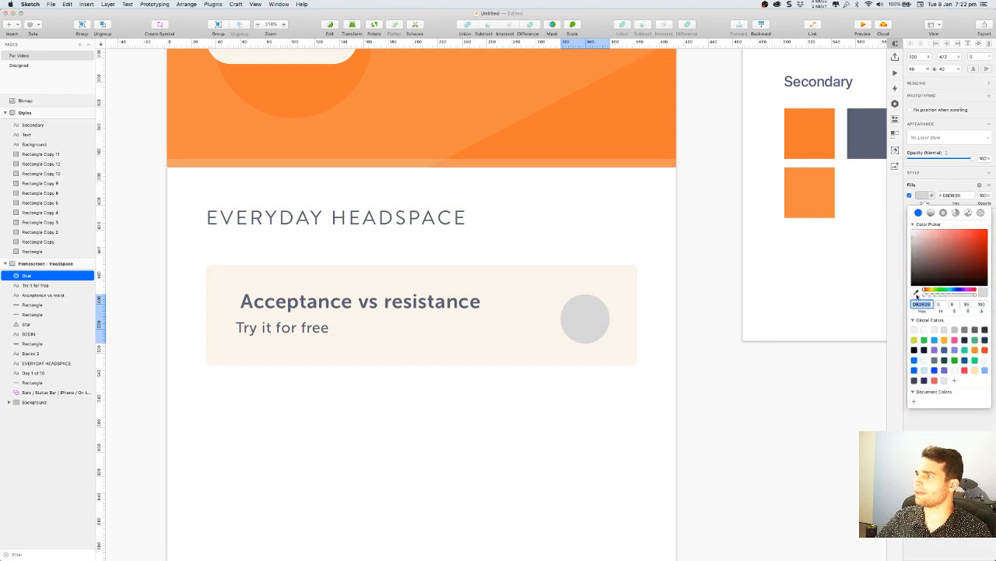
{"action": "left_click", "coordinate": [917, 292]}
{"action": "left_click", "coordinate": [860, 137]}
Centre the slate circle vertically in the card and nudge it slightly towards the card's right edge
{"action": "scroll", "coordinate": [715, 230], "scroll_direction": "down", "scroll_amount": 5}
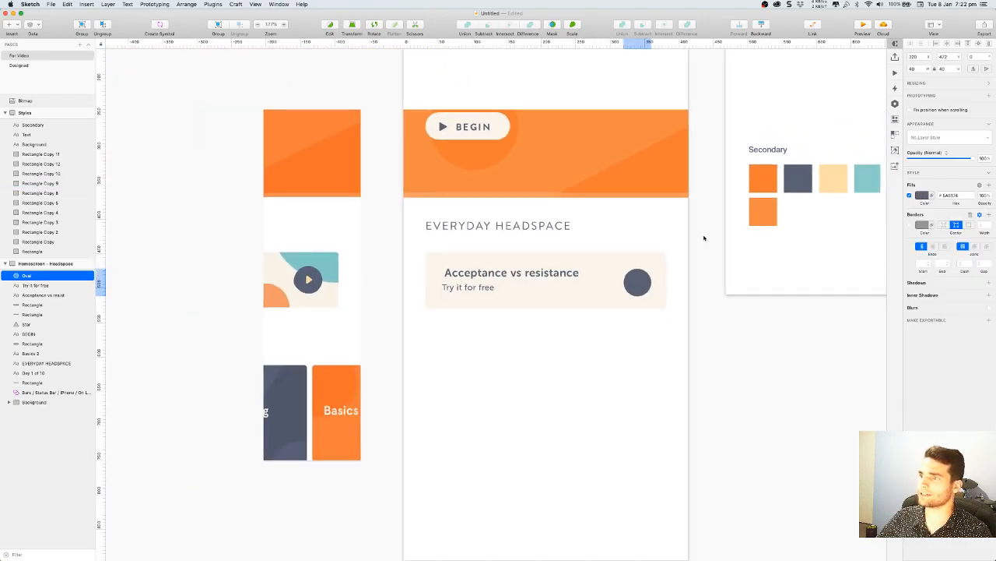
{"action": "key", "text": "alt"}
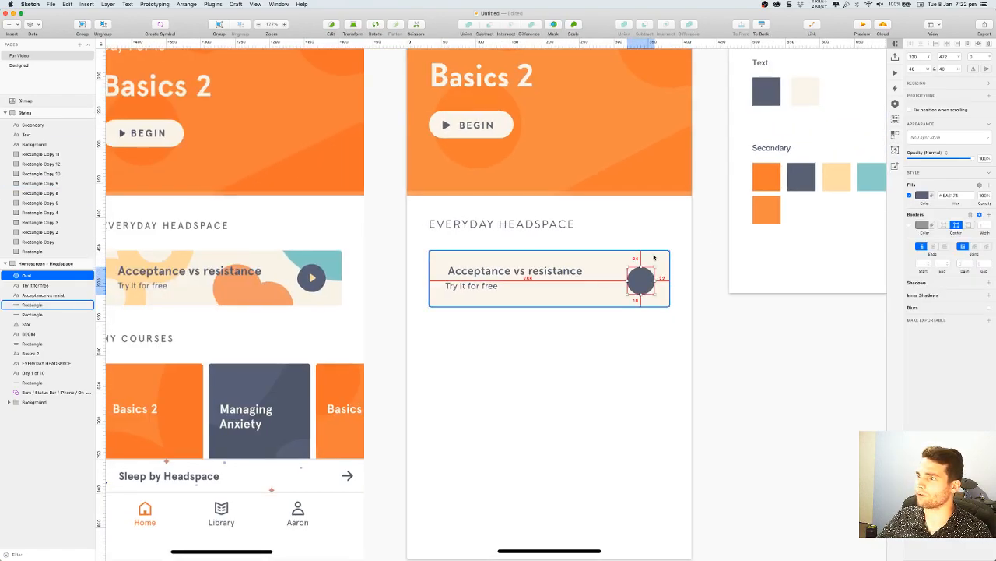
{"action": "key", "text": "Right"}
{"action": "key", "text": "Right"}
{"action": "key", "text": "Up"}
{"action": "key", "text": "Up"}
{"action": "key", "text": "Up"}
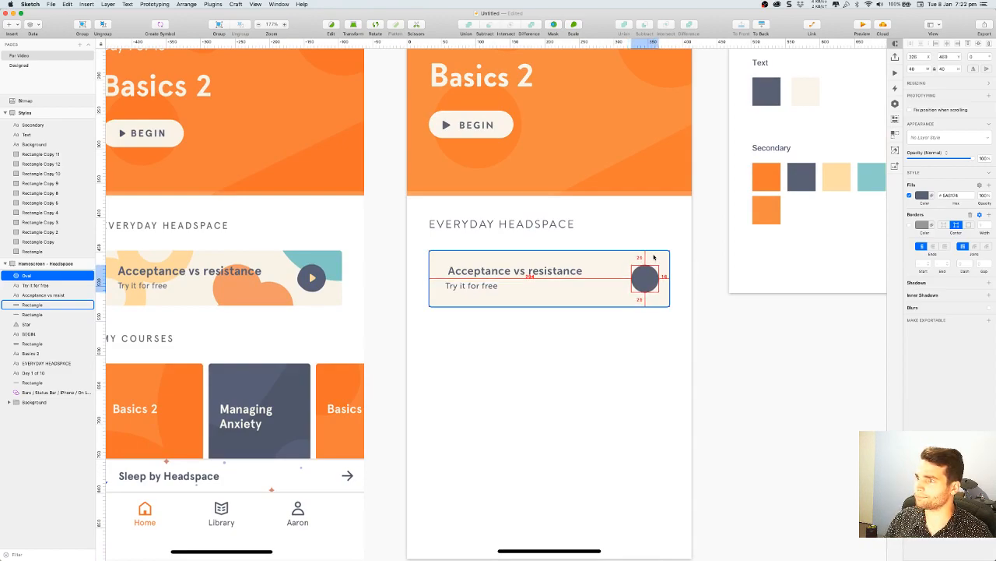
{"action": "left_click", "coordinate": [720, 340]}
{"action": "scroll", "coordinate": [751, 338], "scroll_direction": "left", "scroll_amount": 1}
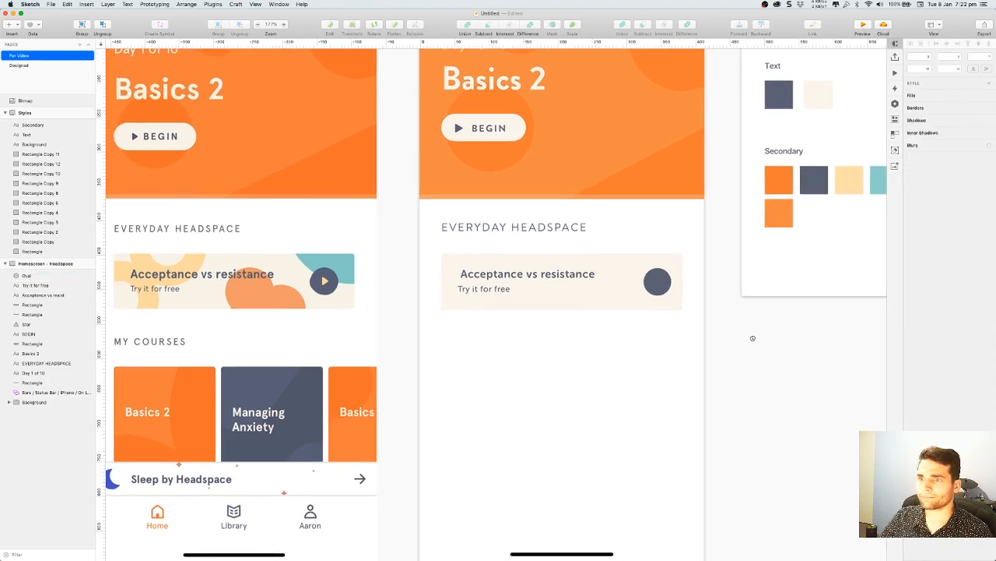
Nudge the circle back to the left to widen its margin from the card's right edge
{"action": "left_click", "coordinate": [660, 286]}
{"action": "key", "text": "Left"}
{"action": "key", "text": "Left"}
{"action": "key", "text": "Left"}
{"action": "key", "text": "Left"}
{"action": "key", "text": "Left"}
{"action": "key", "text": "Left"}
{"action": "key", "text": "Left"}
{"action": "key", "text": "Left"}
{"action": "key", "text": "Left"}
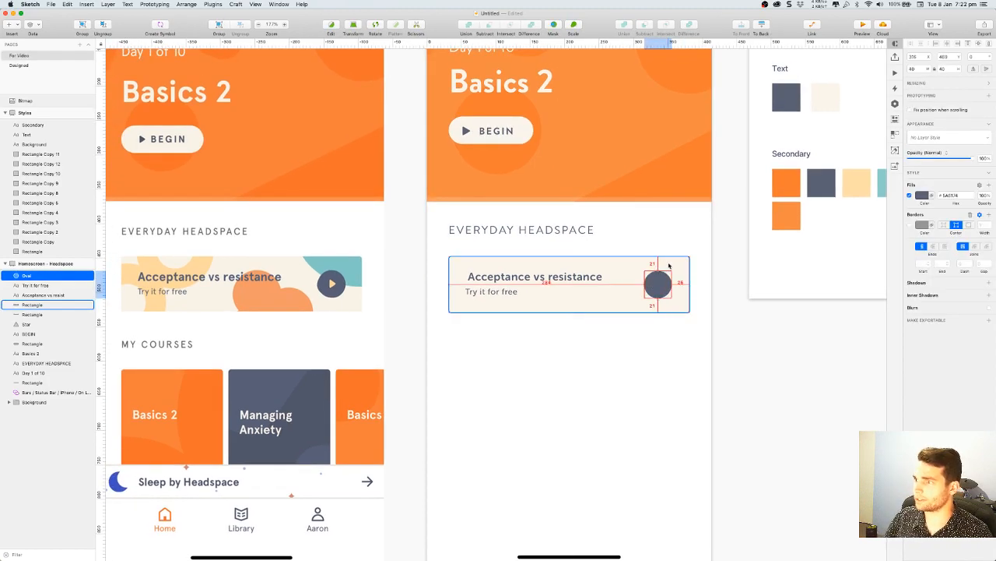
{"action": "key", "text": "Left"}
{"action": "key", "text": "Left"}
{"action": "key", "text": "Left"}
{"action": "left_click", "coordinate": [738, 329]}
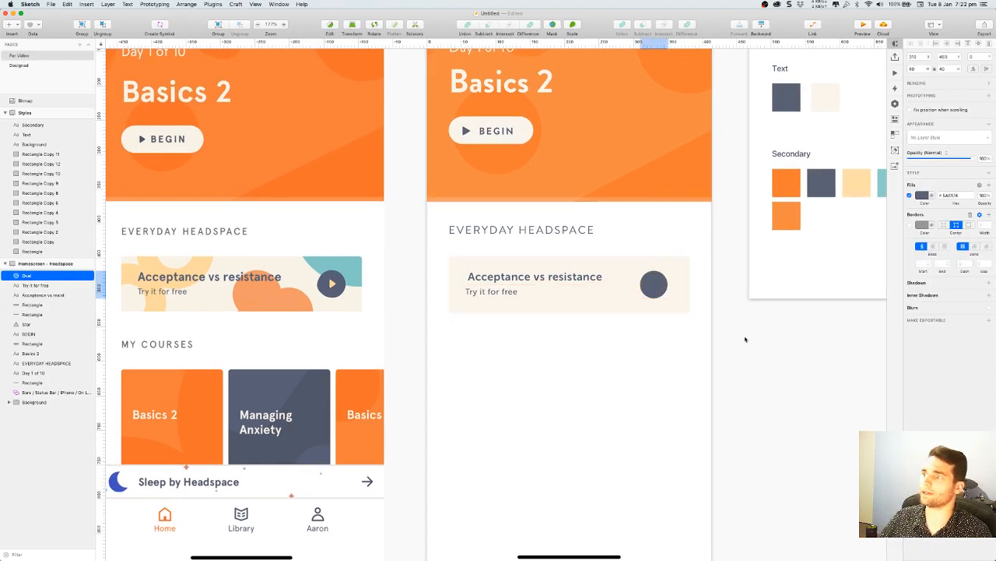
Adjust the horizontal position of the "Acceptance vs resistance" title to X 52, 20 px inside the card's left edge
{"action": "scroll", "coordinate": [756, 363], "scroll_direction": "left", "scroll_amount": 2}
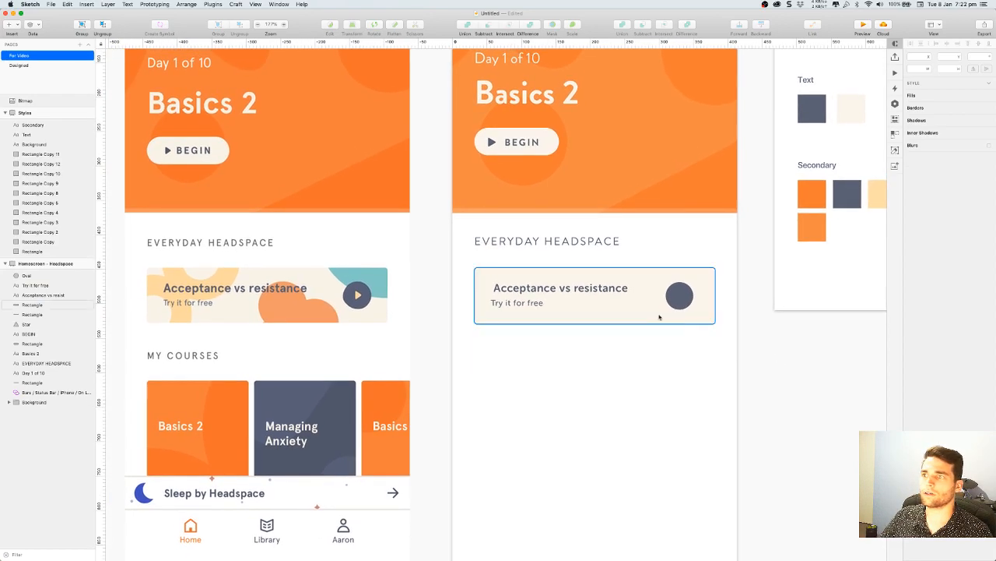
{"action": "left_click", "coordinate": [518, 286]}
{"action": "key", "text": "Left"}
{"action": "key", "text": "Left"}
{"action": "key", "text": "Left"}
{"action": "key", "text": "Left"}
{"action": "key", "text": "Left"}
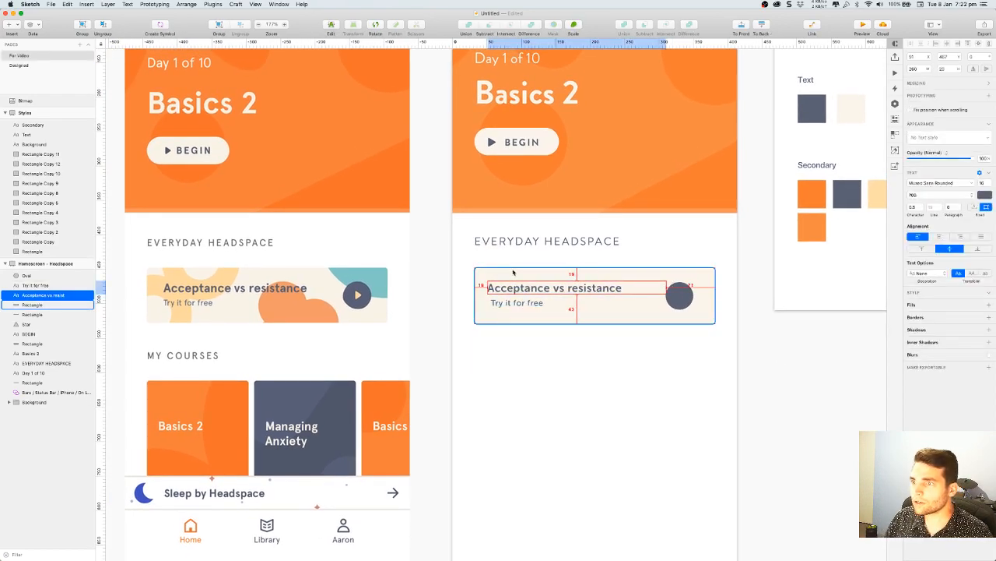
{"action": "key", "text": "Right"}
{"action": "key", "text": "Right"}
{"action": "key", "text": "Right"}
{"action": "key", "text": "Right"}
{"action": "key", "text": "Right"}
{"action": "key", "text": "Right"}
{"action": "key", "text": "Right"}
{"action": "key", "text": "Right"}
{"action": "key", "text": "Right"}
{"action": "key", "text": "Right"}
{"action": "key", "text": "Right"}
{"action": "key", "text": "Right"}
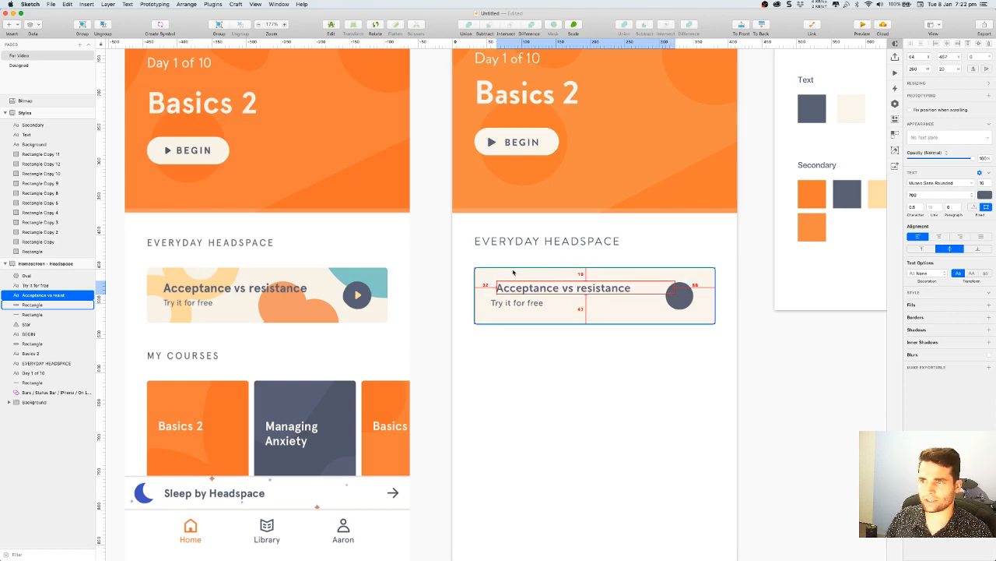
{"action": "key", "text": "Left"}
{"action": "key", "text": "Left"}
{"action": "key", "text": "Left"}
{"action": "key", "text": "Left"}
{"action": "key", "text": "Left"}
{"action": "key", "text": "Left"}
{"action": "key", "text": "Left"}
{"action": "key", "text": "Left"}
{"action": "key", "text": "Left"}
{"action": "key", "text": "Left"}
{"action": "key", "text": "Left"}
{"action": "key", "text": "Left"}
{"action": "key", "text": "Left"}
{"action": "key", "text": "Left"}
{"action": "key", "text": "Left"}
{"action": "key", "text": "Left"}
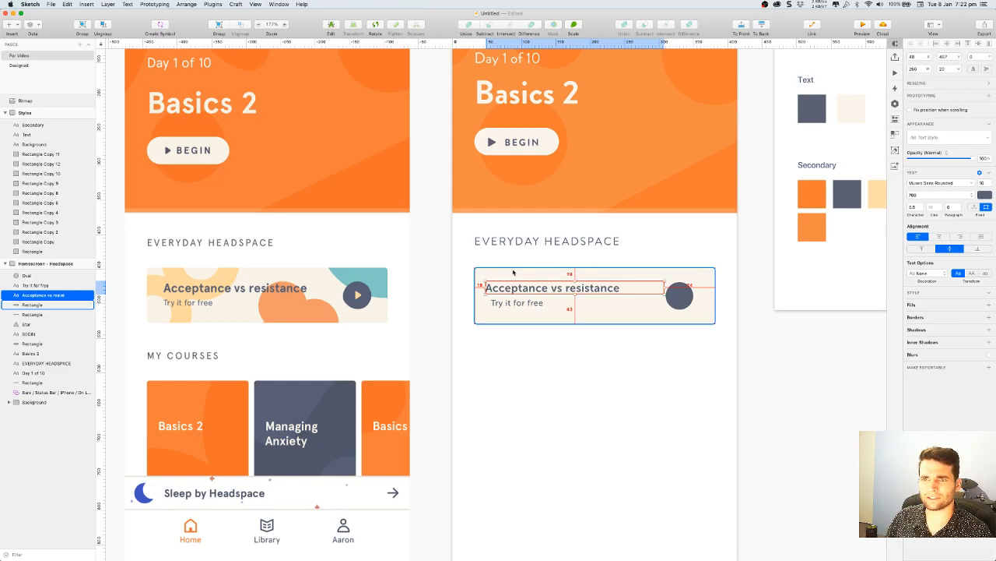
{"action": "key", "text": "Right"}
{"action": "key", "text": "Right"}
{"action": "key", "text": "Right"}
{"action": "key", "text": "Right"}
Align the "Try it for free" text with the left edge of the card title
{"action": "left_click", "coordinate": [516, 305]}
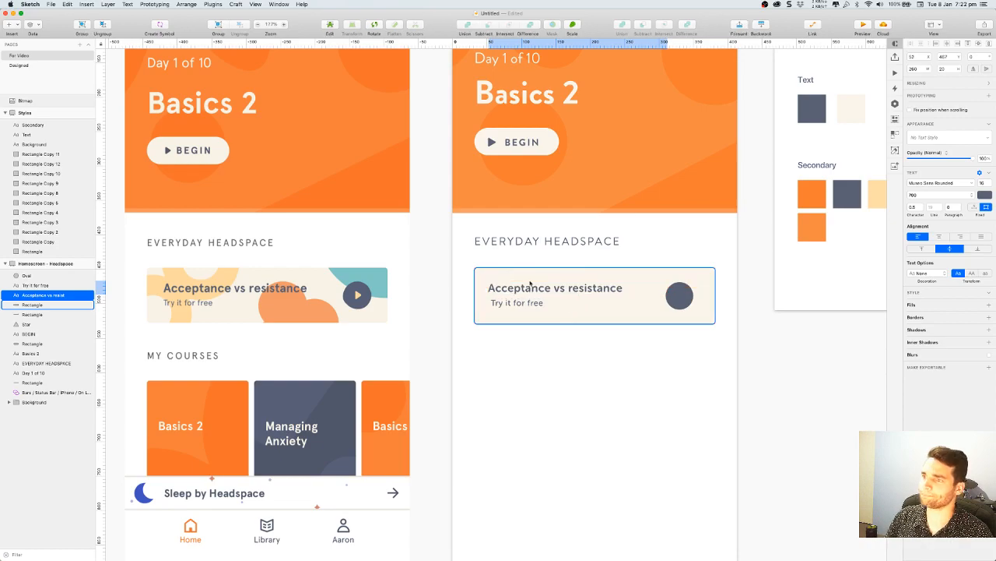
{"action": "key", "text": "alt"}
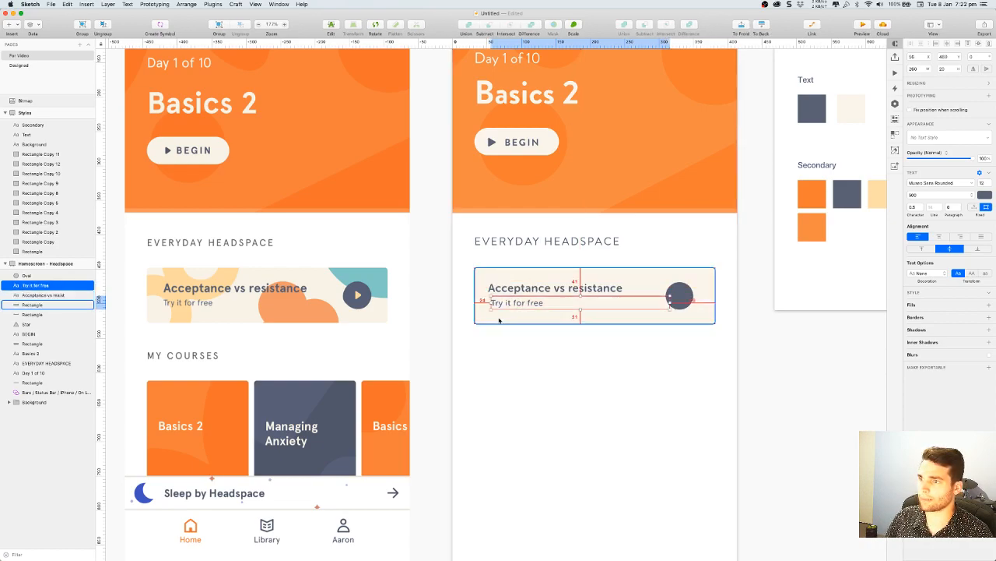
{"action": "left_click", "coordinate": [700, 353]}
{"action": "left_click_drag", "start_coordinate": [731, 367], "coordinate": [704, 374]}
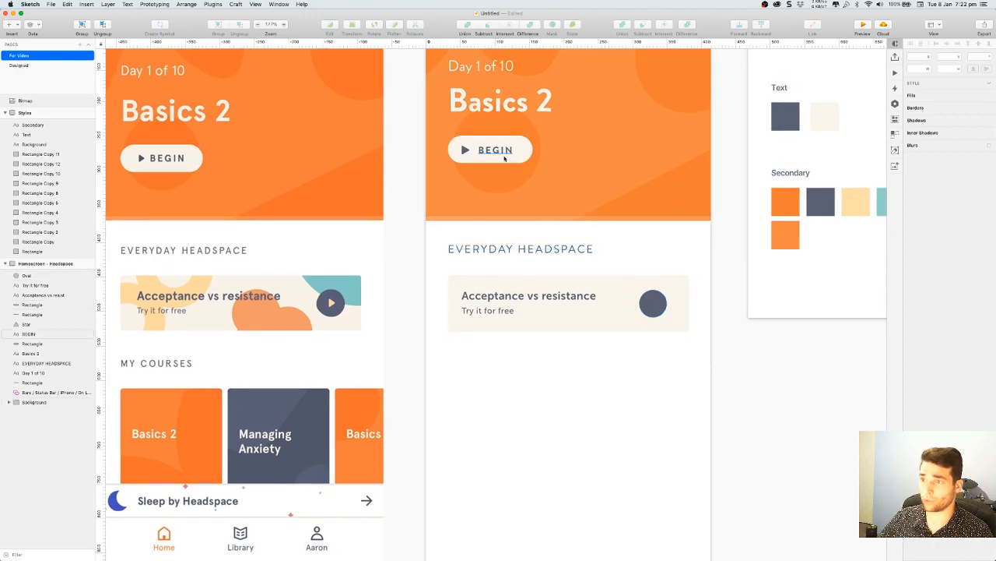
Duplicate the BEGIN button's play triangle onto the card's circle and place the copy above the Oval layer
{"action": "left_click", "coordinate": [464, 149]}
{"action": "left_click_drag", "start_coordinate": [464, 149], "coordinate": [654, 303]}
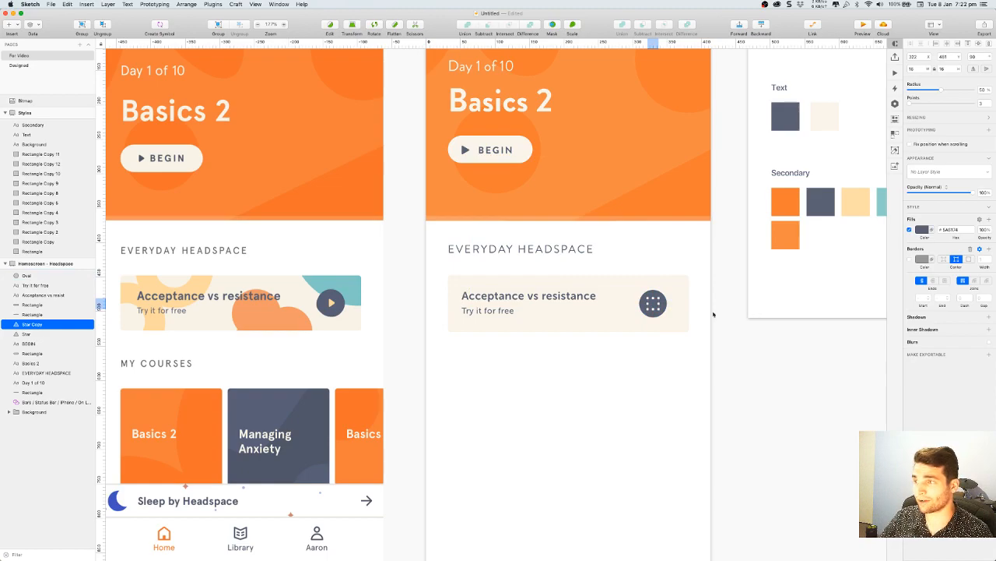
{"action": "left_click_drag", "start_coordinate": [49, 324], "coordinate": [51, 272]}
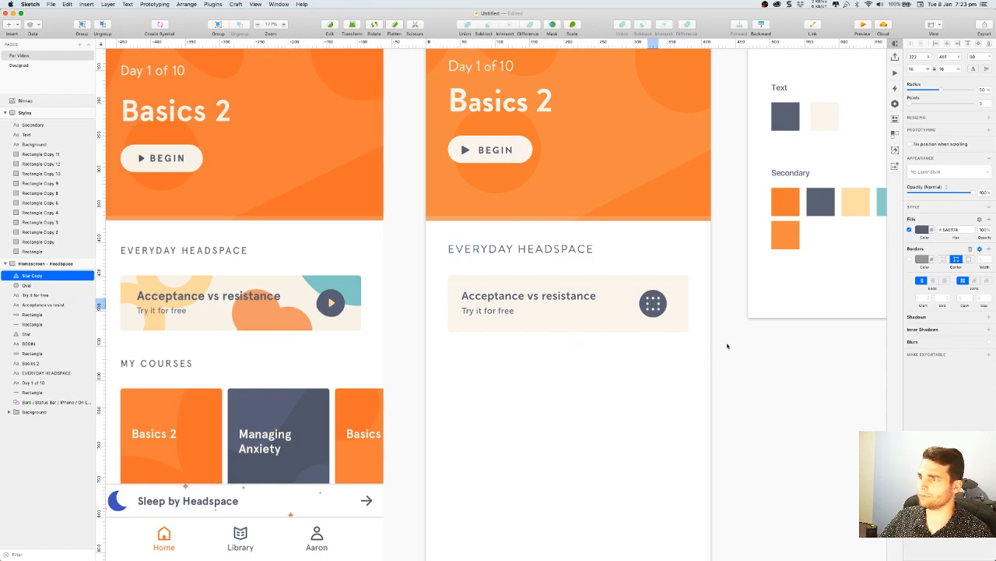
Fill the copied play triangle with the light yellow colour from the Secondary swatches
{"action": "left_click", "coordinate": [922, 229]}
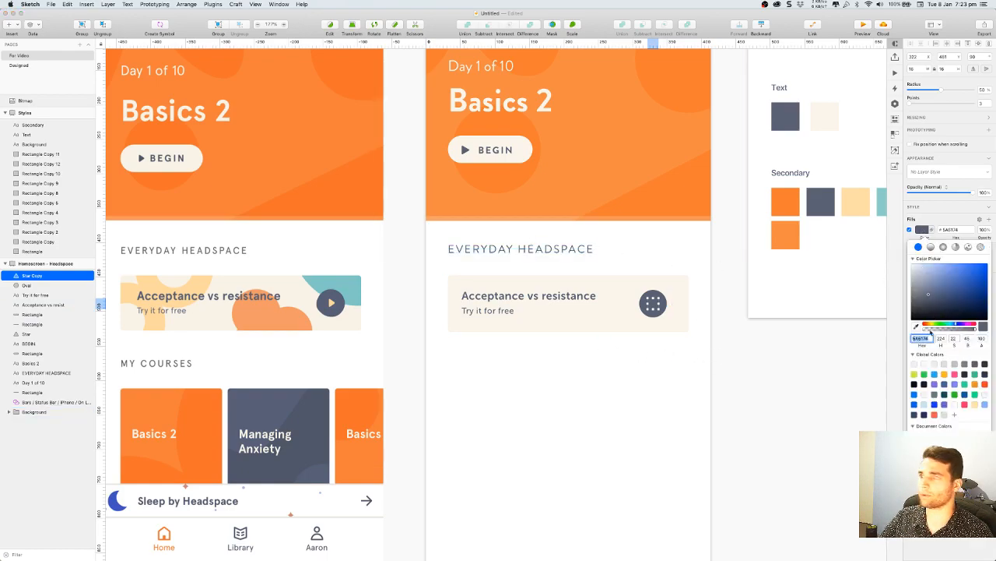
{"action": "key", "text": "ctrl+c"}
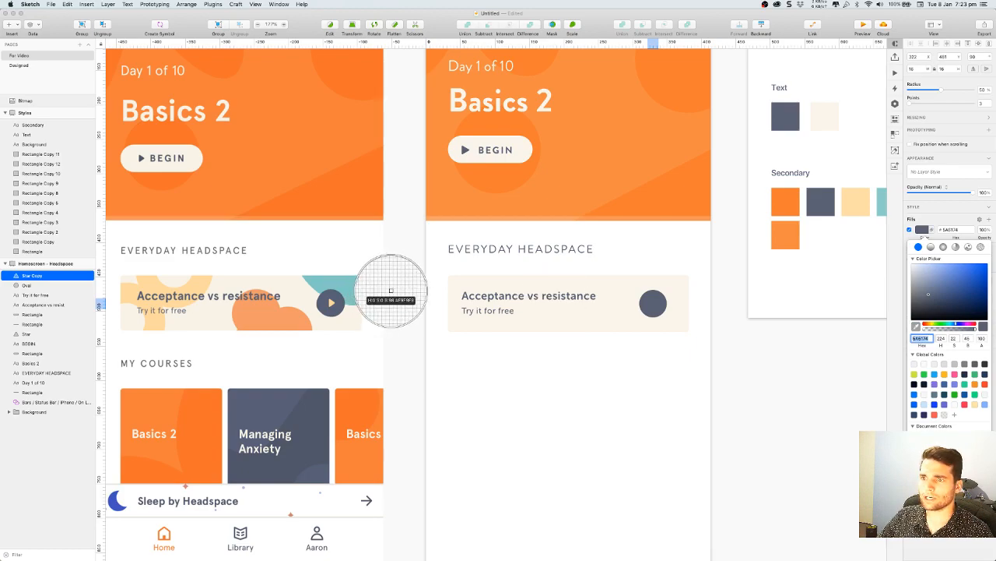
{"action": "left_click", "coordinate": [857, 199]}
{"action": "left_click", "coordinate": [804, 350]}
{"action": "mouse_move", "coordinate": [796, 365]}
{"action": "left_mouse_down"}
{"action": "mouse_move", "coordinate": [784, 365]}
{"action": "mouse_move", "coordinate": [799, 363]}
{"action": "left_mouse_up"}
{"action": "left_click", "coordinate": [654, 301]}
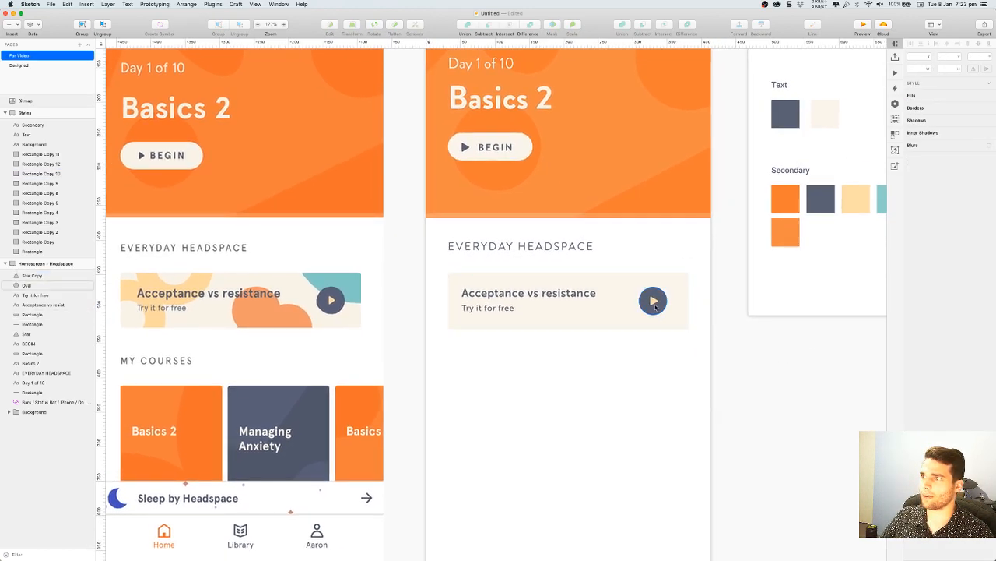
{"action": "left_click", "coordinate": [465, 147]}
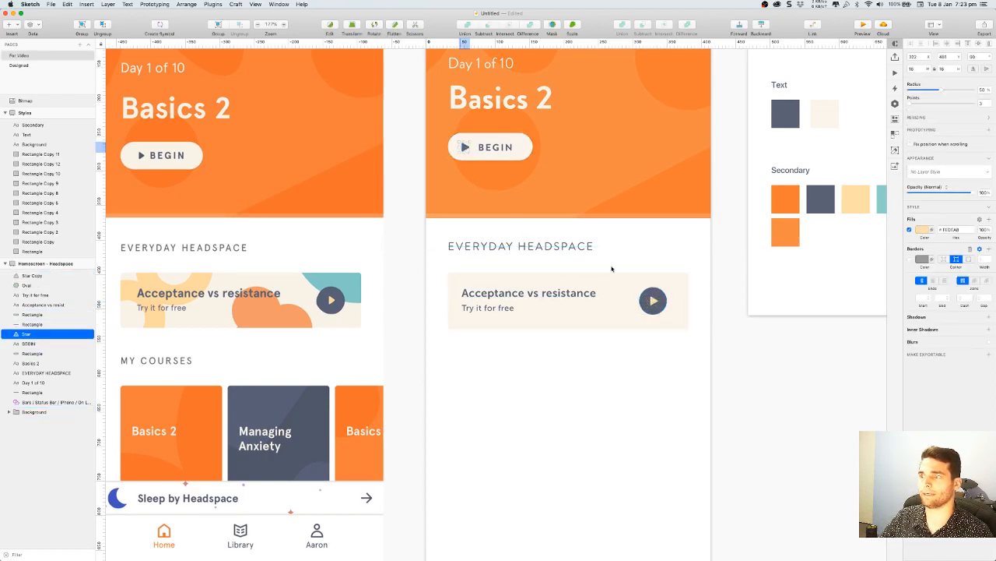
{"action": "left_click", "coordinate": [771, 369]}
{"action": "scroll", "coordinate": [771, 369], "scroll_direction": "right", "scroll_amount": 2}
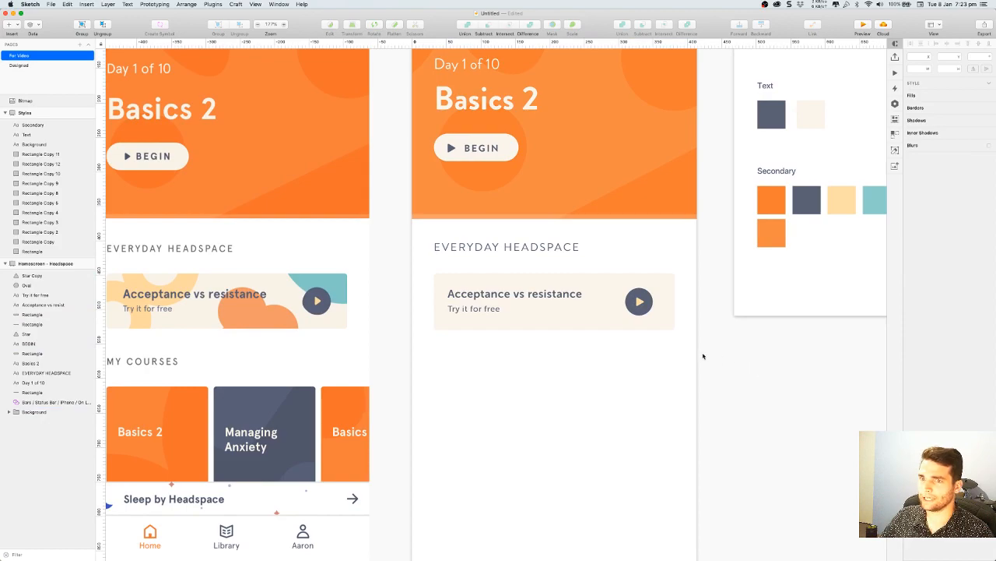
Open the list of shapes available for insertion
{"action": "left_click", "coordinate": [15, 24]}
{"action": "mouse_move", "coordinate": [27, 35]}
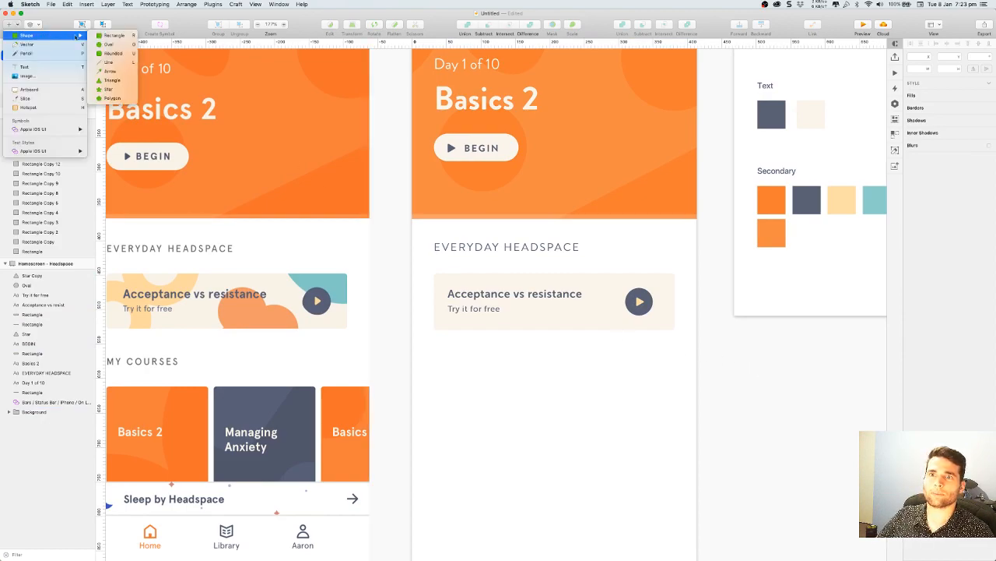
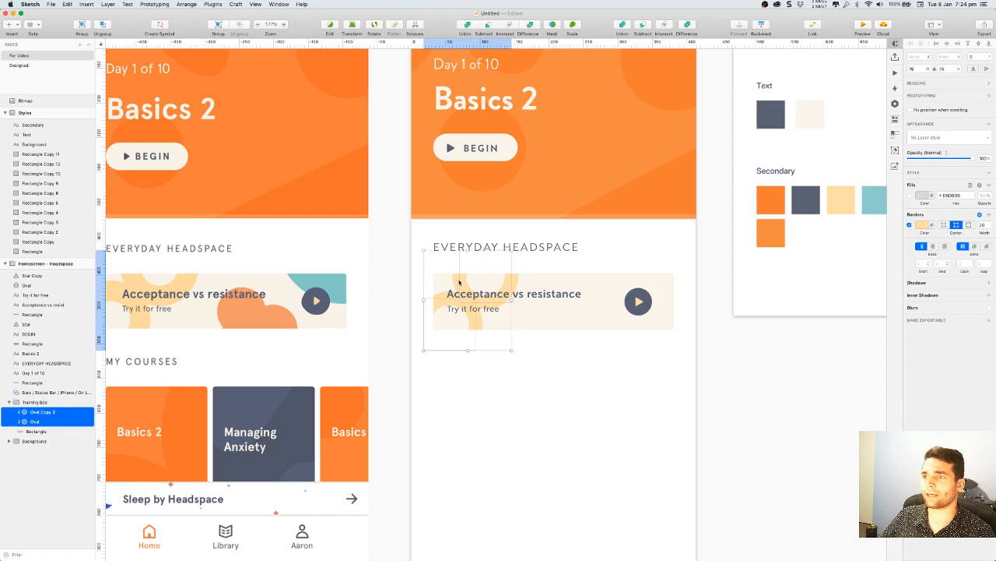
Try enlarging the upper yellow ring inside the Training Box group and undo the resize
{"action": "left_click", "coordinate": [462, 283]}
{"action": "double_click", "coordinate": [461, 283]}
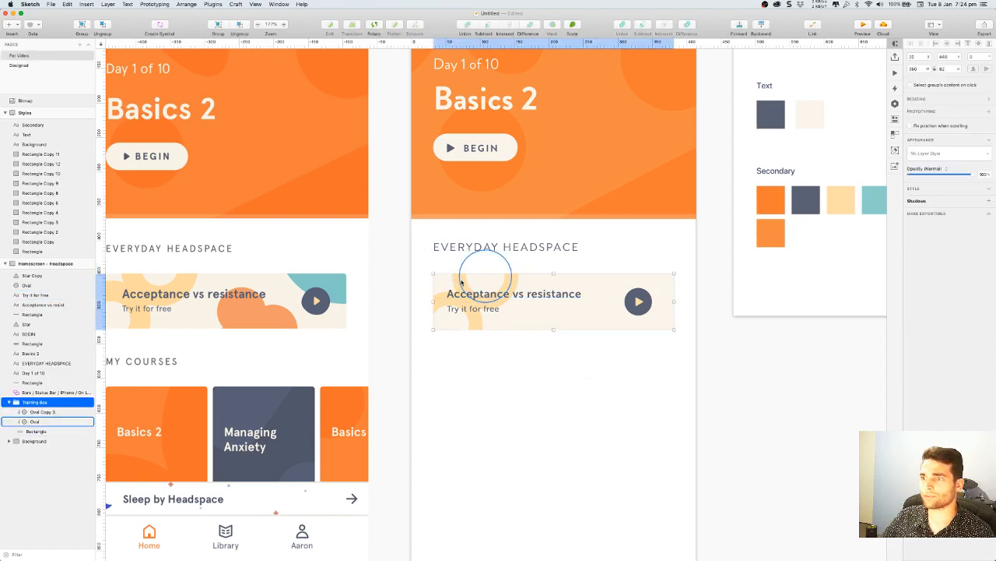
{"action": "left_click_drag", "start_coordinate": [517, 306], "coordinate": [612, 368]}
{"action": "key", "text": "super+z"}
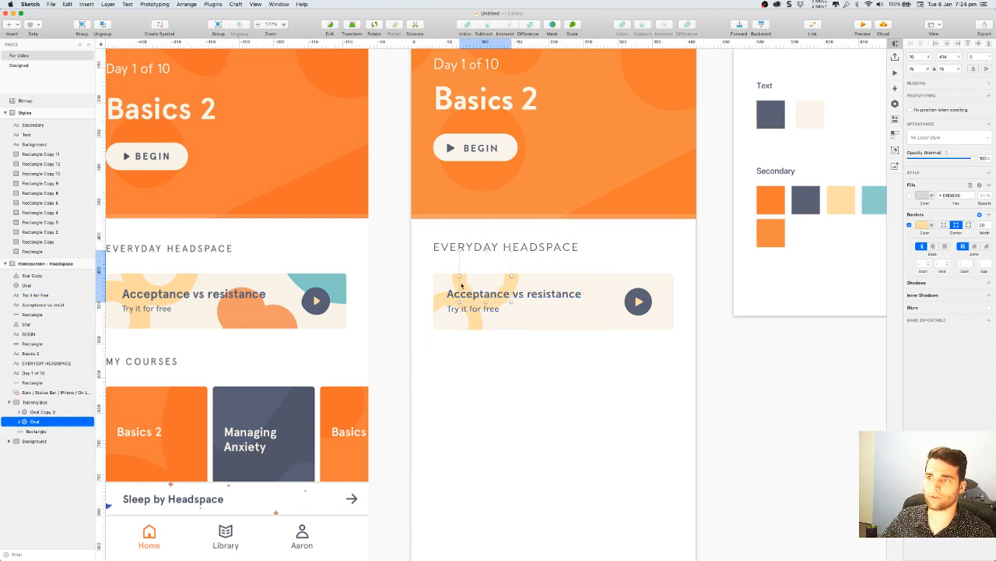
Set the border width of both yellow rings in the card to 25
{"action": "left_click", "coordinate": [446, 312], "text": "shift"}
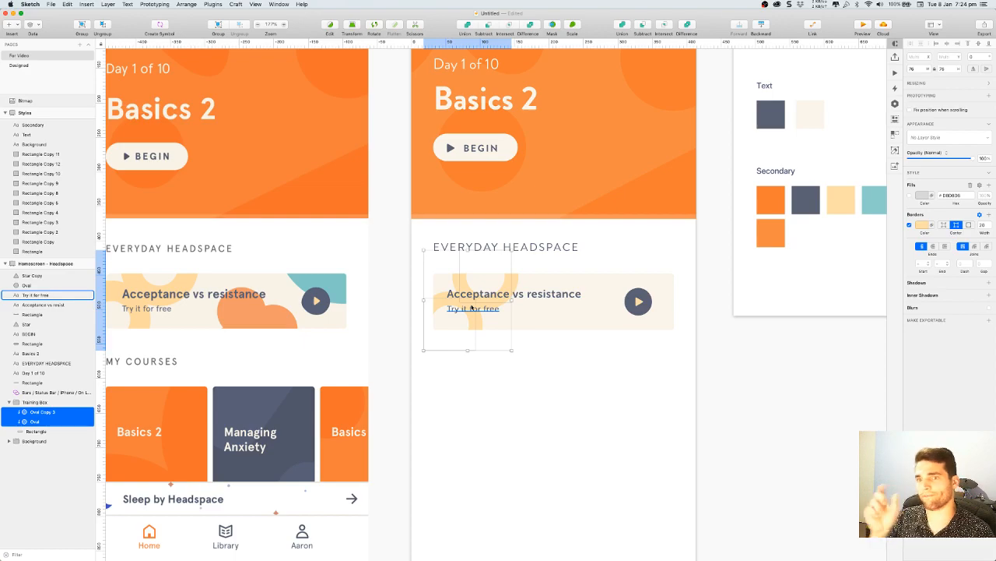
{"action": "left_click", "coordinate": [956, 227]}
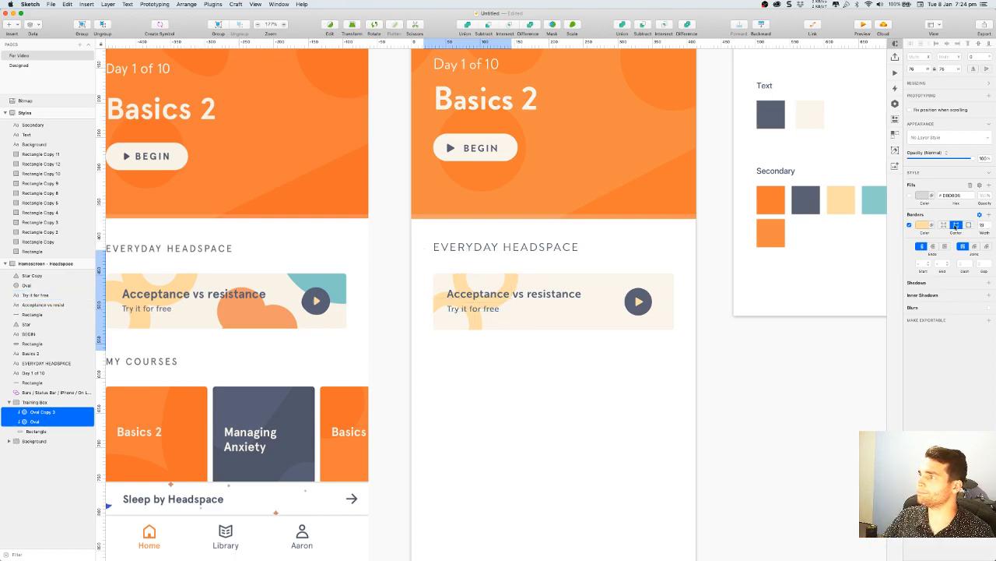
{"action": "type", "text": "25"}
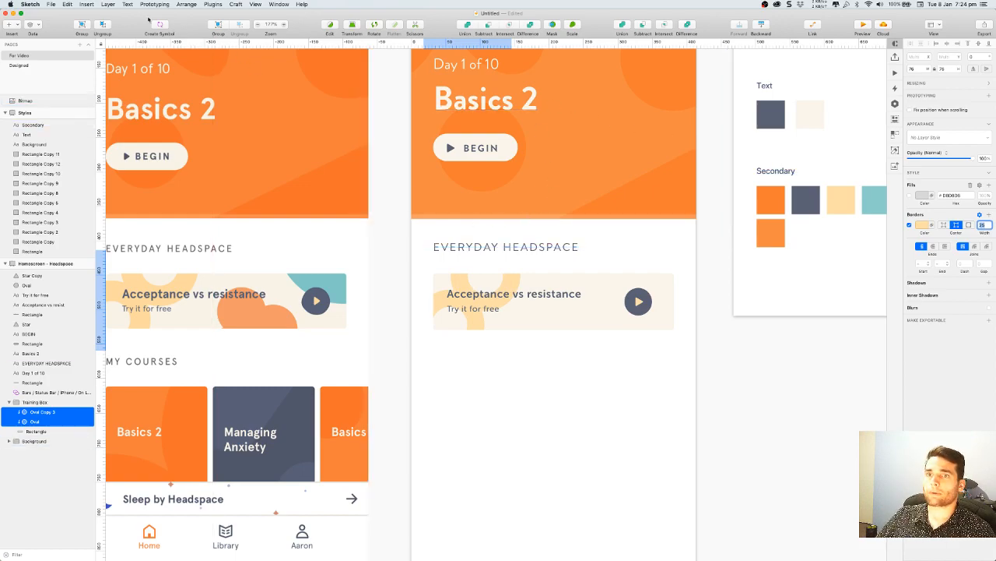
Convert the borders of both yellow rings to outlines and clear the selection
{"action": "left_click", "coordinate": [89, 4]}
{"action": "mouse_move", "coordinate": [107, 3]}
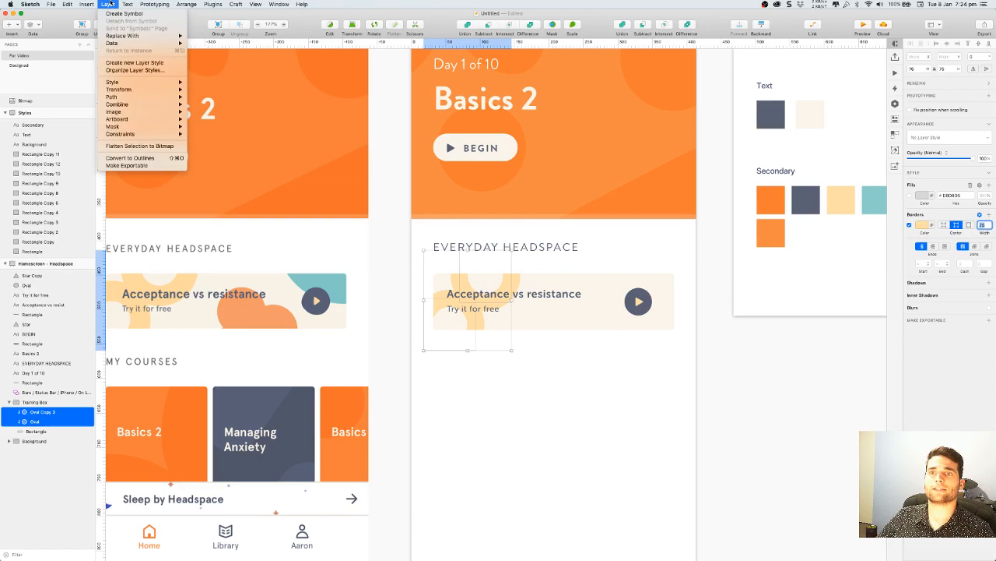
{"action": "left_click", "coordinate": [137, 158]}
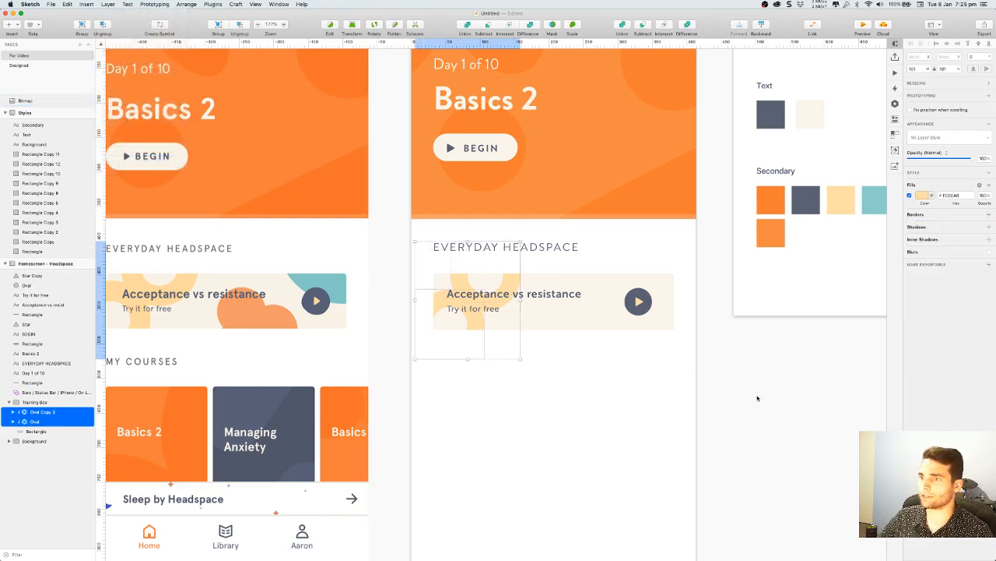
{"action": "left_click", "coordinate": [585, 361]}
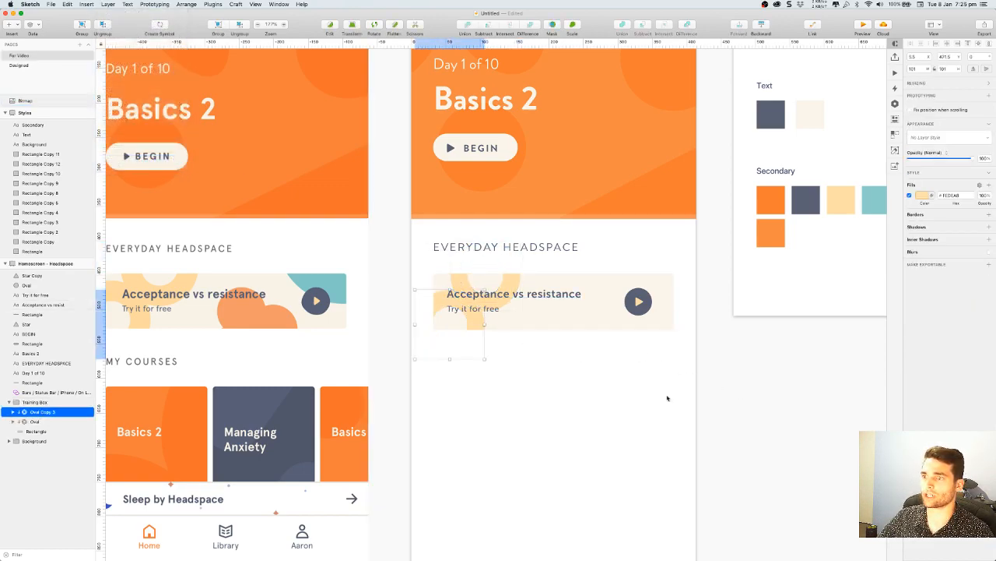
{"action": "scroll", "coordinate": [742, 419], "scroll_direction": "up", "scroll_amount": 1}
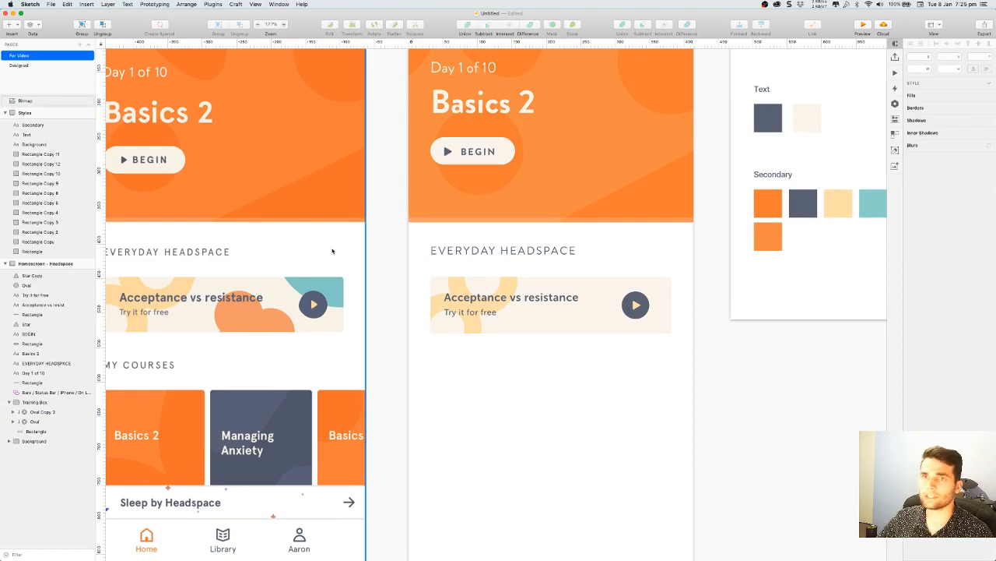
Insert a circle about 51 px wide over the card's lower edge, filled with the first orange Secondary swatch and without a border
{"action": "left_click", "coordinate": [12, 24]}
{"action": "mouse_move", "coordinate": [47, 35]}
{"action": "left_click", "coordinate": [111, 45]}
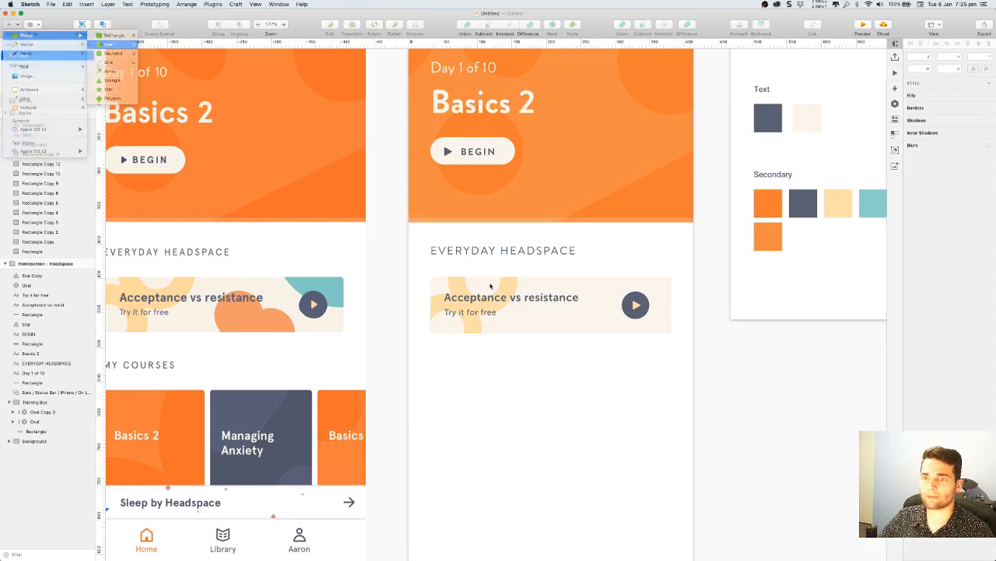
{"action": "left_click_drag", "start_coordinate": [555, 313], "coordinate": [591, 340]}
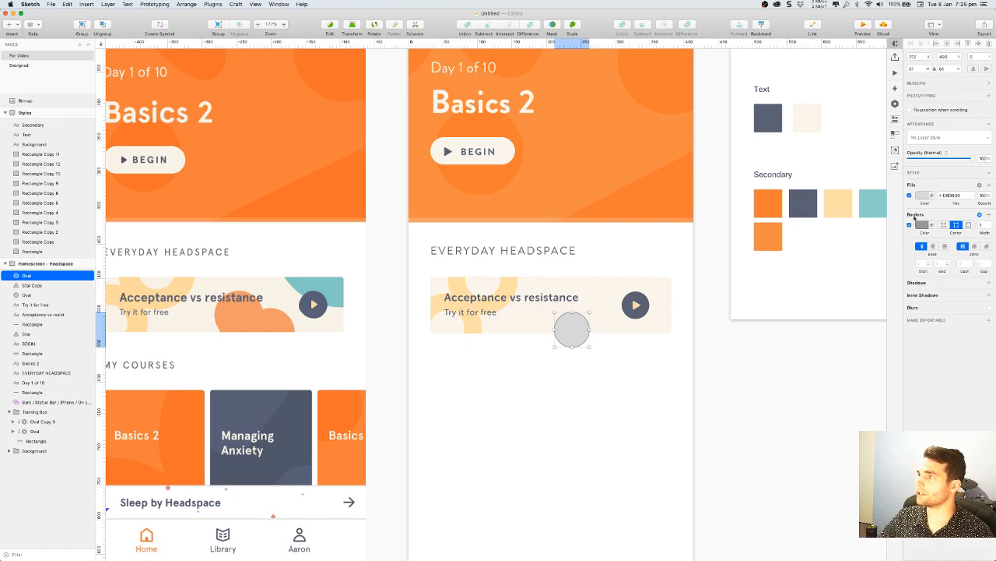
{"action": "left_click", "coordinate": [924, 195]}
{"action": "left_click", "coordinate": [915, 291]}
{"action": "left_click", "coordinate": [780, 203]}
{"action": "left_click", "coordinate": [587, 335]}
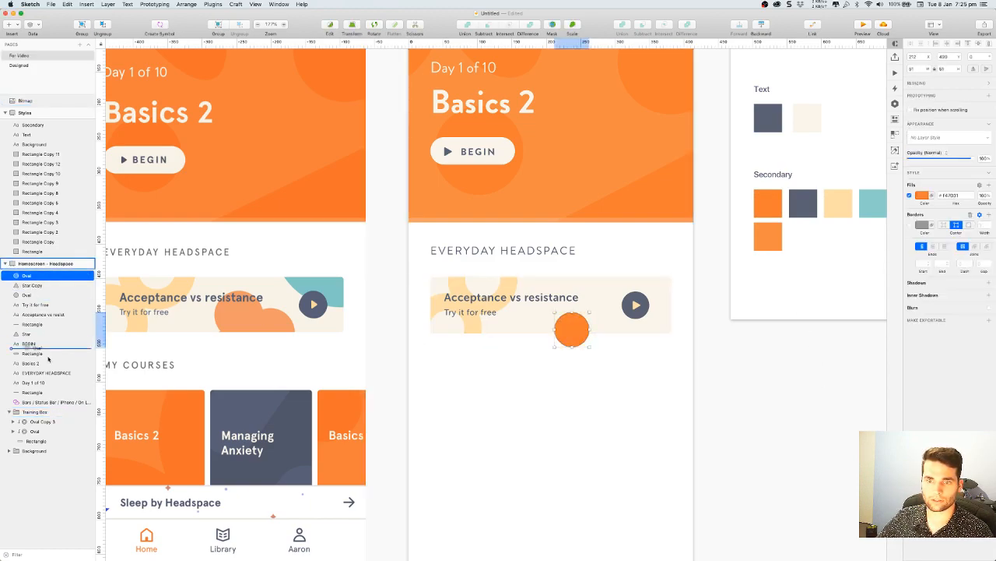
Move the new circle into the Training Box group and fill it with the lighter orange Secondary swatch
{"action": "left_click_drag", "start_coordinate": [51, 421], "coordinate": [50, 417]}
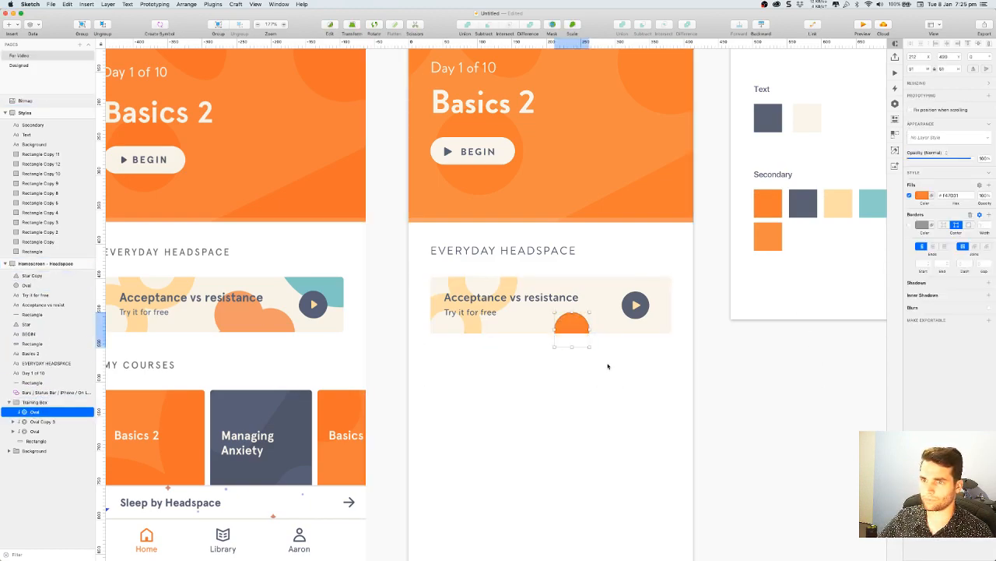
{"action": "left_click", "coordinate": [922, 195]}
{"action": "left_click", "coordinate": [919, 296]}
{"action": "left_click", "coordinate": [766, 238]}
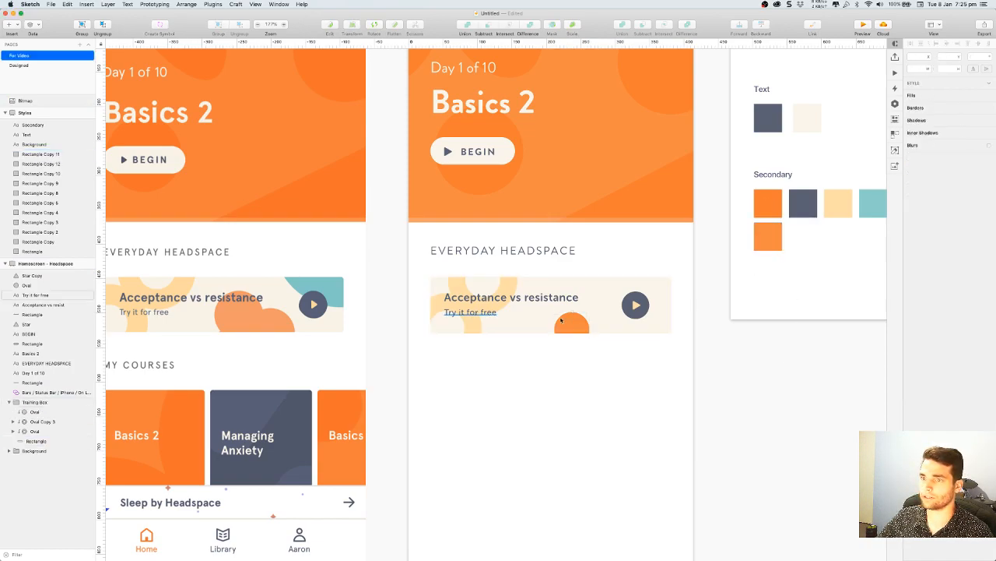
Duplicate and resize the orange circle to form a cloud-like cluster of three overlapping circles at the card's lower edge
{"action": "mouse_move", "coordinate": [575, 324]}
{"action": "left_mouse_down"}
{"action": "mouse_move", "coordinate": [574, 306]}
{"action": "mouse_move", "coordinate": [608, 347]}
{"action": "mouse_move", "coordinate": [587, 310]}
{"action": "mouse_move", "coordinate": [588, 319]}
{"action": "left_mouse_up"}
{"action": "left_click", "coordinate": [589, 326]}
{"action": "left_click_drag", "start_coordinate": [555, 289], "coordinate": [565, 299]}
{"action": "mouse_move", "coordinate": [589, 332]}
{"action": "left_mouse_down"}
{"action": "mouse_move", "coordinate": [574, 346]}
{"action": "mouse_move", "coordinate": [569, 337]}
{"action": "mouse_move", "coordinate": [601, 324]}
{"action": "left_mouse_up"}
{"action": "left_click", "coordinate": [719, 375]}
{"action": "left_click_drag", "start_coordinate": [717, 364], "coordinate": [732, 375]}
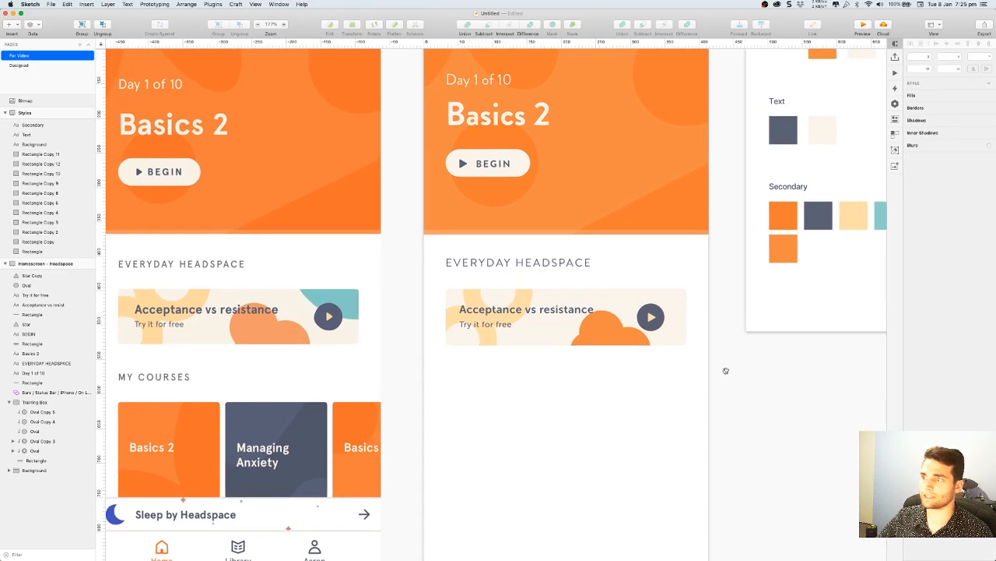
Shift the upper circle of the orange cluster slightly to the left
{"action": "left_click", "coordinate": [608, 322]}
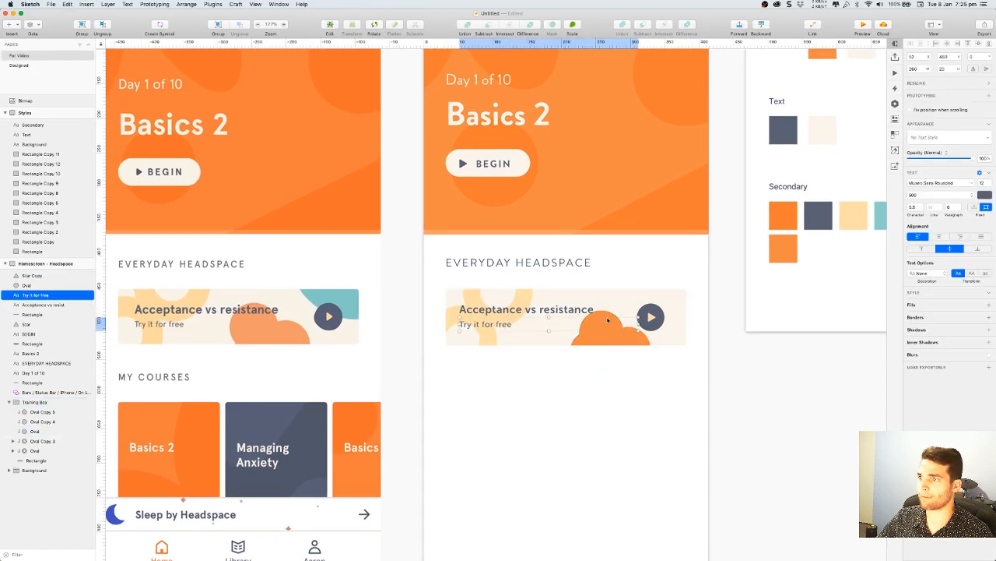
{"action": "left_click", "coordinate": [604, 331]}
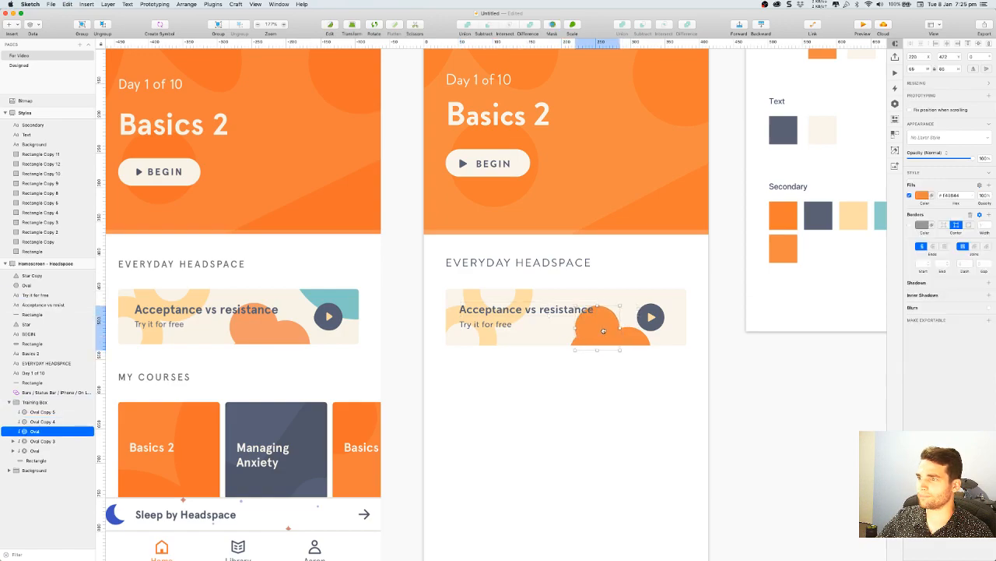
{"action": "left_click", "coordinate": [776, 451]}
{"action": "scroll", "coordinate": [772, 390], "scroll_direction": "up", "scroll_amount": 1}
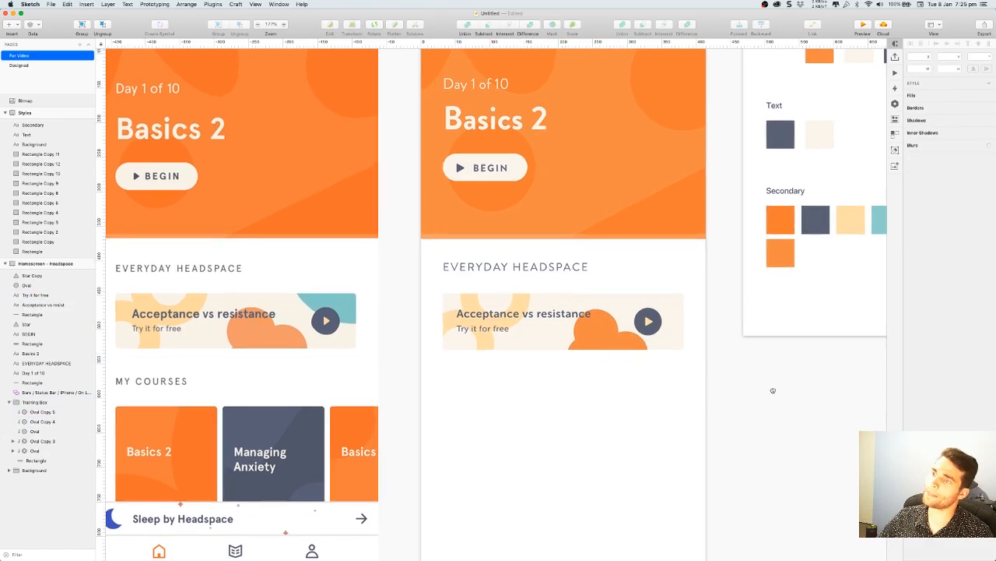
Copy an orange circle to the card's upper-right corner, enlarge it and reshape its points into a wide, shallow curve
{"action": "left_click_drag", "start_coordinate": [633, 342], "coordinate": [703, 323]}
{"action": "scroll", "coordinate": [689, 320], "scroll_direction": "up", "scroll_amount": 5}
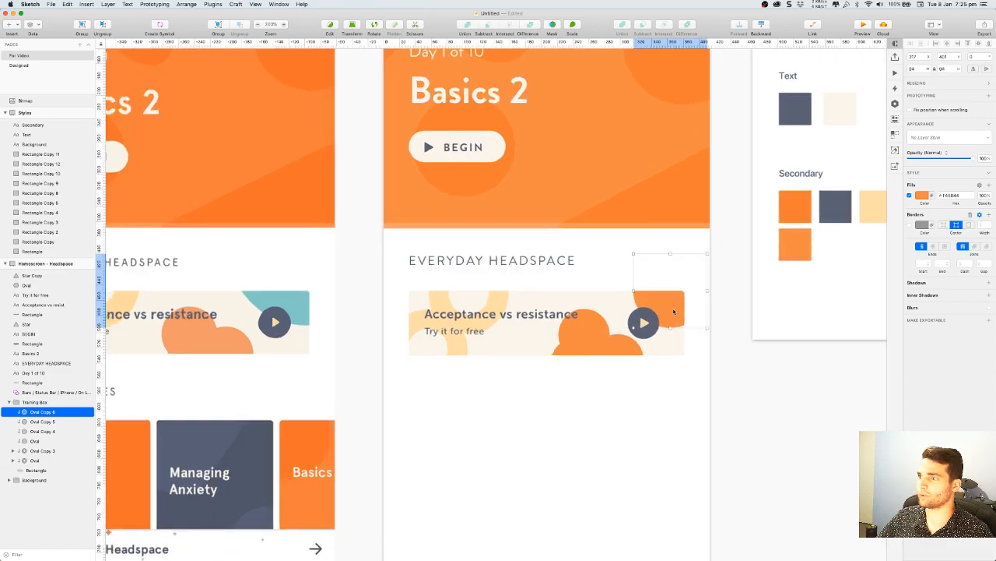
{"action": "double_click", "coordinate": [666, 305]}
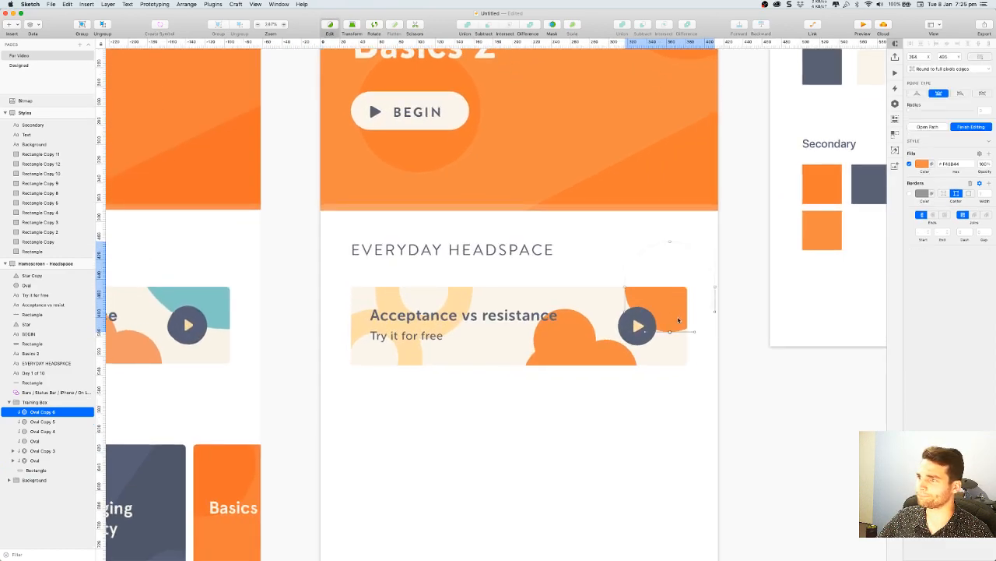
{"action": "left_click_drag", "start_coordinate": [671, 335], "coordinate": [677, 326]}
{"action": "mouse_move", "coordinate": [625, 287]}
{"action": "left_mouse_down"}
{"action": "mouse_move", "coordinate": [605, 268]}
{"action": "mouse_move", "coordinate": [608, 283]}
{"action": "left_mouse_up"}
{"action": "mouse_move", "coordinate": [678, 329]}
{"action": "left_mouse_down"}
{"action": "mouse_move", "coordinate": [673, 310]}
{"action": "mouse_move", "coordinate": [671, 319]}
{"action": "left_mouse_up"}
{"action": "key", "text": "Escape"}
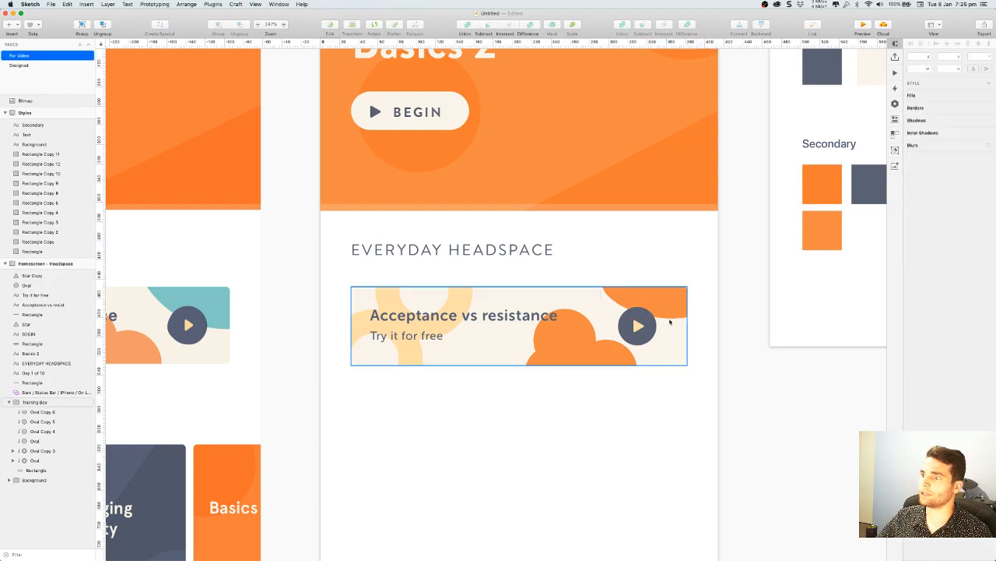
Fill the curved shape in the card's upper-right corner with the teal Secondary swatch
{"action": "left_click", "coordinate": [922, 195]}
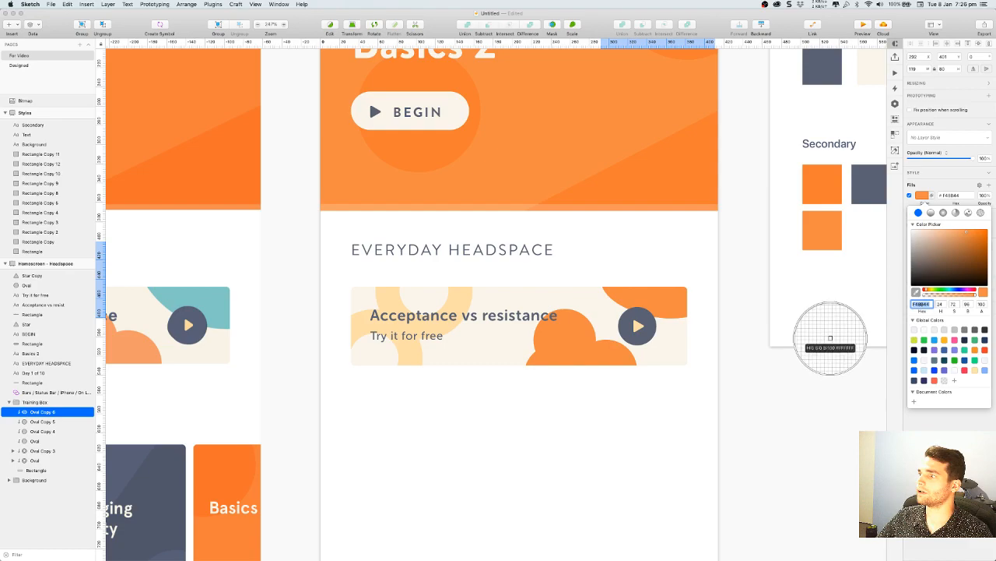
{"action": "key", "text": "Escape"}
{"action": "scroll", "coordinate": [836, 331], "scroll_direction": "down", "scroll_amount": 4}
{"action": "left_click", "coordinate": [748, 322]}
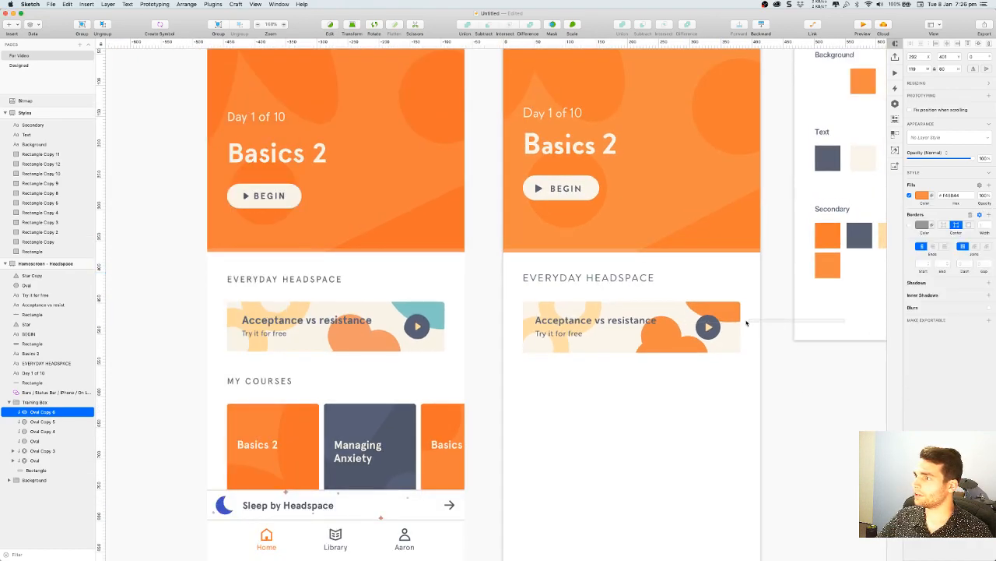
{"action": "scroll", "coordinate": [833, 316], "scroll_direction": "right", "scroll_amount": 3}
{"action": "left_click", "coordinate": [604, 311]}
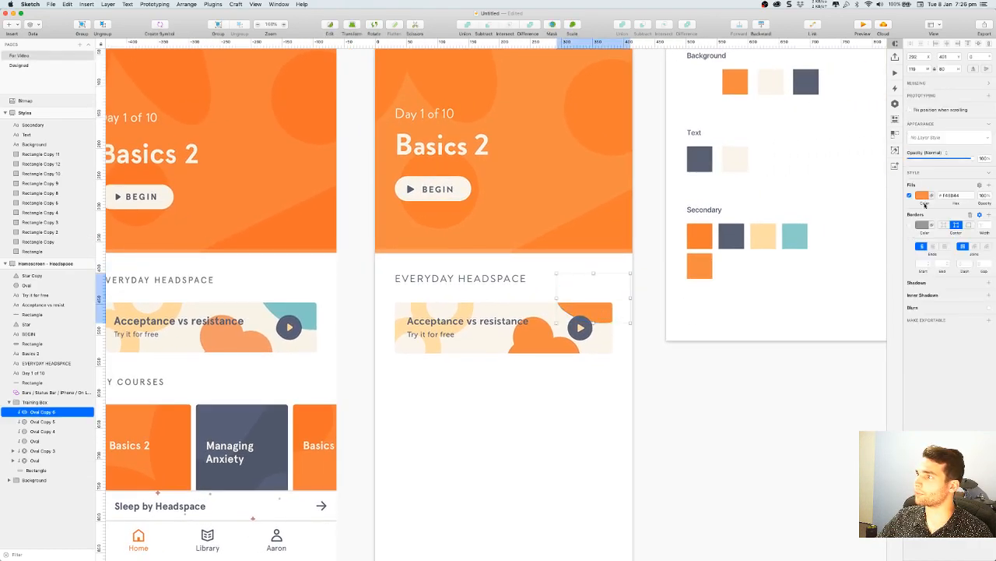
{"action": "left_click", "coordinate": [922, 196]}
{"action": "left_click", "coordinate": [778, 403]}
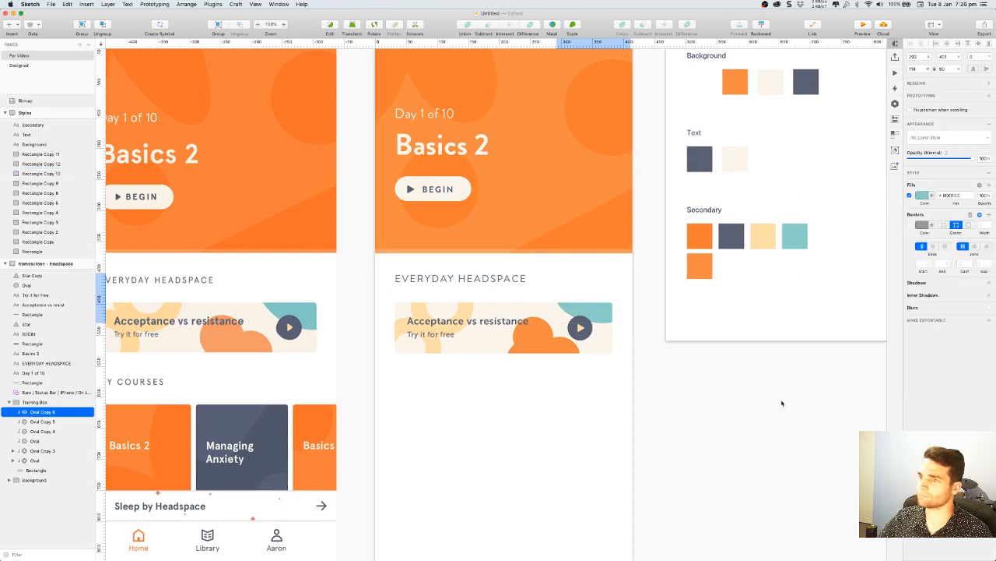
Collapse the Training Box group in the layer list and clear the selection
{"action": "left_click", "coordinate": [747, 394]}
{"action": "scroll", "coordinate": [753, 387], "scroll_direction": "left", "scroll_amount": 3}
{"action": "scroll", "coordinate": [752, 387], "scroll_direction": "down", "scroll_amount": 3}
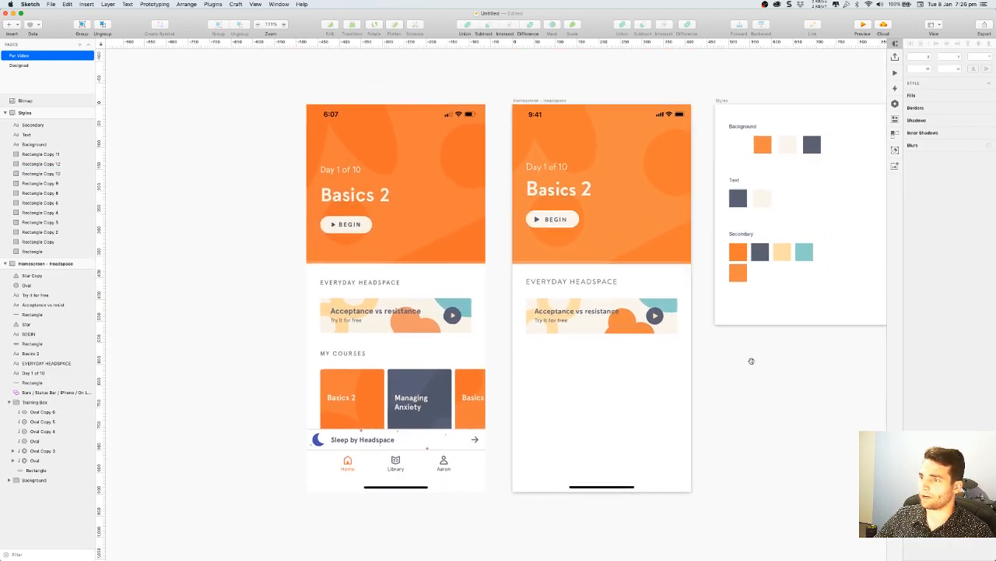
{"action": "scroll", "coordinate": [736, 343], "scroll_direction": "down", "scroll_amount": 1}
{"action": "left_click", "coordinate": [644, 284]}
{"action": "left_click", "coordinate": [690, 332]}
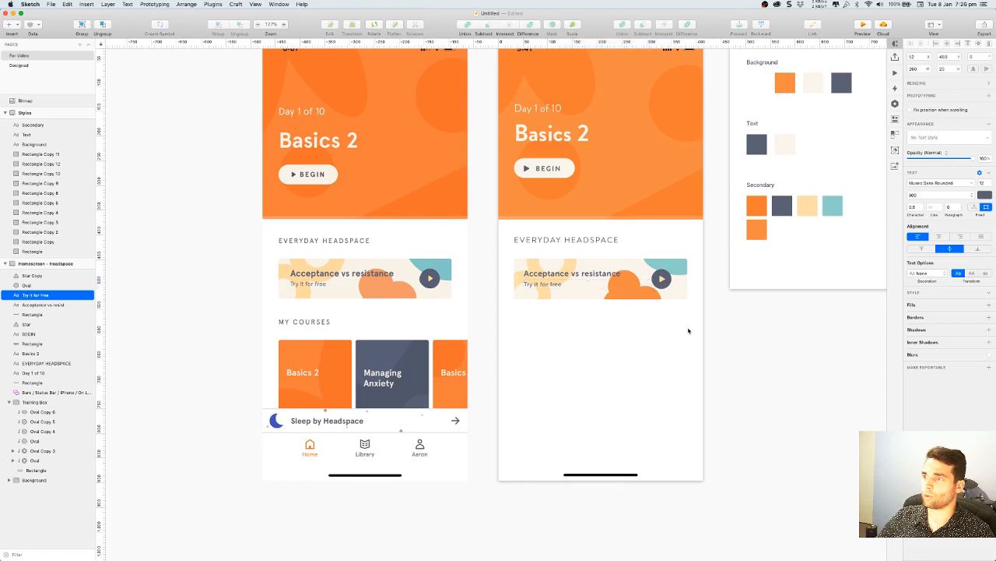
{"action": "left_click", "coordinate": [680, 293]}
{"action": "left_click", "coordinate": [9, 402]}
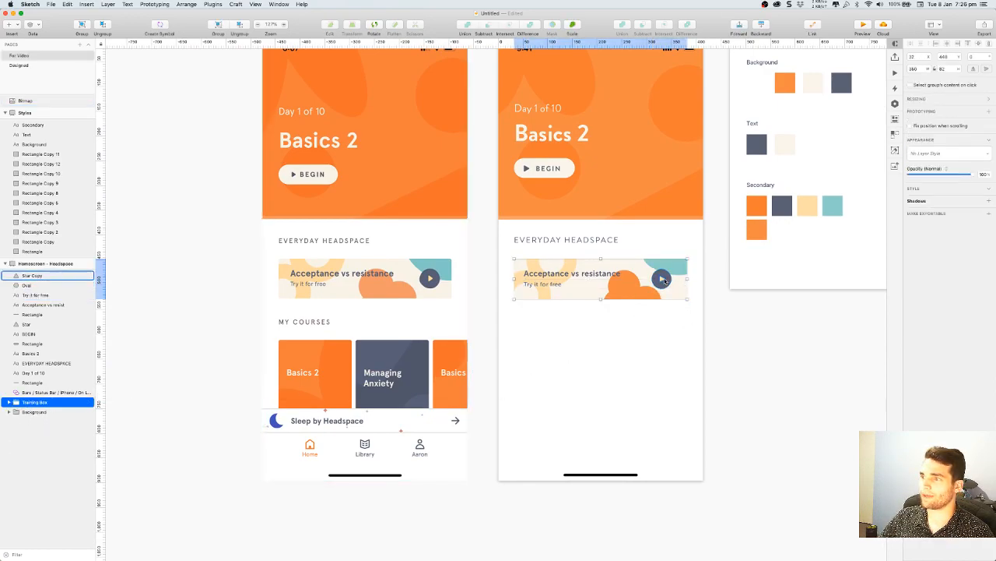
{"action": "left_click", "coordinate": [749, 363]}
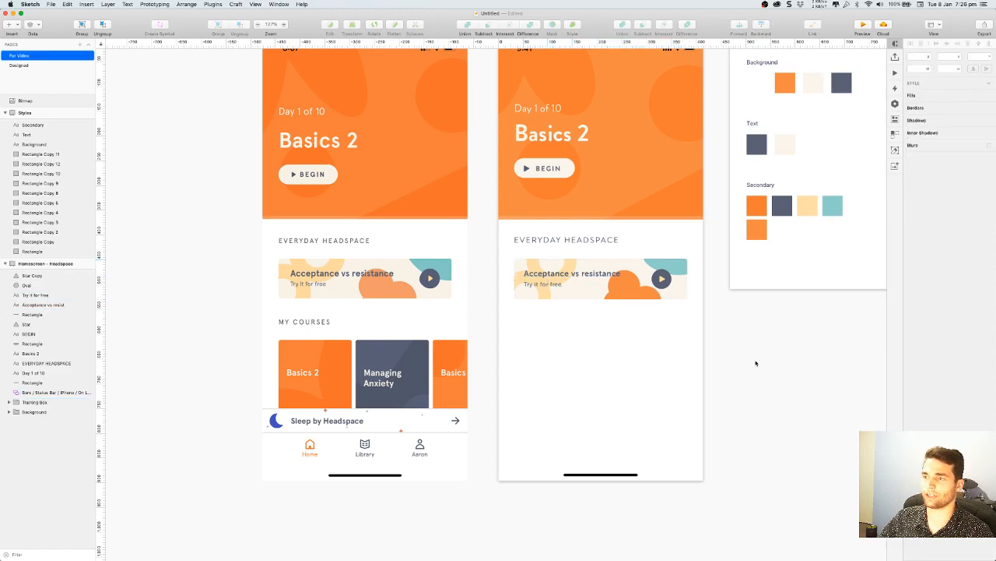
Duplicate the EVERYDAY HEADSPACE heading and place the copy about 32 px below the card
{"action": "scroll", "coordinate": [743, 362], "scroll_direction": "up", "scroll_amount": 2}
{"action": "left_click_drag", "start_coordinate": [558, 227], "coordinate": [558, 315]}
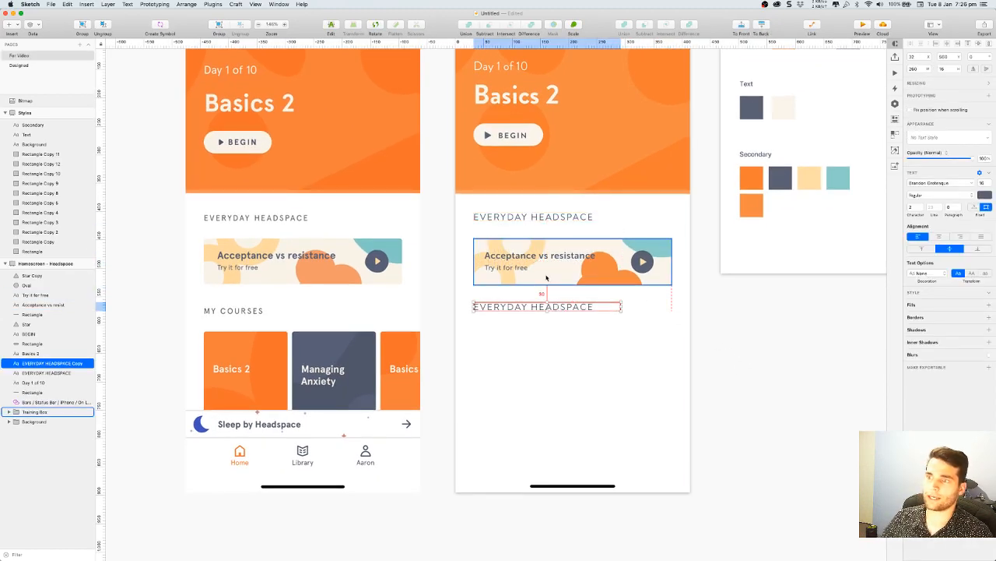
{"action": "key", "text": "Down"}
{"action": "key", "text": "Down"}
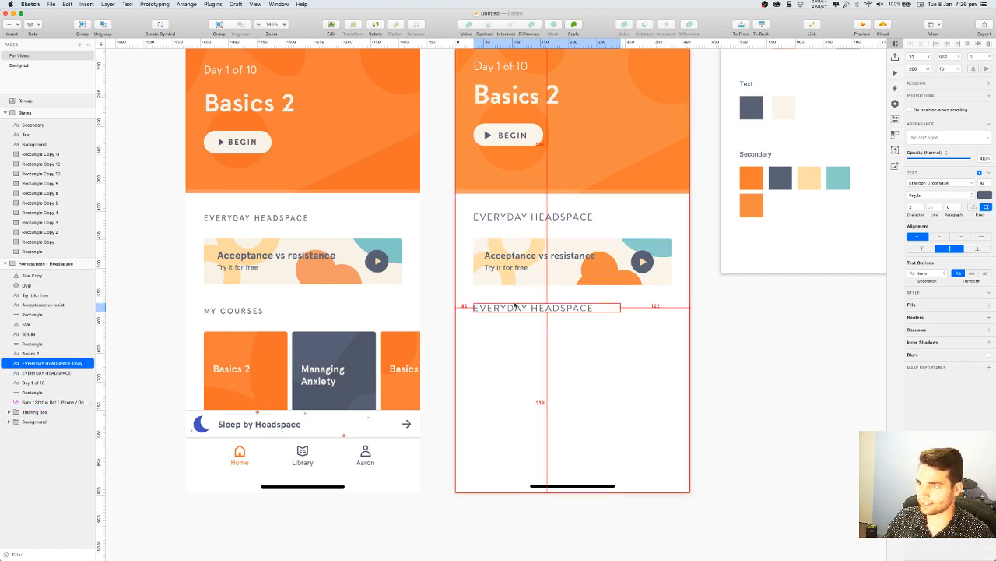
Change the copied heading's text to MY COURSES
{"action": "double_click", "coordinate": [510, 308]}
{"action": "type", "text": "MY"}
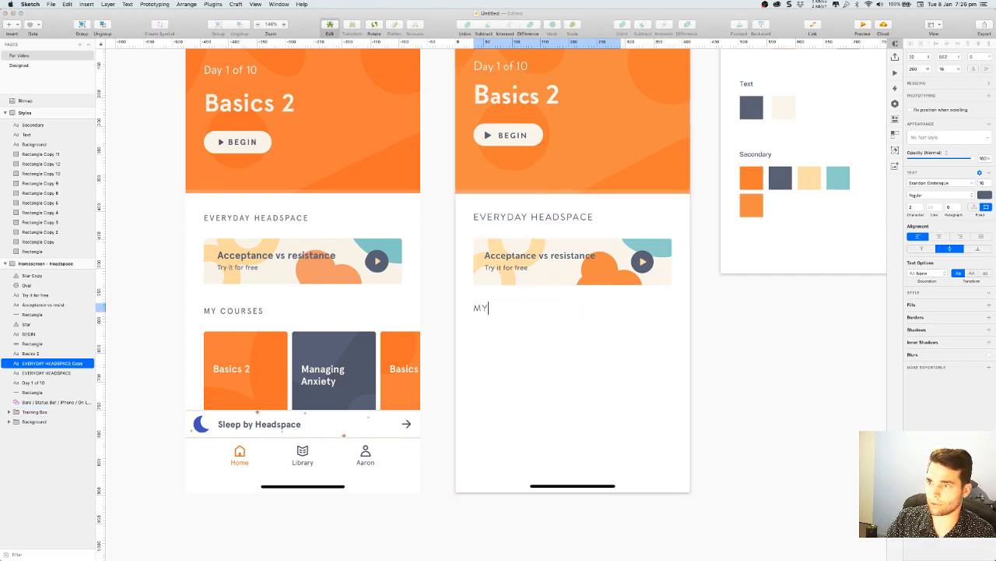
{"action": "key", "text": "Escape"}
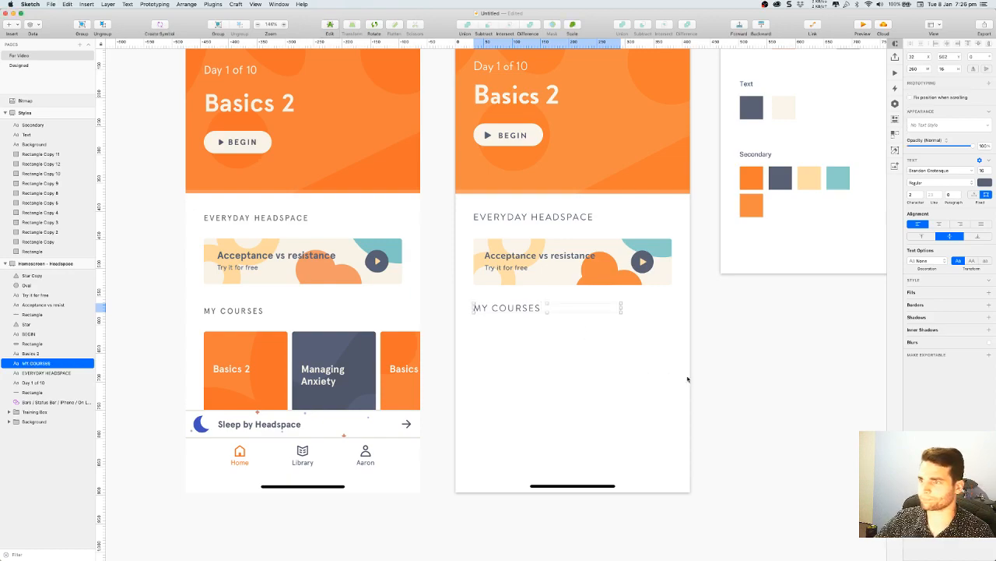
{"action": "key", "text": "Escape"}
Insert a rectangle about 160 by 179 px below the MY COURSES heading and align its left edge with the heading at X 32
{"action": "left_click", "coordinate": [11, 24]}
{"action": "mouse_move", "coordinate": [47, 35]}
{"action": "left_click", "coordinate": [105, 35]}
{"action": "left_click_drag", "start_coordinate": [477, 331], "coordinate": [569, 430]}
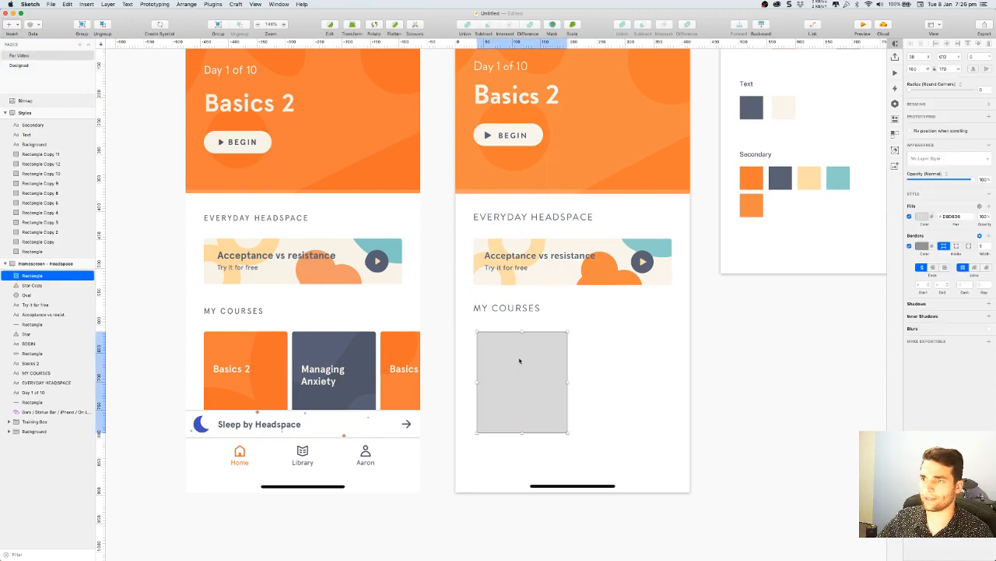
{"action": "key", "text": "alt+Left"}
{"action": "key", "text": "alt+Left"}
{"action": "key", "text": "alt+Left"}
{"action": "key", "text": "alt+Left"}
{"action": "key", "text": "alt+Left"}
{"action": "key", "text": "alt+Left"}
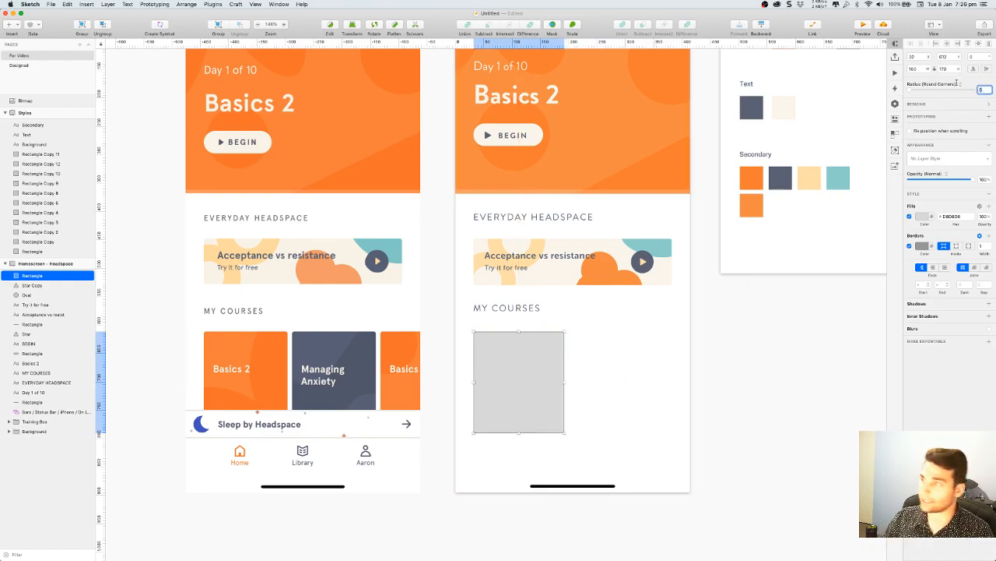
Give the course rectangle a corner radius of 4, remove its border and fill it with orange sampled from the reference's Basics 2 card
{"action": "left_click", "coordinate": [922, 217]}
{"action": "left_click", "coordinate": [917, 313]}
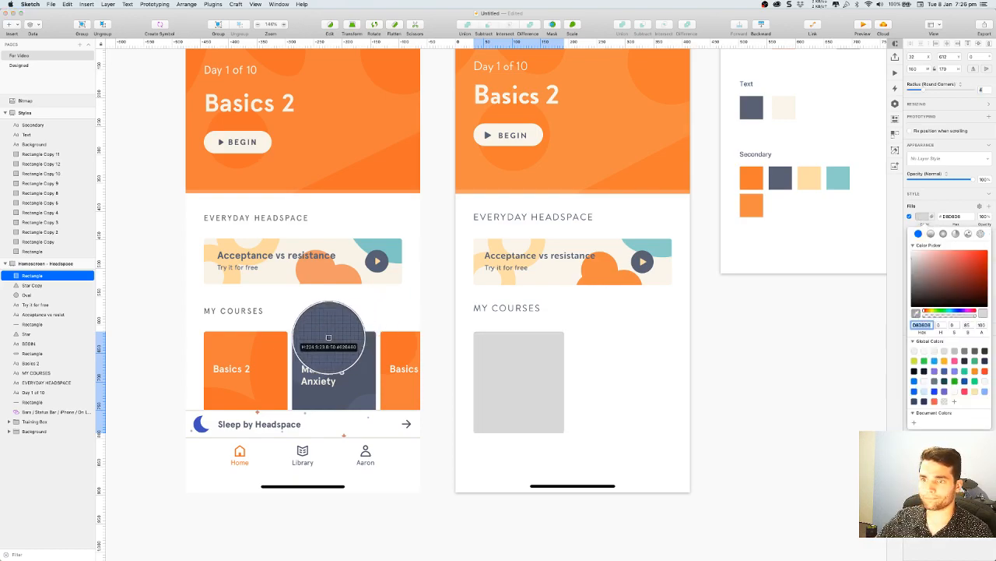
{"action": "left_click", "coordinate": [269, 355]}
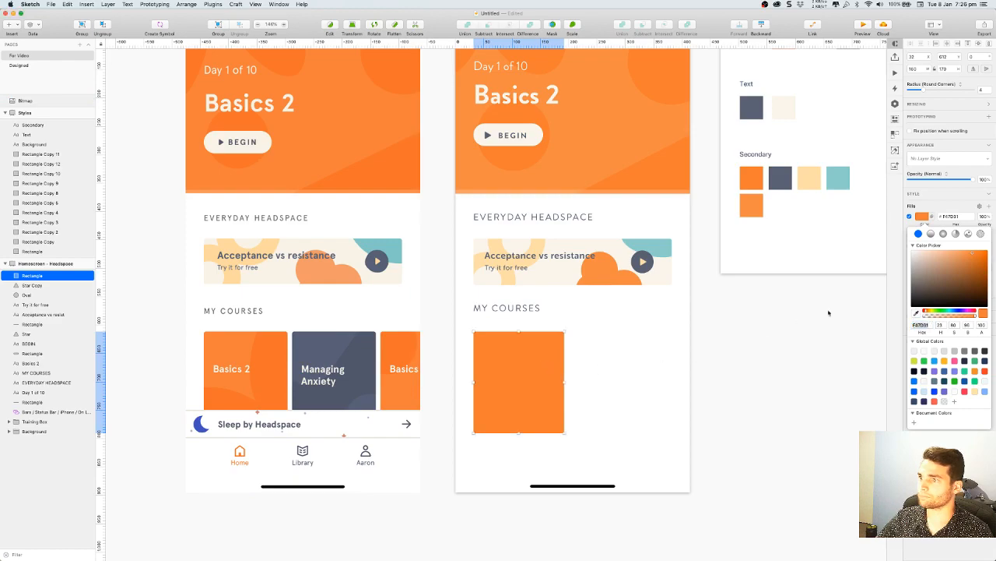
{"action": "left_click", "coordinate": [774, 350]}
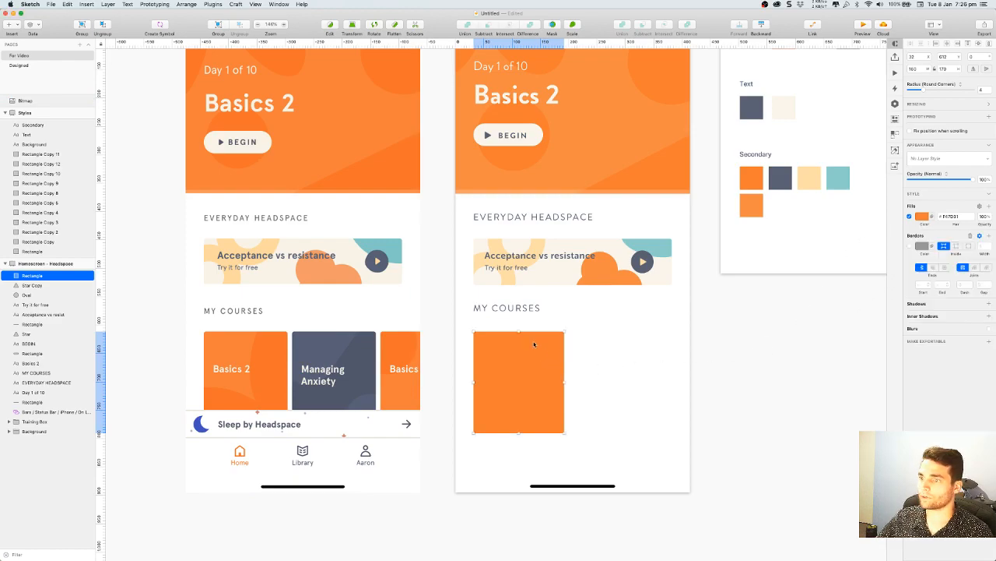
{"action": "left_click", "coordinate": [588, 360]}
{"action": "left_click", "coordinate": [542, 403]}
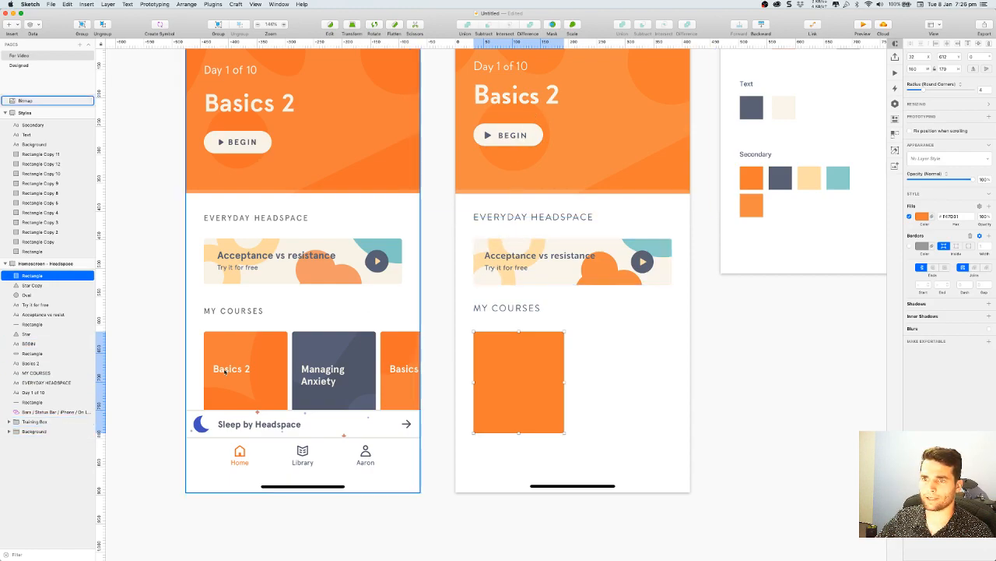
Copy the Basics 2 title onto the orange course card, raise it above the rectangle and set its font size to 16
{"action": "left_click_drag", "start_coordinate": [542, 97], "coordinate": [541, 383]}
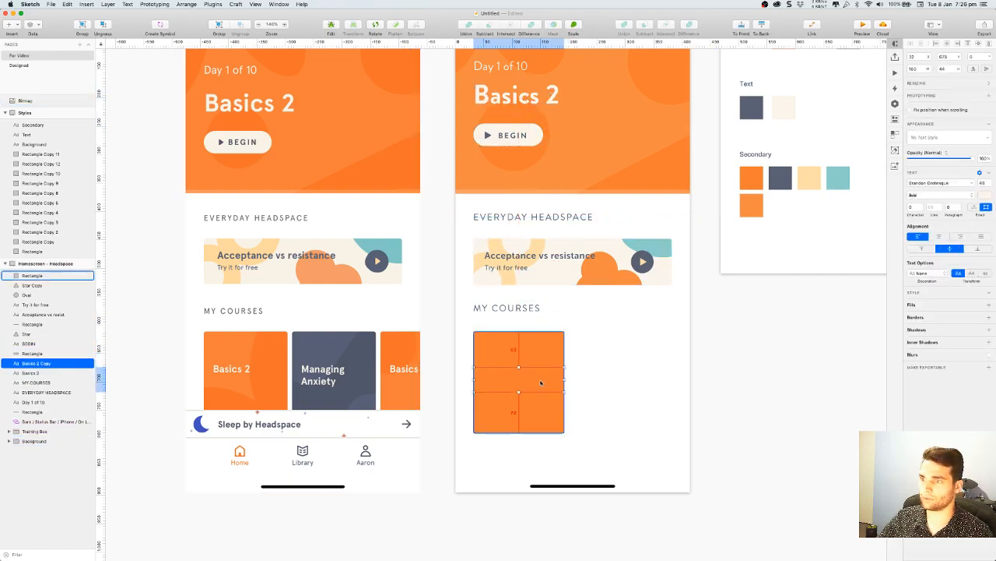
{"action": "left_click_drag", "start_coordinate": [49, 366], "coordinate": [39, 271]}
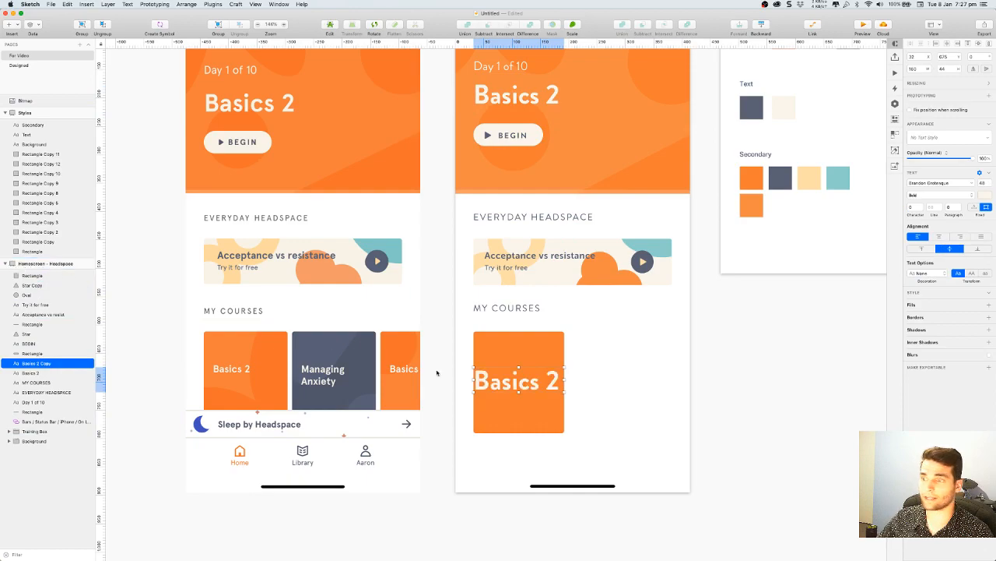
{"action": "double_click", "coordinate": [528, 379]}
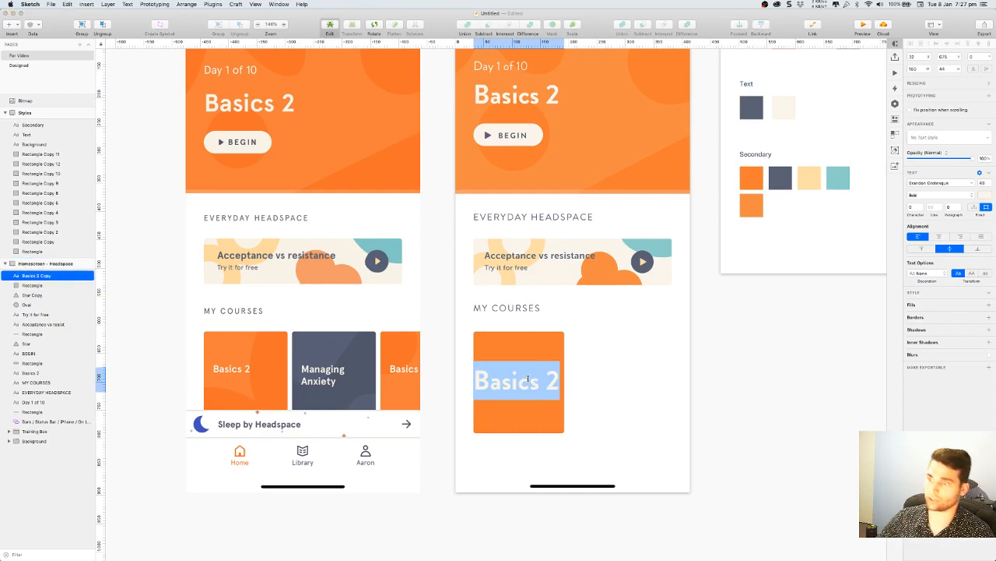
{"action": "left_click", "coordinate": [975, 181]}
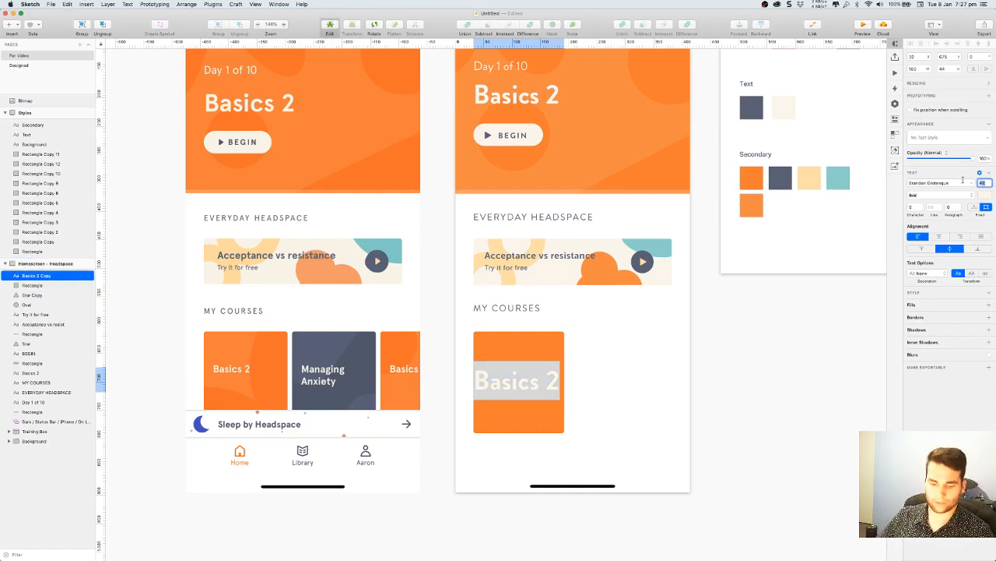
{"action": "type", "text": "16"}
{"action": "key", "text": "Return"}
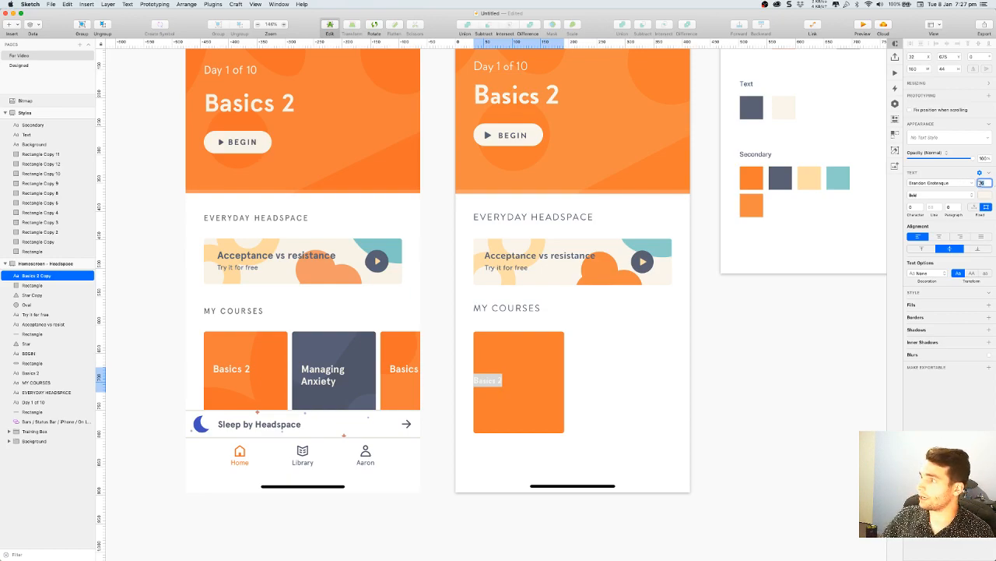
Set the font size of the Basics 2 title on the course card to 24
{"action": "type", "text": "24"}
{"action": "key", "text": "Return"}
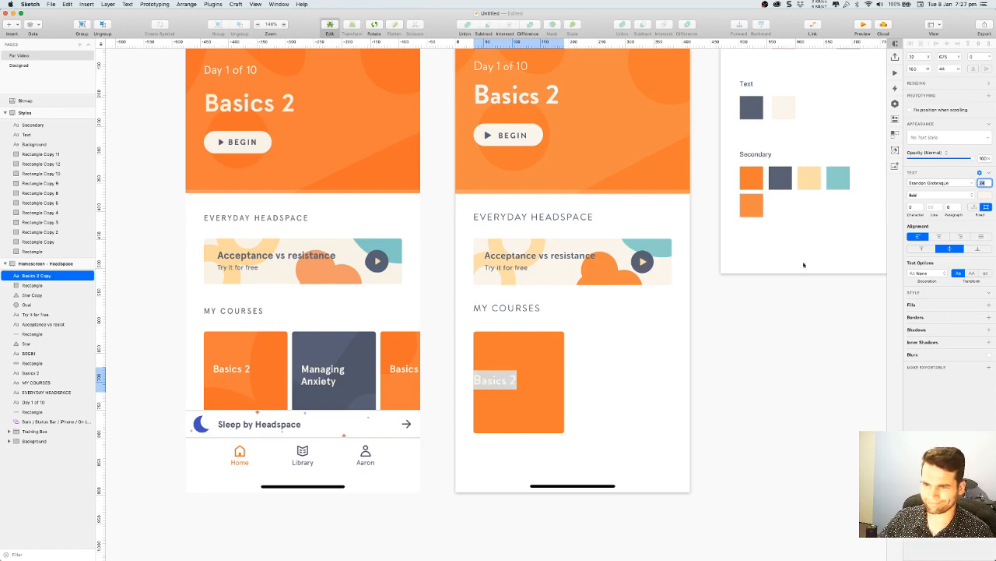
{"action": "key", "text": "Escape"}
Position the card's Basics 2 title at X 52, Y 660 and narrow its text box to fit the words
{"action": "left_click_drag", "start_coordinate": [499, 376], "coordinate": [513, 366]}
{"action": "key", "text": "alt"}
{"action": "key", "text": "Down"}
{"action": "key", "text": "Down"}
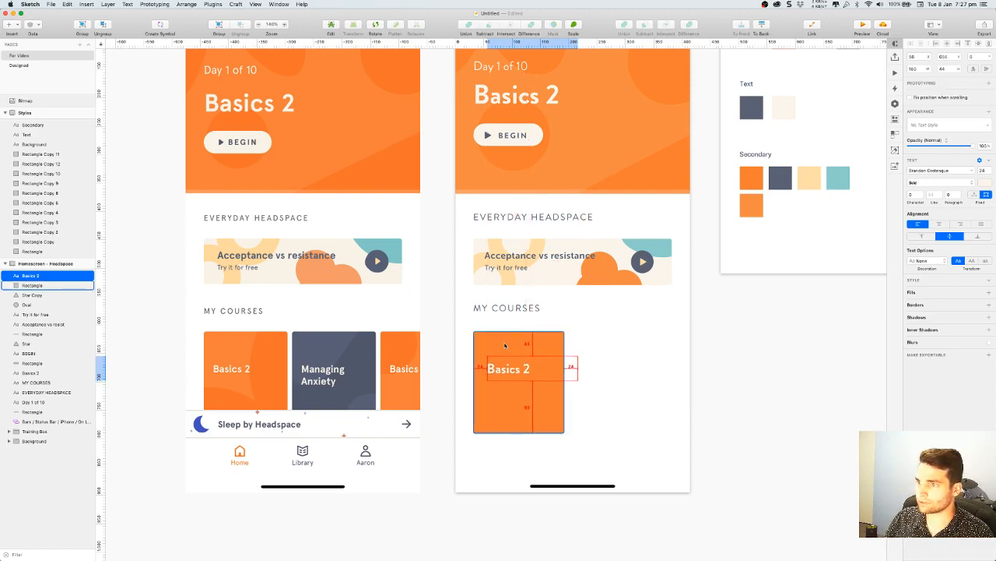
{"action": "key", "text": "Down"}
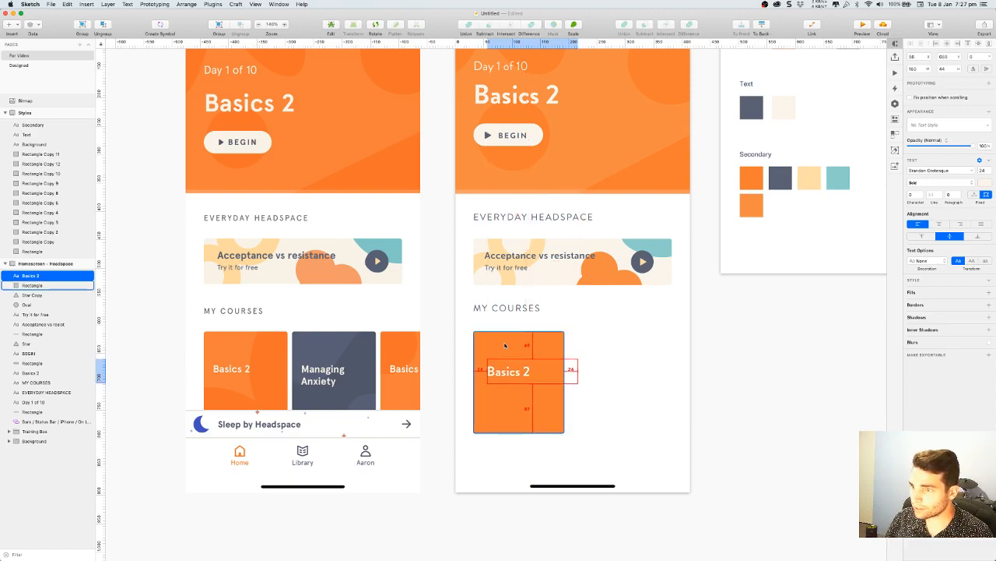
{"action": "key", "text": "Left"}
{"action": "key", "text": "Left"}
{"action": "key", "text": "Left"}
{"action": "key", "text": "Left"}
{"action": "key", "text": "Left"}
{"action": "key", "text": "Left"}
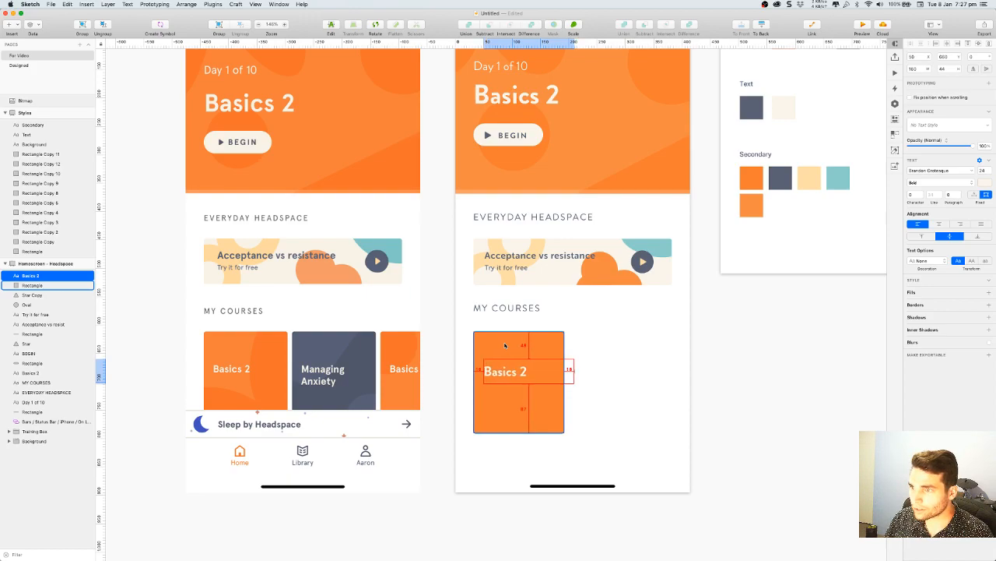
{"action": "key", "text": "Right"}
{"action": "key", "text": "Right"}
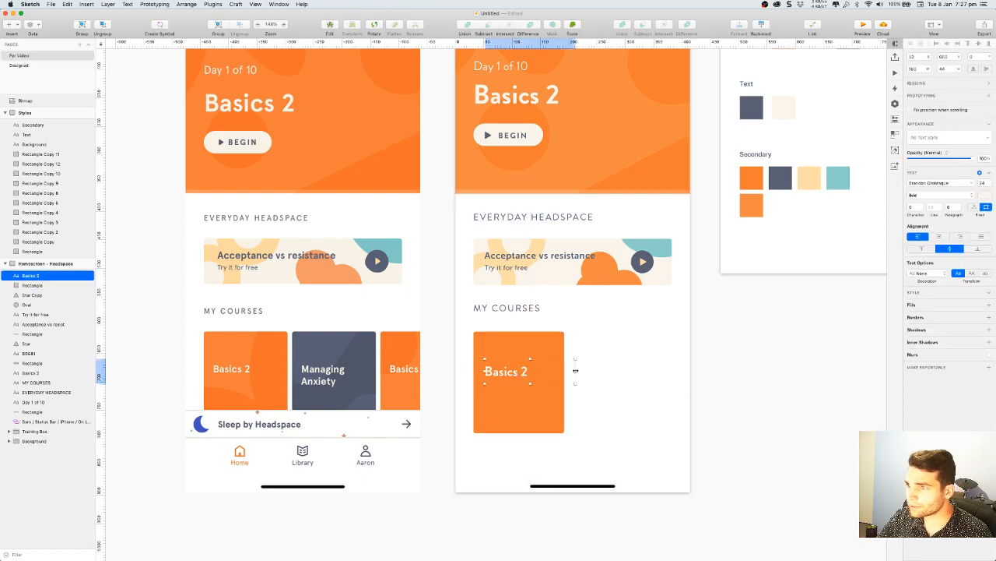
{"action": "left_click_drag", "start_coordinate": [575, 371], "coordinate": [533, 372]}
{"action": "left_click", "coordinate": [567, 376]}
{"action": "scroll", "coordinate": [576, 369], "scroll_direction": "right", "scroll_amount": 2}
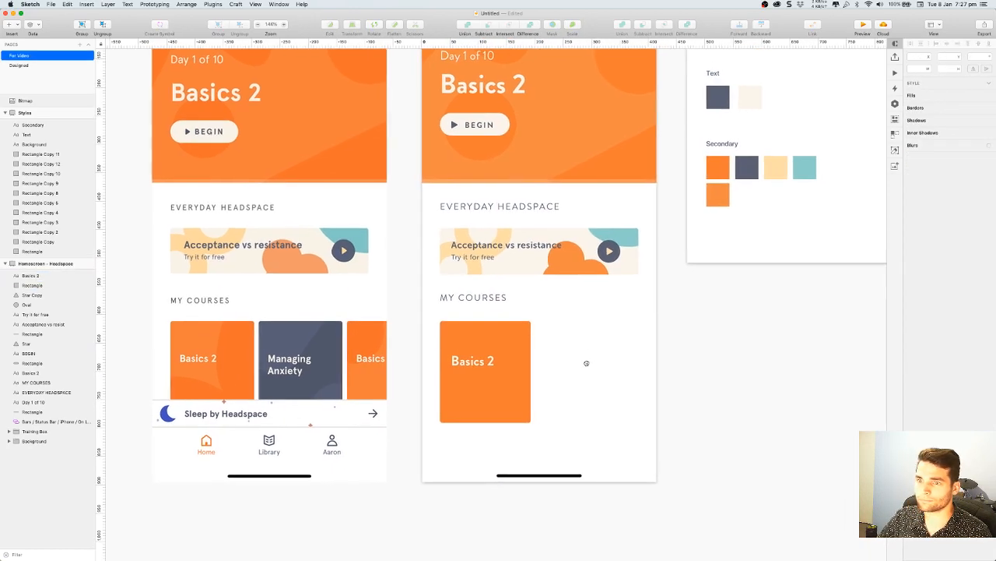
{"action": "scroll", "coordinate": [577, 372], "scroll_direction": "down", "scroll_amount": 1}
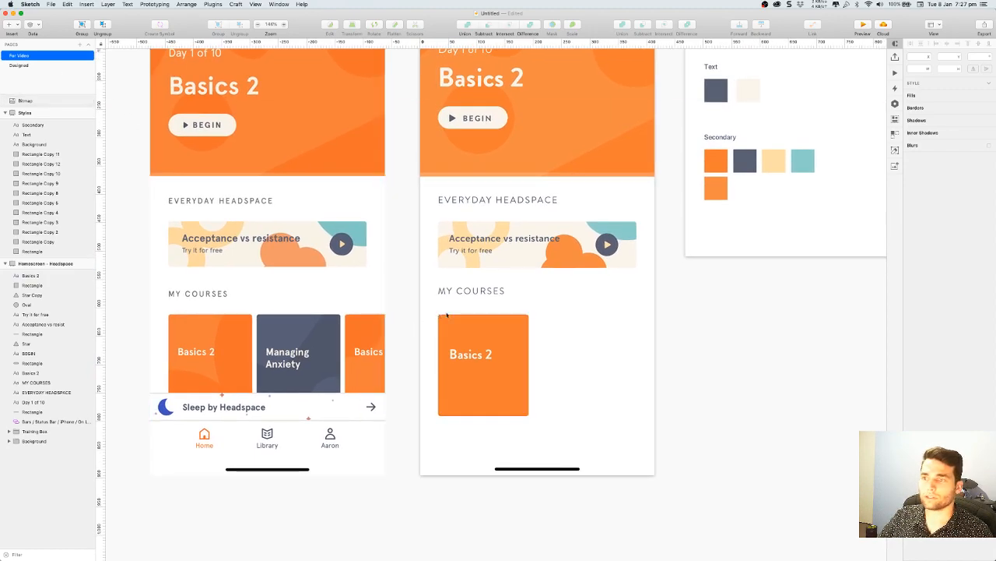
{"action": "left_click_drag", "start_coordinate": [554, 315], "coordinate": [480, 420]}
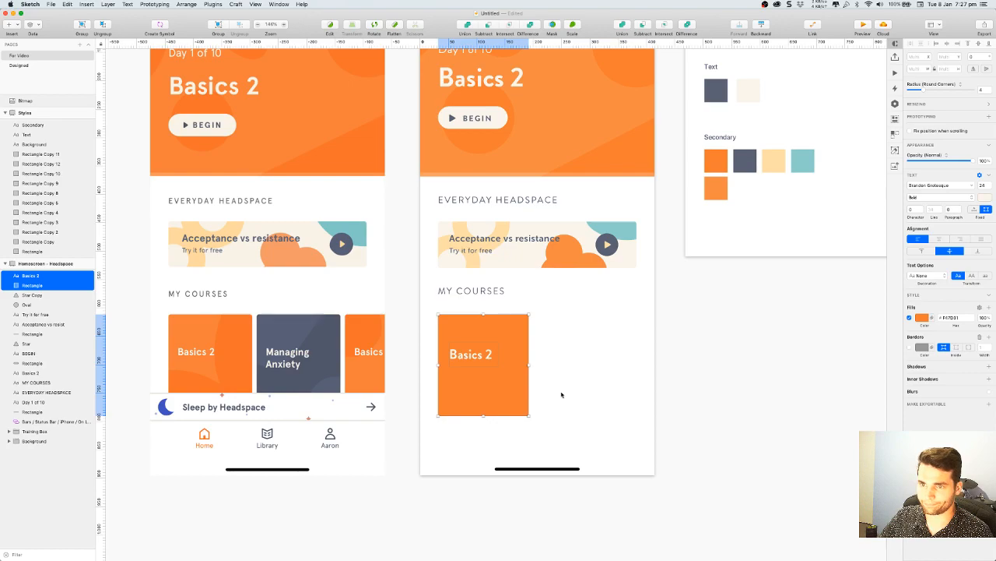
{"action": "left_click", "coordinate": [563, 361]}
{"action": "left_click", "coordinate": [11, 25]}
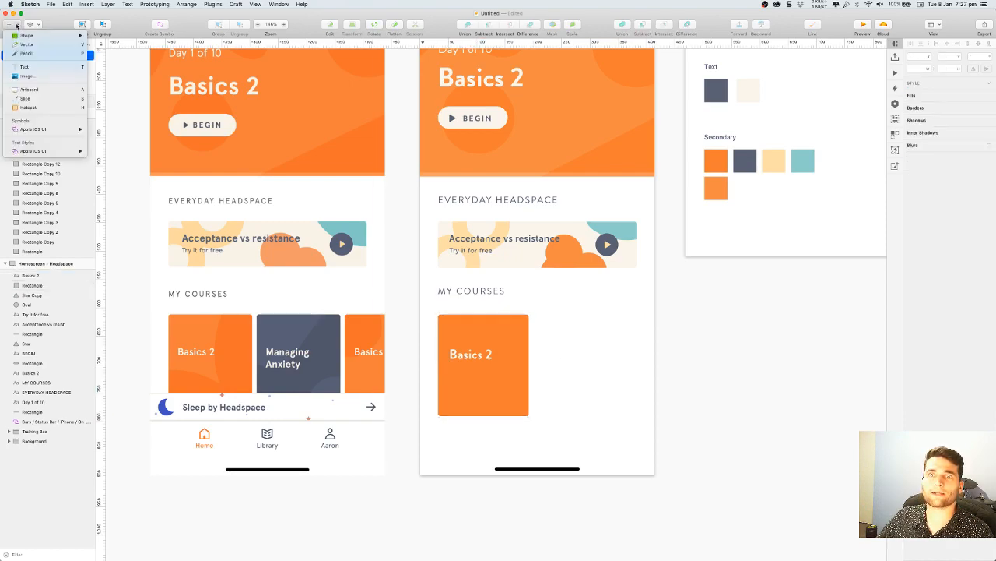
{"action": "mouse_move", "coordinate": [29, 36]}
{"action": "left_click", "coordinate": [191, 107]}
{"action": "key", "text": "o"}
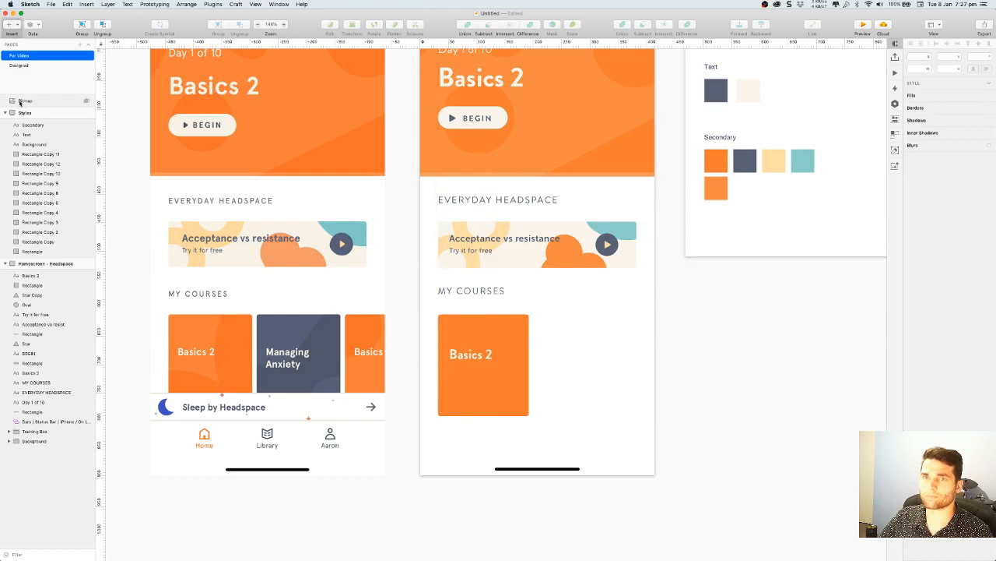
{"action": "left_click", "coordinate": [26, 26]}
{"action": "mouse_move", "coordinate": [26, 36]}
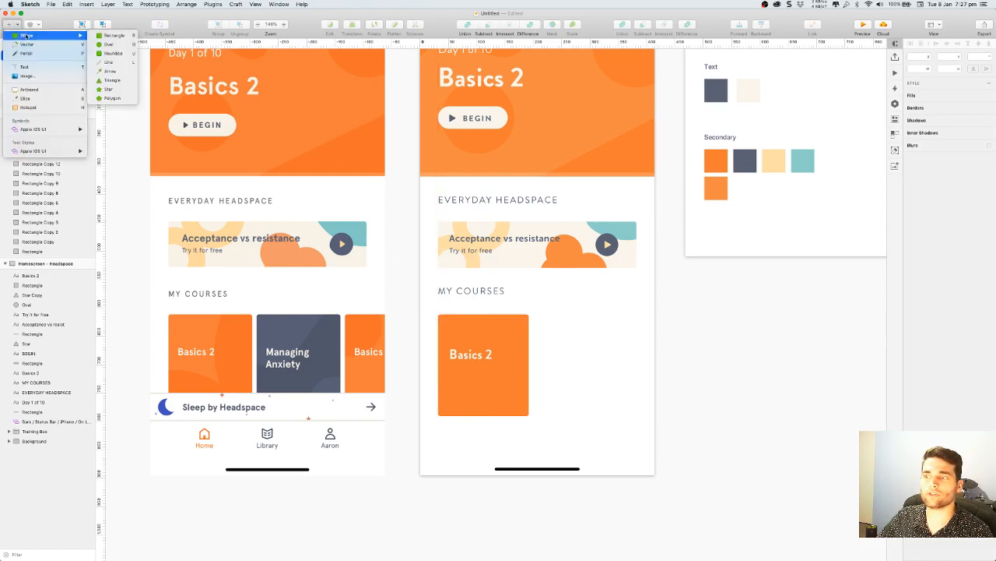
{"action": "left_click", "coordinate": [242, 122]}
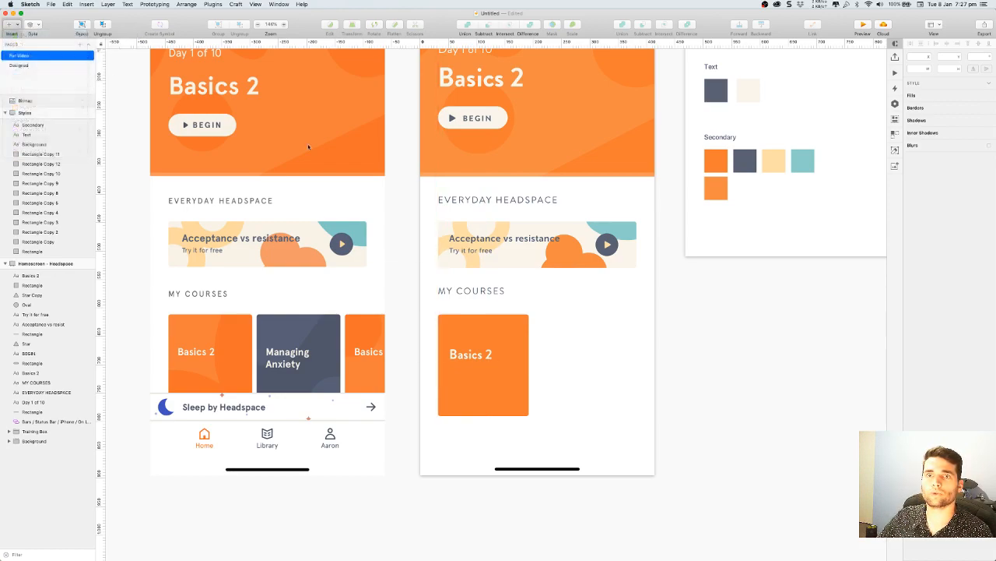
{"action": "left_click", "coordinate": [11, 28]}
{"action": "left_click", "coordinate": [31, 44]}
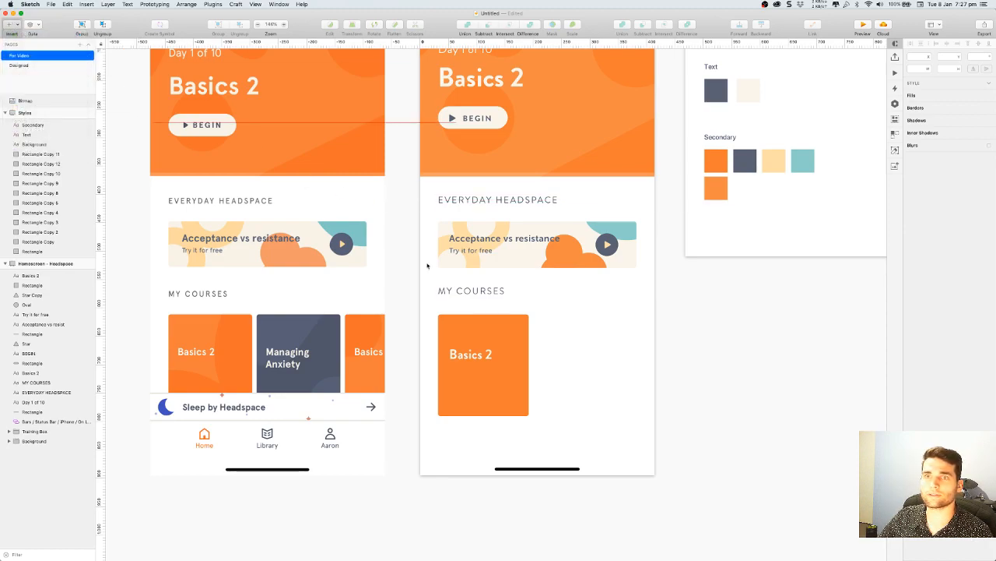
Fill the course card's rectangle with the lighter orange sampled from the second row of the Secondary swatches
{"action": "left_click", "coordinate": [474, 329]}
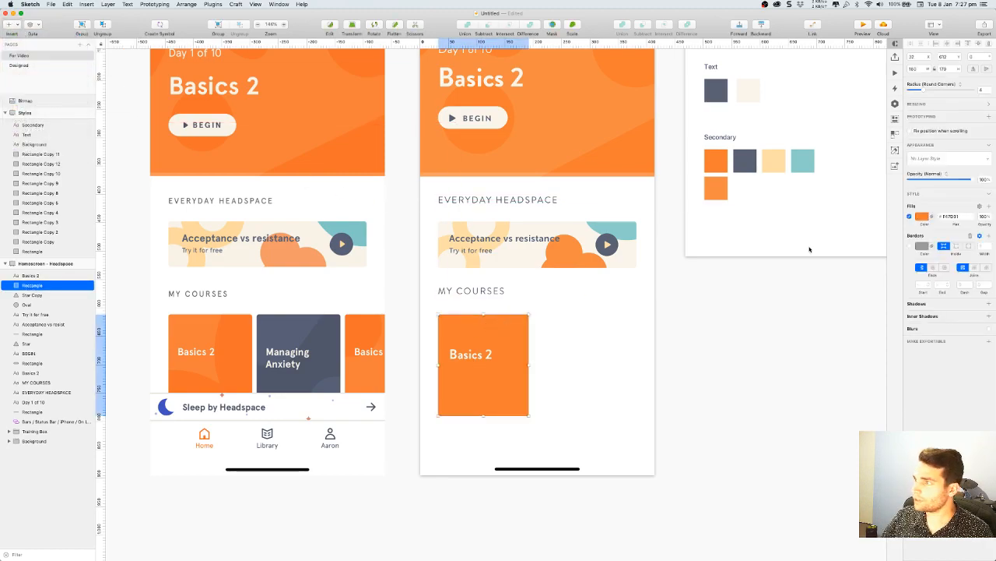
{"action": "left_click", "coordinate": [922, 218]}
{"action": "left_click", "coordinate": [917, 315]}
{"action": "left_click", "coordinate": [716, 187]}
{"action": "left_click", "coordinate": [719, 341]}
Insert a circle about 161 px across over the card's lower-left corner and fill it with the first Secondary orange swatch's colour
{"action": "left_click", "coordinate": [19, 26]}
{"action": "mouse_move", "coordinate": [39, 33]}
{"action": "left_click", "coordinate": [109, 34]}
{"action": "left_click_drag", "start_coordinate": [498, 341], "coordinate": [494, 419]}
{"action": "left_click_drag", "start_coordinate": [431, 375], "coordinate": [521, 466]}
{"action": "left_click_drag", "start_coordinate": [492, 433], "coordinate": [479, 429]}
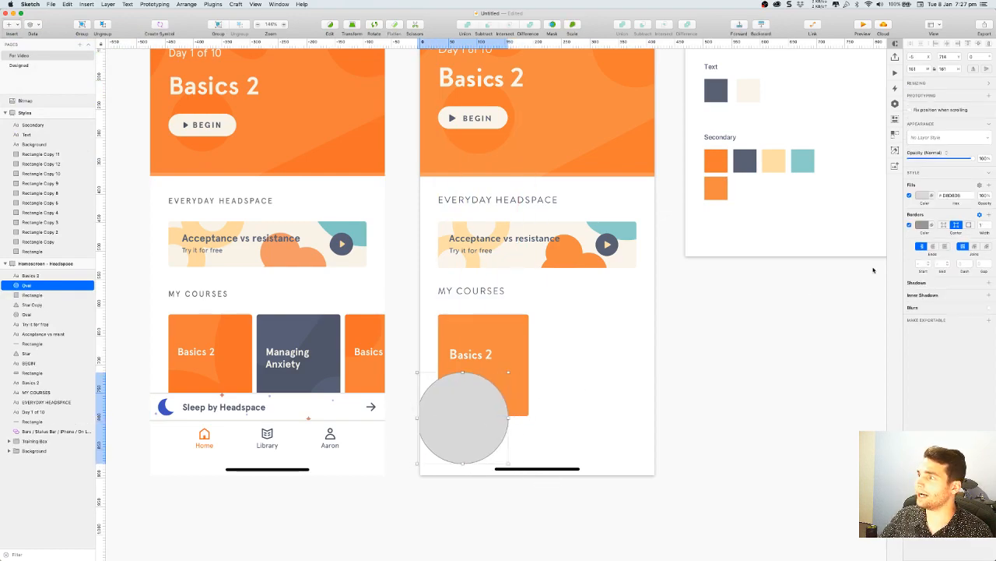
{"action": "left_click", "coordinate": [922, 195]}
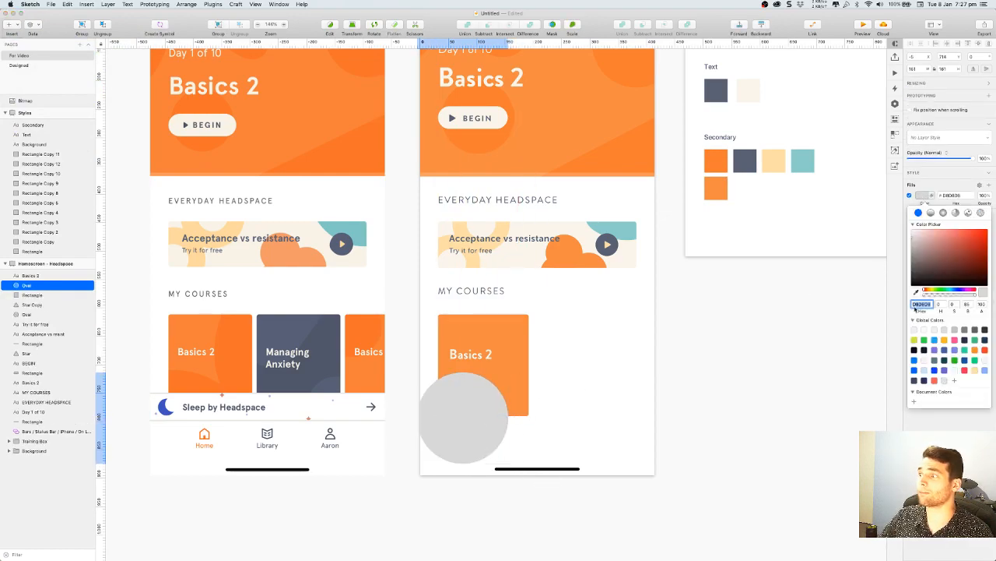
{"action": "left_click", "coordinate": [915, 292]}
{"action": "left_click", "coordinate": [716, 161]}
Duplicate the orange circle, enlarge the copy and place it over the right side of the course card
{"action": "left_click_drag", "start_coordinate": [489, 417], "coordinate": [544, 362]}
{"action": "left_click_drag", "start_coordinate": [570, 404], "coordinate": [603, 437]}
{"action": "left_click_drag", "start_coordinate": [556, 381], "coordinate": [558, 373]}
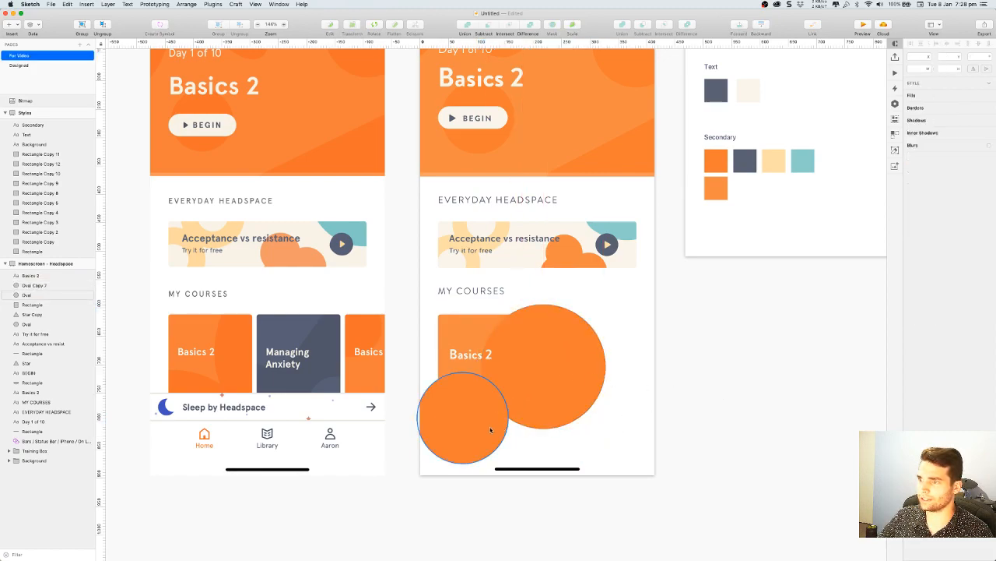
Group the card rectangle with both circles as Courses box and move the group just above Training Box in the layer order
{"action": "left_click", "coordinate": [487, 429], "text": "shift"}
{"action": "left_click", "coordinate": [524, 411], "text": "shift"}
{"action": "left_click", "coordinate": [611, 319]}
{"action": "left_click", "coordinate": [471, 335]}
{"action": "left_click", "coordinate": [462, 397], "text": "shift"}
{"action": "left_click", "coordinate": [543, 412], "text": "shift"}
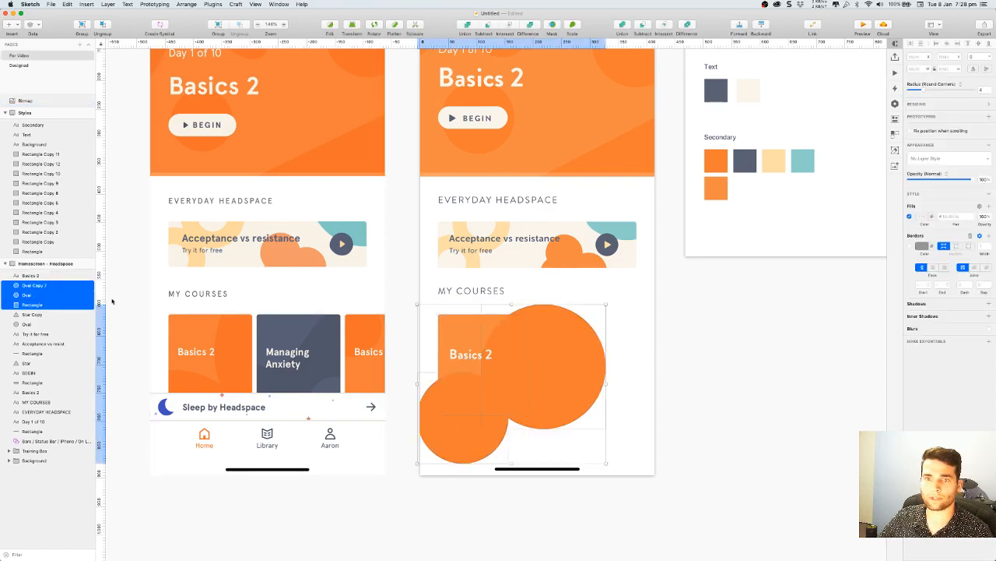
{"action": "key", "text": "super+g"}
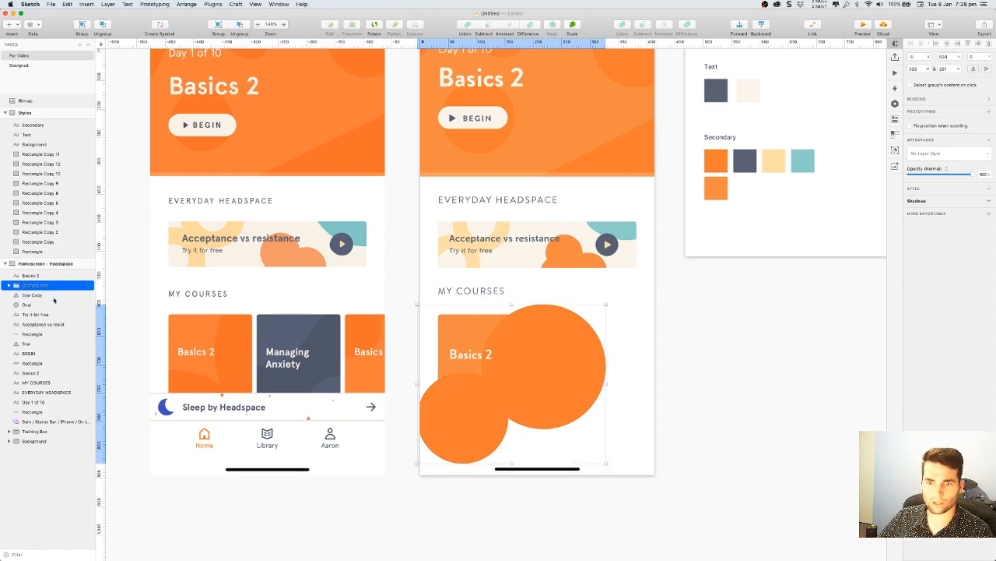
{"action": "left_click_drag", "start_coordinate": [44, 426], "coordinate": [12, 422]}
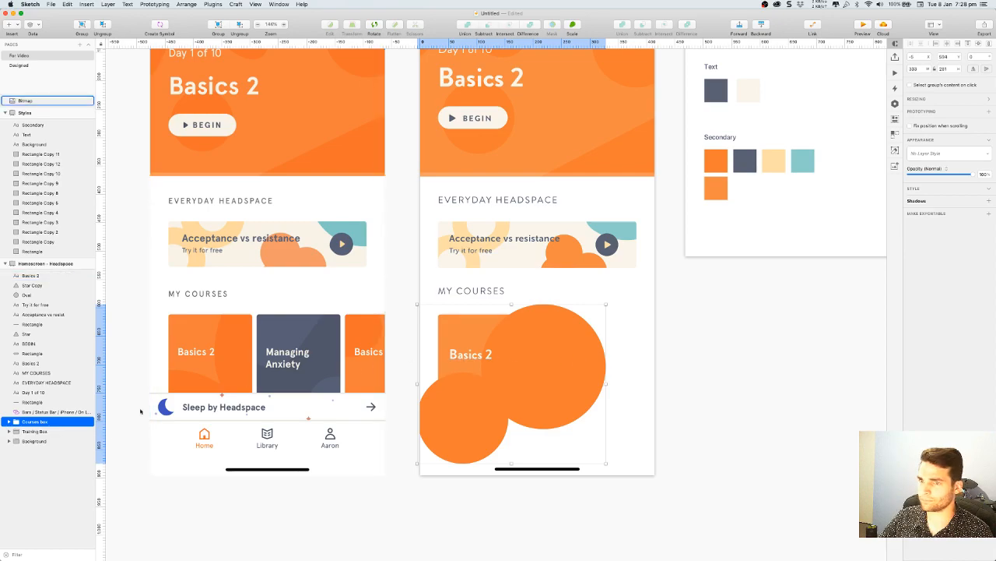
Make the rectangle inside the Courses box group a mask that clips both circles to the card
{"action": "left_click", "coordinate": [9, 422]}
{"action": "left_click", "coordinate": [26, 452]}
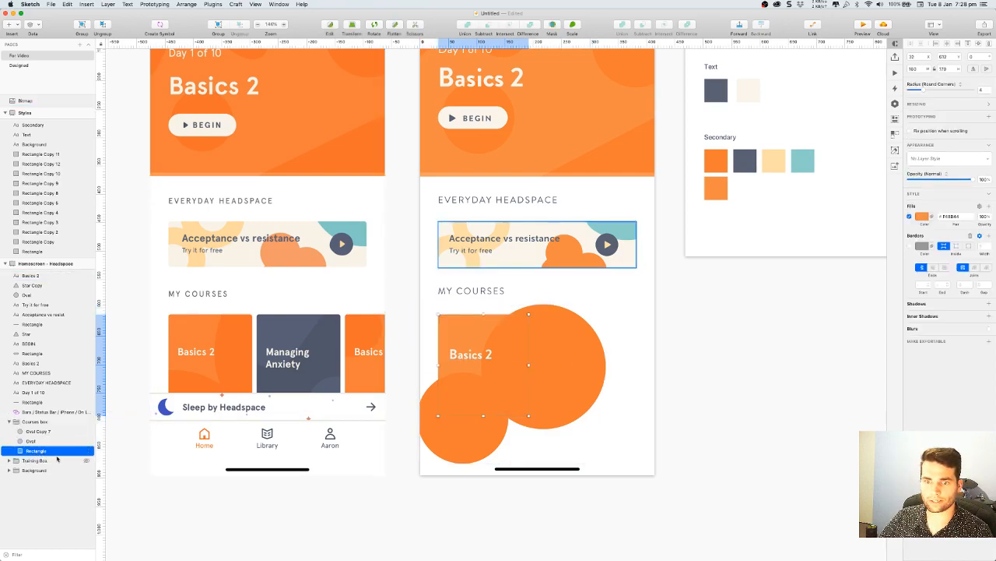
{"action": "right_click", "coordinate": [61, 456]}
{"action": "left_click", "coordinate": [79, 544]}
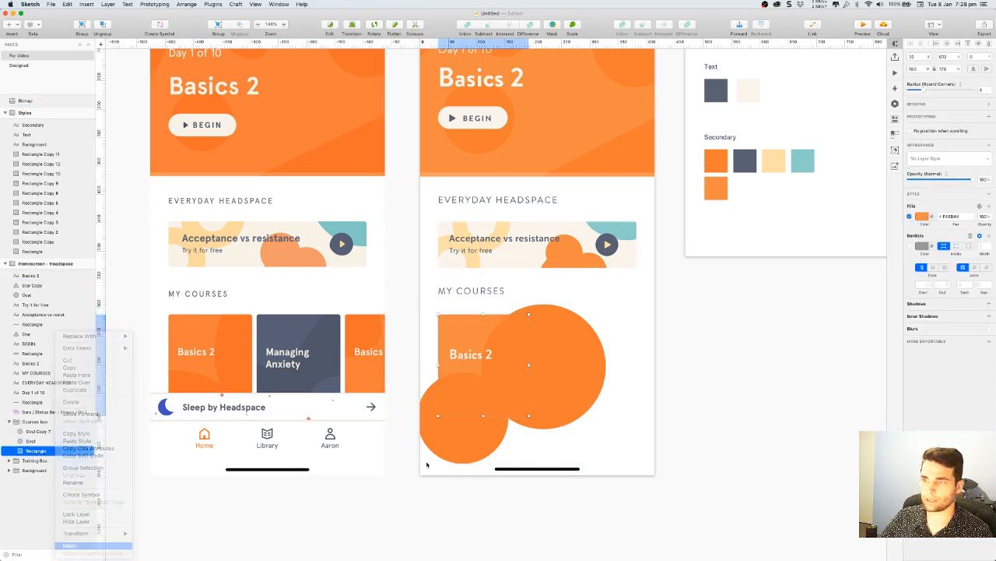
{"action": "left_click", "coordinate": [734, 393]}
{"action": "scroll", "coordinate": [721, 393], "scroll_direction": "down", "scroll_amount": 1}
{"action": "scroll", "coordinate": [721, 393], "scroll_direction": "down", "scroll_amount": 1}
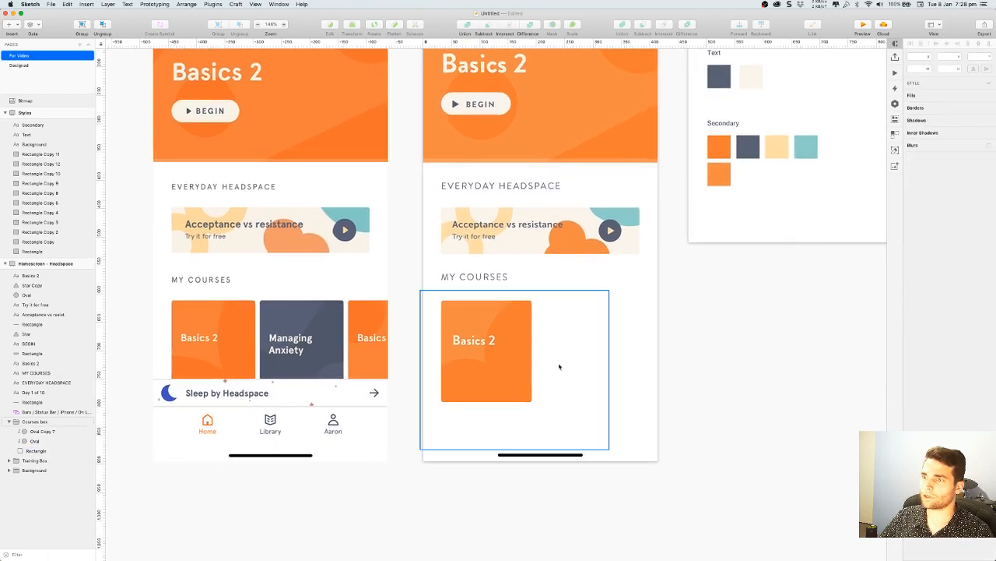
{"action": "left_click", "coordinate": [515, 367]}
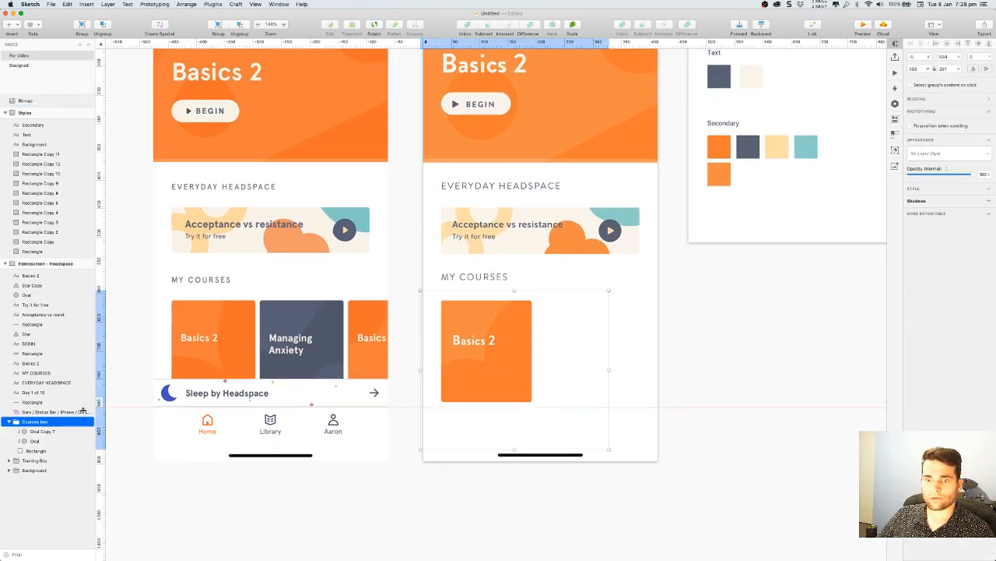
{"action": "left_click", "coordinate": [366, 493]}
{"action": "left_click", "coordinate": [500, 364]}
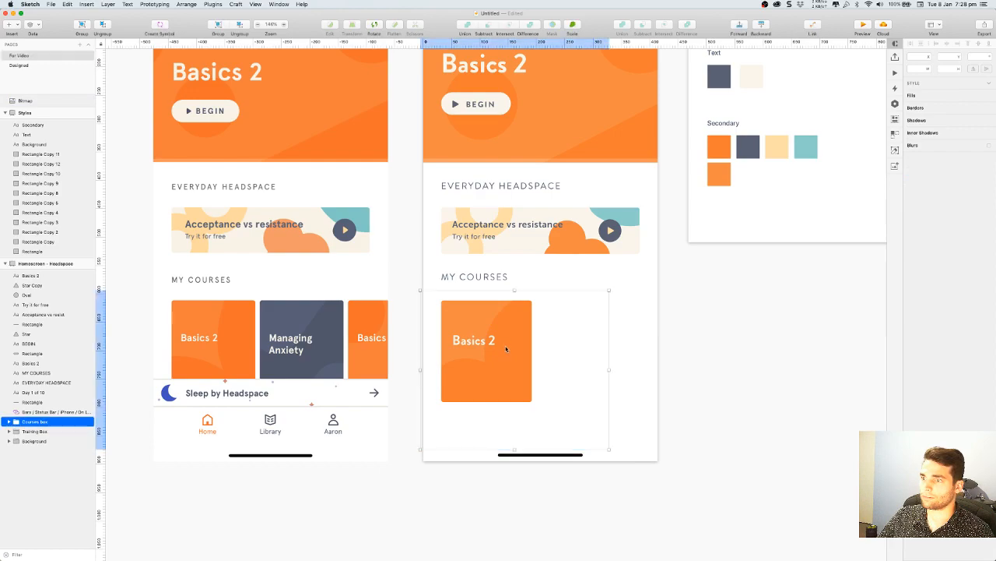
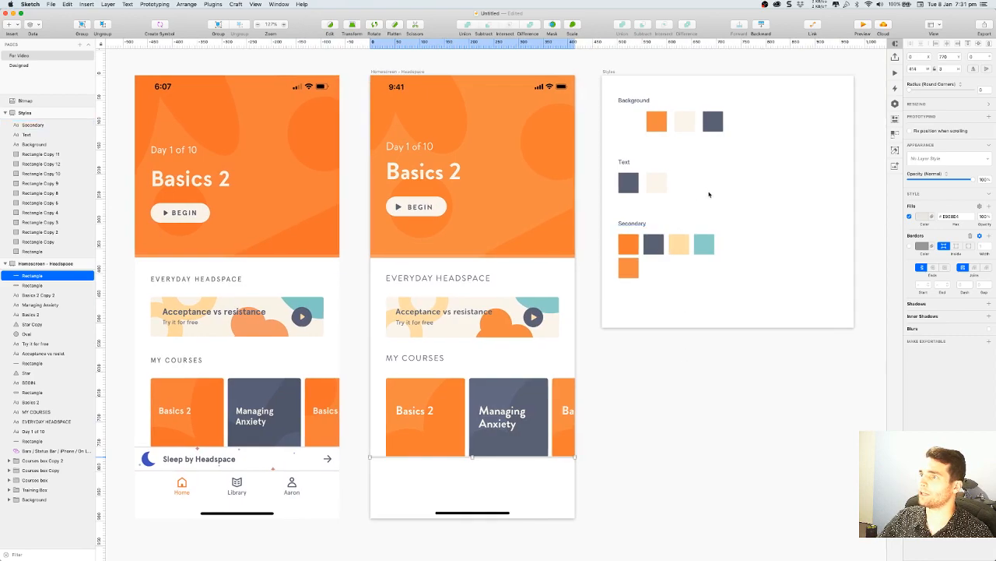
Fill the first Background swatch on the Styles artboard with the light grey sampled from the divider line below the course cards
{"action": "left_click", "coordinate": [633, 123]}
{"action": "left_click", "coordinate": [920, 216]}
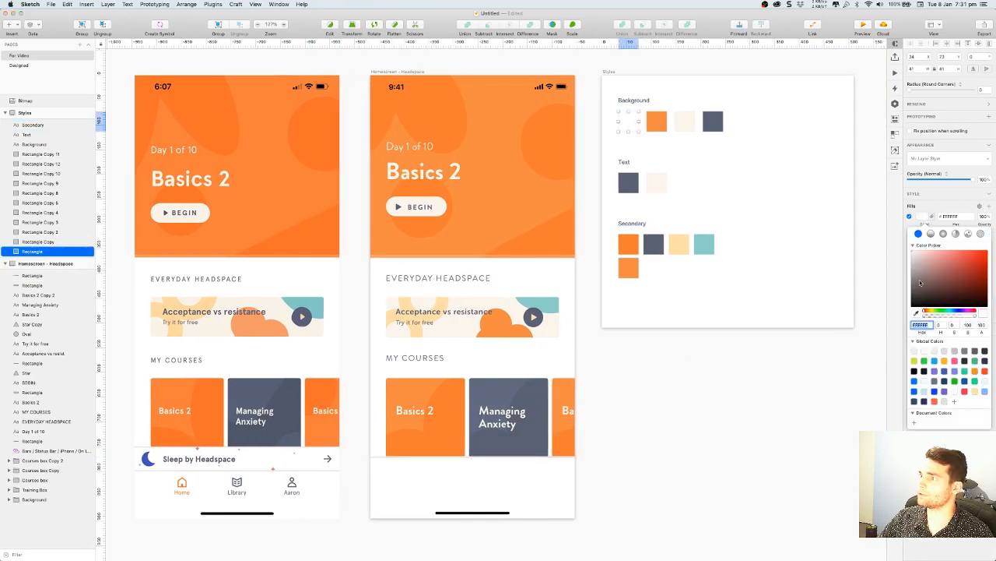
{"action": "left_click", "coordinate": [916, 313]}
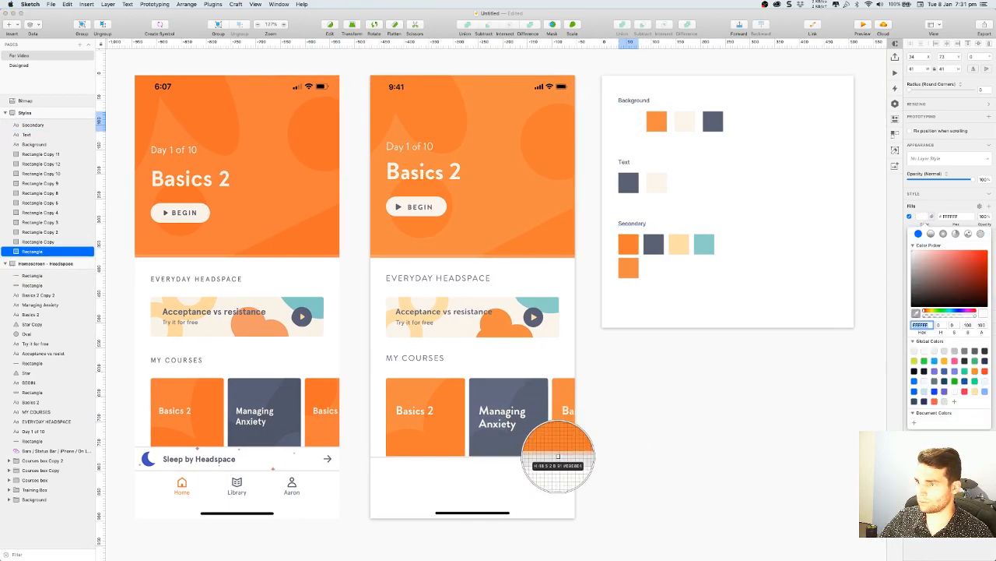
{"action": "left_click", "coordinate": [382, 456]}
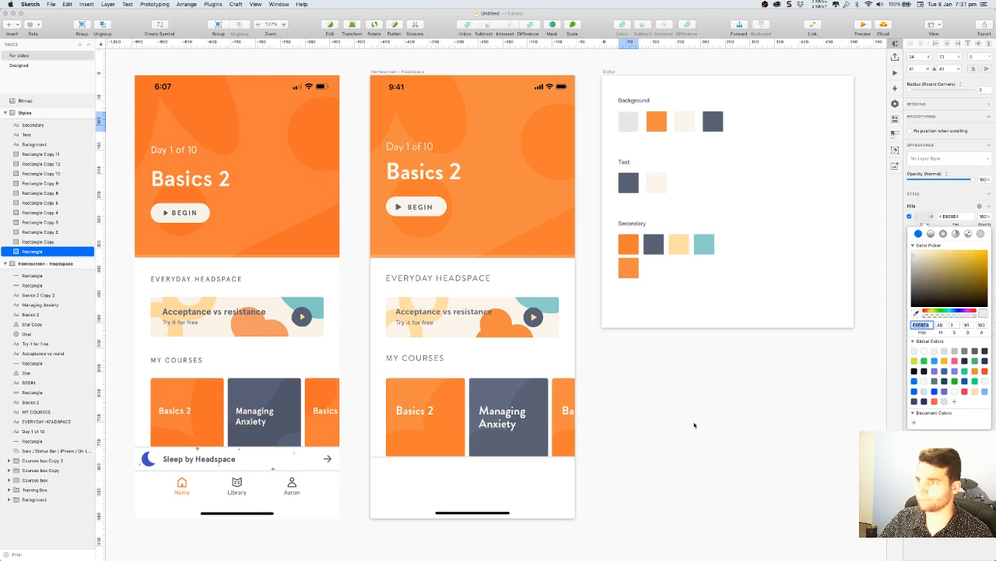
{"action": "left_click", "coordinate": [692, 425]}
Copy the Acceptance vs resistance text into the white bar below the course cards and bring it to the top of the layers
{"action": "left_click_drag", "start_coordinate": [636, 427], "coordinate": [683, 366]}
{"action": "scroll", "coordinate": [515, 464], "scroll_direction": "up", "scroll_amount": 3}
{"action": "left_click_drag", "start_coordinate": [510, 507], "coordinate": [523, 472]}
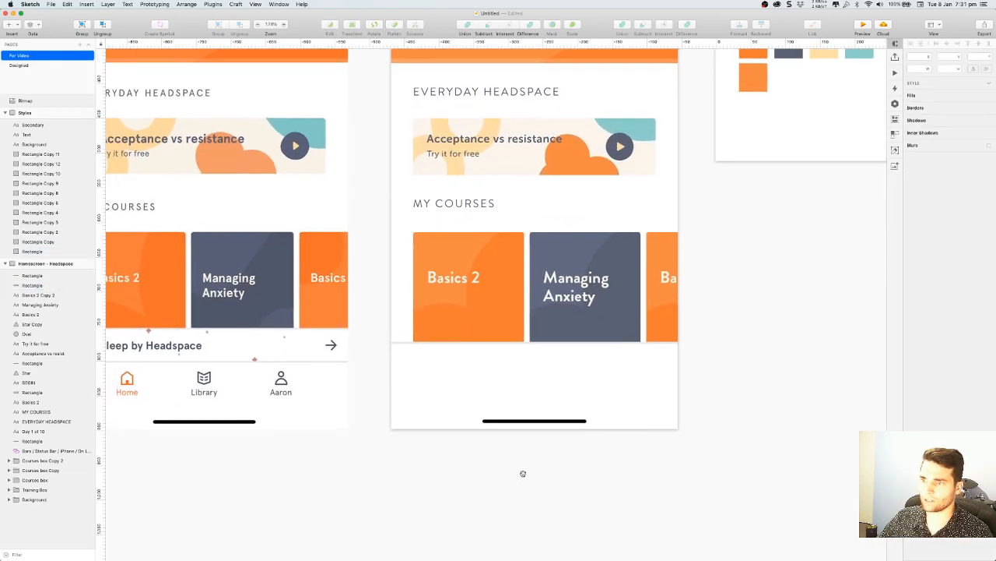
{"action": "scroll", "coordinate": [703, 171], "scroll_direction": "left", "scroll_amount": 5}
{"action": "scroll", "coordinate": [703, 171], "scroll_direction": "down", "scroll_amount": 2}
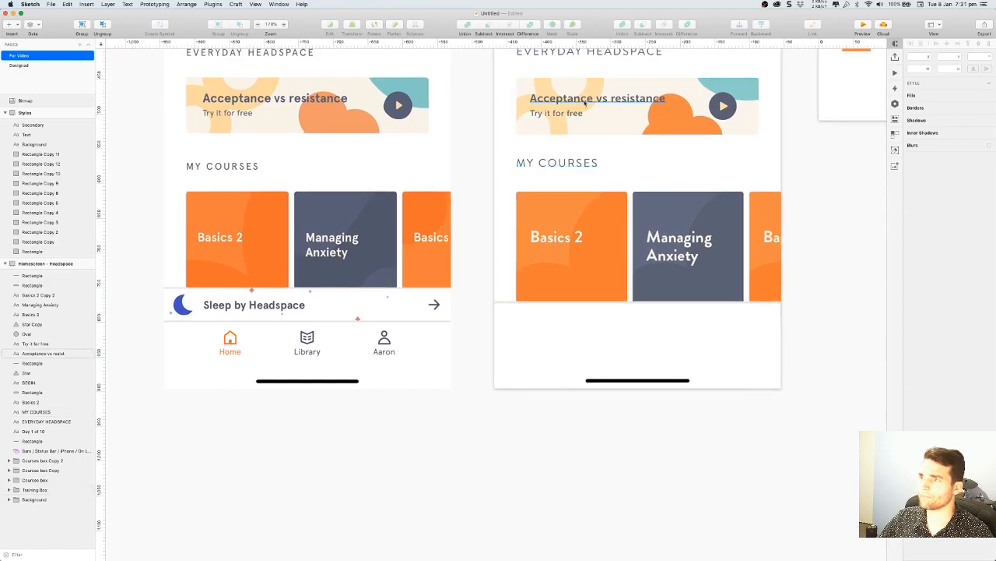
{"action": "left_click", "coordinate": [613, 100]}
{"action": "left_click_drag", "start_coordinate": [612, 100], "coordinate": [613, 316]}
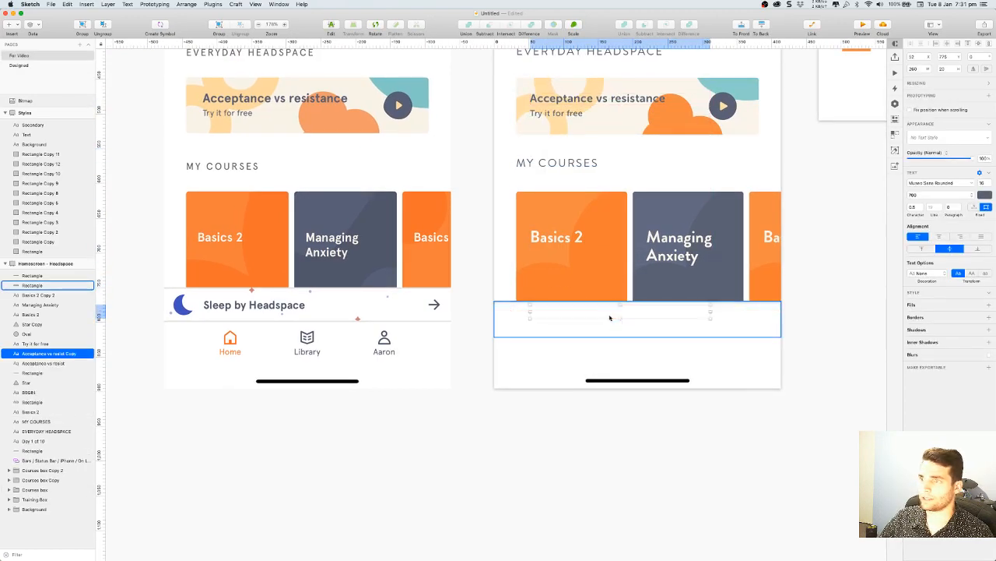
{"action": "left_click_drag", "start_coordinate": [51, 345], "coordinate": [47, 277]}
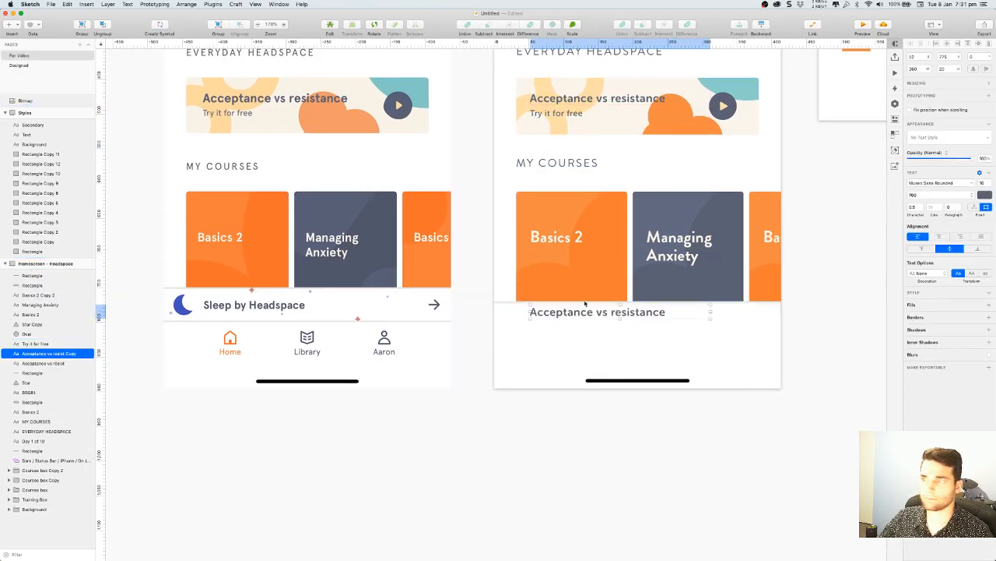
Reposition the copied text slightly in the white bar and change its wording to "Sleep by Headspace"
{"action": "mouse_move", "coordinate": [576, 314]}
{"action": "left_mouse_down"}
{"action": "mouse_move", "coordinate": [565, 319]}
{"action": "mouse_move", "coordinate": [581, 319]}
{"action": "left_mouse_up"}
{"action": "double_click", "coordinate": [580, 319]}
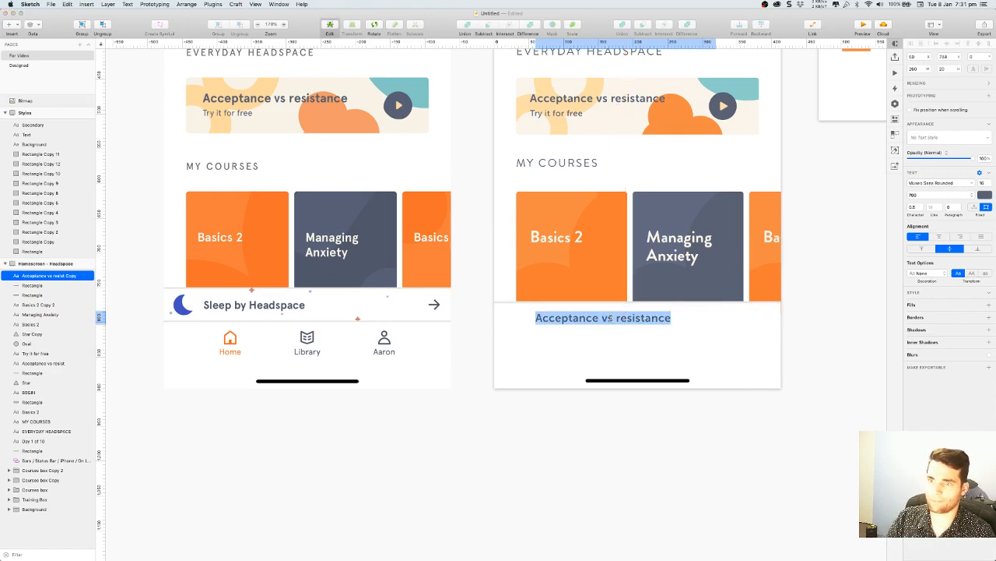
{"action": "type", "text": "Sleep by hea"}
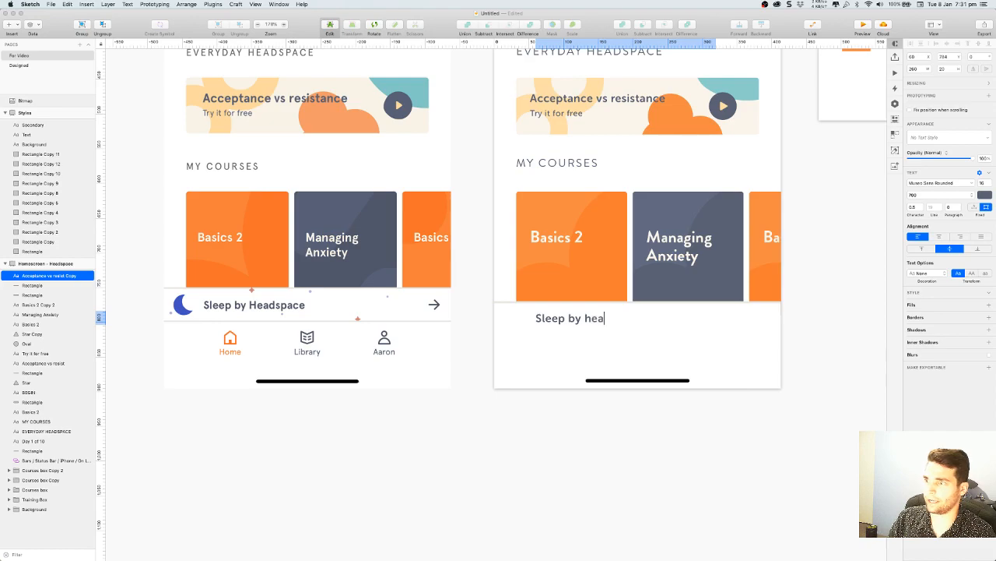
{"action": "type", "text": "dspace"}
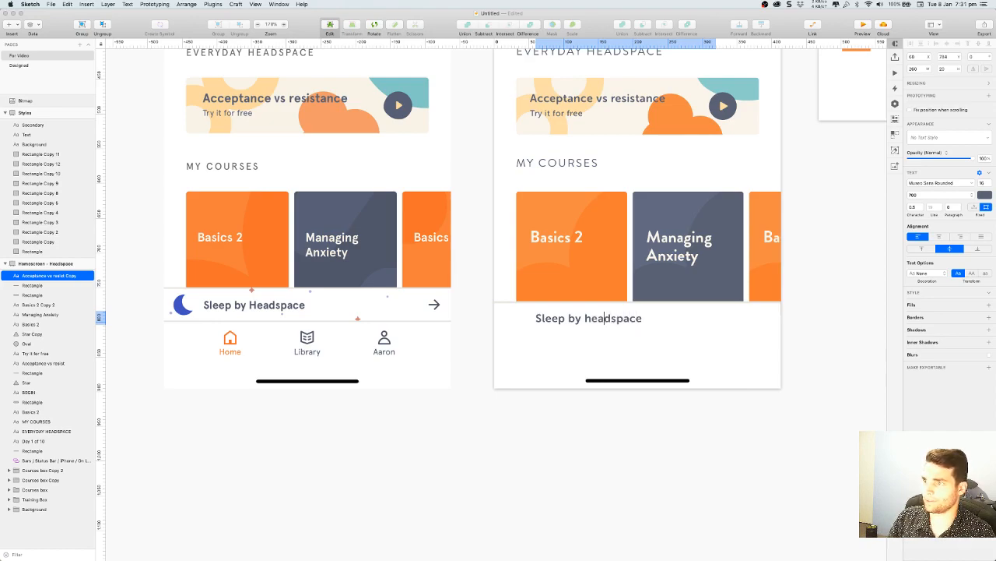
{"action": "key", "text": "BackSpace"}
{"action": "type", "text": "H"}
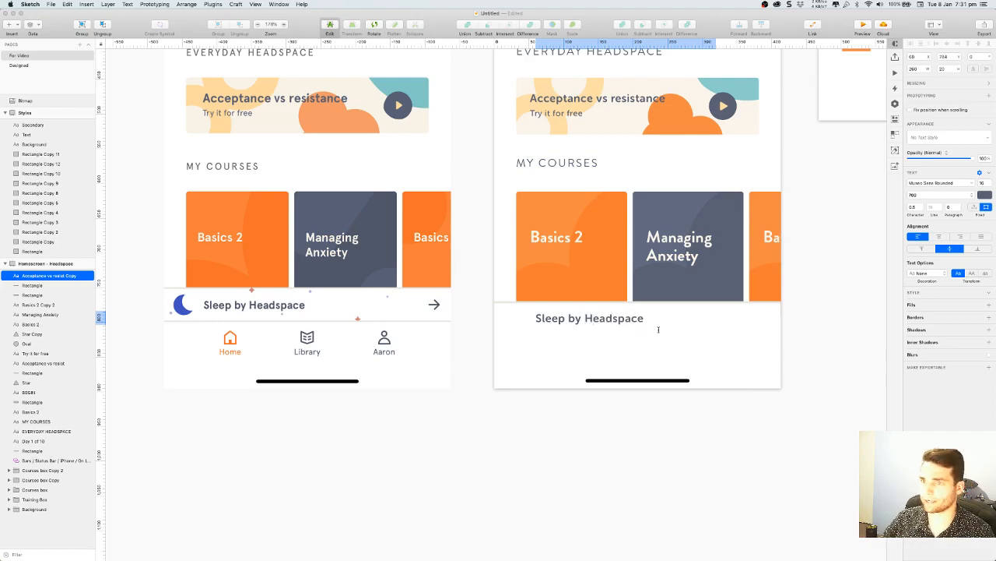
{"action": "key", "text": "Escape"}
Draw a circle about 34 px in diameter just before the Sleep by Headspace text
{"action": "scroll", "coordinate": [825, 335], "scroll_direction": "right", "scroll_amount": 2}
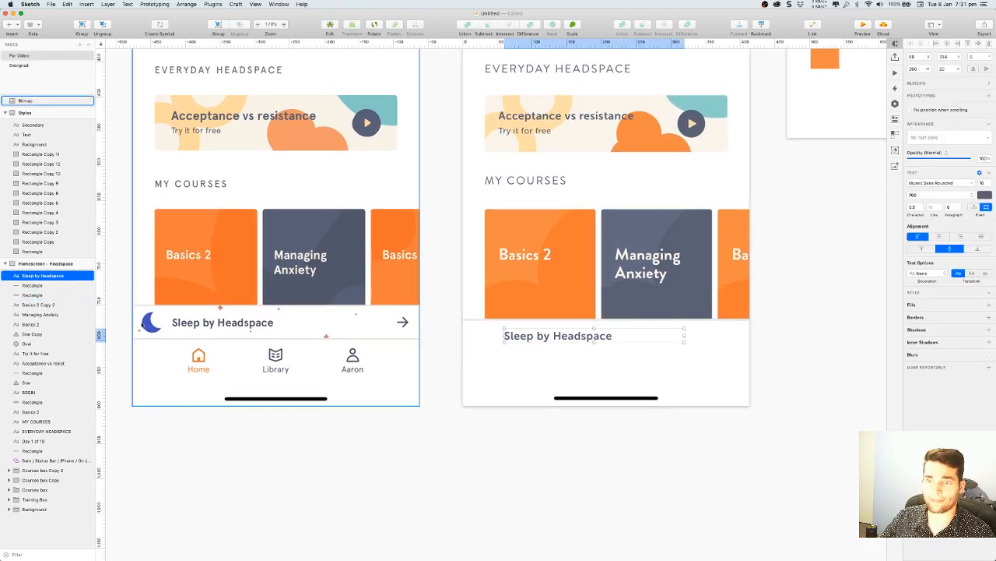
{"action": "left_click", "coordinate": [10, 28]}
{"action": "mouse_move", "coordinate": [48, 36]}
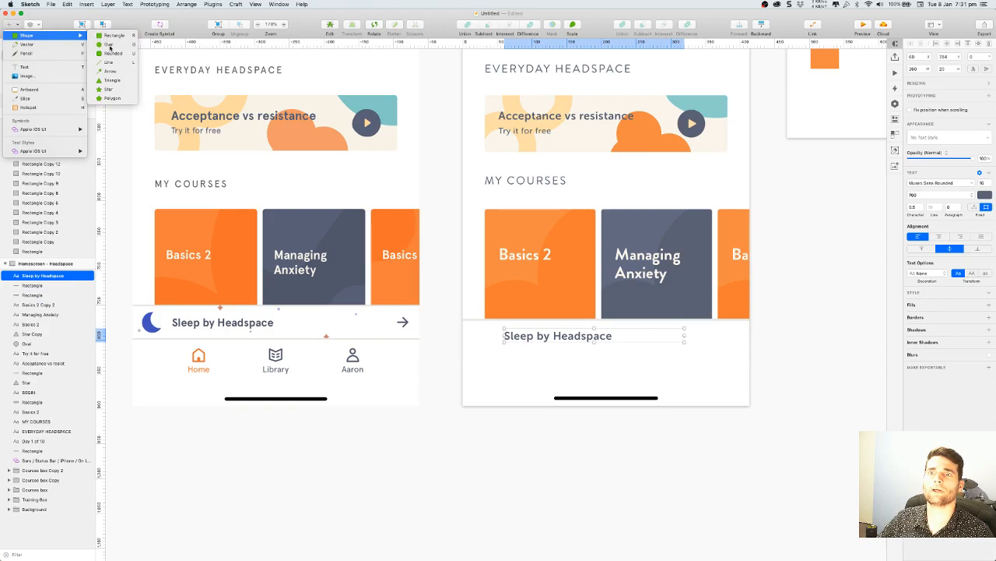
{"action": "left_click", "coordinate": [110, 45]}
{"action": "left_click_drag", "start_coordinate": [477, 325], "coordinate": [500, 349]}
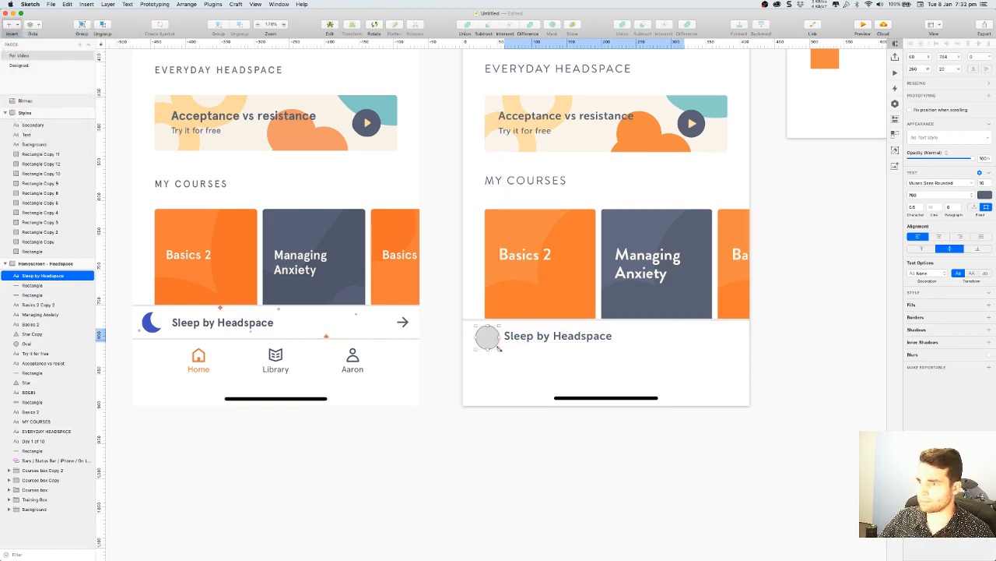
{"action": "scroll", "coordinate": [500, 342], "scroll_direction": "up", "scroll_amount": 5}
{"action": "scroll", "coordinate": [441, 356], "scroll_direction": "up", "scroll_amount": 3}
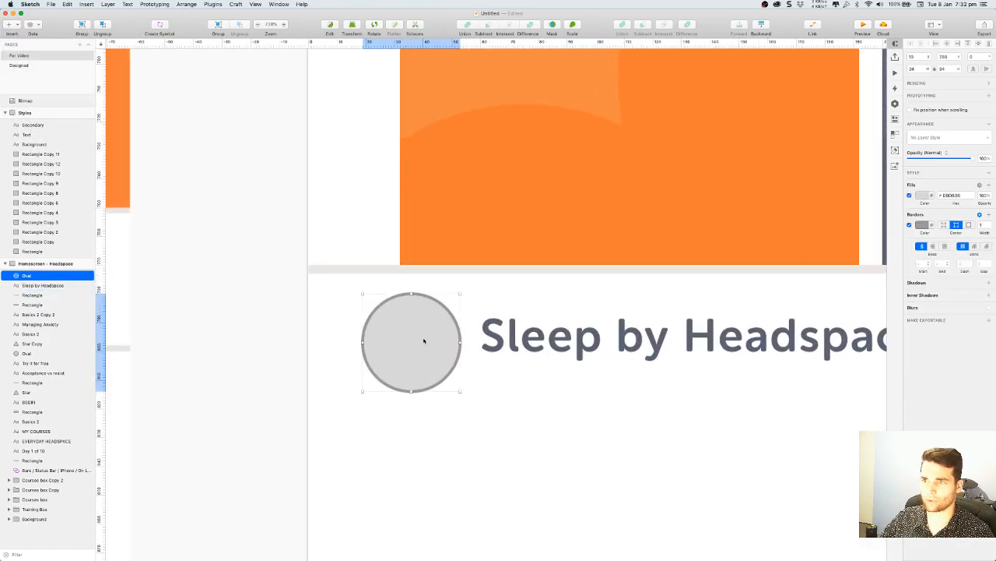
Duplicate the circle and offset the copy up and to the right so it overlaps the original
{"action": "left_click_drag", "start_coordinate": [423, 340], "coordinate": [460, 307]}
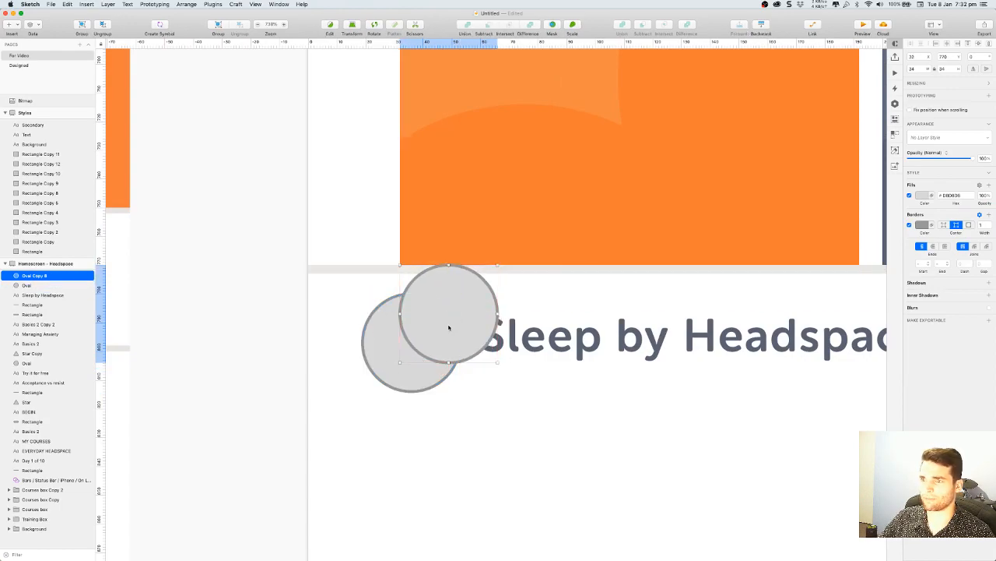
{"action": "left_click", "coordinate": [379, 335], "text": "shift"}
{"action": "scroll", "coordinate": [413, 336], "scroll_direction": "down", "scroll_amount": 4}
{"action": "left_click", "coordinate": [301, 280]}
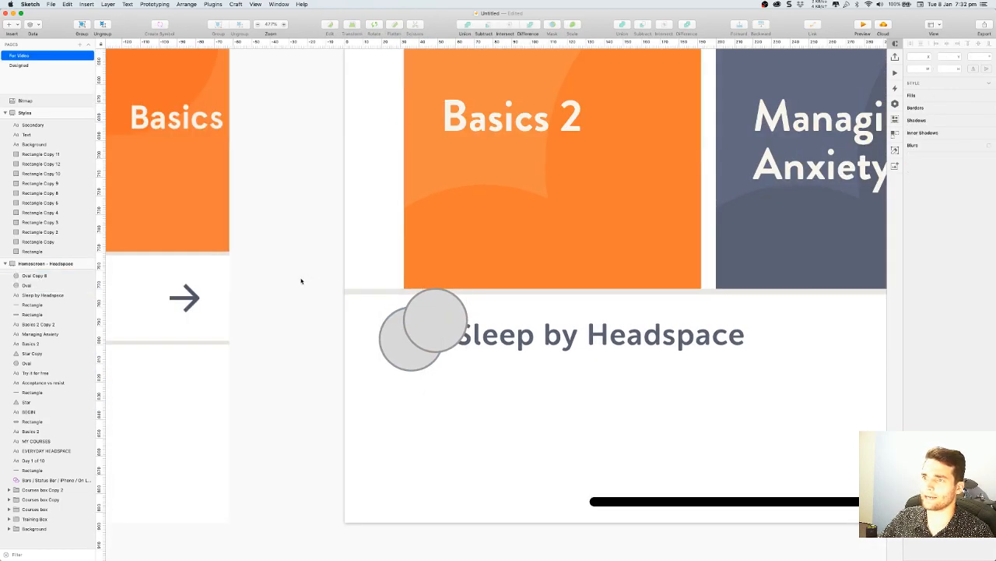
{"action": "scroll", "coordinate": [311, 283], "scroll_direction": "down", "scroll_amount": 5}
{"action": "scroll", "coordinate": [323, 282], "scroll_direction": "left", "scroll_amount": 5}
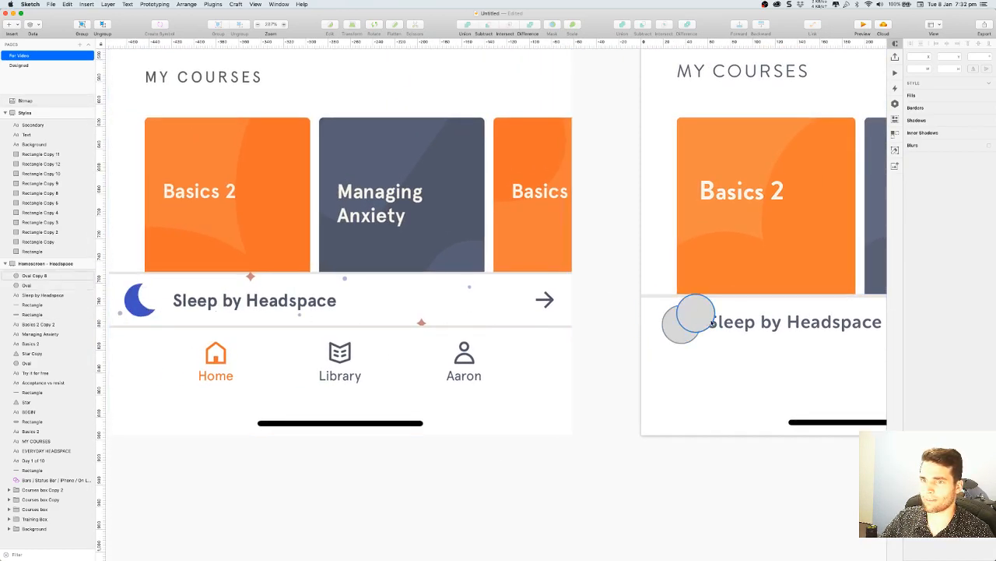
{"action": "scroll", "coordinate": [710, 322], "scroll_direction": "up", "scroll_amount": 5}
{"action": "left_click", "coordinate": [685, 326]}
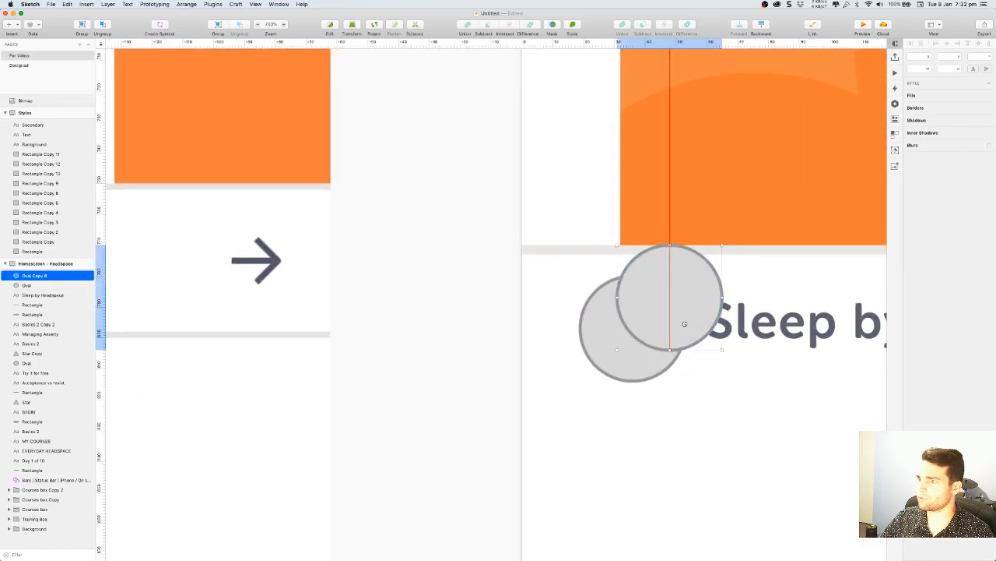
Subtract the upper circle from the original one to form a crescent moon
{"action": "left_click", "coordinate": [604, 340], "text": "shift"}
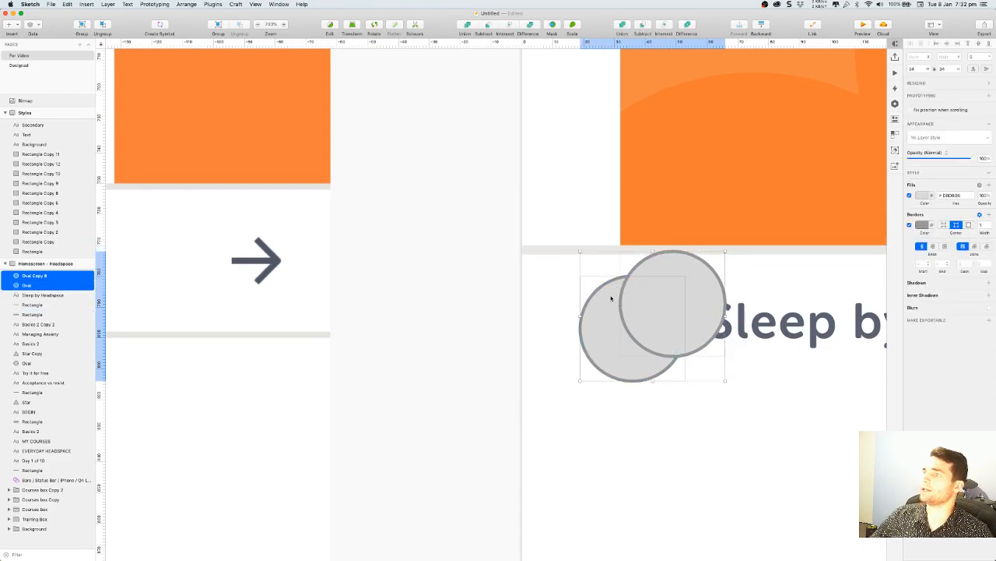
{"action": "left_click", "coordinate": [489, 26]}
{"action": "left_click", "coordinate": [443, 241]}
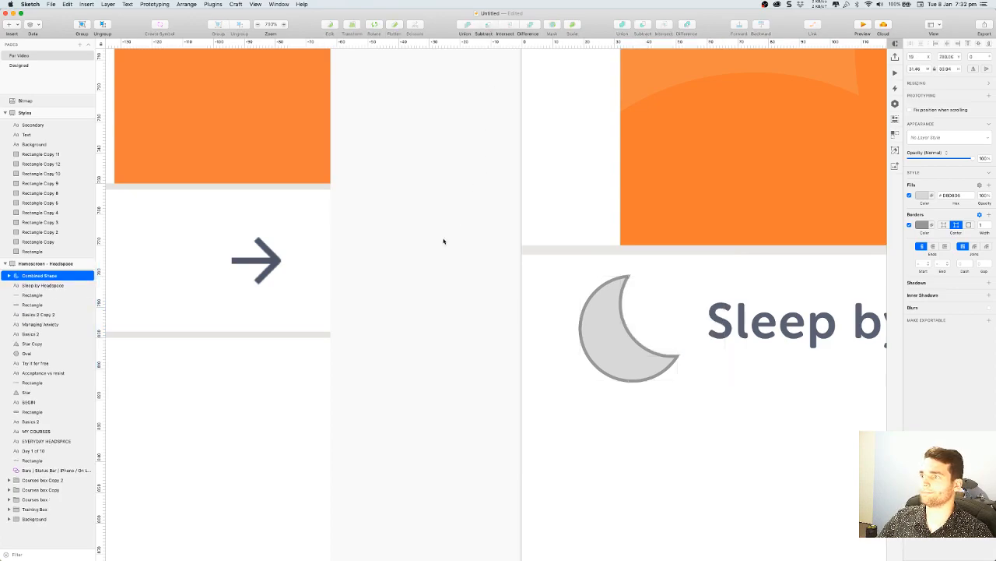
Remove the crescent moon's border and fill it with the blue sampled from the reference moon
{"action": "left_click", "coordinate": [589, 315]}
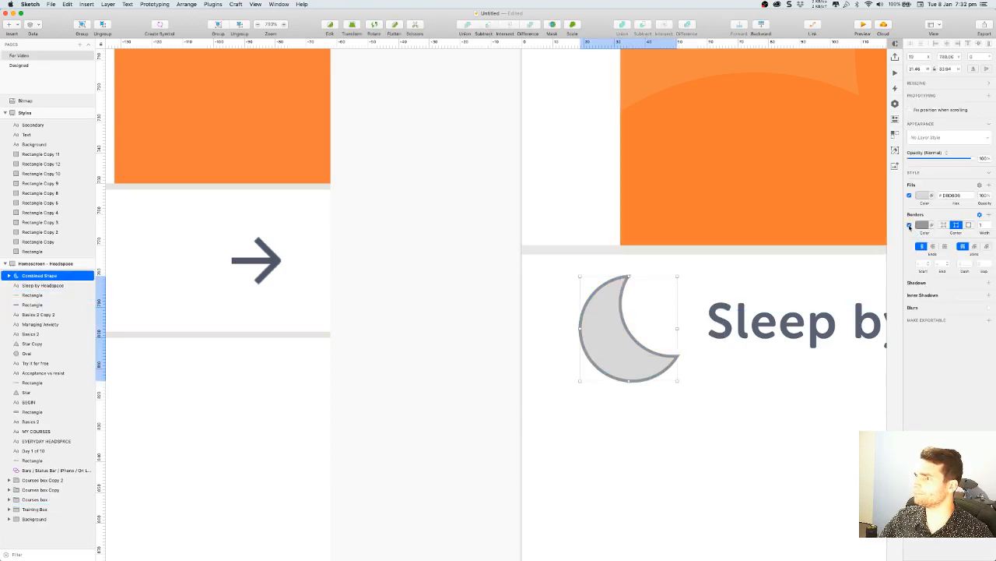
{"action": "left_click", "coordinate": [909, 225]}
{"action": "scroll", "coordinate": [451, 334], "scroll_direction": "down", "scroll_amount": 3}
{"action": "scroll", "coordinate": [445, 327], "scroll_direction": "up", "scroll_amount": 5}
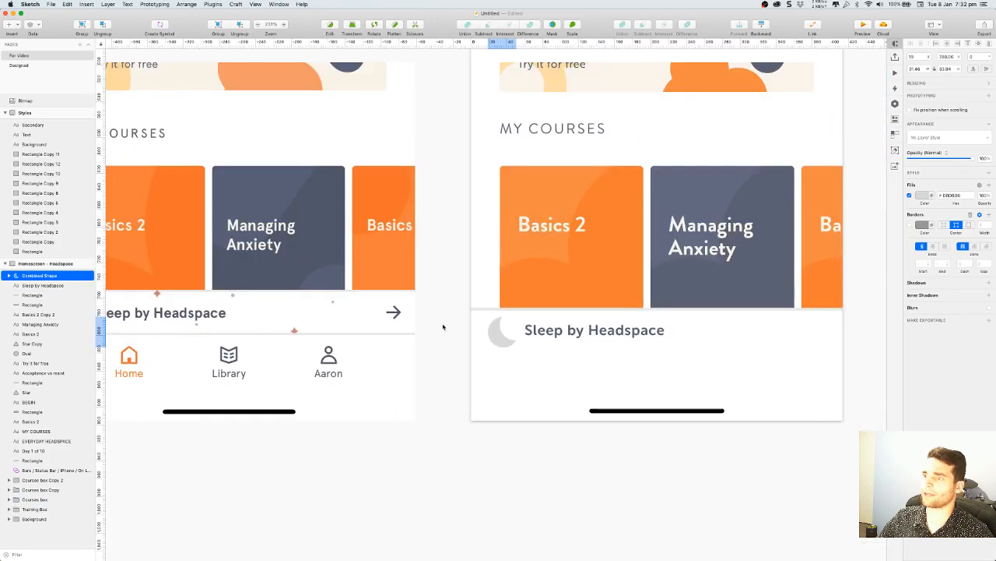
{"action": "scroll", "coordinate": [442, 325], "scroll_direction": "left", "scroll_amount": 5}
{"action": "left_click", "coordinate": [922, 195]}
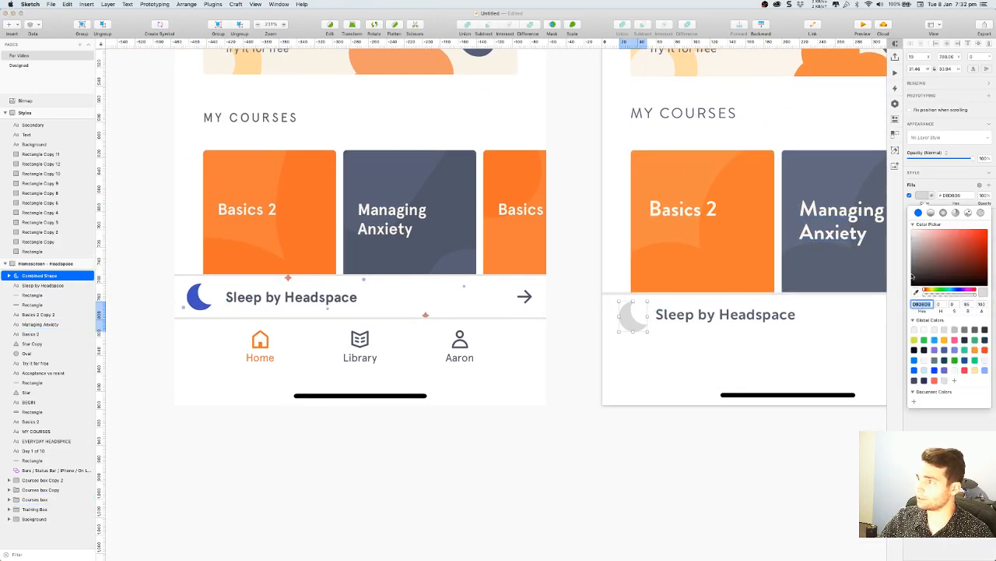
{"action": "left_click", "coordinate": [916, 292]}
{"action": "left_click", "coordinate": [196, 298]}
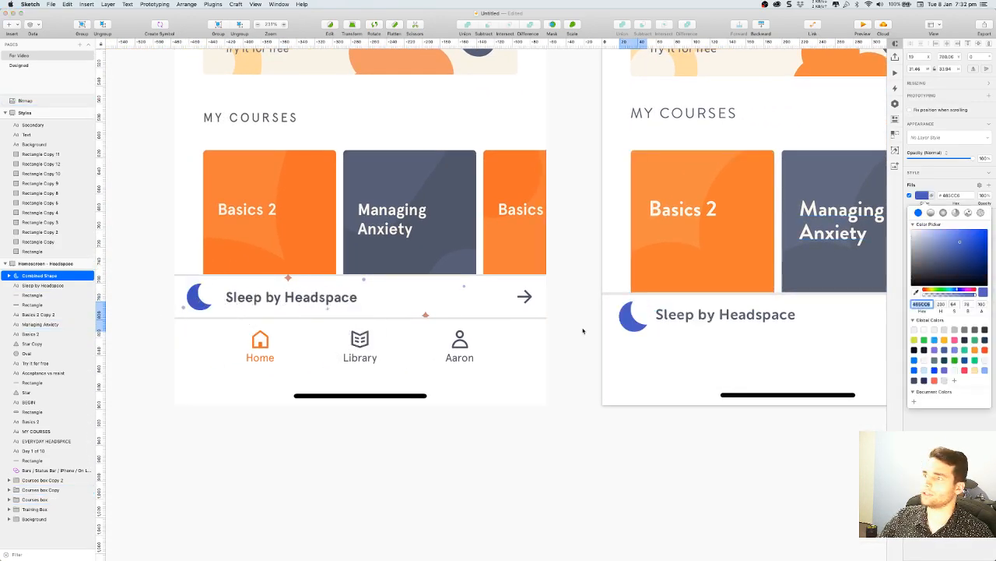
Scale the crescent moon down around its centre to about 21 by 22 px
{"action": "left_click_drag", "start_coordinate": [549, 309], "coordinate": [515, 306]}
{"action": "scroll", "coordinate": [515, 306], "scroll_direction": "right", "scroll_amount": 5}
{"action": "scroll", "coordinate": [327, 307], "scroll_direction": "up", "scroll_amount": 5}
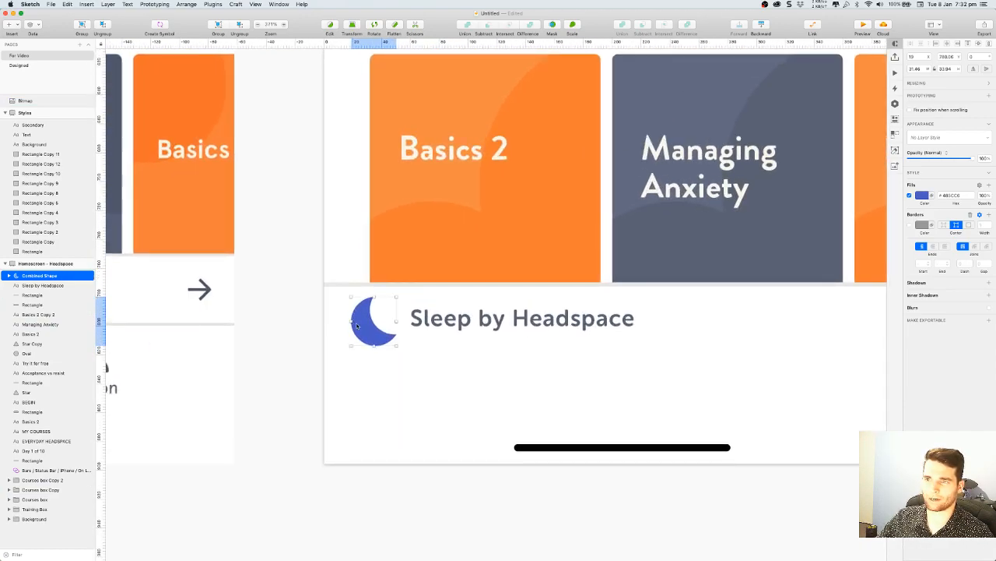
{"action": "left_click_drag", "start_coordinate": [349, 295], "coordinate": [356, 305]}
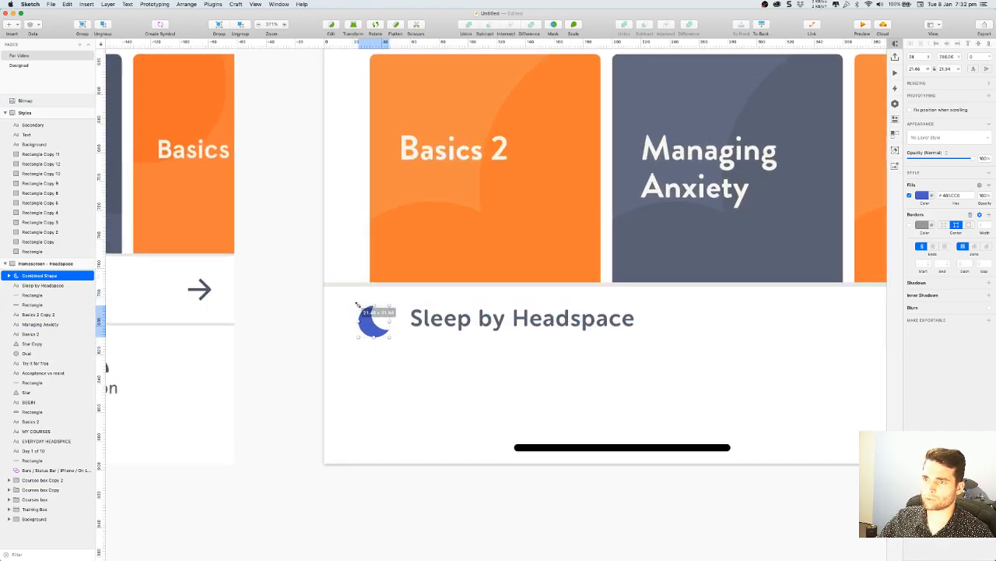
{"action": "left_click", "coordinate": [306, 281]}
{"action": "scroll", "coordinate": [305, 284], "scroll_direction": "down", "scroll_amount": 3}
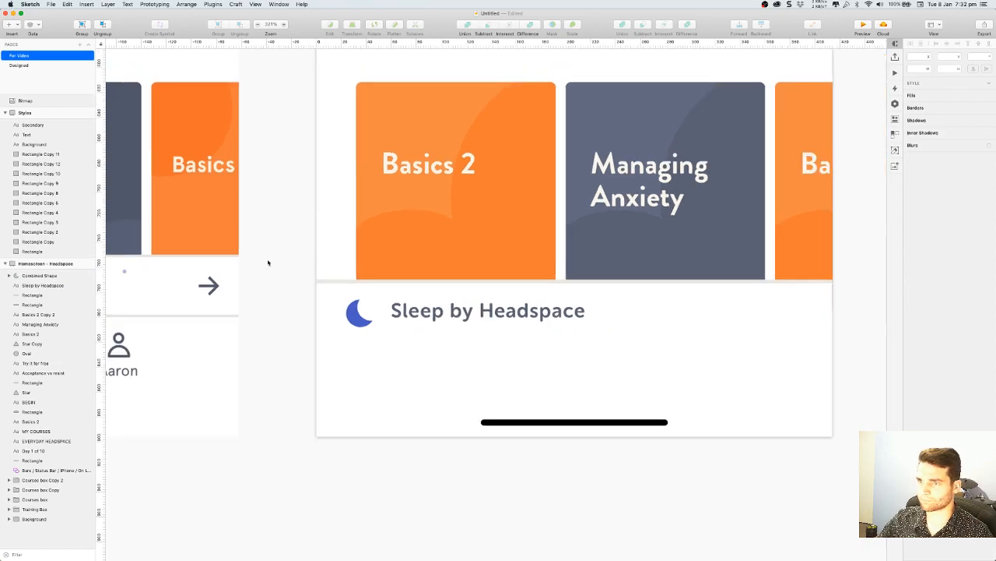
Nudge the crescent moon slightly closer to the Sleep by Headspace text
{"action": "scroll", "coordinate": [296, 257], "scroll_direction": "down", "scroll_amount": 5}
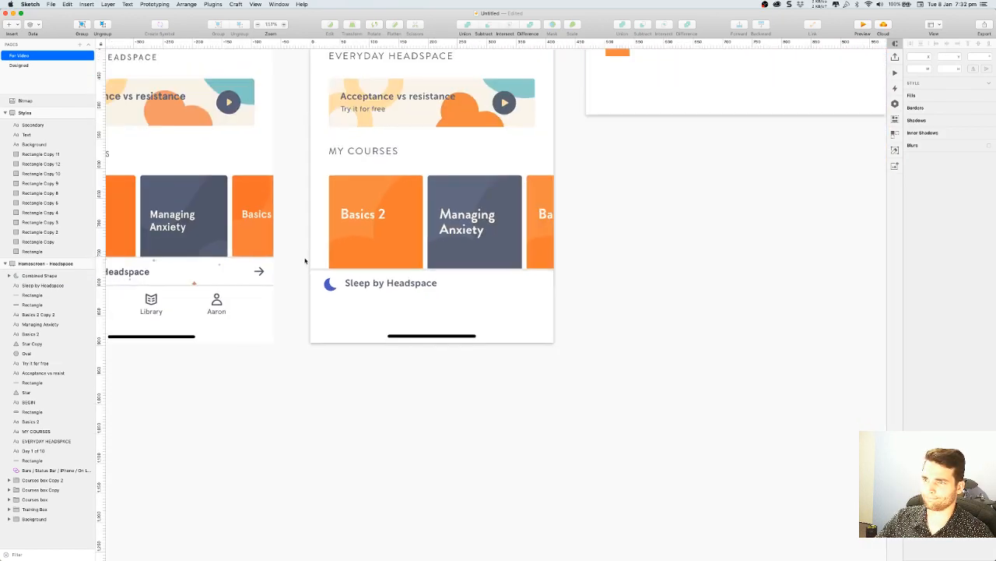
{"action": "scroll", "coordinate": [429, 265], "scroll_direction": "left", "scroll_amount": 2}
{"action": "left_click", "coordinate": [465, 307]}
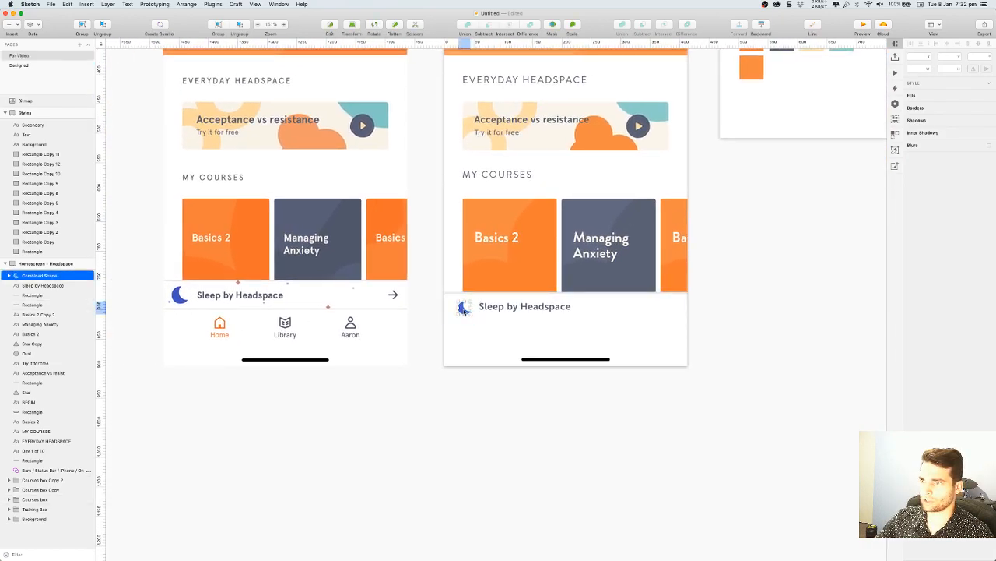
{"action": "left_click", "coordinate": [716, 318]}
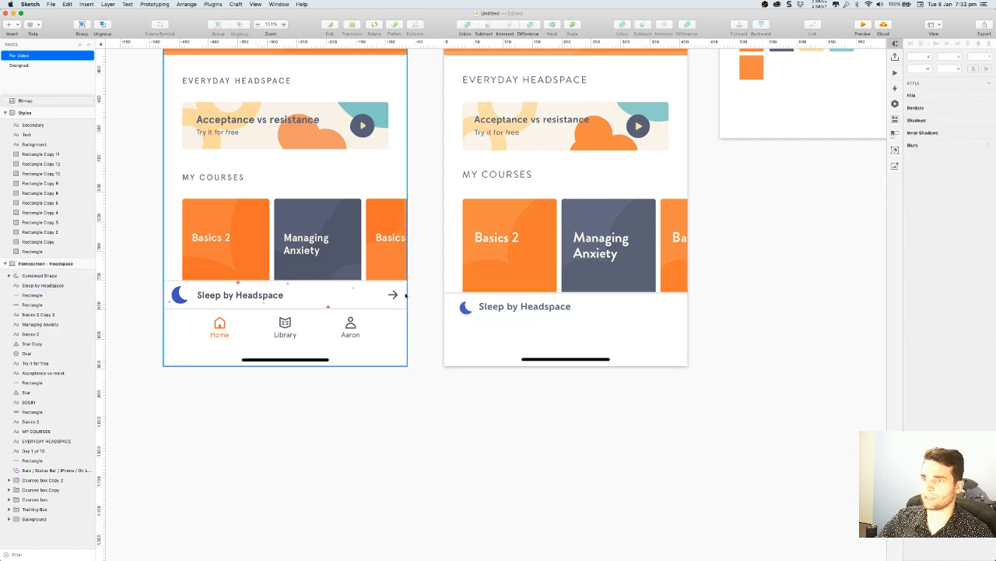
{"action": "scroll", "coordinate": [393, 291], "scroll_direction": "up", "scroll_amount": 5}
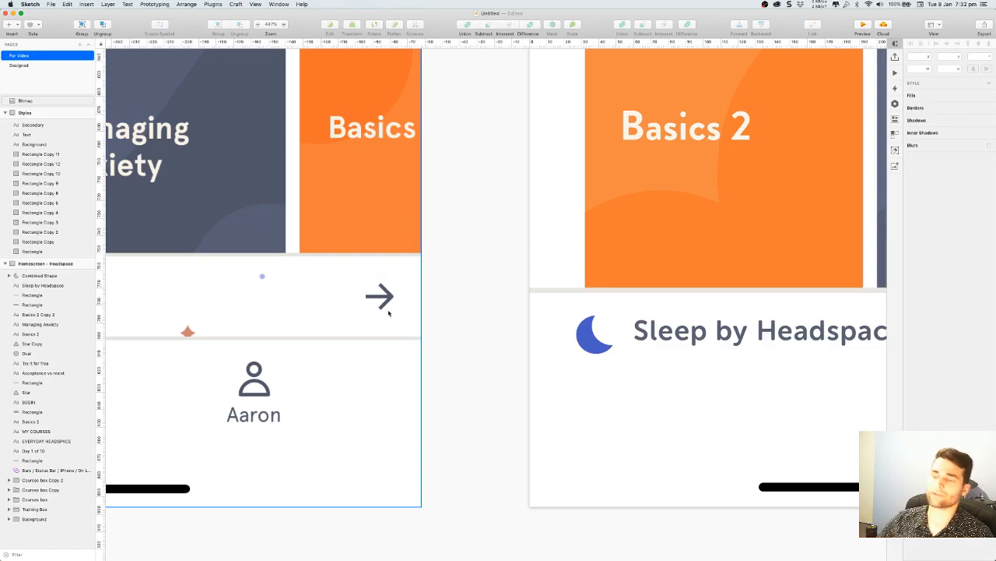
{"action": "scroll", "coordinate": [388, 308], "scroll_direction": "up", "scroll_amount": 10}
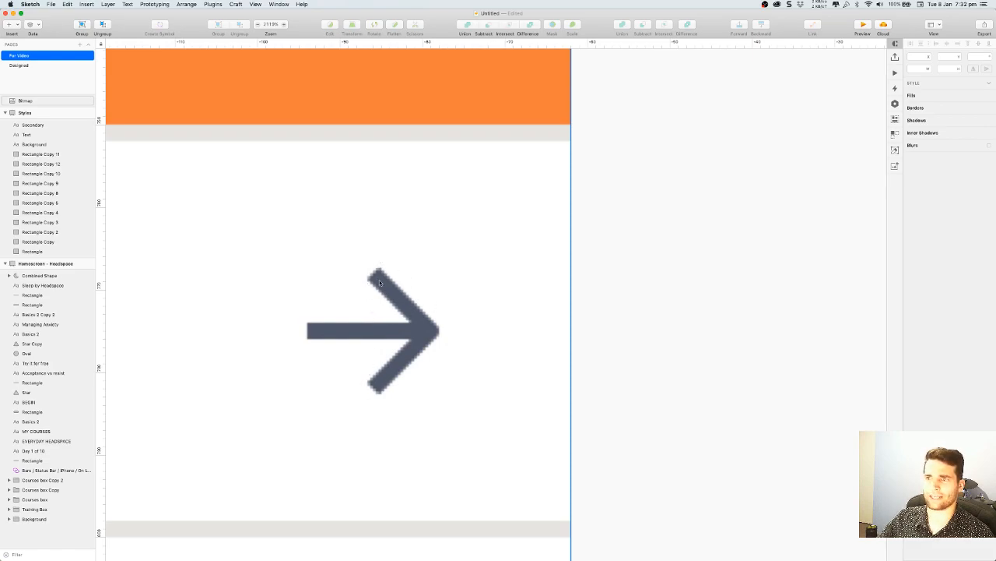
{"action": "scroll", "coordinate": [436, 353], "scroll_direction": "down", "scroll_amount": 10}
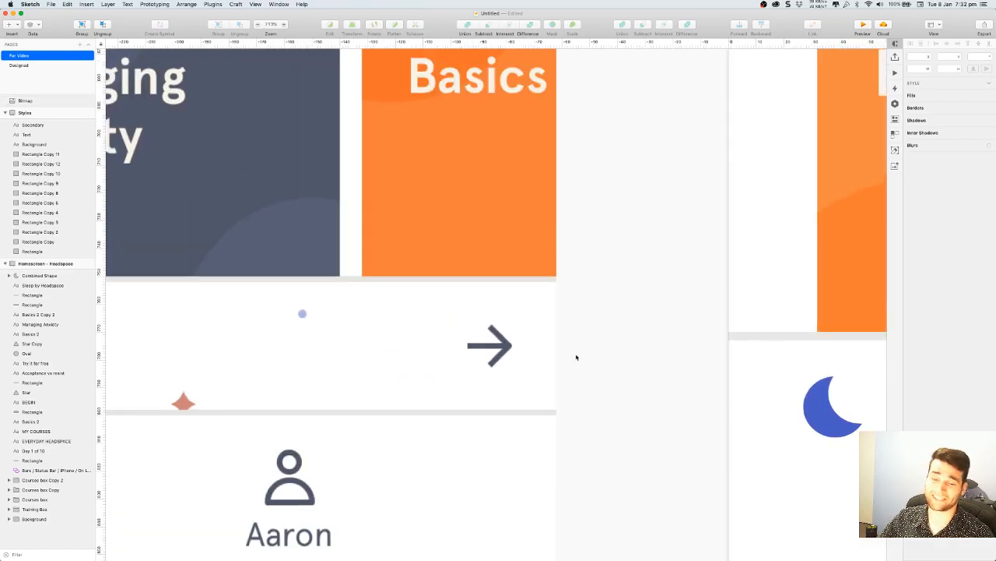
{"action": "scroll", "coordinate": [607, 350], "scroll_direction": "down", "scroll_amount": 10}
{"action": "left_click_drag", "start_coordinate": [612, 385], "coordinate": [561, 365]}
Switch to Chrome and load flaticon.com in a new tab
{"action": "key", "text": "super+Tab"}
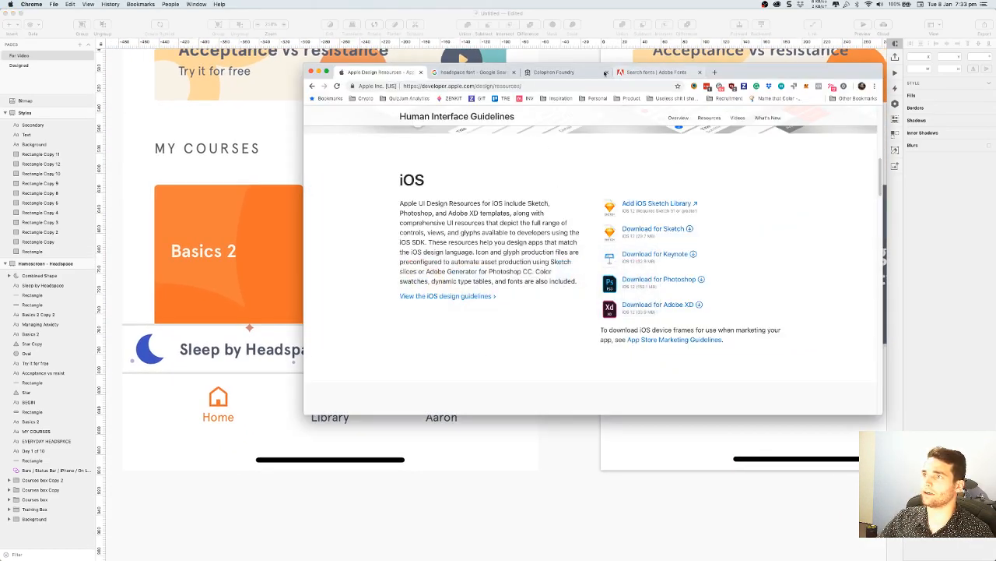
{"action": "left_click", "coordinate": [714, 72]}
{"action": "type", "text": "f"}
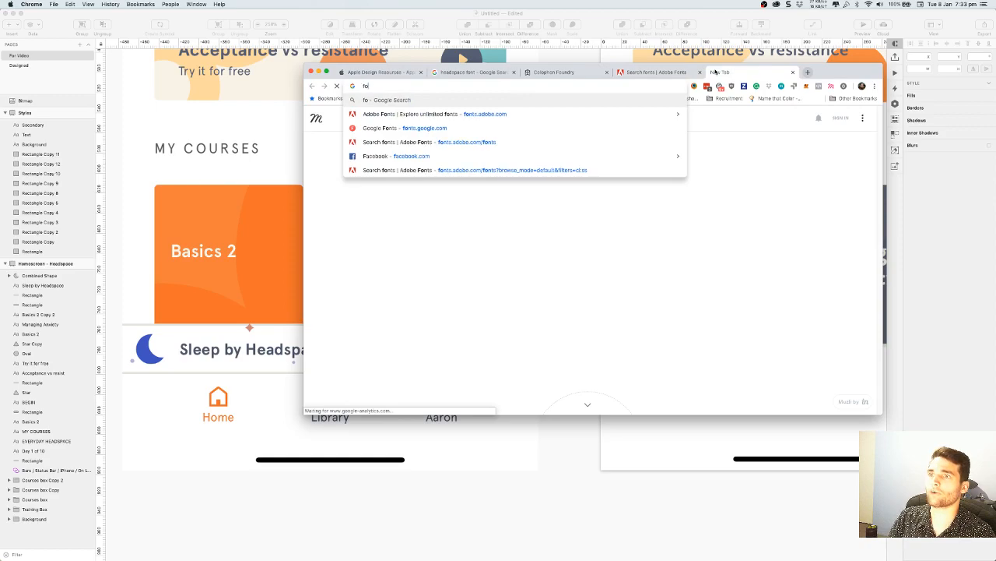
{"action": "key", "text": "BackSpace"}
{"action": "type", "text": "upl"}
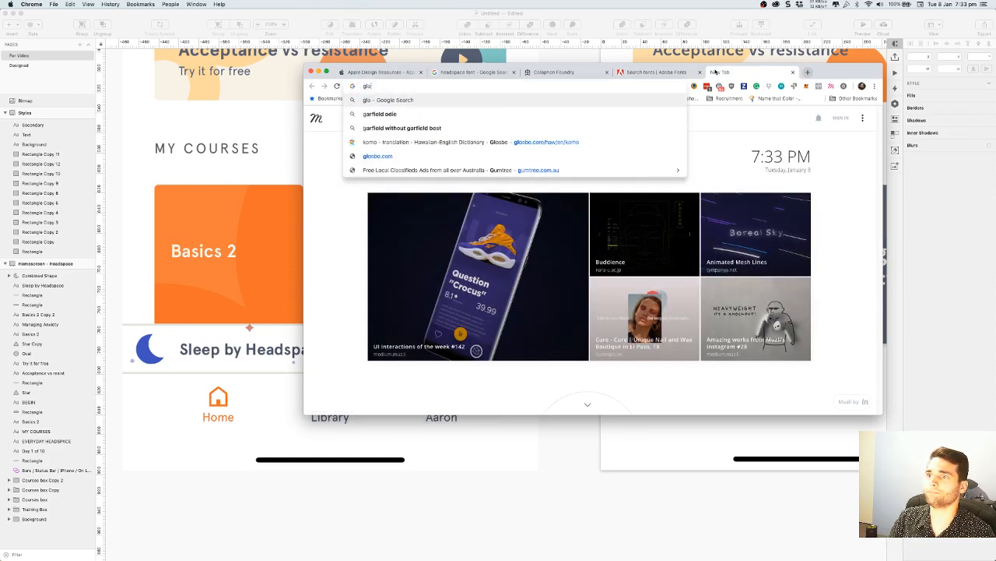
{"action": "key", "text": "BackSpace"}
{"action": "key", "text": "BackSpace"}
{"action": "key", "text": "BackSpace"}
{"action": "type", "text": "flaticon.com"}
{"action": "key", "text": "Return"}
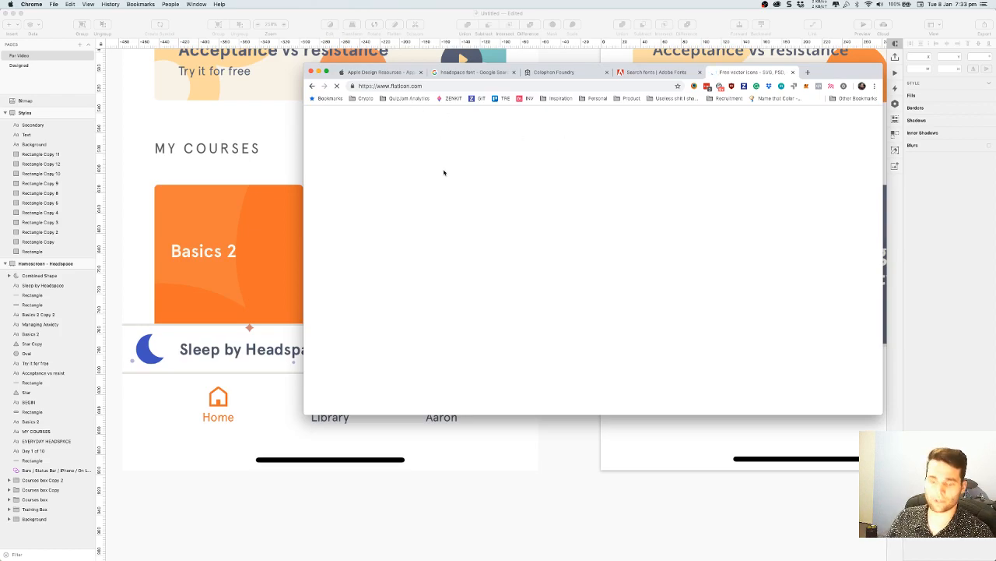
Launch the Nucleo icon app and close the flaticon.com tab in Chrome
{"action": "key", "text": "super+space"}
{"action": "type", "text": "nuc"}
{"action": "key", "text": "Escape"}
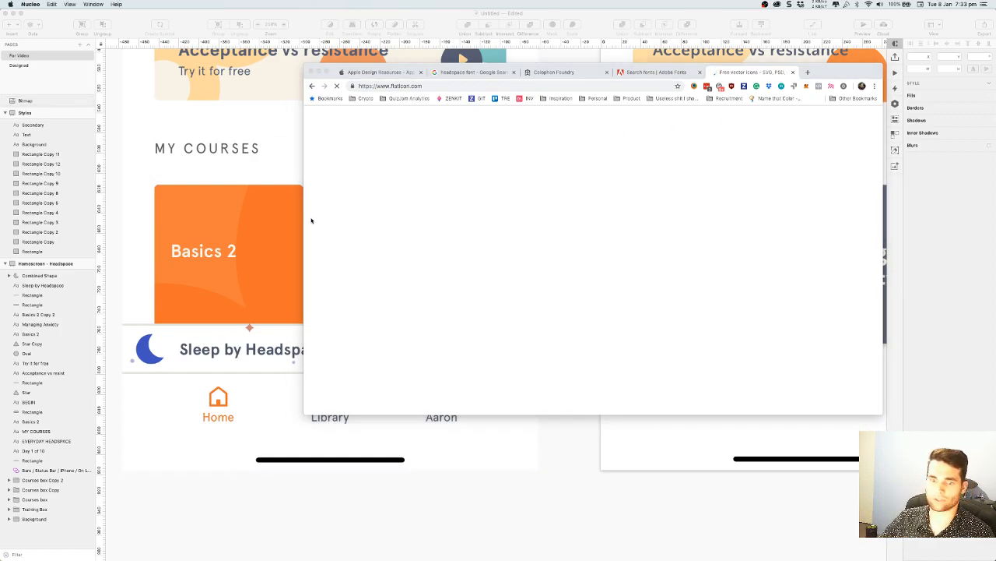
{"action": "left_click_drag", "start_coordinate": [375, 78], "coordinate": [460, 120]}
{"action": "left_click", "coordinate": [794, 72]}
Search Nucleo for "arrow" and limit the results to the feather icon set
{"action": "left_click", "coordinate": [287, 122]}
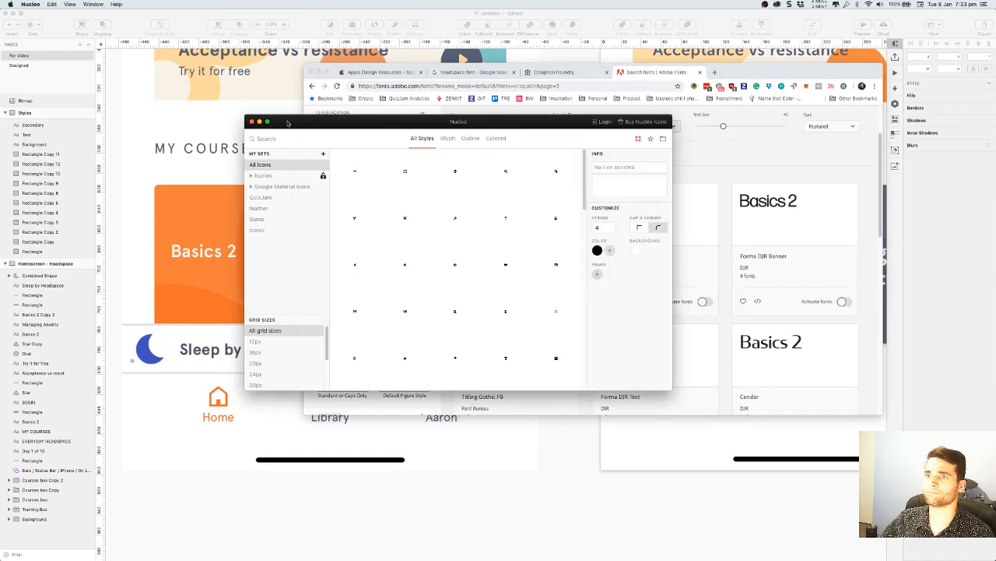
{"action": "type", "text": "arrow"}
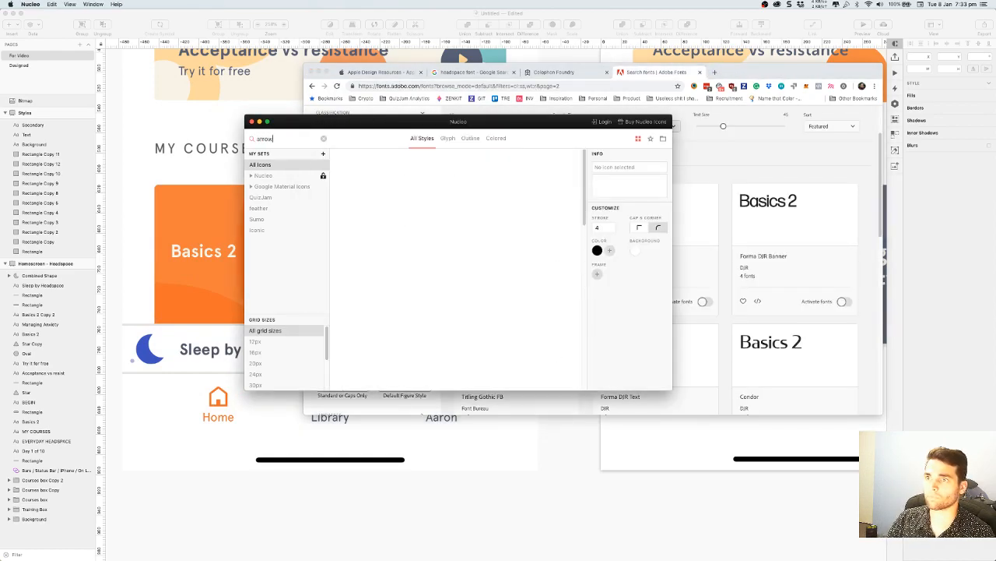
{"action": "left_click", "coordinate": [258, 208]}
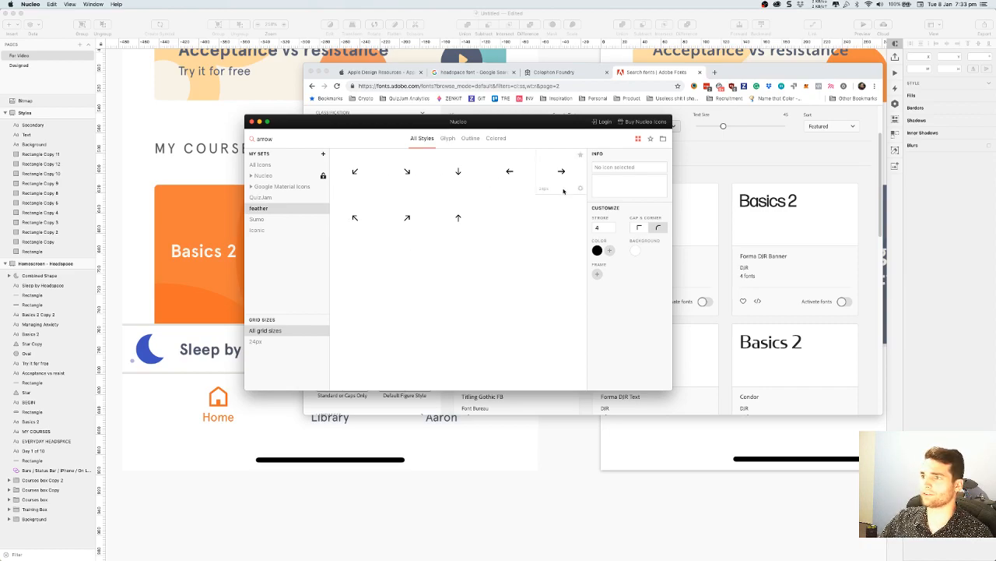
Recolor the Nucleo icons by sampling a light grey with the color picker's eyedropper
{"action": "left_click", "coordinate": [597, 249]}
{"action": "left_click", "coordinate": [561, 233]}
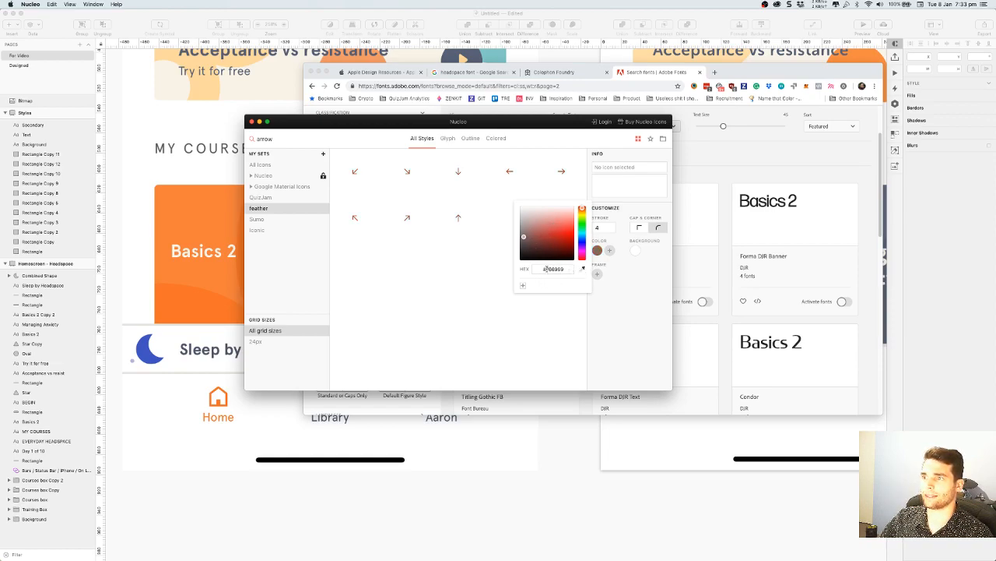
{"action": "left_click", "coordinate": [531, 223]}
{"action": "left_click_drag", "start_coordinate": [511, 213], "coordinate": [513, 214]}
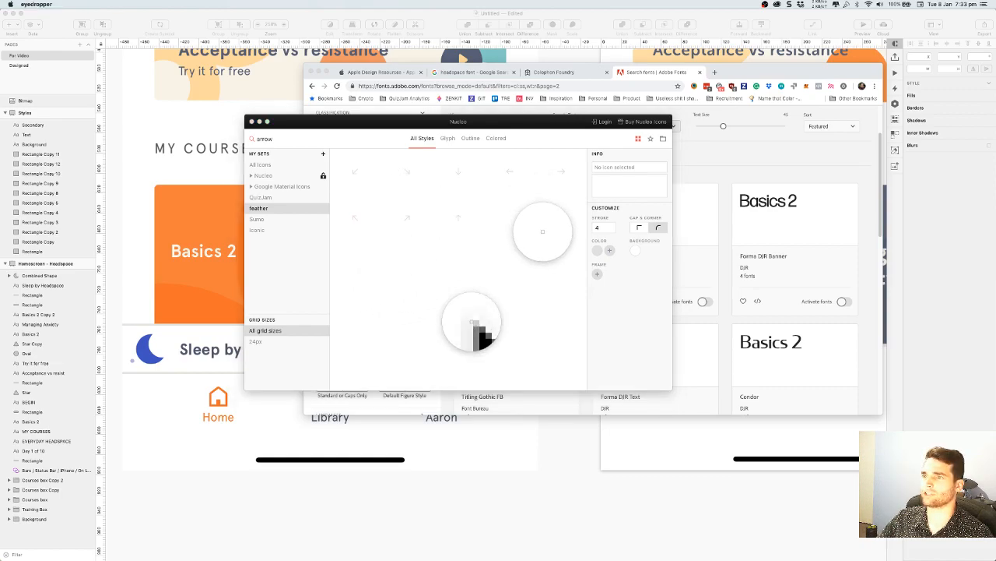
{"action": "left_click", "coordinate": [542, 273]}
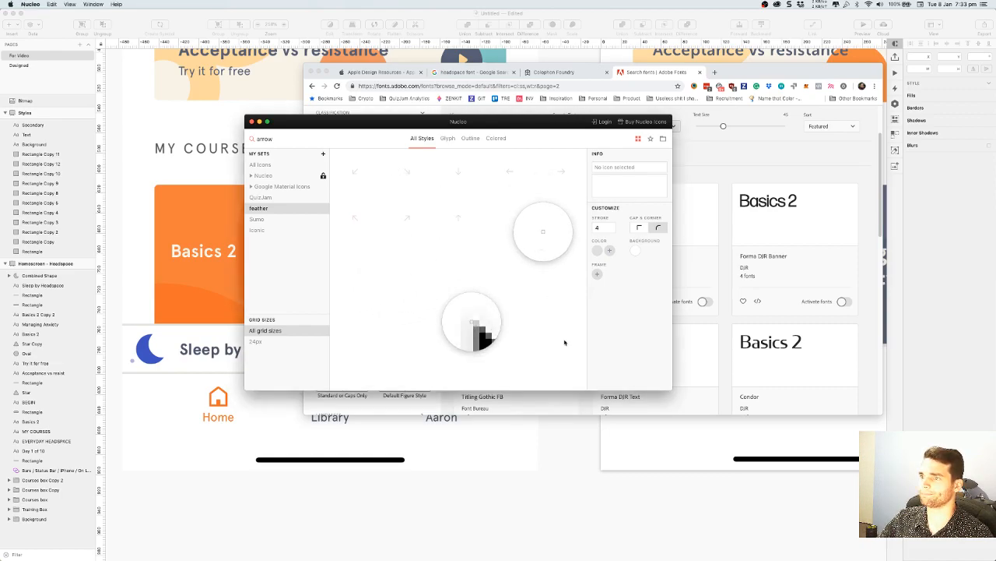
Add the recolored arrow-right icon from Nucleo to the Sketch canvas and close Nucleo
{"action": "left_click", "coordinate": [569, 184]}
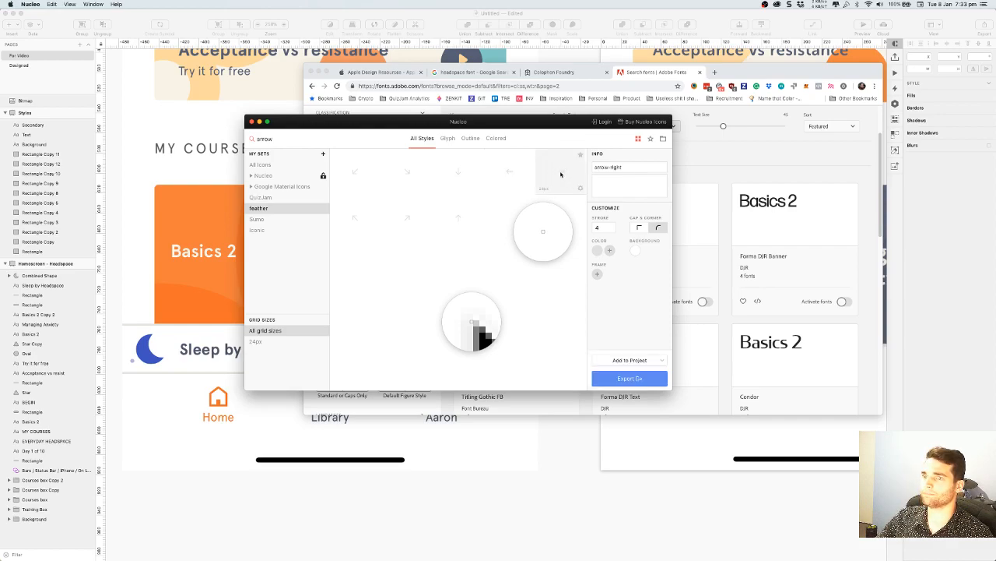
{"action": "mouse_move", "coordinate": [561, 174]}
{"action": "left_mouse_down"}
{"action": "mouse_move", "coordinate": [498, 171]}
{"action": "mouse_move", "coordinate": [222, 336]}
{"action": "left_mouse_up"}
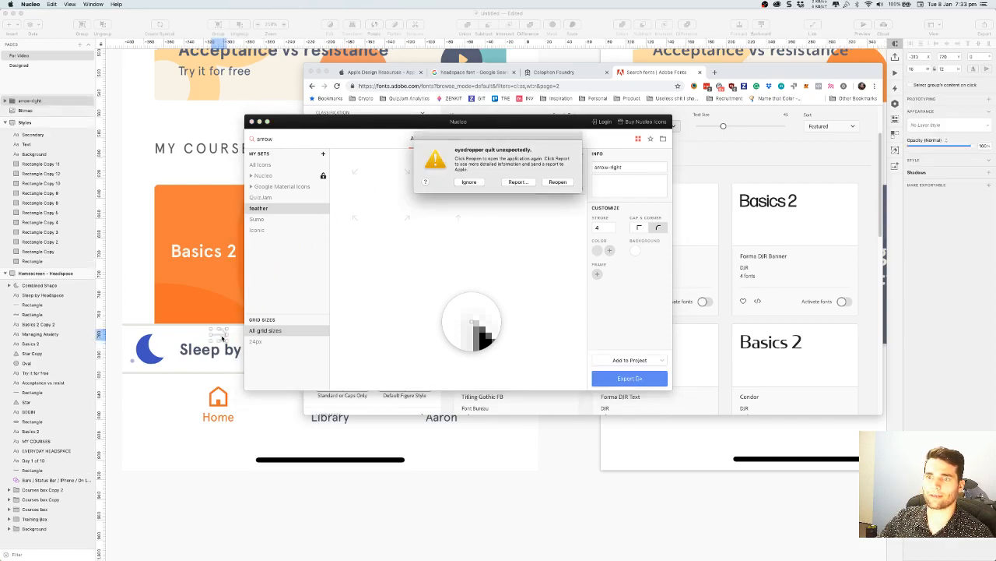
{"action": "left_click", "coordinate": [469, 183]}
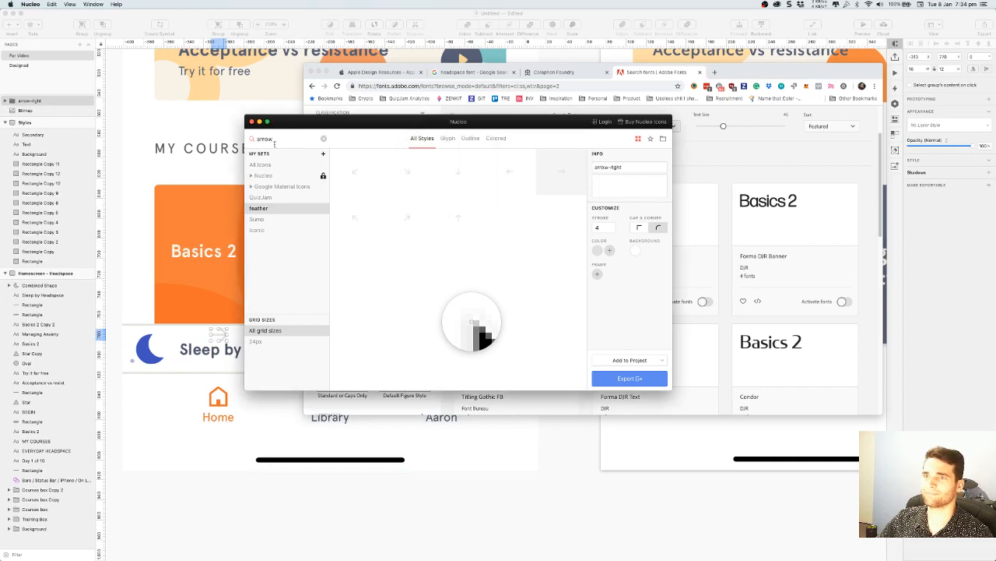
{"action": "left_click", "coordinate": [251, 122]}
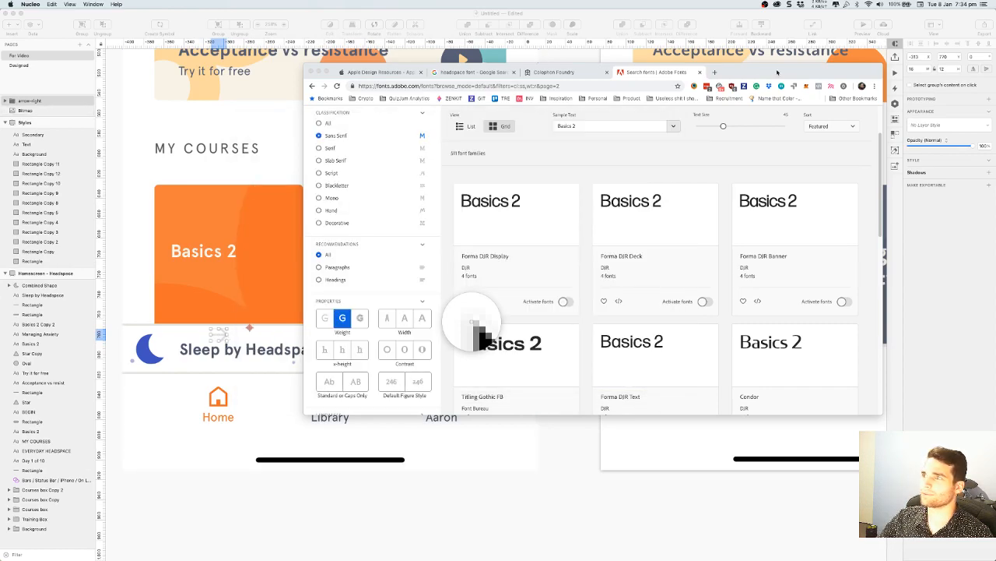
Switch back to Sketch and move the arrow-right icon to the right end of the recreated Sleep by Headspace bar
{"action": "left_click", "coordinate": [633, 67]}
{"action": "left_click", "coordinate": [548, 17]}
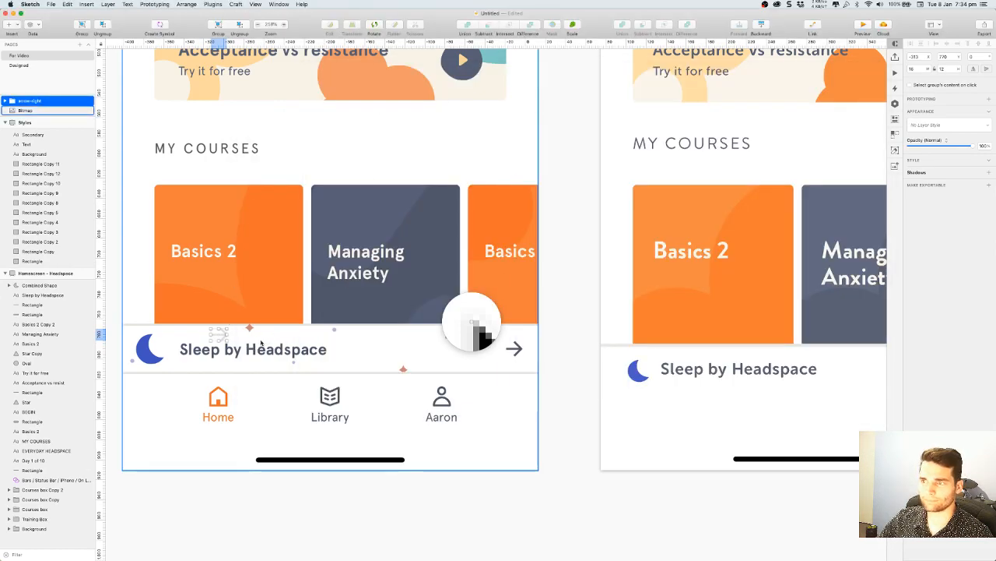
{"action": "left_click_drag", "start_coordinate": [566, 360], "coordinate": [763, 409]}
{"action": "scroll", "coordinate": [563, 413], "scroll_direction": "right", "scroll_amount": 8}
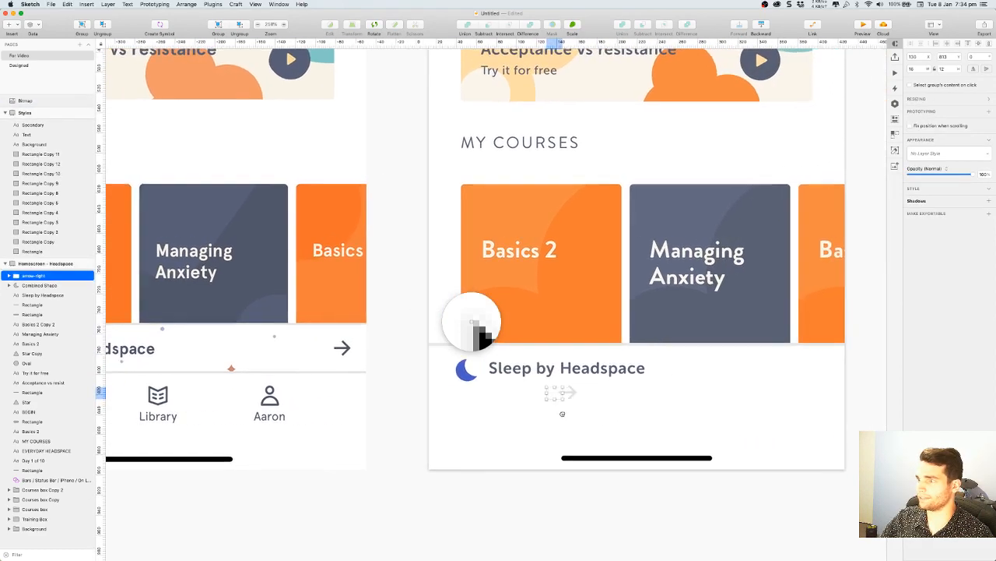
{"action": "left_click", "coordinate": [9, 276]}
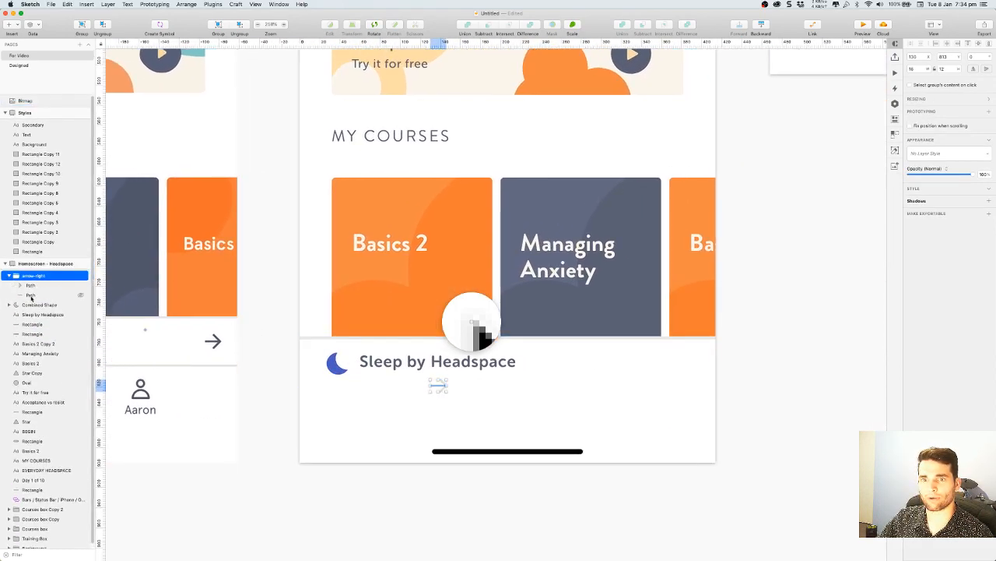
{"action": "left_click", "coordinate": [9, 276]}
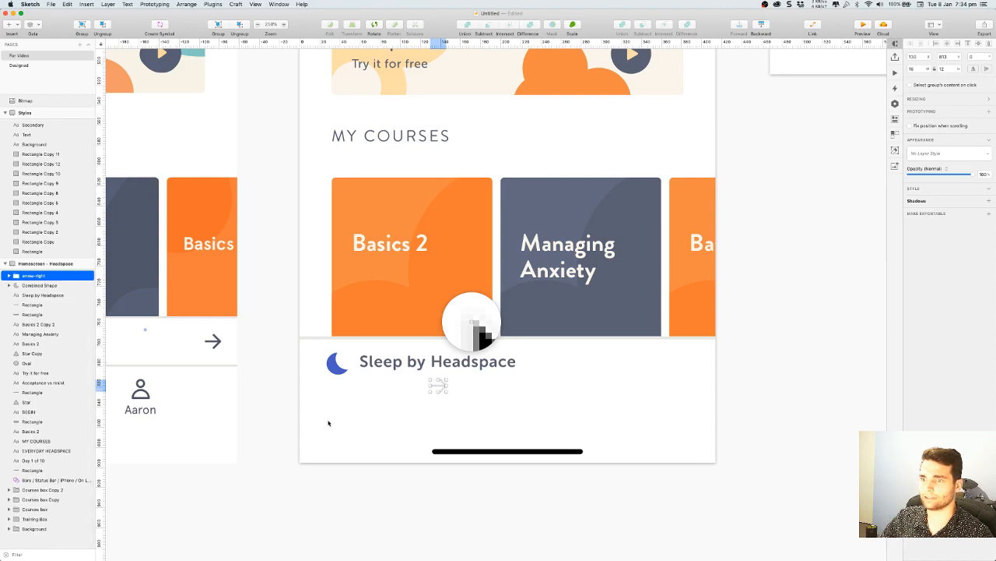
{"action": "left_click_drag", "start_coordinate": [440, 384], "coordinate": [692, 360]}
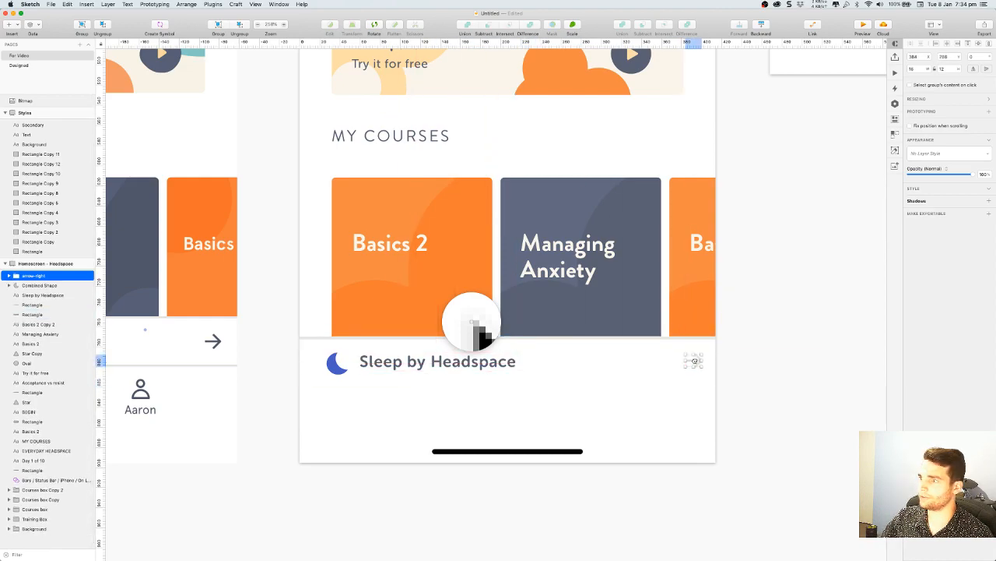
Try the arrow icon further left from the bar's right edge, and nudge it back to its starting position
{"action": "key", "text": "Left"}
{"action": "key", "text": "Left"}
{"action": "key", "text": "Left"}
{"action": "key", "text": "Left"}
{"action": "key", "text": "Left"}
{"action": "key", "text": "Left"}
{"action": "key", "text": "Left"}
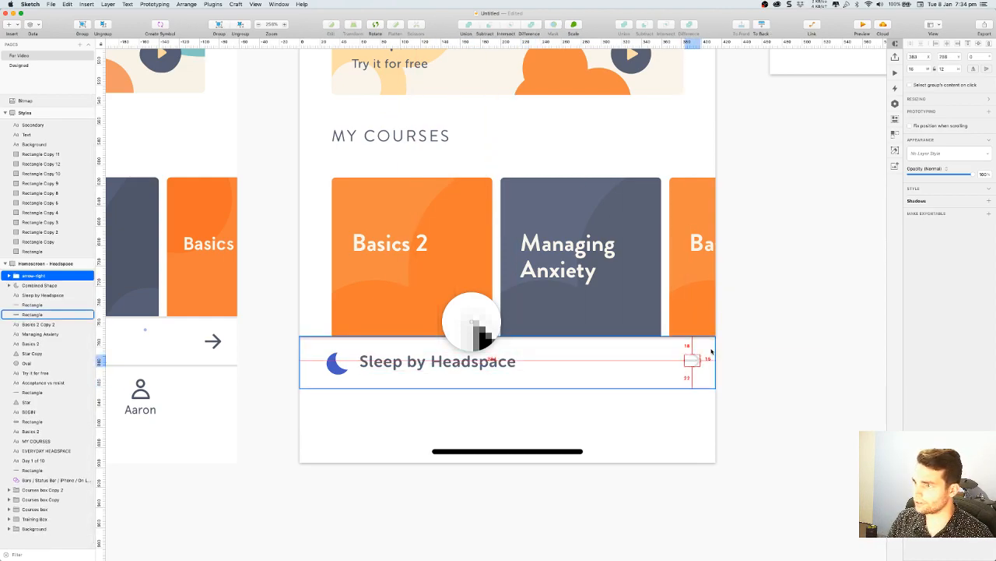
{"action": "key", "text": "Left"}
{"action": "key", "text": "Left"}
{"action": "key", "text": "Left"}
{"action": "key", "text": "Left"}
{"action": "key", "text": "Left"}
{"action": "key", "text": "Left"}
{"action": "key", "text": "Left"}
{"action": "key", "text": "Left"}
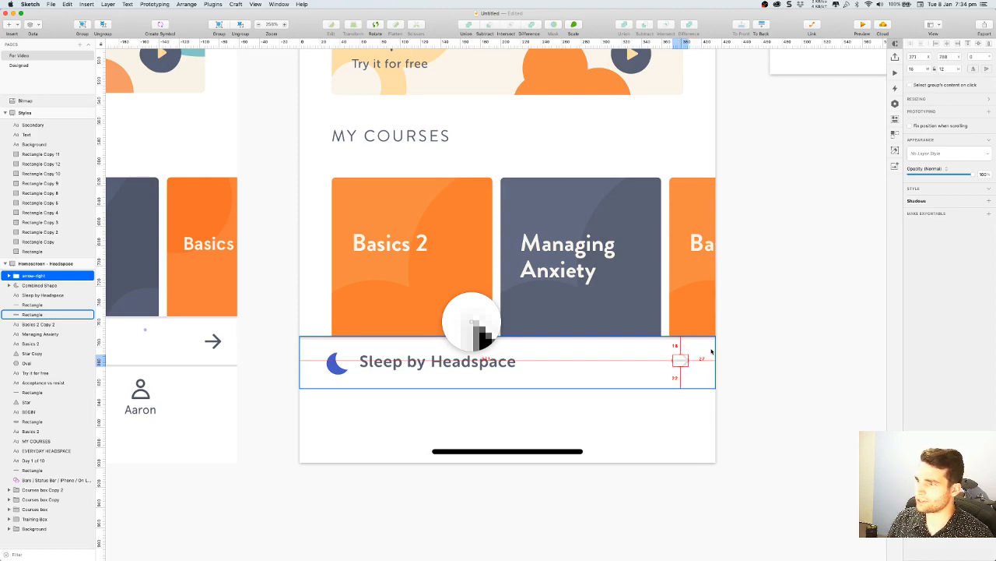
{"action": "key", "text": "Left"}
{"action": "key", "text": "Left"}
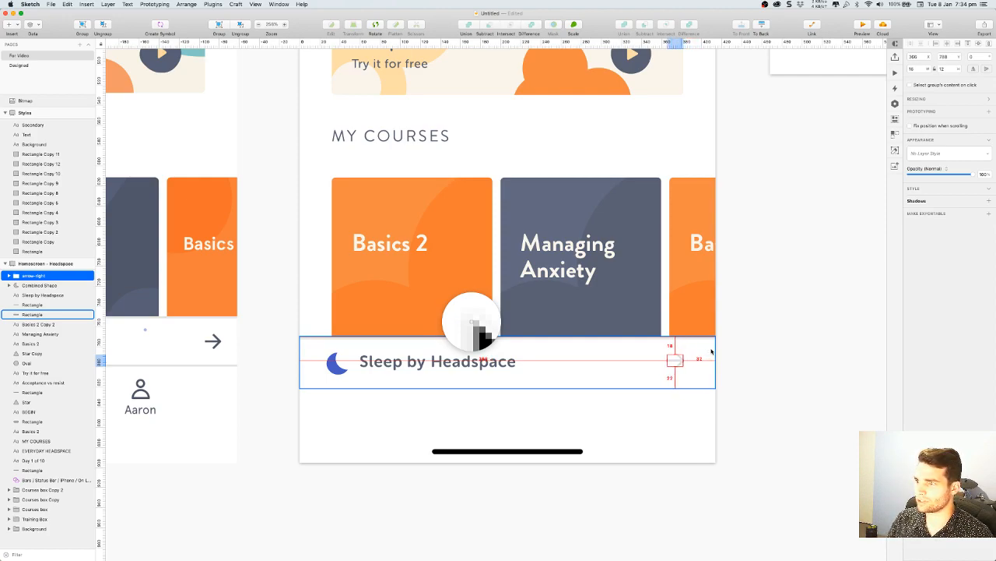
{"action": "key", "text": "Right"}
{"action": "key", "text": "Right"}
{"action": "key", "text": "Right"}
{"action": "key", "text": "Right"}
{"action": "key", "text": "Right"}
{"action": "key", "text": "Right"}
{"action": "key", "text": "Right"}
{"action": "key", "text": "Right"}
{"action": "key", "text": "Right"}
{"action": "key", "text": "Right"}
{"action": "key", "text": "Right"}
{"action": "key", "text": "Right"}
{"action": "key", "text": "Right"}
{"action": "key", "text": "Right"}
{"action": "key", "text": "Right"}
{"action": "key", "text": "Right"}
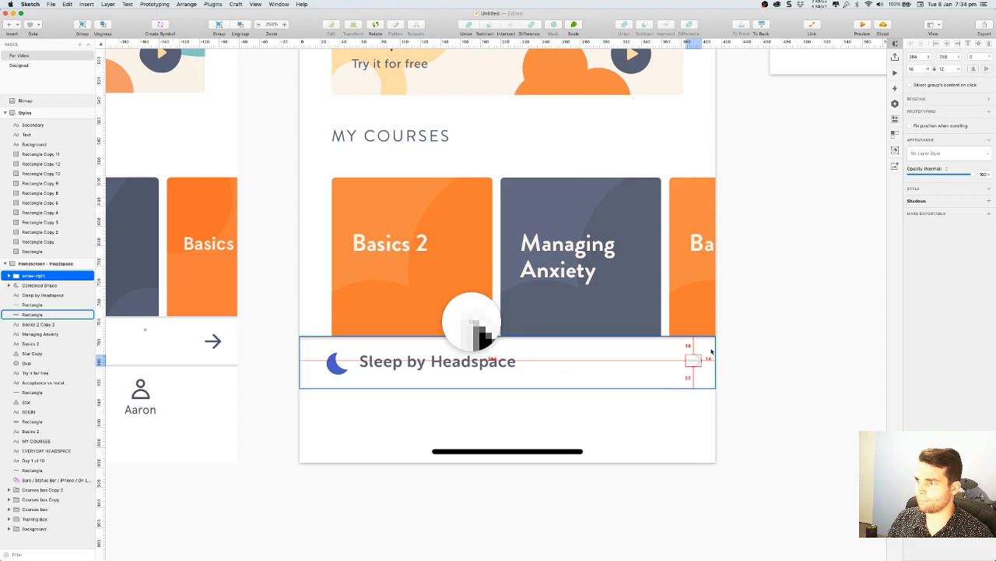
{"action": "left_click", "coordinate": [721, 350]}
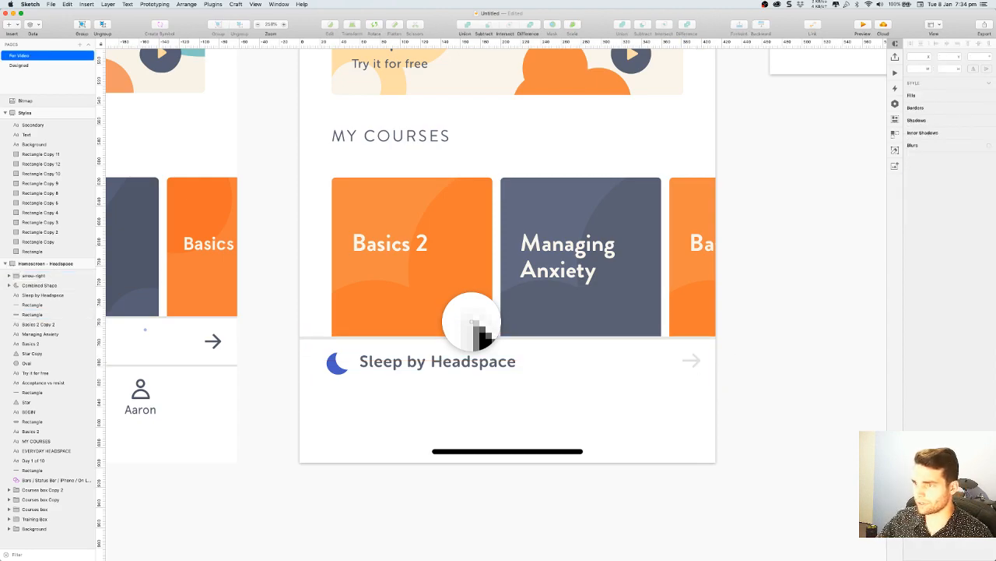
Duplicate the grey divider line above the Sleep by Headspace bar and place the copy along the bar's bottom edge
{"action": "key", "text": "ctrl+c"}
{"action": "key", "text": "Escape"}
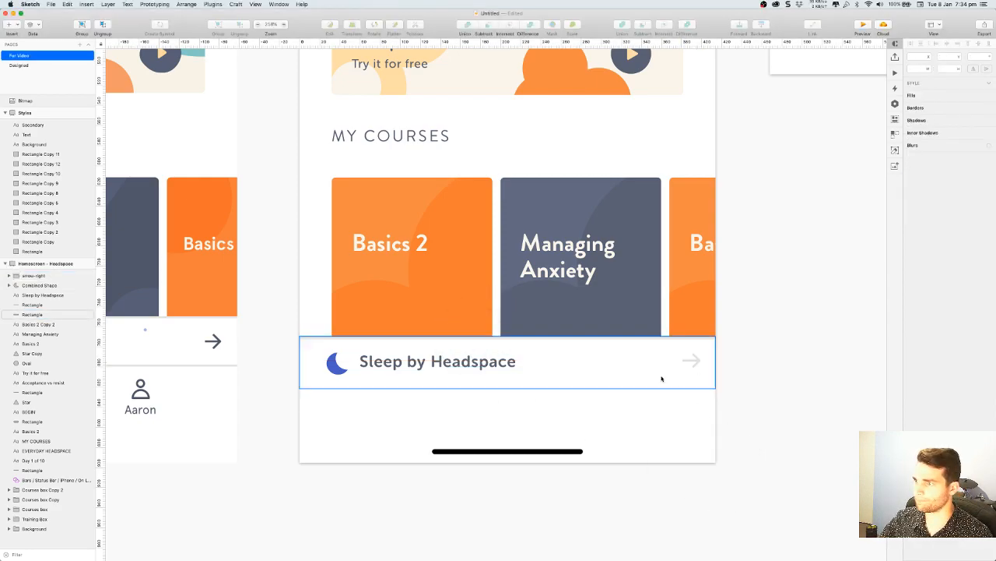
{"action": "left_click_drag", "start_coordinate": [606, 340], "coordinate": [609, 391]}
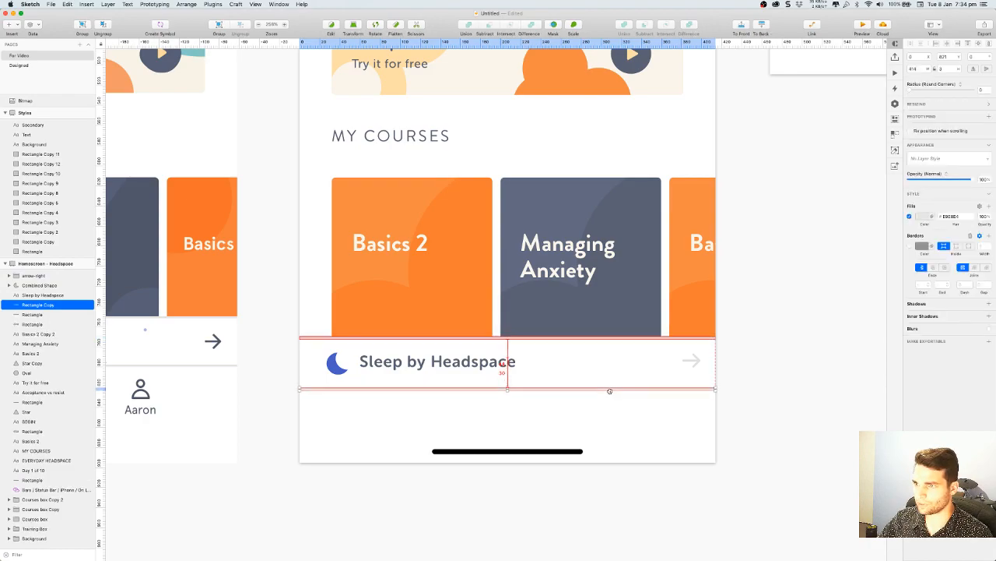
{"action": "left_click", "coordinate": [756, 405]}
{"action": "scroll", "coordinate": [763, 408], "scroll_direction": "down", "scroll_amount": 5}
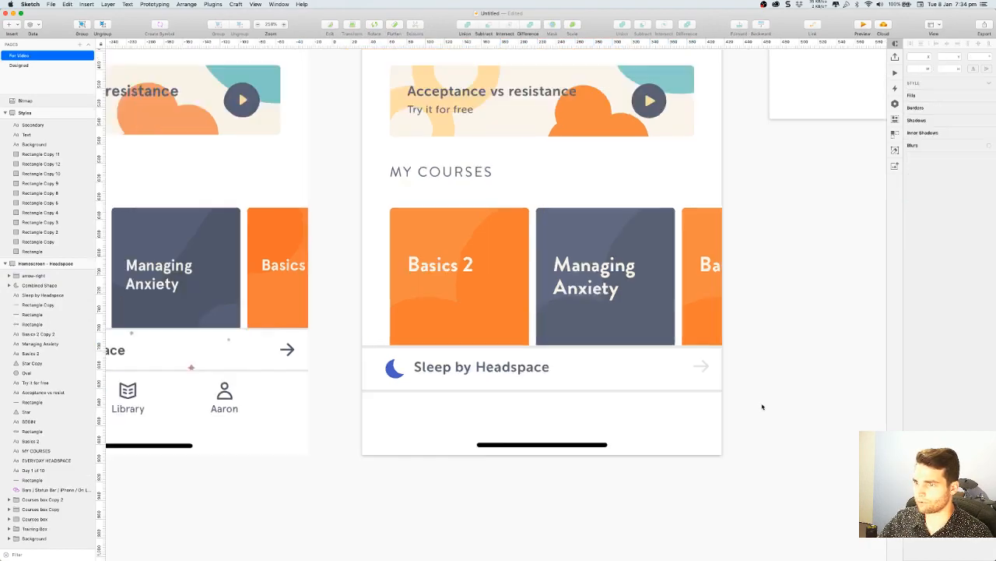
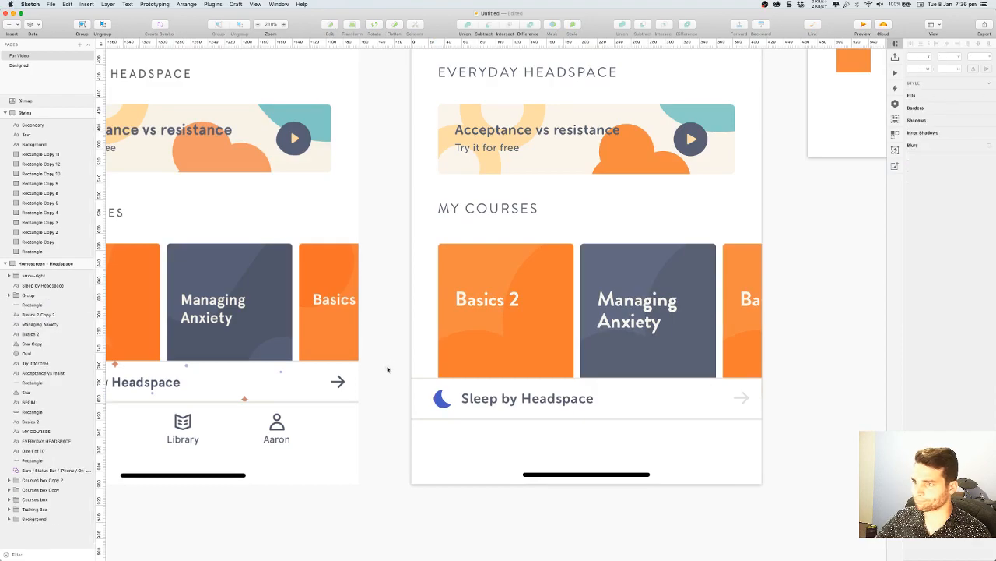
Draw a star about 14 × 14 px on the reference image's Sleep by Headspace bar, just above the lower red sparkle
{"action": "left_click_drag", "start_coordinate": [388, 369], "coordinate": [555, 335]}
{"action": "scroll", "coordinate": [269, 336], "scroll_direction": "up", "scroll_amount": 3}
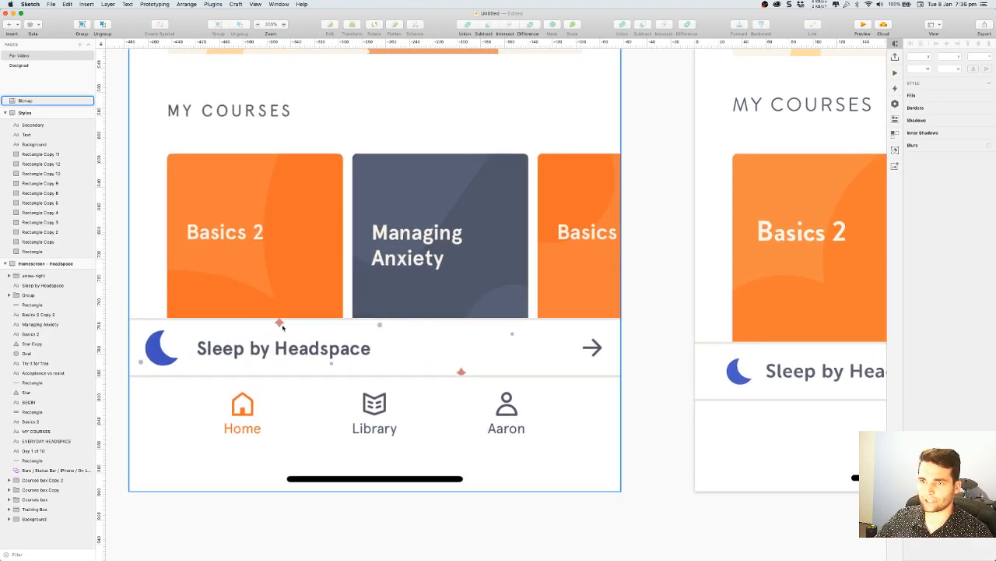
{"action": "left_click", "coordinate": [641, 396]}
{"action": "left_click_drag", "start_coordinate": [640, 396], "coordinate": [625, 383]}
{"action": "scroll", "coordinate": [625, 383], "scroll_direction": "right", "scroll_amount": 10}
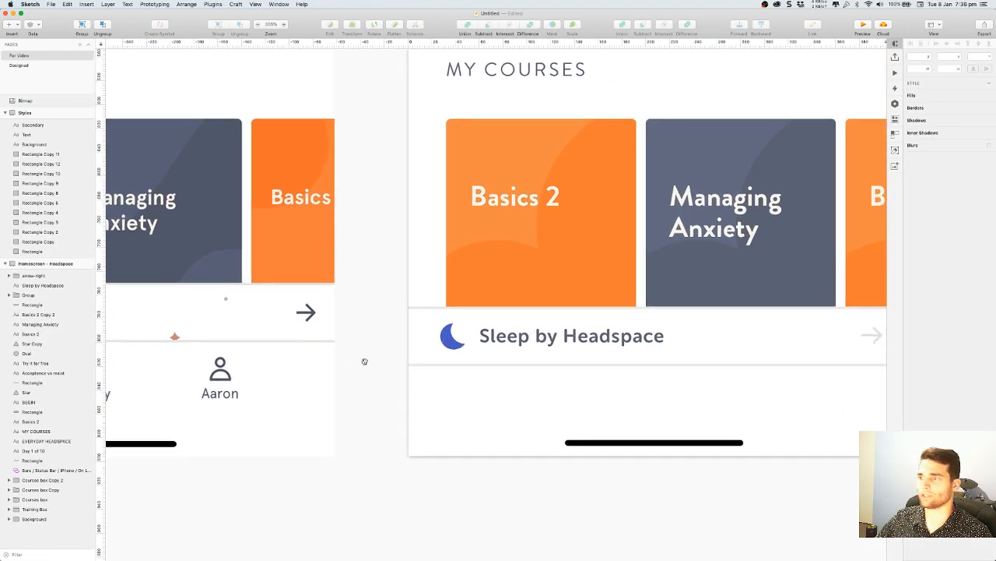
{"action": "left_click", "coordinate": [11, 24]}
{"action": "mouse_move", "coordinate": [78, 35]}
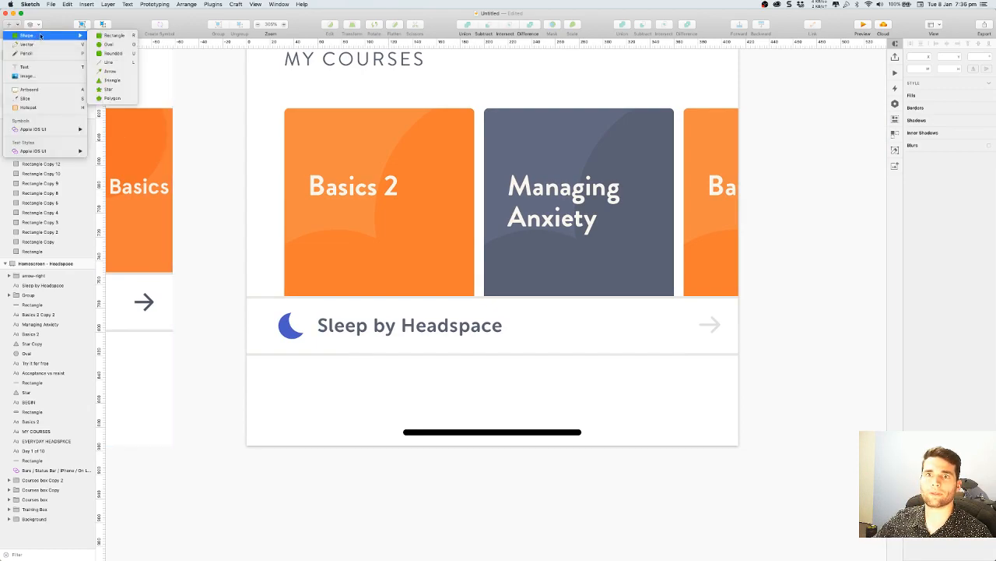
{"action": "left_click", "coordinate": [109, 88]}
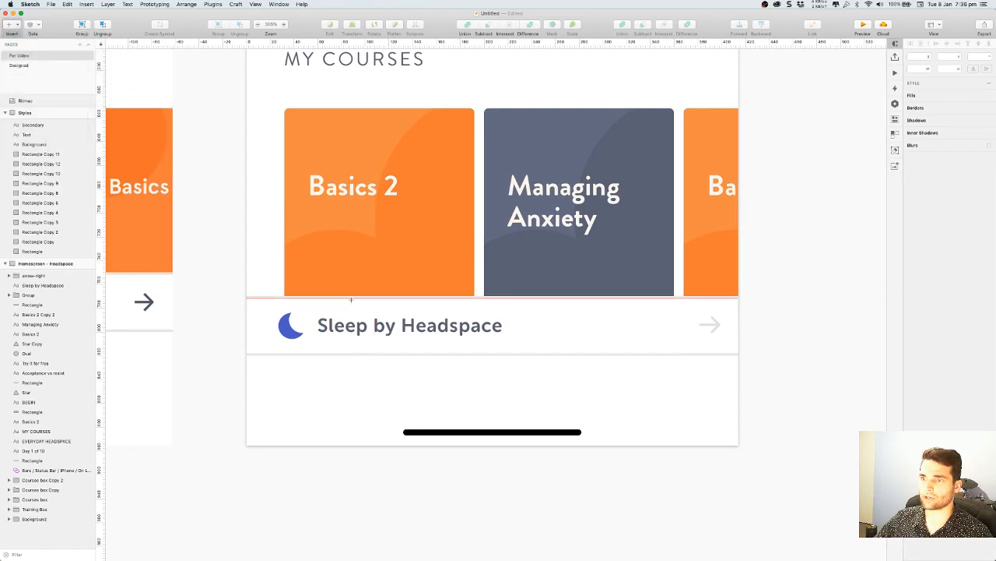
{"action": "mouse_move", "coordinate": [352, 298]}
{"action": "left_mouse_down"}
{"action": "mouse_move", "coordinate": [369, 316]}
{"action": "mouse_move", "coordinate": [636, 308]}
{"action": "mouse_move", "coordinate": [746, 318]}
{"action": "mouse_move", "coordinate": [374, 322]}
{"action": "mouse_move", "coordinate": [445, 310]}
{"action": "left_mouse_up"}
{"action": "scroll", "coordinate": [368, 325], "scroll_direction": "up", "scroll_amount": 10}
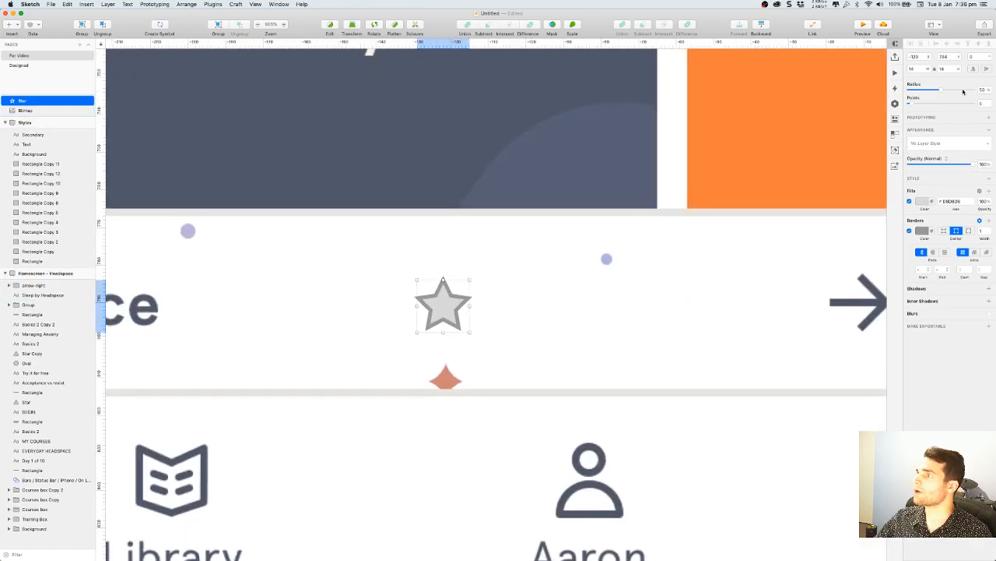
Turn the star into a four-point sparkle rotated 45° with a 43% radius, beside the red reference sparkle
{"action": "left_click", "coordinate": [988, 105]}
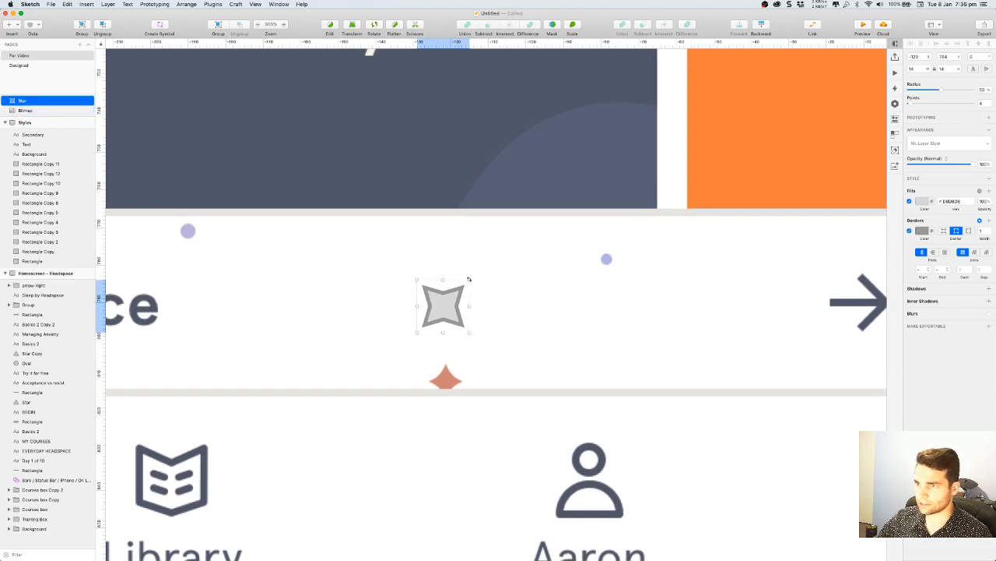
{"action": "left_click_drag", "start_coordinate": [469, 280], "coordinate": [493, 337]}
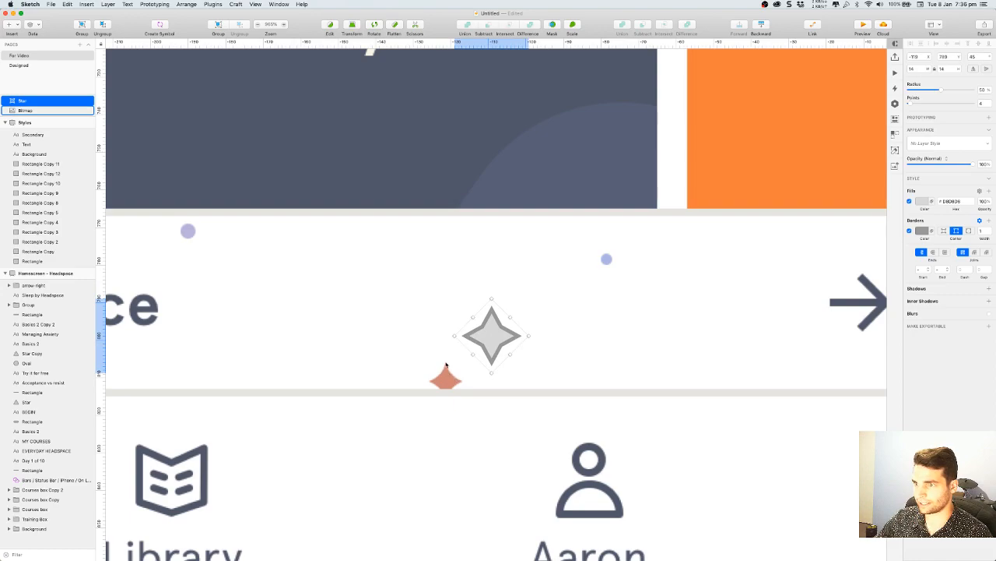
{"action": "mouse_move", "coordinate": [940, 91]}
{"action": "left_mouse_down"}
{"action": "mouse_move", "coordinate": [951, 92]}
{"action": "mouse_move", "coordinate": [939, 91]}
{"action": "left_mouse_up"}
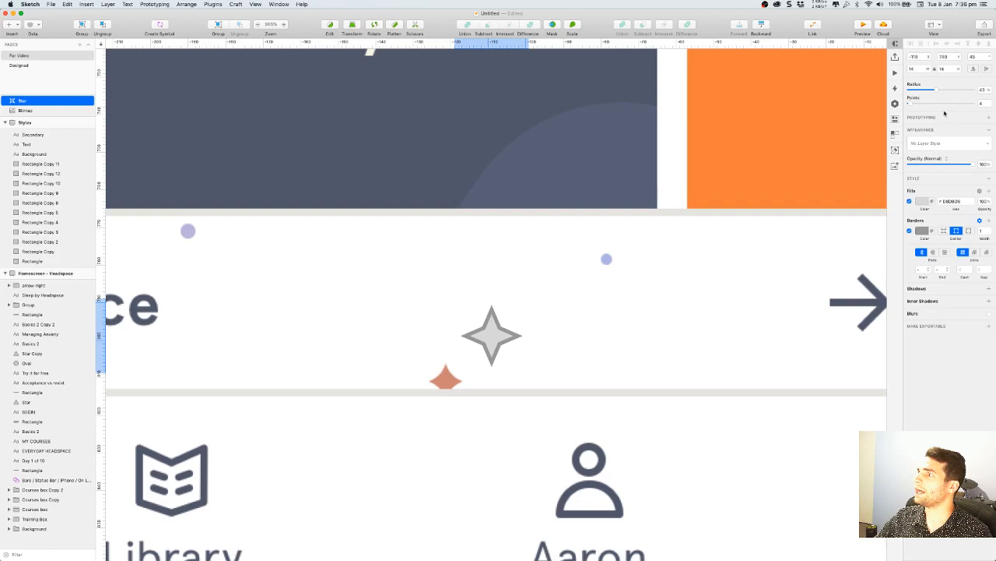
Edit the four-point star's path to round its corners slightly, and finish editing
{"action": "left_click", "coordinate": [480, 328]}
{"action": "double_click", "coordinate": [495, 332]}
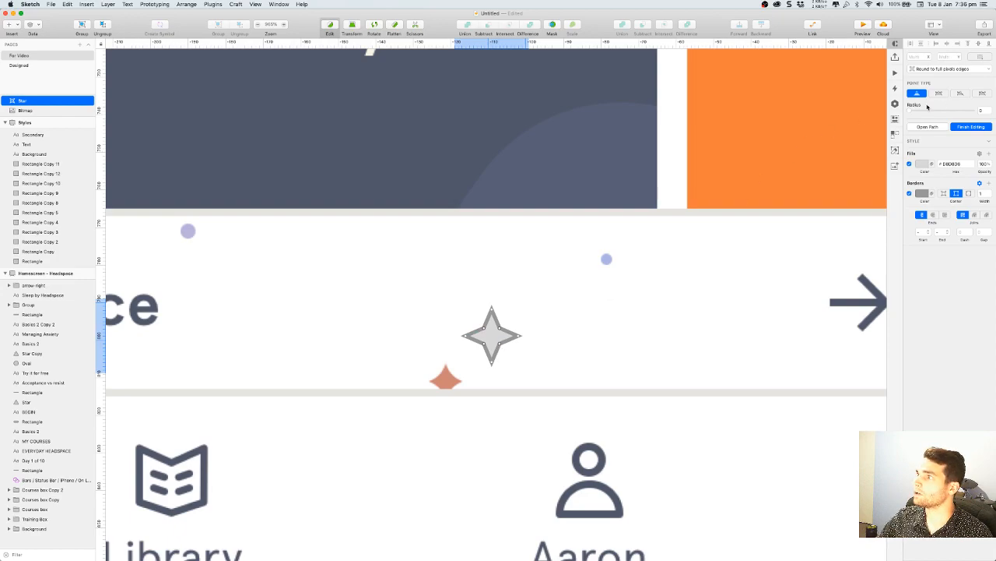
{"action": "mouse_move", "coordinate": [911, 110]}
{"action": "left_mouse_down"}
{"action": "mouse_move", "coordinate": [925, 110]}
{"action": "mouse_move", "coordinate": [916, 110]}
{"action": "left_mouse_up"}
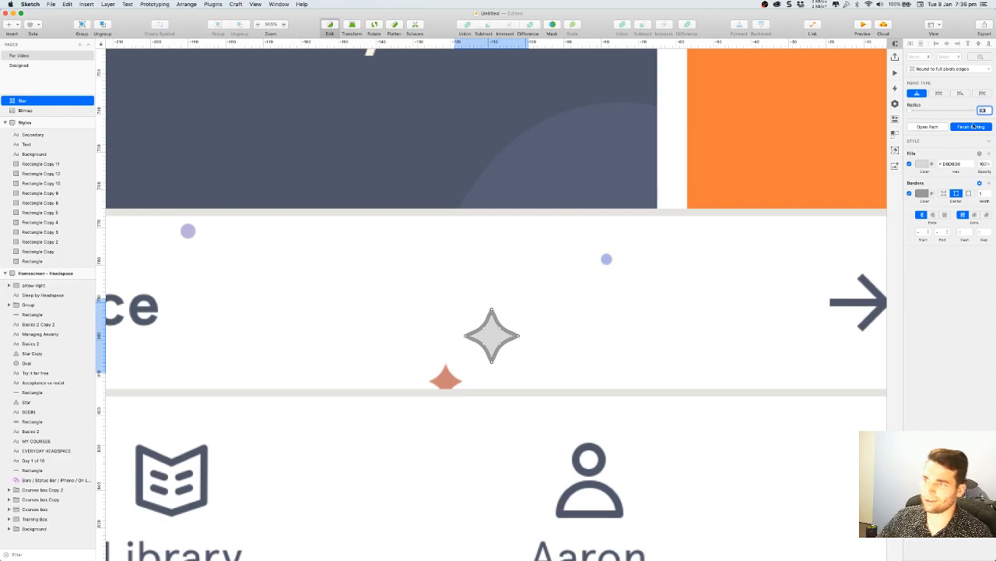
{"action": "left_click", "coordinate": [722, 418]}
{"action": "left_click", "coordinate": [721, 418]}
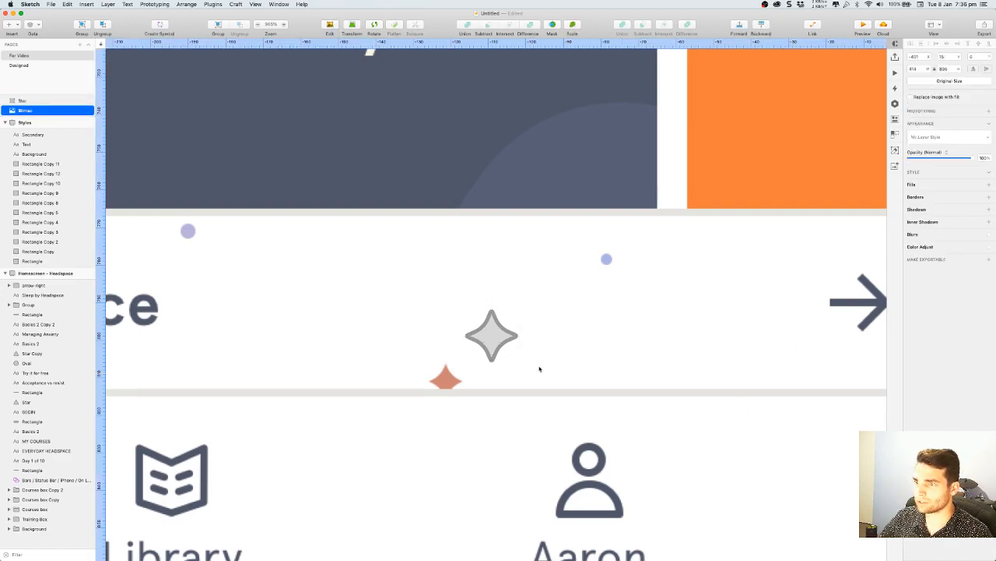
Turn off the star's border and fill it with the red sampled from the reference sparkle
{"action": "left_click", "coordinate": [495, 339]}
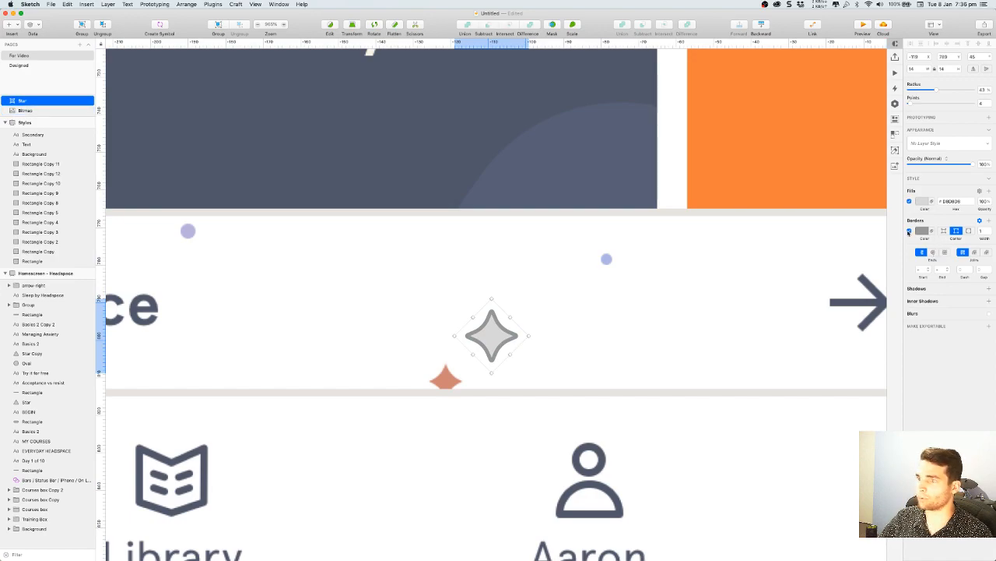
{"action": "left_click", "coordinate": [909, 231]}
{"action": "left_click", "coordinate": [922, 201]}
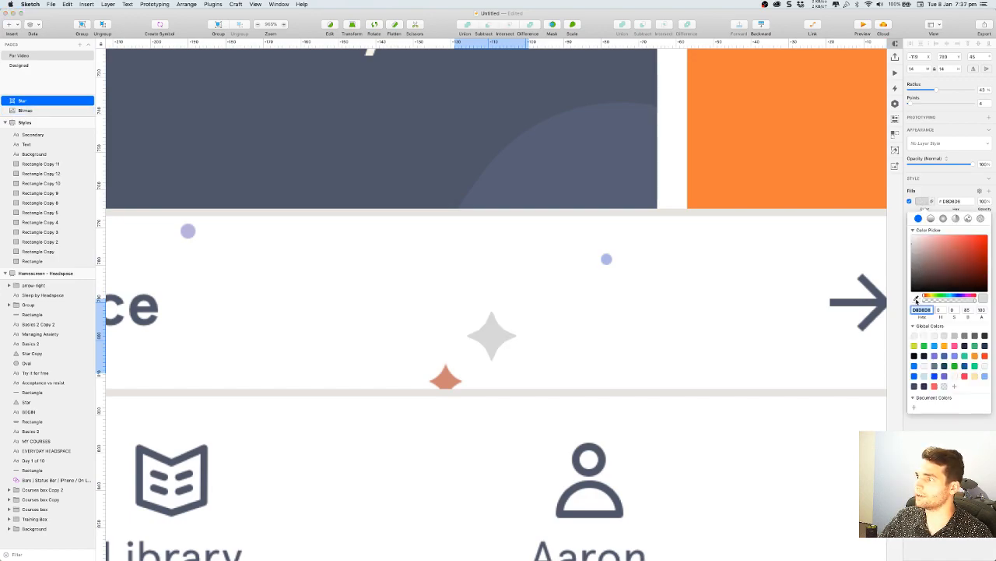
{"action": "left_click", "coordinate": [916, 299]}
{"action": "left_click", "coordinate": [446, 379]}
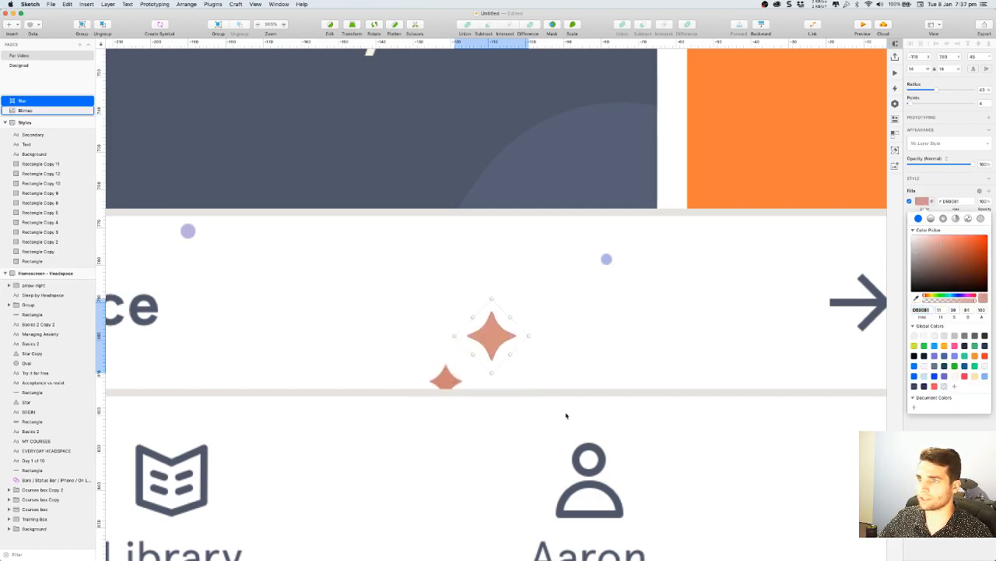
Move the red sparkle from the reference image onto the lower edge of the artboard's Sleep by Headspace bar
{"action": "scroll", "coordinate": [603, 389], "scroll_direction": "down", "scroll_amount": 10}
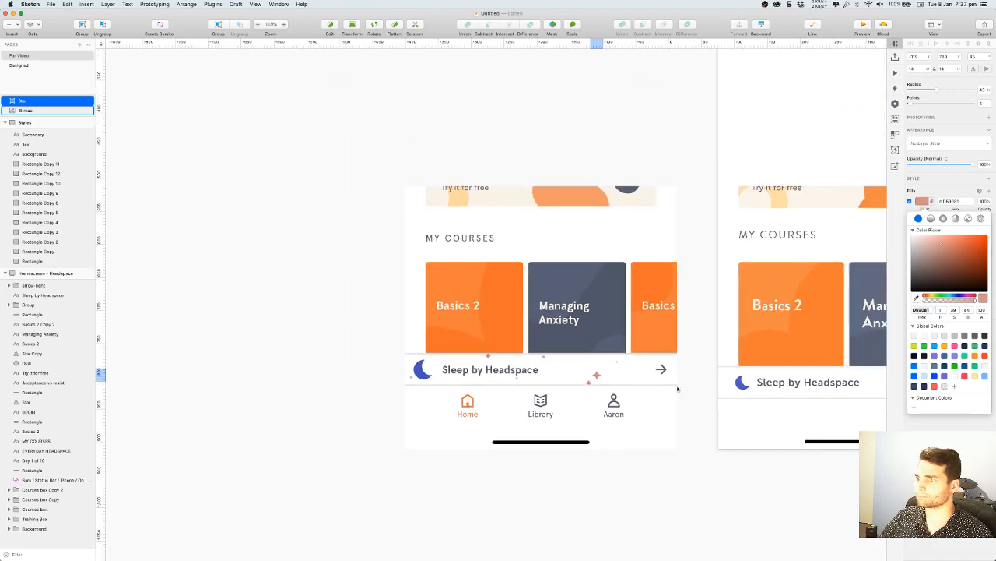
{"action": "left_click_drag", "start_coordinate": [678, 390], "coordinate": [520, 375]}
{"action": "left_click_drag", "start_coordinate": [446, 359], "coordinate": [713, 384]}
{"action": "scroll", "coordinate": [701, 374], "scroll_direction": "up", "scroll_amount": 5}
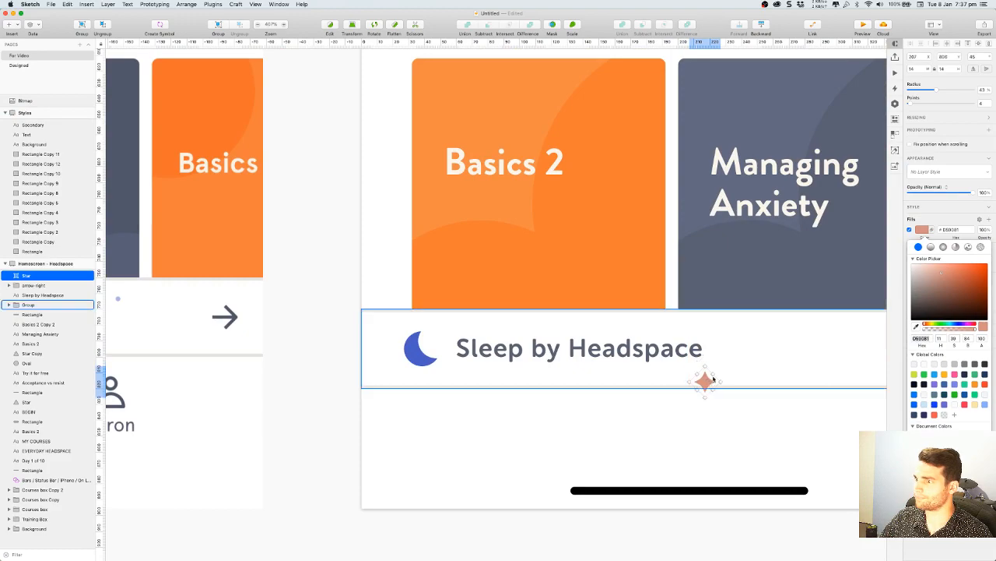
Group the sparkle, arrow, Sleep by Headspace title, moon group and white bar rectangle together
{"action": "left_click", "coordinate": [798, 369], "text": "shift"}
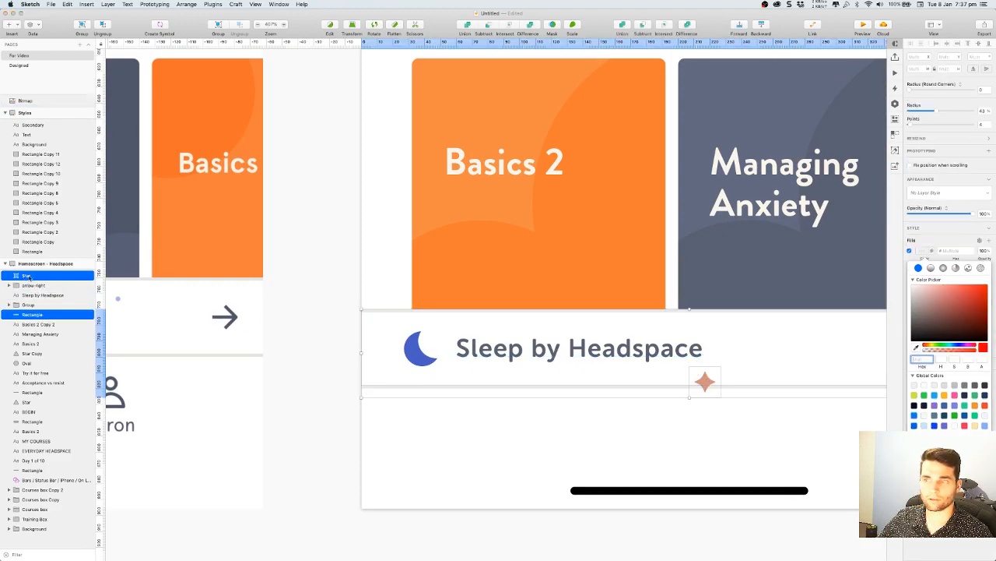
{"action": "scroll", "coordinate": [633, 407], "scroll_direction": "right", "scroll_amount": 5}
{"action": "scroll", "coordinate": [519, 422], "scroll_direction": "down", "scroll_amount": 5}
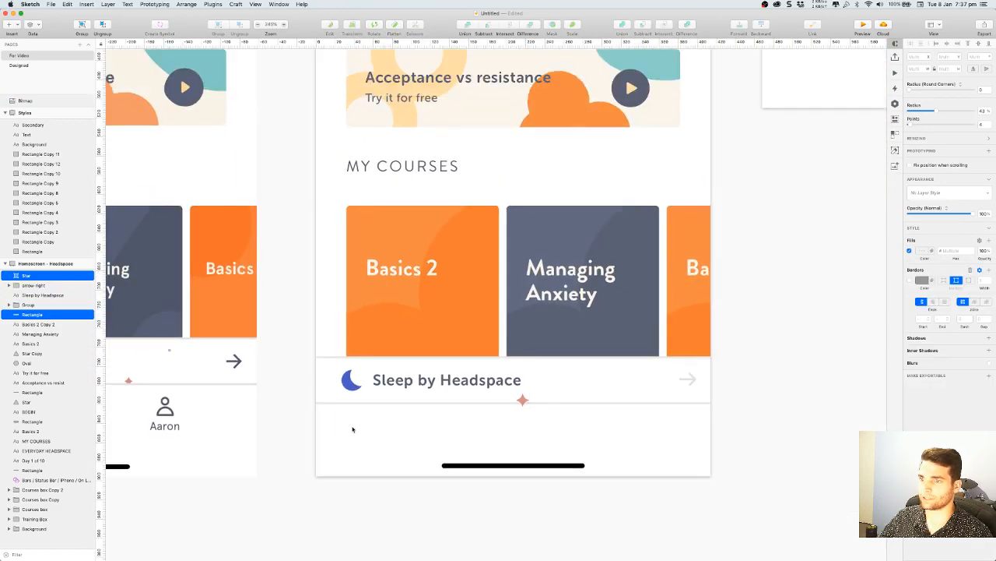
{"action": "left_click_drag", "start_coordinate": [352, 429], "coordinate": [699, 387]}
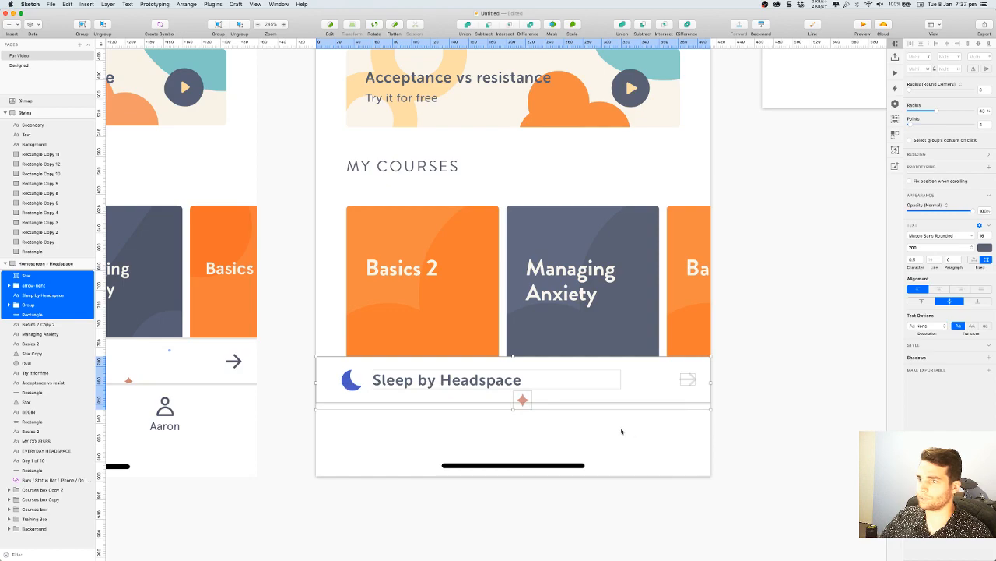
{"action": "key", "text": "super+g"}
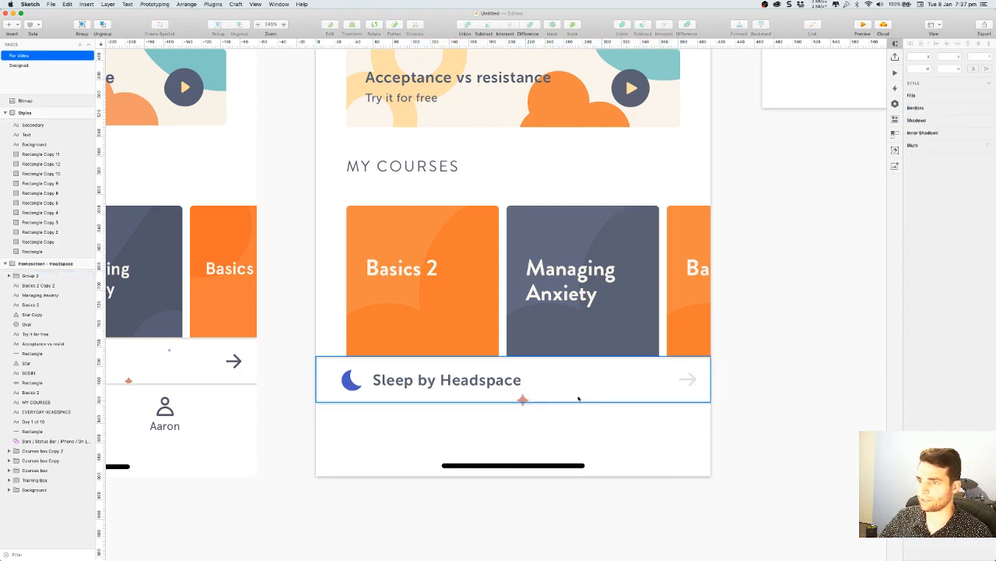
Place the white bar rectangle at the bottom of the moon and divider group and rename it "background white bar"
{"action": "double_click", "coordinate": [579, 398]}
{"action": "right_click", "coordinate": [44, 322]}
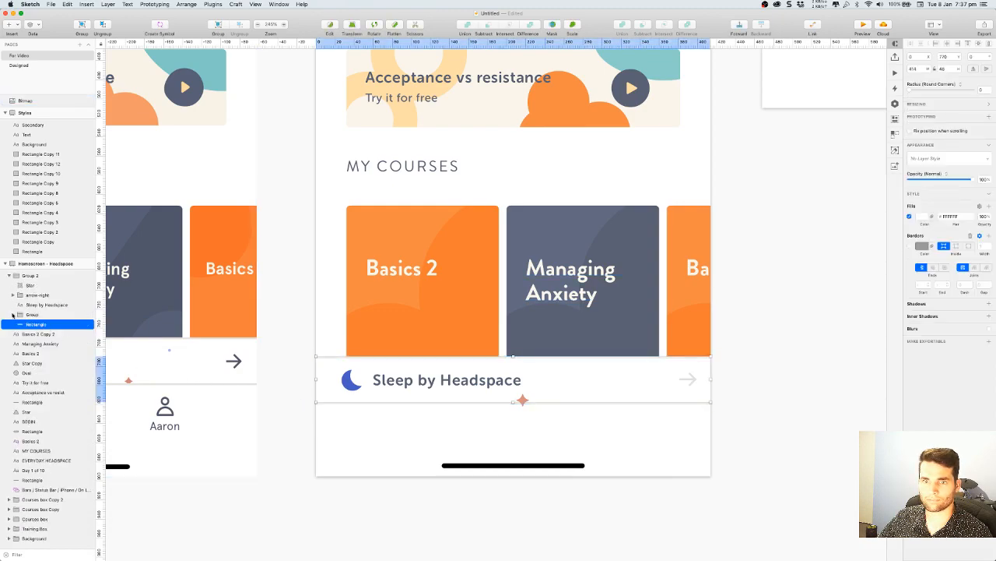
{"action": "left_click", "coordinate": [42, 314]}
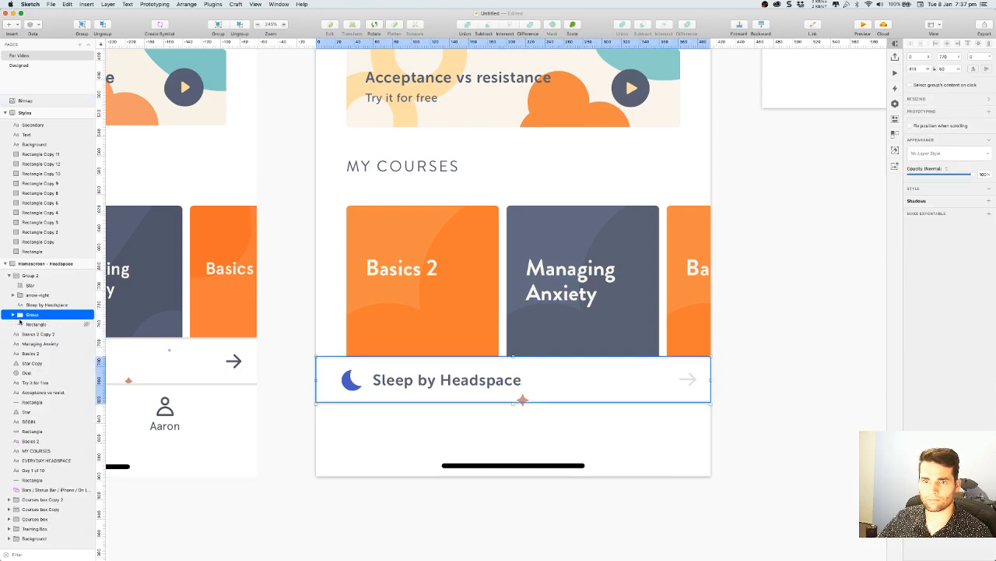
{"action": "left_click", "coordinate": [14, 314]}
{"action": "left_click", "coordinate": [36, 345]}
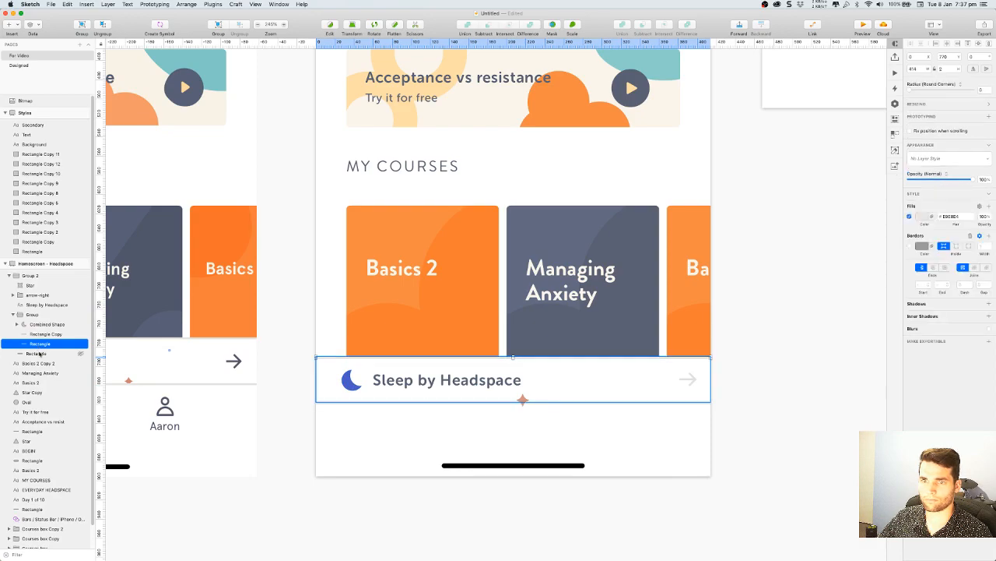
{"action": "left_click", "coordinate": [40, 354]}
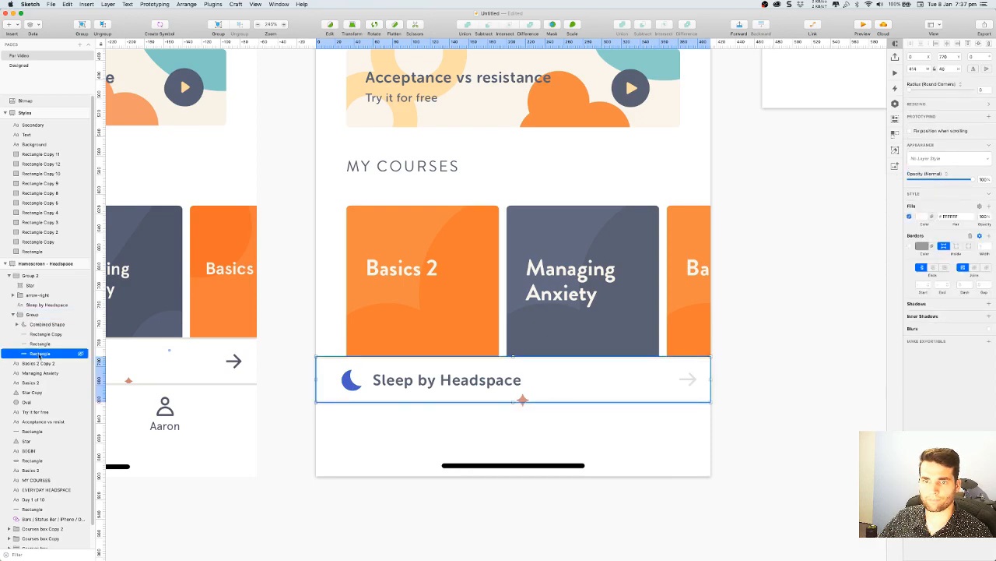
{"action": "double_click", "coordinate": [40, 353]}
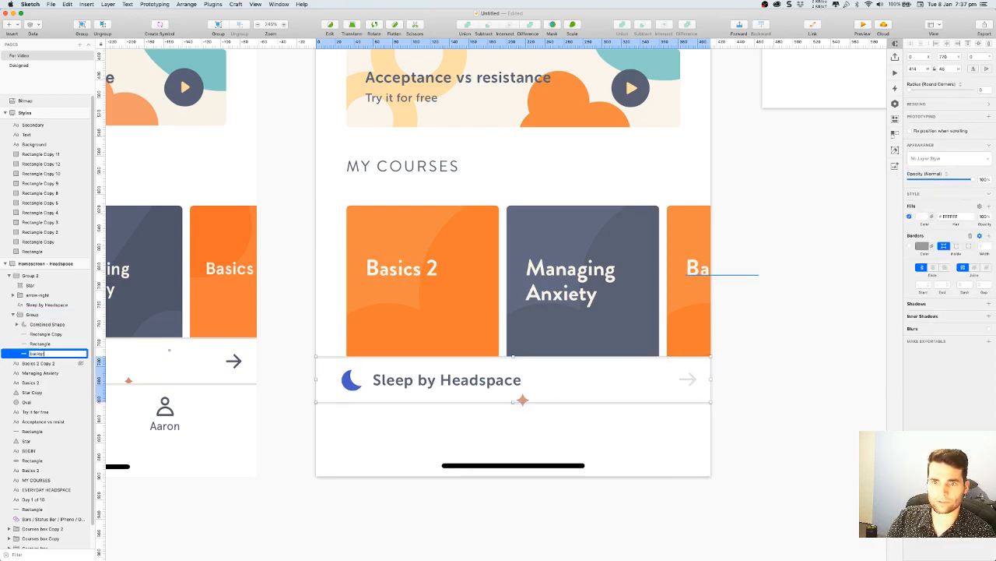
{"action": "type", "text": "background"}
{"action": "key", "text": "Return"}
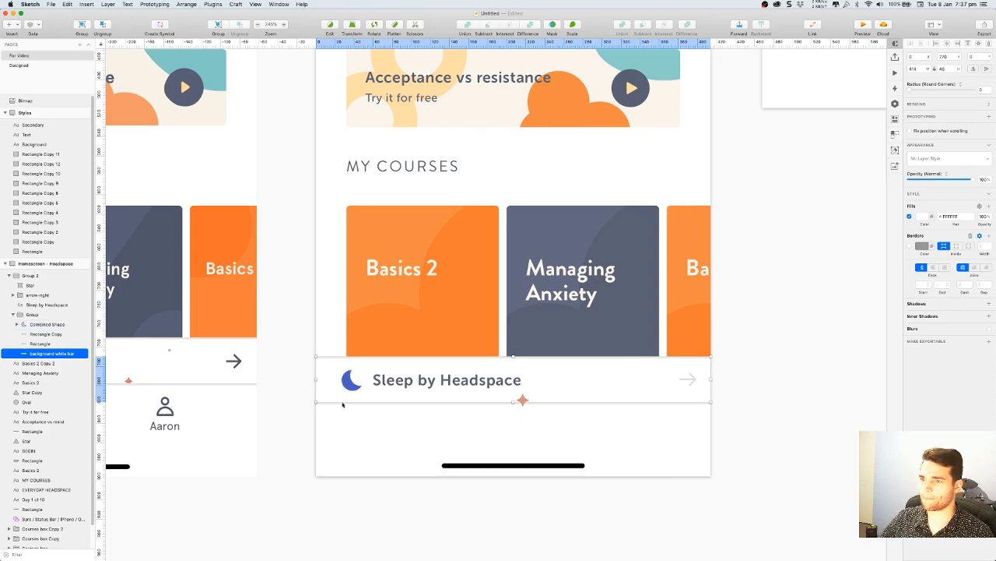
Turn the background white bar into a mask and extend its lower edge to take in the lower divider
{"action": "right_click", "coordinate": [62, 353]}
{"action": "left_click", "coordinate": [78, 545]}
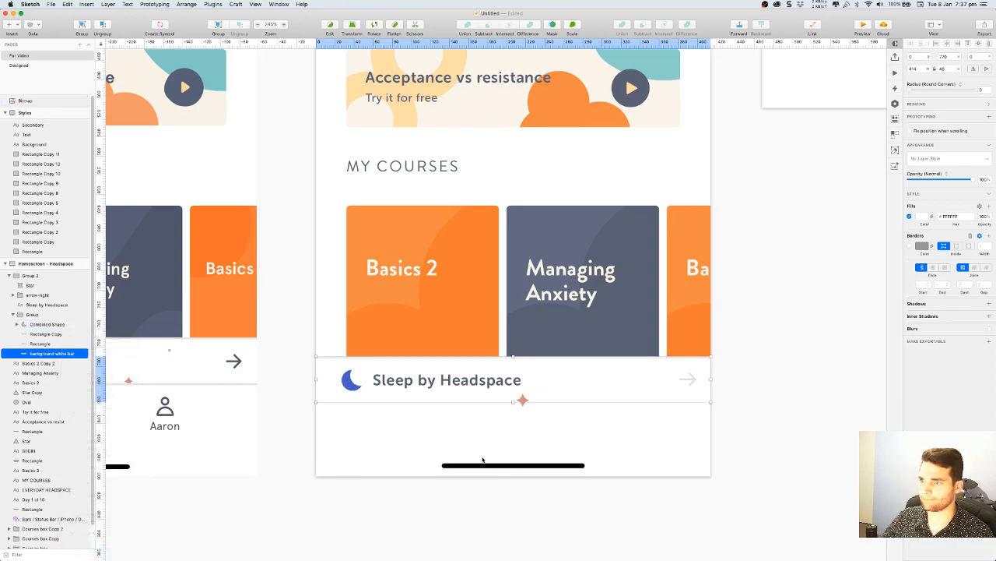
{"action": "left_click", "coordinate": [333, 398], "text": "super"}
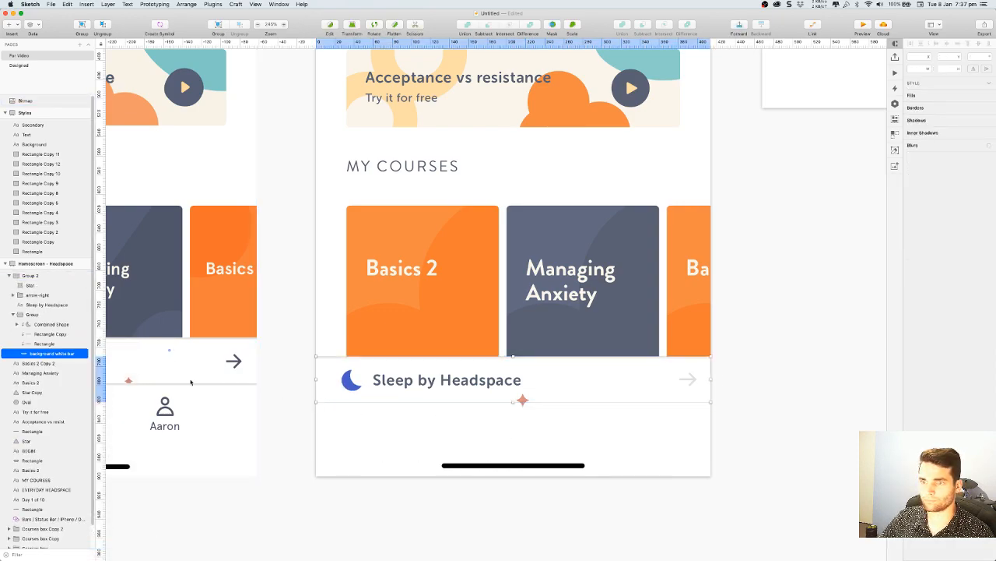
{"action": "left_click", "coordinate": [45, 345]}
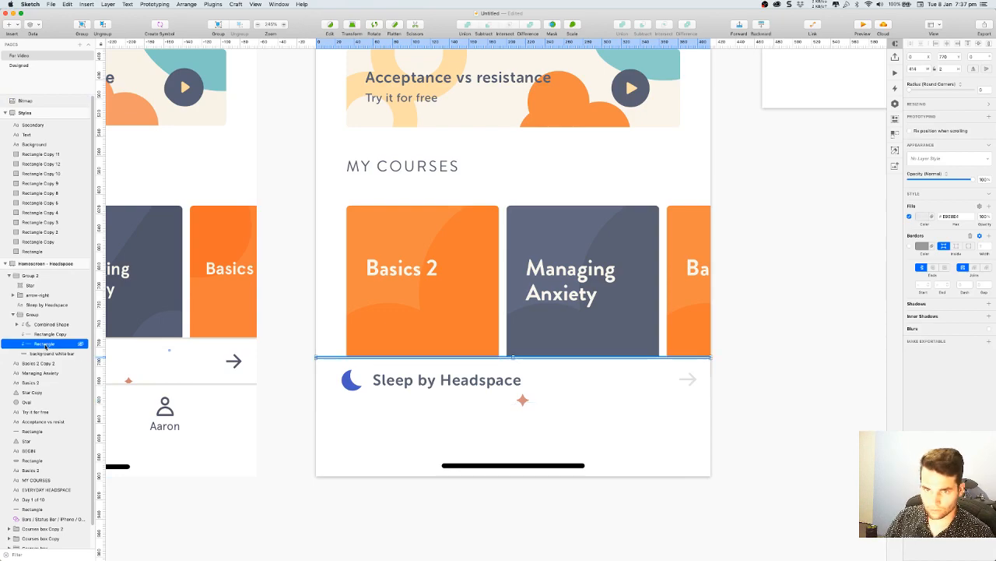
{"action": "left_click", "coordinate": [47, 354]}
{"action": "scroll", "coordinate": [518, 404], "scroll_direction": "up", "scroll_amount": 5}
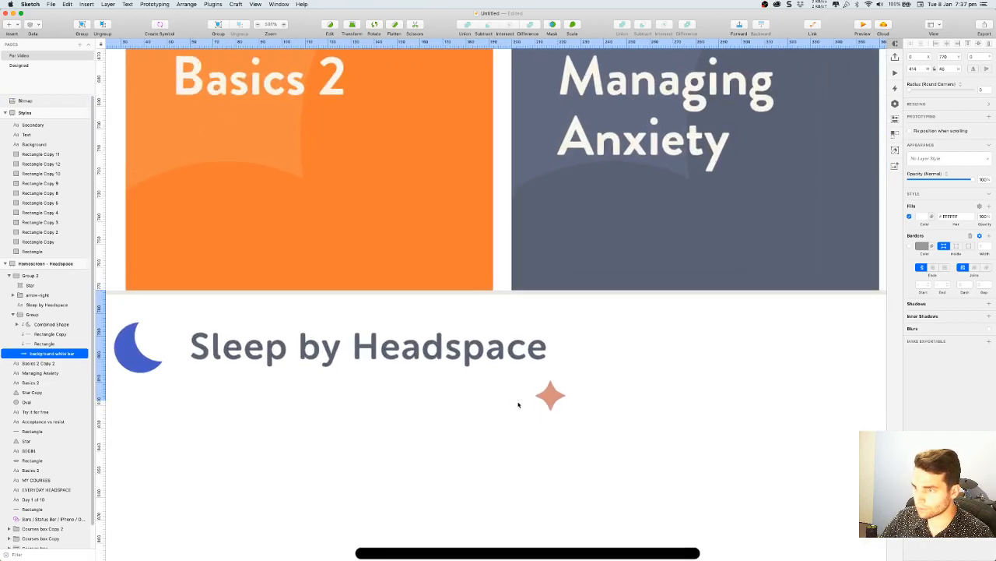
{"action": "scroll", "coordinate": [518, 404], "scroll_direction": "up", "scroll_amount": 5}
{"action": "left_click_drag", "start_coordinate": [530, 400], "coordinate": [533, 405]}
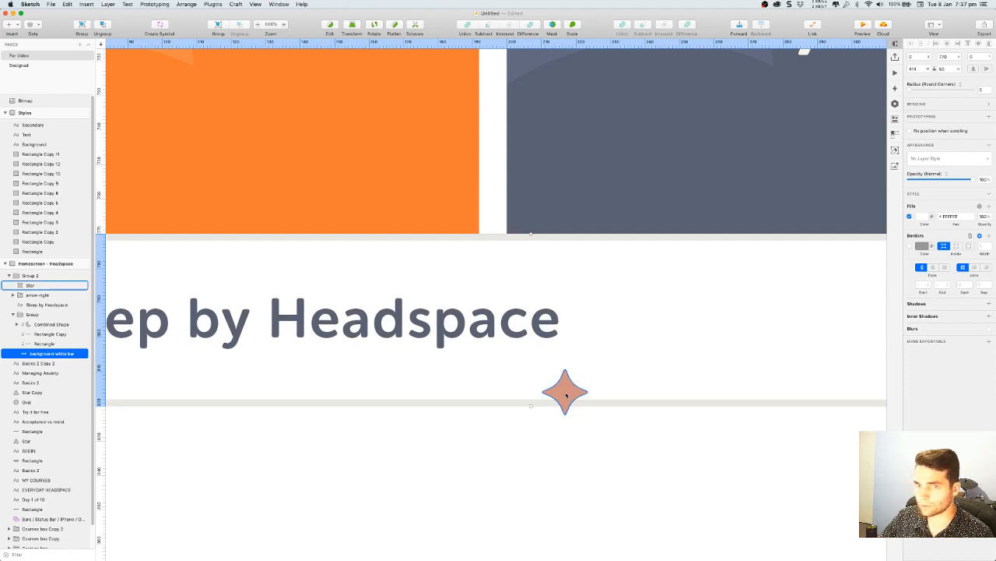
Move the star layer into the masked group, directly above the background white bar layer
{"action": "left_click", "coordinate": [566, 395]}
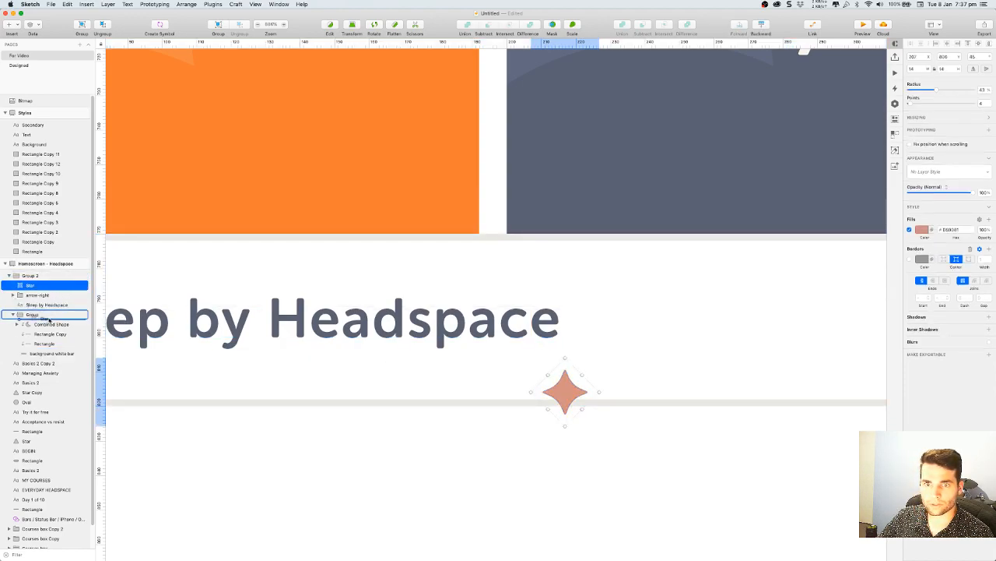
{"action": "left_click_drag", "start_coordinate": [49, 320], "coordinate": [51, 351]}
{"action": "left_click", "coordinate": [478, 440]}
{"action": "key", "text": "super+0"}
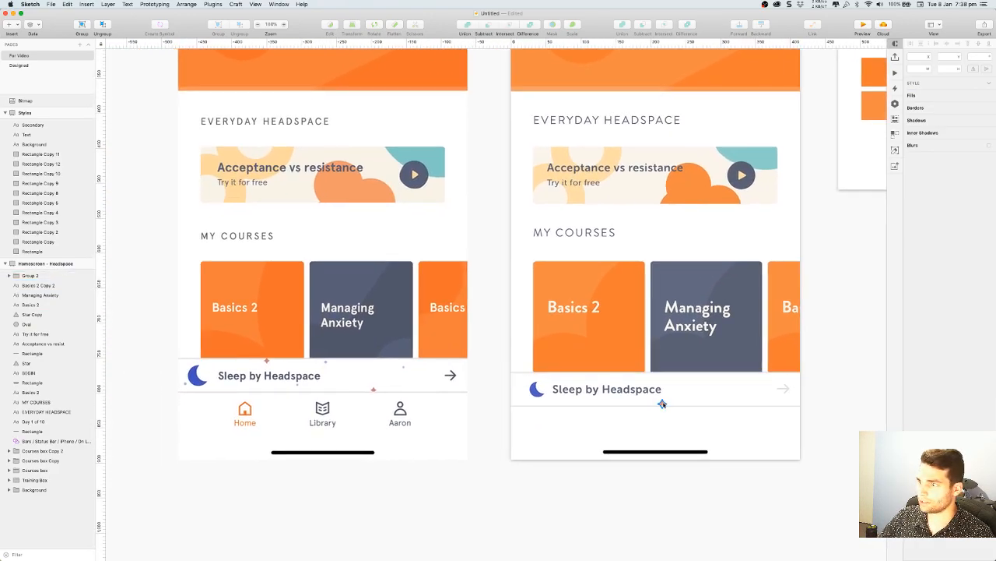
{"action": "left_click", "coordinate": [662, 403]}
{"action": "key", "text": "super+d"}
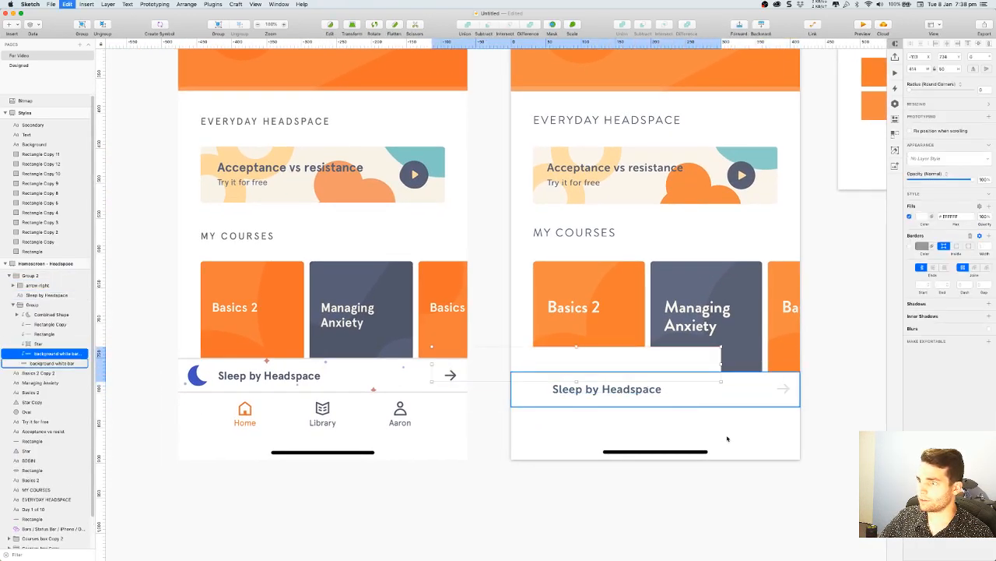
{"action": "key", "text": "super+z"}
Shift the red sparkle further right along the bar's lower edge and place a copy on the upper edge above the title
{"action": "left_click", "coordinate": [700, 404]}
{"action": "left_click_drag", "start_coordinate": [699, 404], "coordinate": [596, 374]}
{"action": "left_click", "coordinate": [839, 453]}
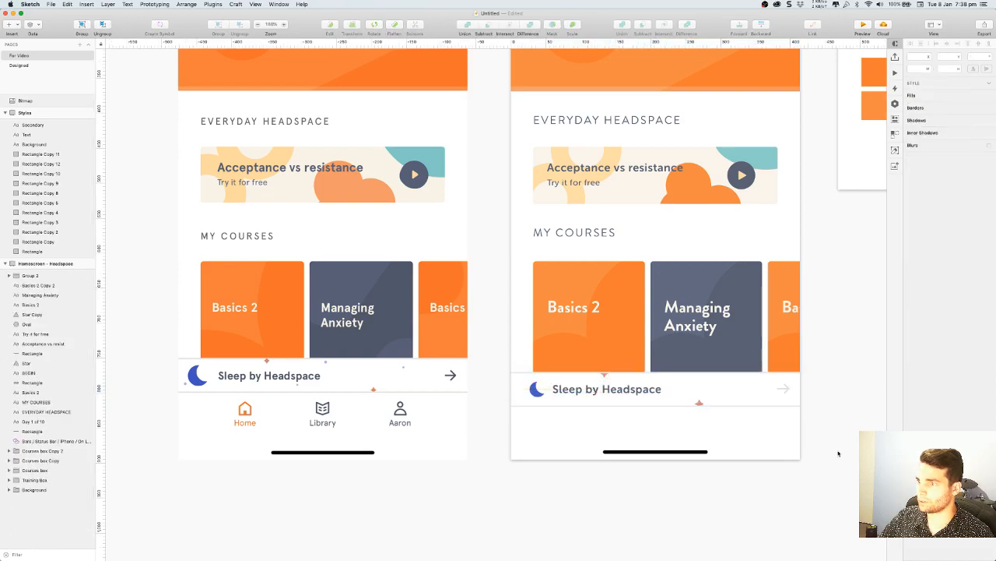
Draw a borderless circle about 4 × 4 px below and left of the moon, filled with the lavender sampled from a reference dot
{"action": "left_click_drag", "start_coordinate": [842, 448], "coordinate": [826, 434]}
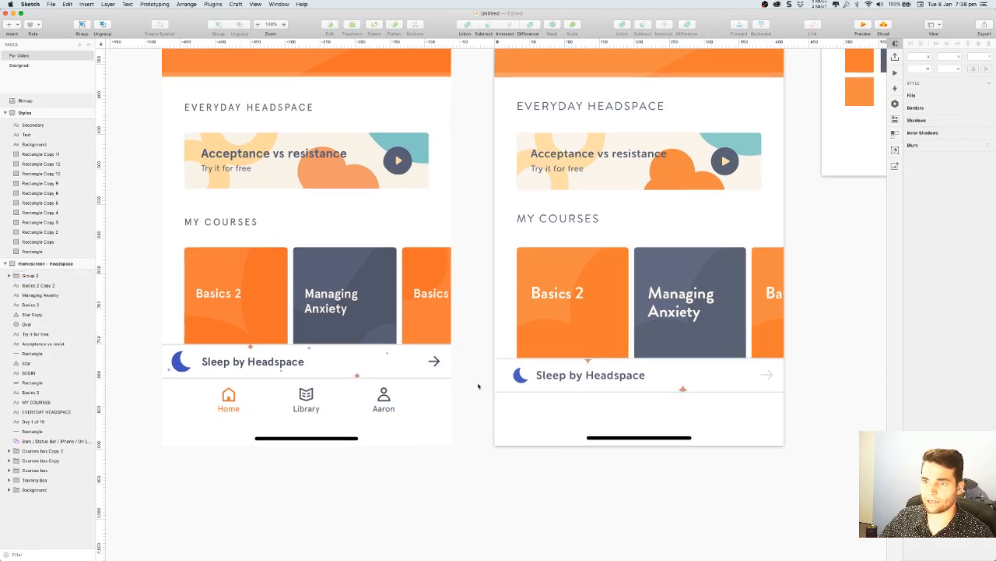
{"action": "left_click", "coordinate": [12, 25]}
{"action": "mouse_move", "coordinate": [28, 36]}
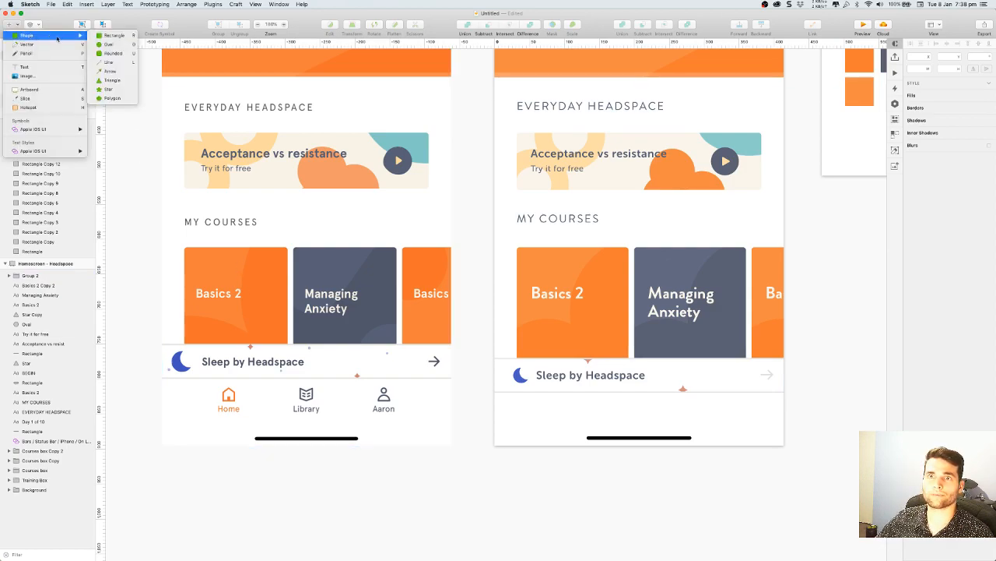
{"action": "left_click", "coordinate": [111, 44]}
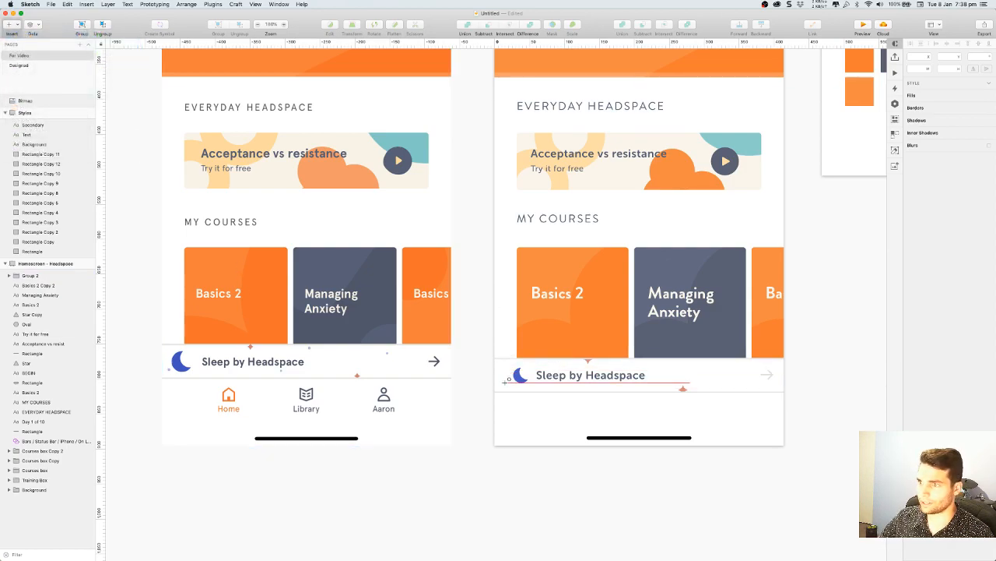
{"action": "left_click_drag", "start_coordinate": [504, 381], "coordinate": [510, 387]}
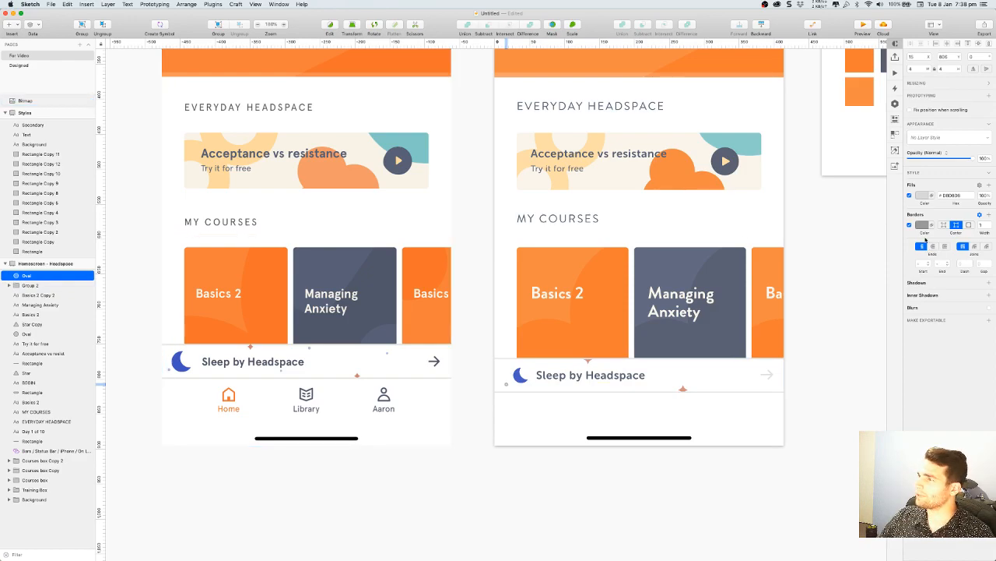
{"action": "left_click", "coordinate": [916, 195]}
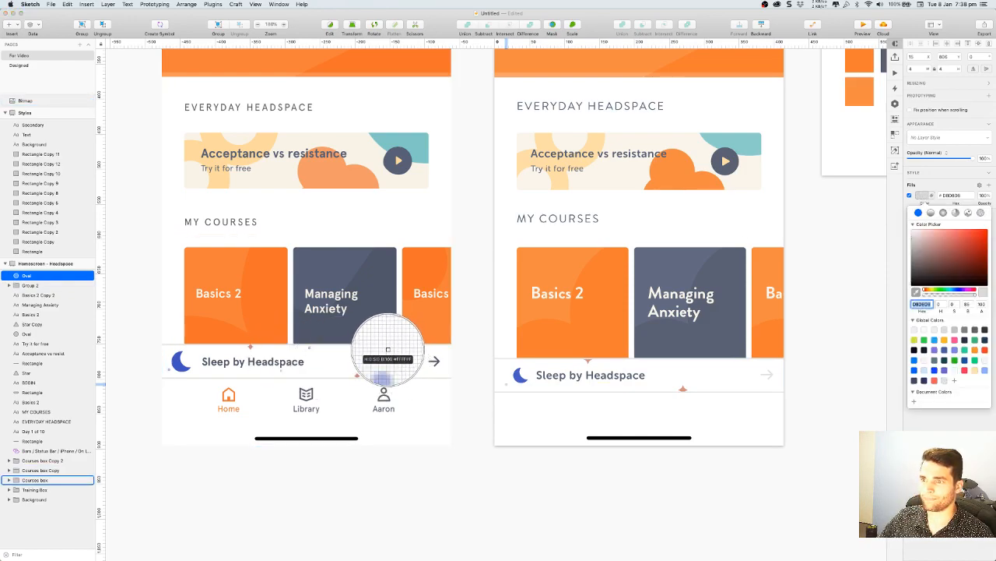
{"action": "left_click", "coordinate": [387, 352]}
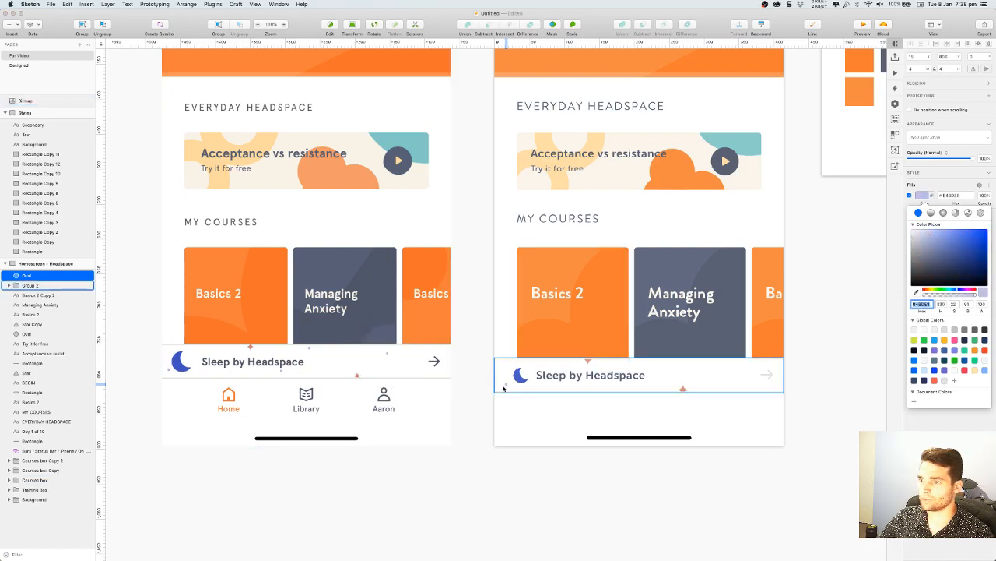
Place one copy of the lavender dot just below the title's end and a larger copy near the bar's upper edge, right of the title
{"action": "left_click_drag", "start_coordinate": [551, 379], "coordinate": [635, 382]}
{"action": "left_click", "coordinate": [802, 411]}
{"action": "scroll", "coordinate": [641, 389], "scroll_direction": "up", "scroll_amount": 10}
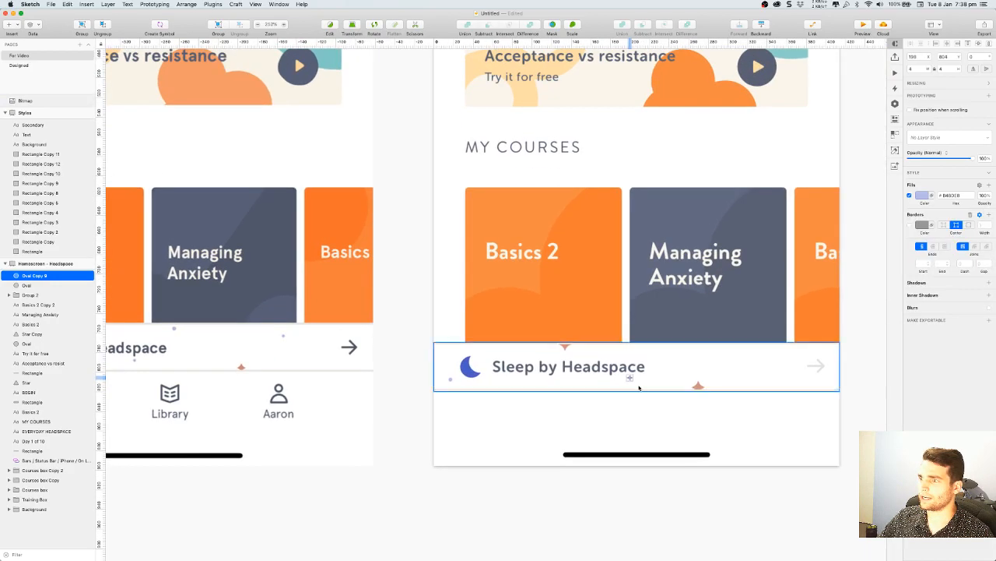
{"action": "left_click_drag", "start_coordinate": [583, 356], "coordinate": [793, 297]}
{"action": "scroll", "coordinate": [781, 357], "scroll_direction": "down", "scroll_amount": 10}
{"action": "left_click", "coordinate": [474, 358]}
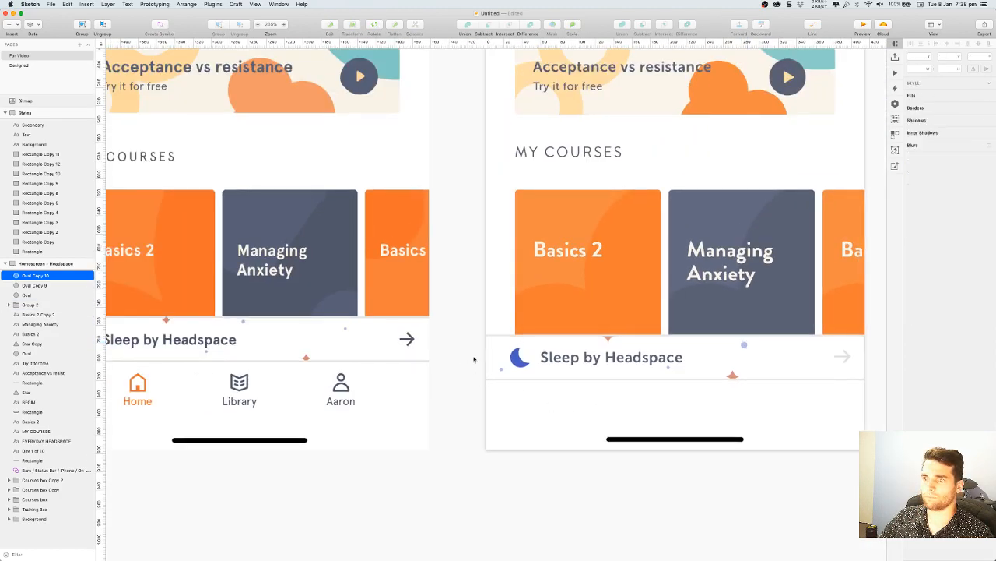
Add another lavender dot between the large dot and the arrow on the Sleep by Headspace bar
{"action": "left_click_drag", "start_coordinate": [723, 391], "coordinate": [583, 353]}
{"action": "scroll", "coordinate": [582, 353], "scroll_direction": "up", "scroll_amount": 5}
{"action": "left_click_drag", "start_coordinate": [530, 298], "coordinate": [617, 317]}
{"action": "left_click", "coordinate": [790, 329]}
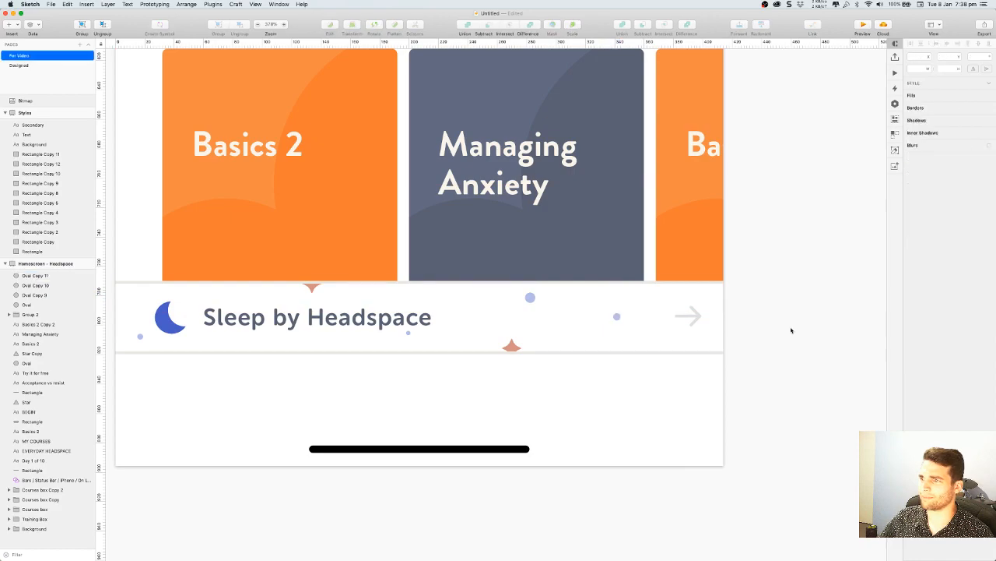
Copy the "Try it for free" text below the Sleep by Headspace bar and change the copy's text to "Home"
{"action": "scroll", "coordinate": [792, 341], "scroll_direction": "down", "scroll_amount": 3}
{"action": "scroll", "coordinate": [740, 381], "scroll_direction": "up", "scroll_amount": 5}
{"action": "scroll", "coordinate": [740, 381], "scroll_direction": "right", "scroll_amount": 4}
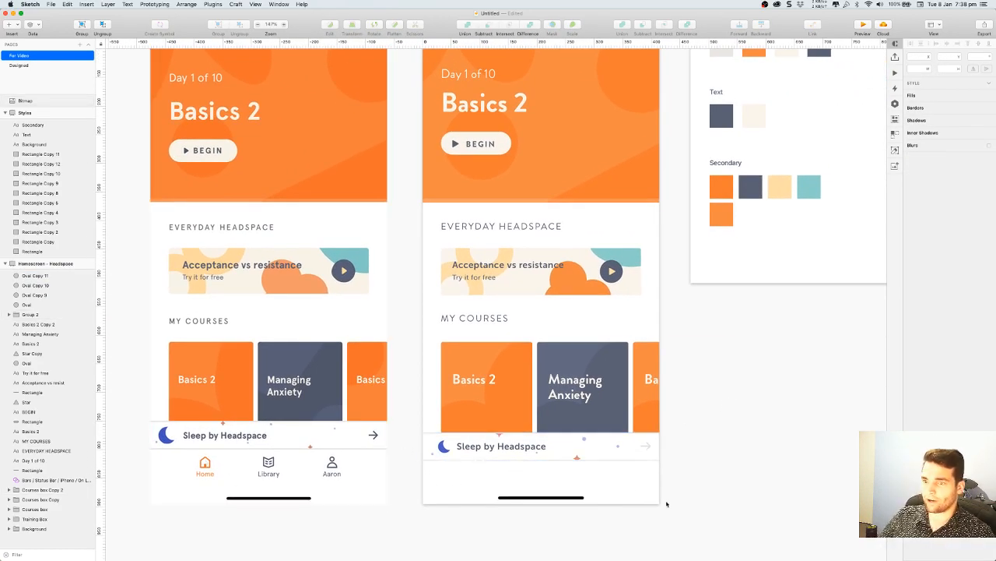
{"action": "scroll", "coordinate": [687, 421], "scroll_direction": "down", "scroll_amount": 2}
{"action": "scroll", "coordinate": [687, 420], "scroll_direction": "down", "scroll_amount": 2}
{"action": "scroll", "coordinate": [687, 421], "scroll_direction": "right", "scroll_amount": 1}
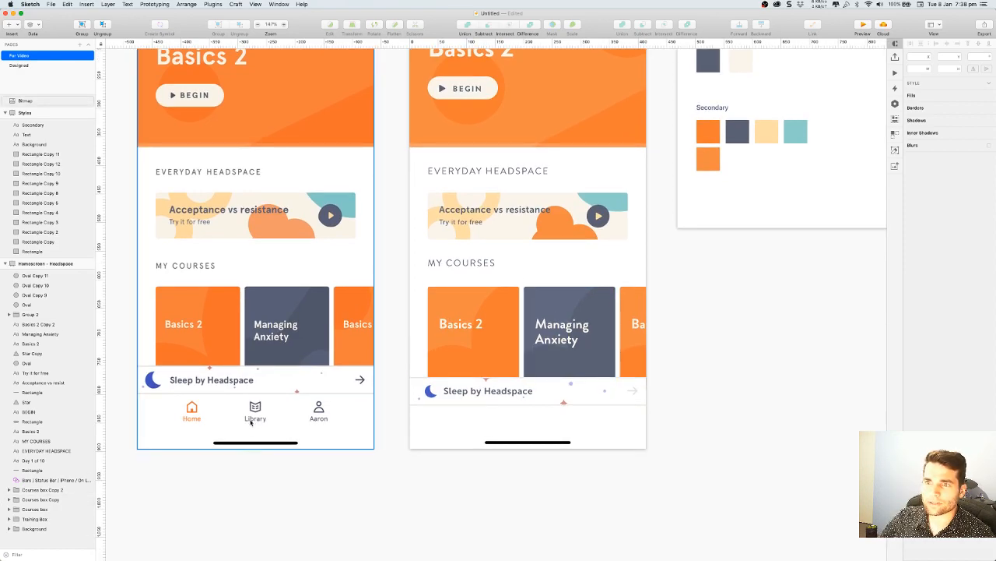
{"action": "left_click_drag", "start_coordinate": [197, 223], "coordinate": [477, 423]}
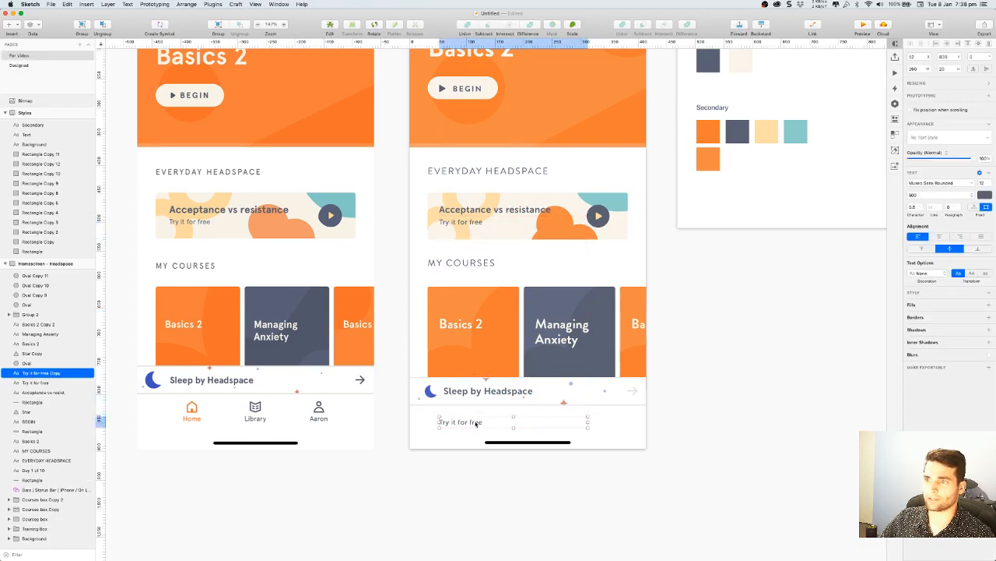
{"action": "double_click", "coordinate": [479, 424]}
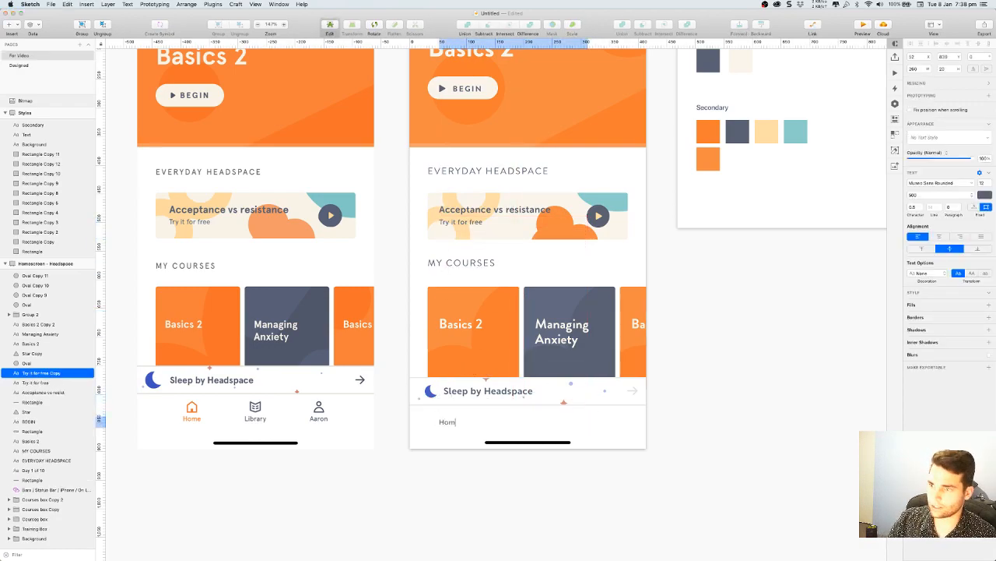
{"action": "key", "text": "Escape"}
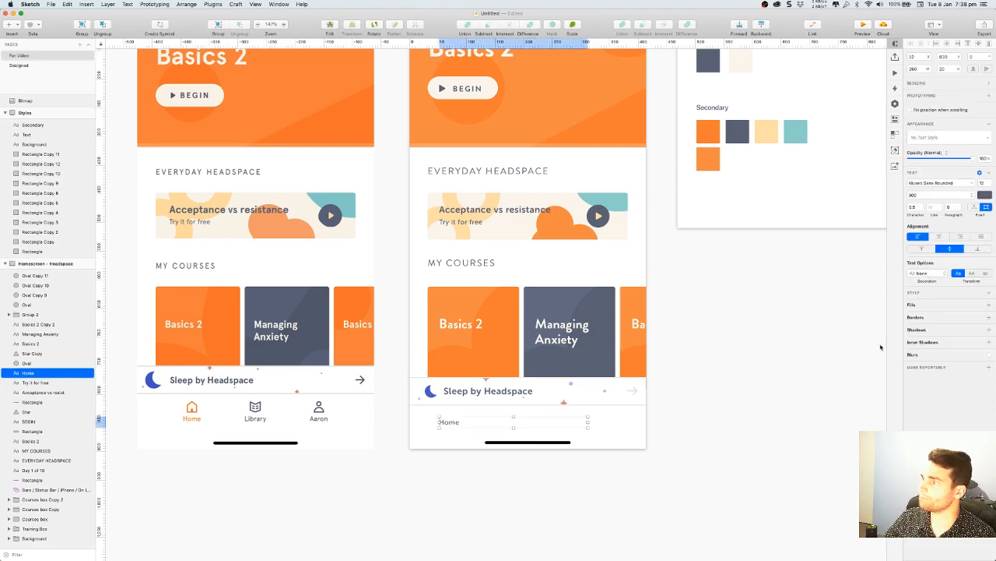
Centre-align the Home label's text and stretch its text box across the full width of the artboard
{"action": "left_click", "coordinate": [939, 239]}
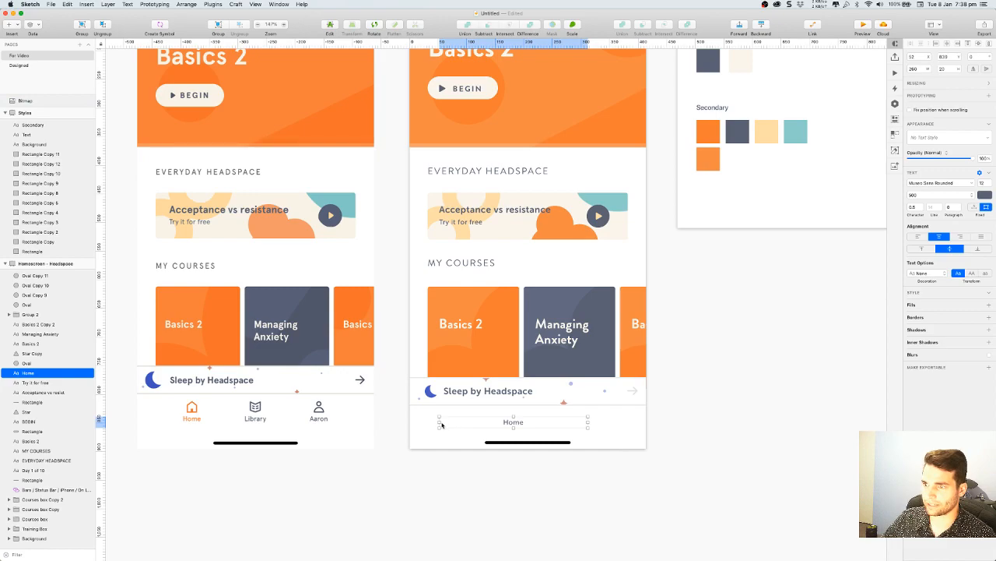
{"action": "left_click_drag", "start_coordinate": [441, 424], "coordinate": [410, 421]}
{"action": "left_click_drag", "start_coordinate": [588, 421], "coordinate": [650, 427]}
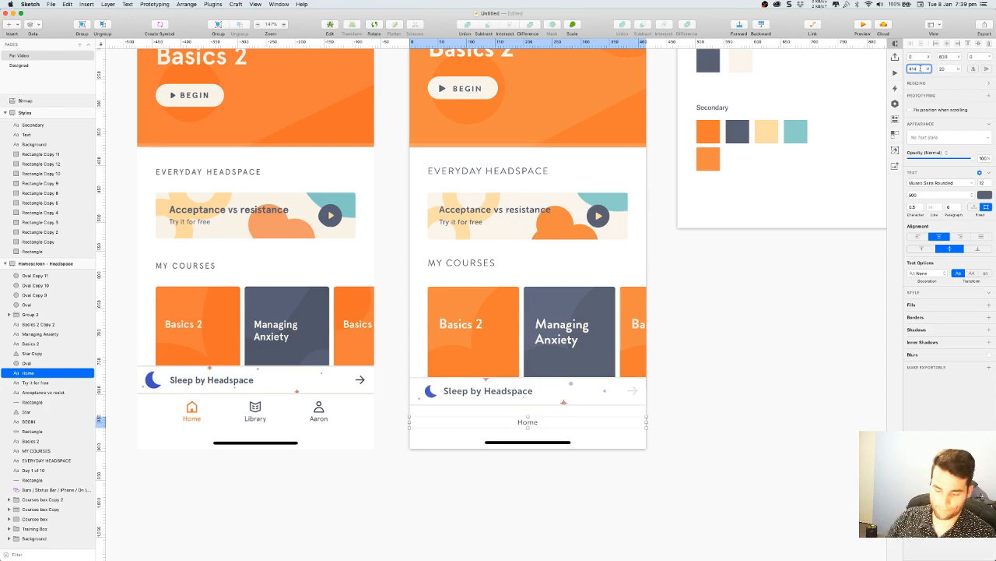
Set the Home label's width to 138 px and copy it twice alongside to form three equal columns
{"action": "type", "text": "138"}
{"action": "key", "text": "Return"}
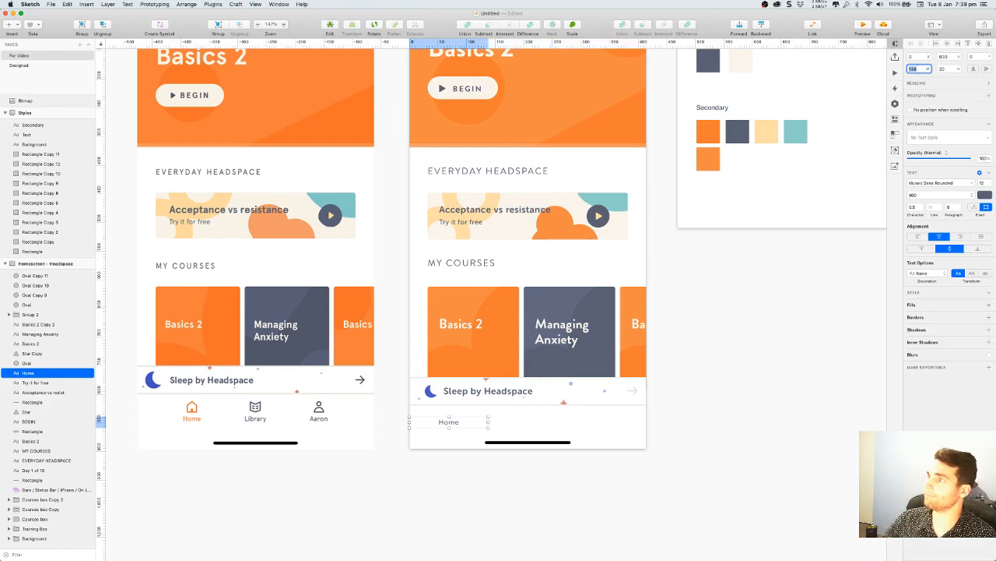
{"action": "left_click", "coordinate": [520, 436]}
{"action": "left_click_drag", "start_coordinate": [453, 423], "coordinate": [605, 420]}
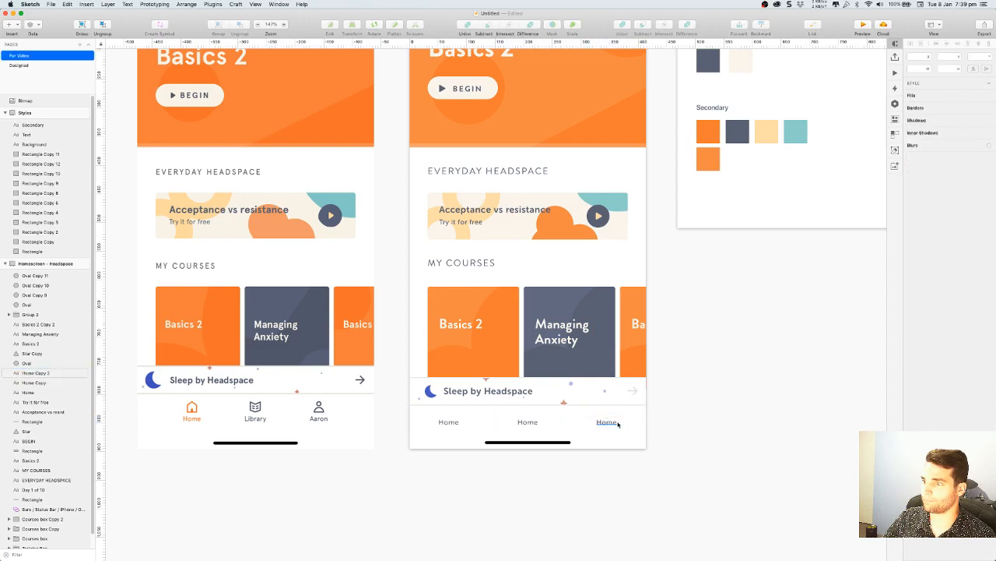
Narrow the three Home labels together to 117 px each and centre the row with about 32 px side margins
{"action": "left_click", "coordinate": [527, 421], "text": "shift"}
{"action": "left_click", "coordinate": [415, 424], "text": "shift"}
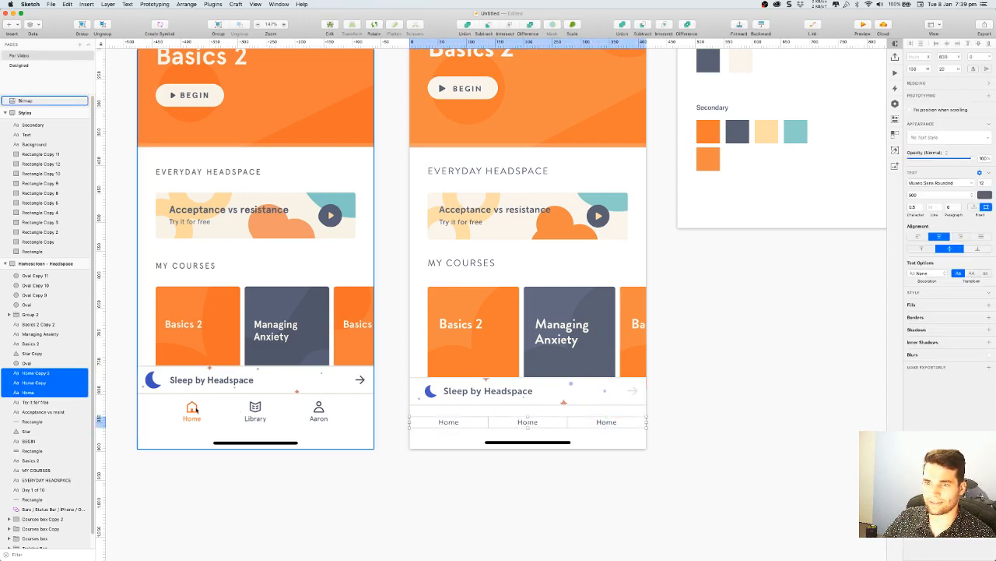
{"action": "key", "text": "alt"}
{"action": "left_click_drag", "start_coordinate": [408, 421], "coordinate": [449, 429]}
{"action": "left_click_drag", "start_coordinate": [475, 425], "coordinate": [456, 427]}
{"action": "key", "text": "Down"}
{"action": "key", "text": "Down"}
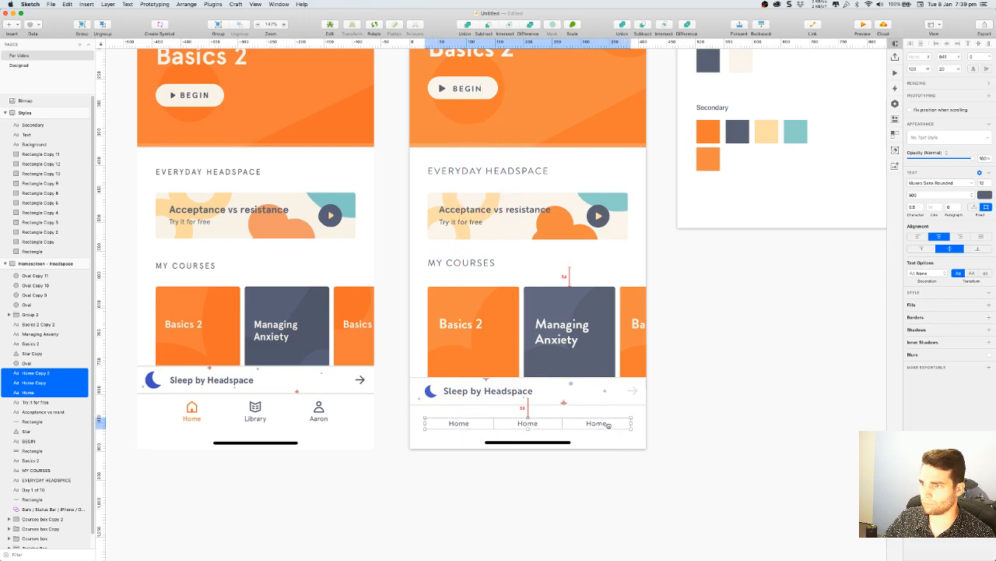
{"action": "left_click_drag", "start_coordinate": [631, 423], "coordinate": [628, 424]}
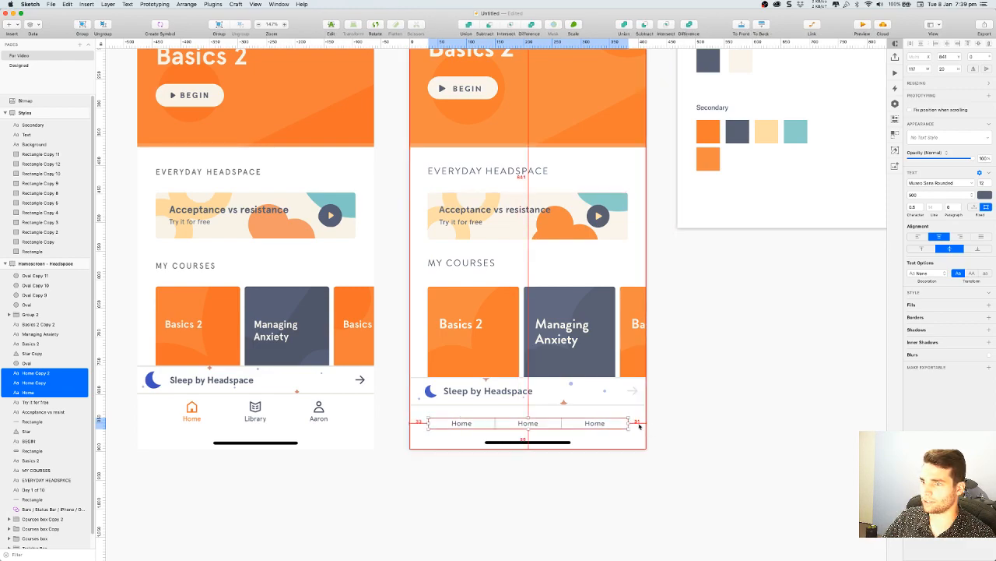
{"action": "key", "text": "Left"}
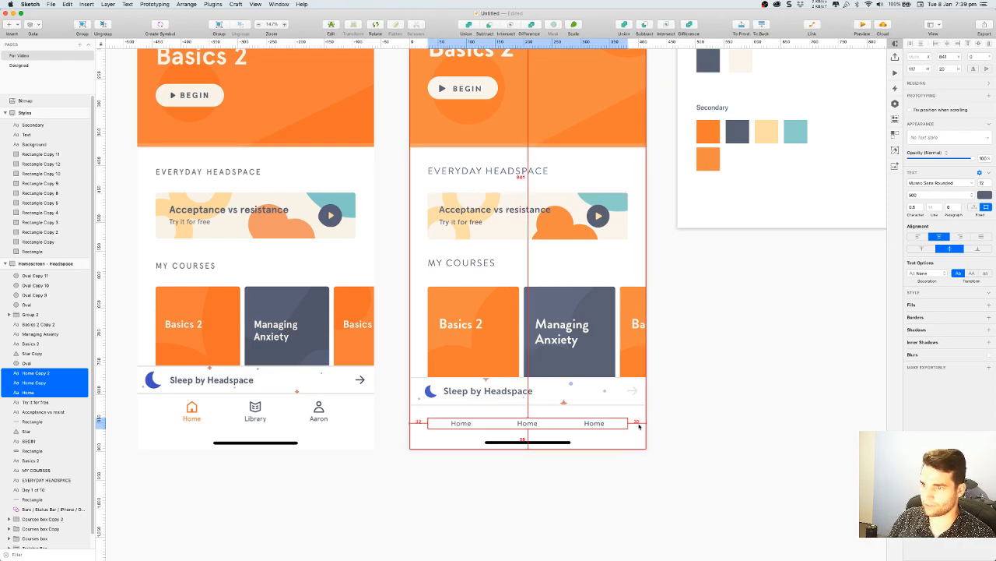
{"action": "left_click", "coordinate": [737, 443]}
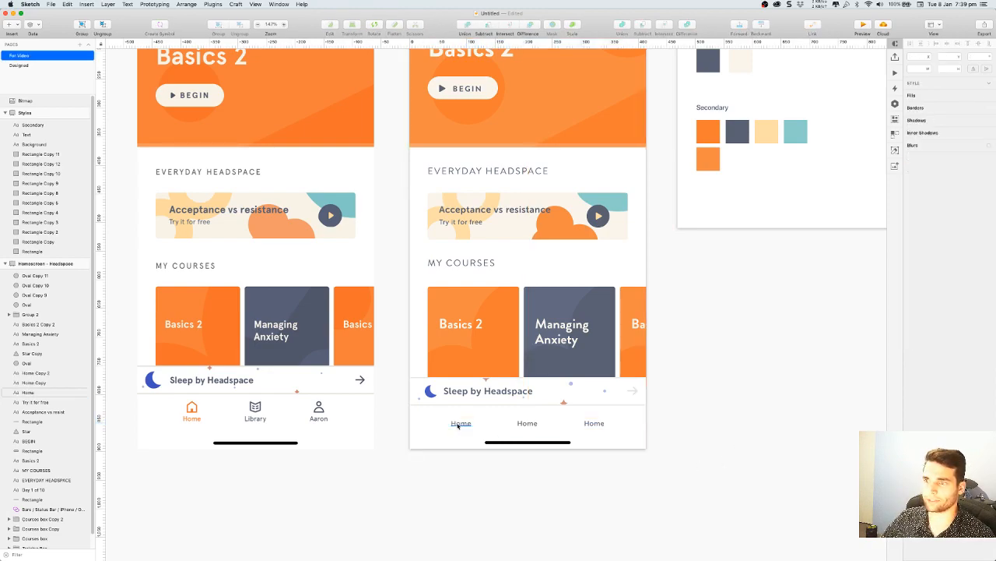
Move the row of three Home labels slightly down, closer to the home indicator bar
{"action": "left_click", "coordinate": [460, 423]}
{"action": "left_click", "coordinate": [523, 426], "text": "shift"}
{"action": "left_click", "coordinate": [596, 424], "text": "shift"}
{"action": "left_click_drag", "start_coordinate": [595, 423], "coordinate": [595, 428]}
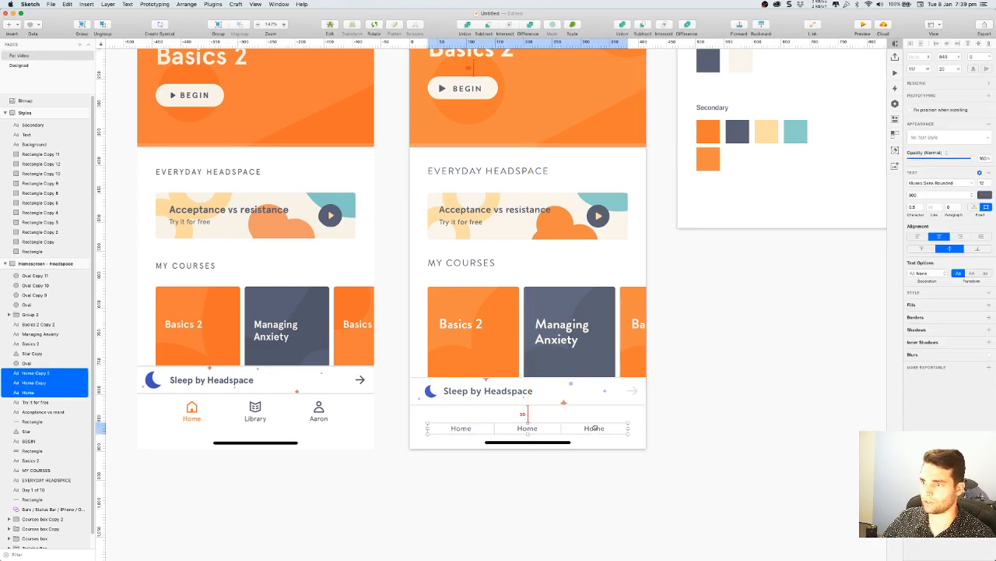
{"action": "left_click", "coordinate": [715, 441]}
Change the middle navigation label to "Library" and the last one to the person's first name shown in the reference
{"action": "scroll", "coordinate": [494, 486], "scroll_direction": "up", "scroll_amount": 1}
{"action": "left_click", "coordinate": [528, 423]}
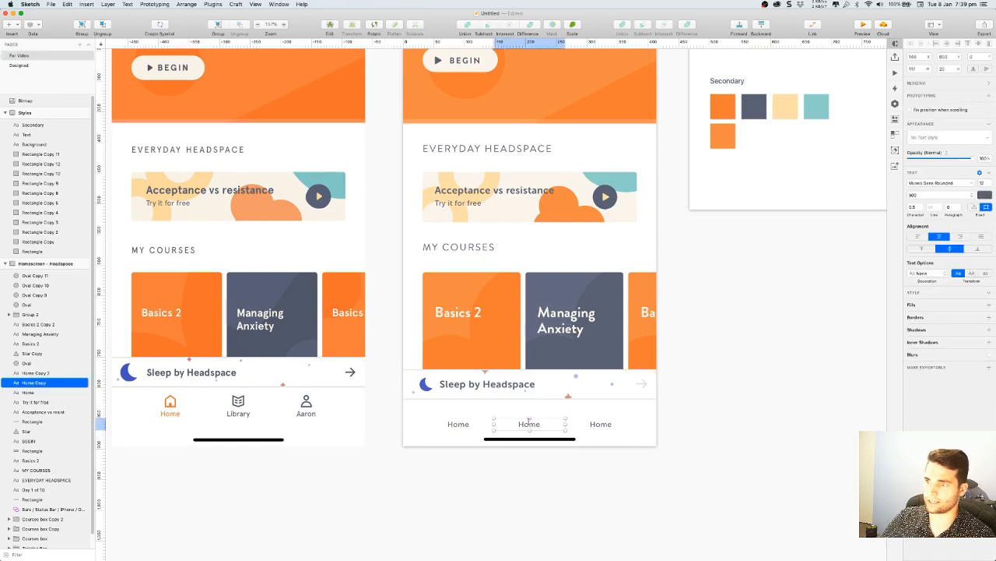
{"action": "double_click", "coordinate": [529, 423]}
{"action": "type", "text": "Library"}
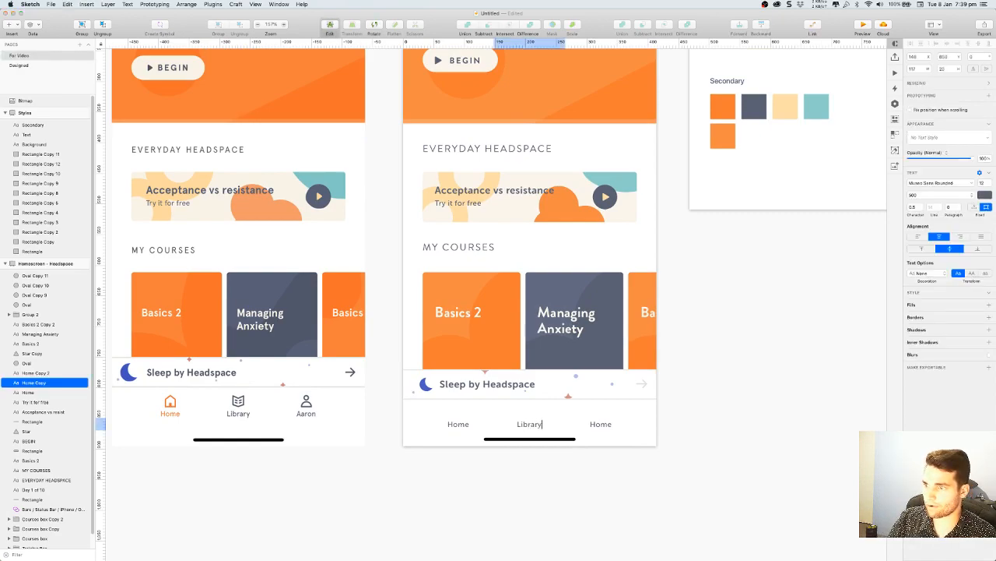
{"action": "left_click", "coordinate": [601, 423]}
{"action": "double_click", "coordinate": [601, 423]}
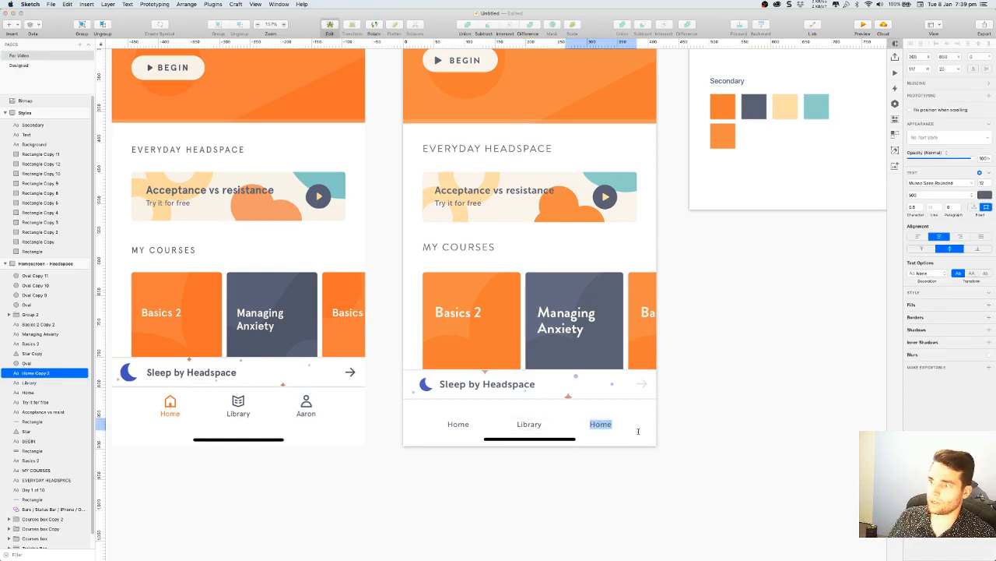
{"action": "type", "text": "Aaron"}
{"action": "left_click", "coordinate": [704, 442]}
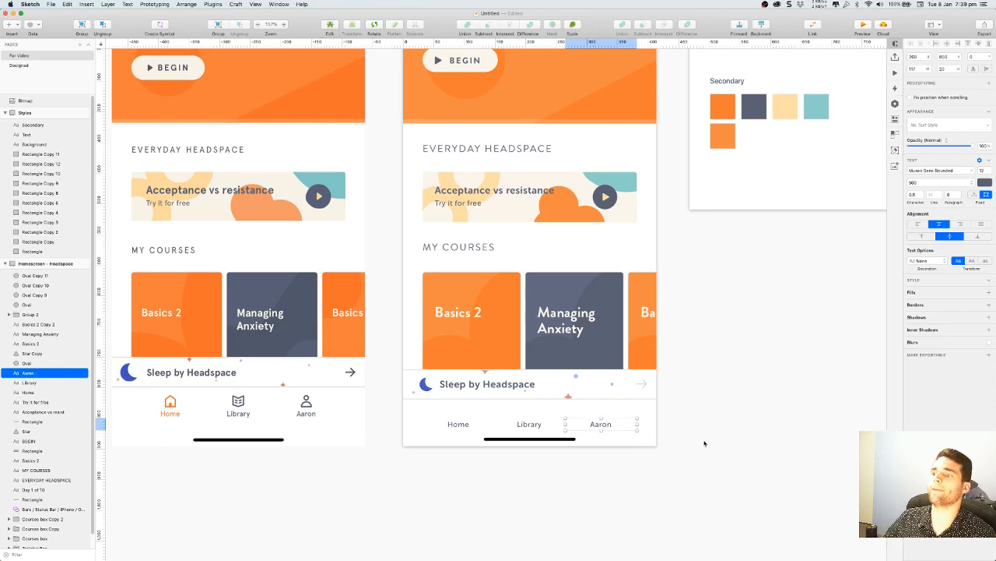
{"action": "left_click", "coordinate": [704, 442]}
Draw a rectangle about 19 × 19 px just above the Home label as the base of the home icon
{"action": "scroll", "coordinate": [399, 435], "scroll_direction": "up", "scroll_amount": 5}
{"action": "scroll", "coordinate": [397, 436], "scroll_direction": "left", "scroll_amount": 5}
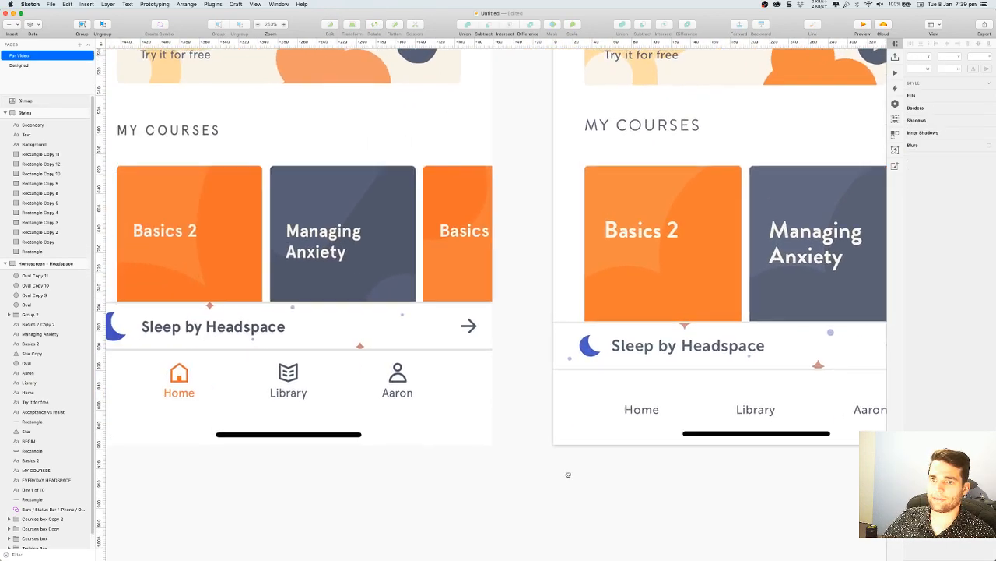
{"action": "left_click", "coordinate": [14, 25]}
{"action": "left_click", "coordinate": [109, 36]}
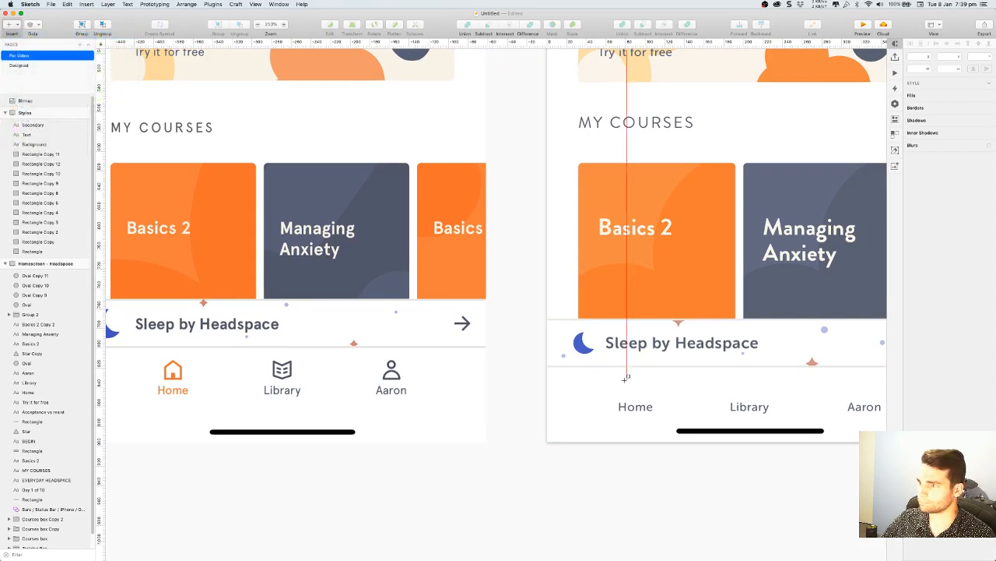
{"action": "left_click_drag", "start_coordinate": [623, 380], "coordinate": [640, 394]}
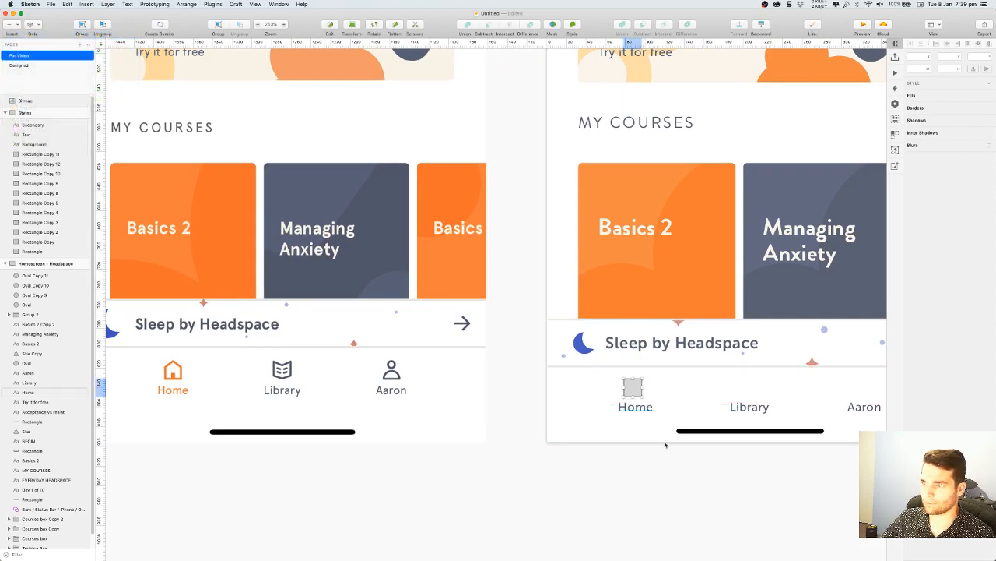
Add a midpoint to the square's upper edge and pull it up about 8 px to form a roof peak
{"action": "scroll", "coordinate": [640, 383], "scroll_direction": "up", "scroll_amount": 10}
{"action": "double_click", "coordinate": [633, 387]}
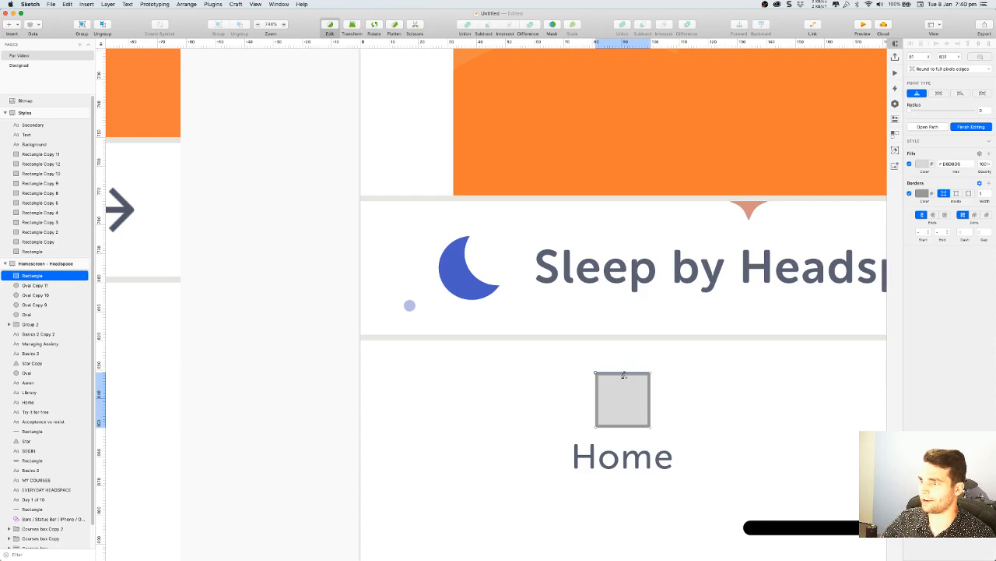
{"action": "left_click", "coordinate": [621, 373]}
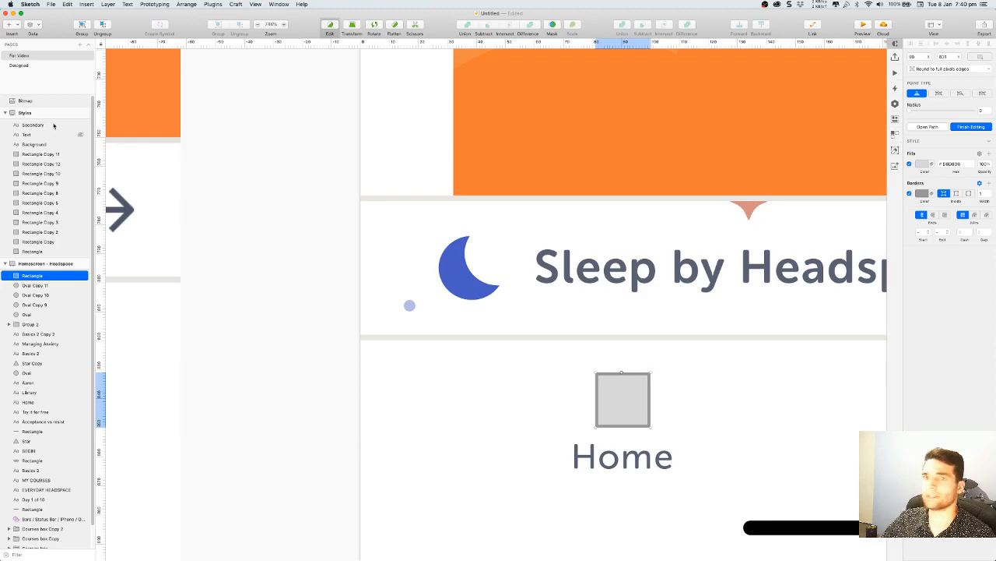
{"action": "left_click_drag", "start_coordinate": [623, 373], "coordinate": [624, 350]}
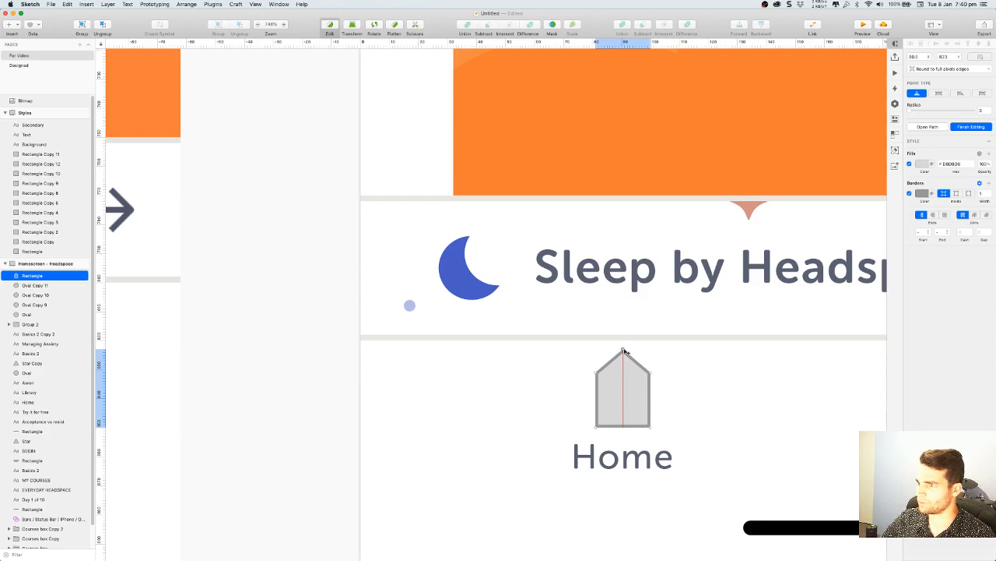
{"action": "left_click", "coordinate": [537, 392]}
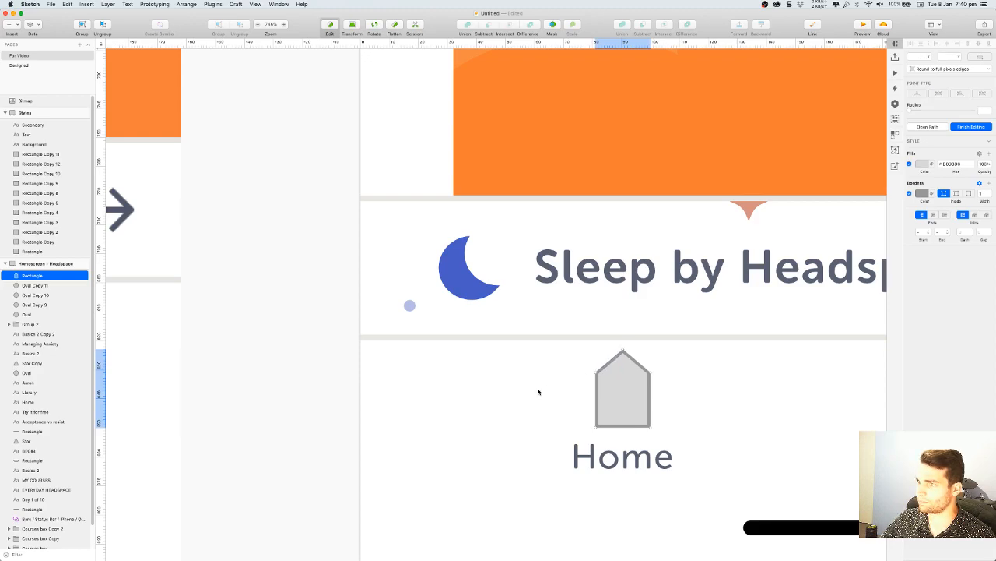
{"action": "left_click", "coordinate": [538, 391]}
Edit the house shape's points, lowering the roof peak to Y 827 and raising both bottom corners slightly
{"action": "scroll", "coordinate": [537, 391], "scroll_direction": "down", "scroll_amount": 5}
{"action": "left_click_drag", "start_coordinate": [436, 365], "coordinate": [538, 333]}
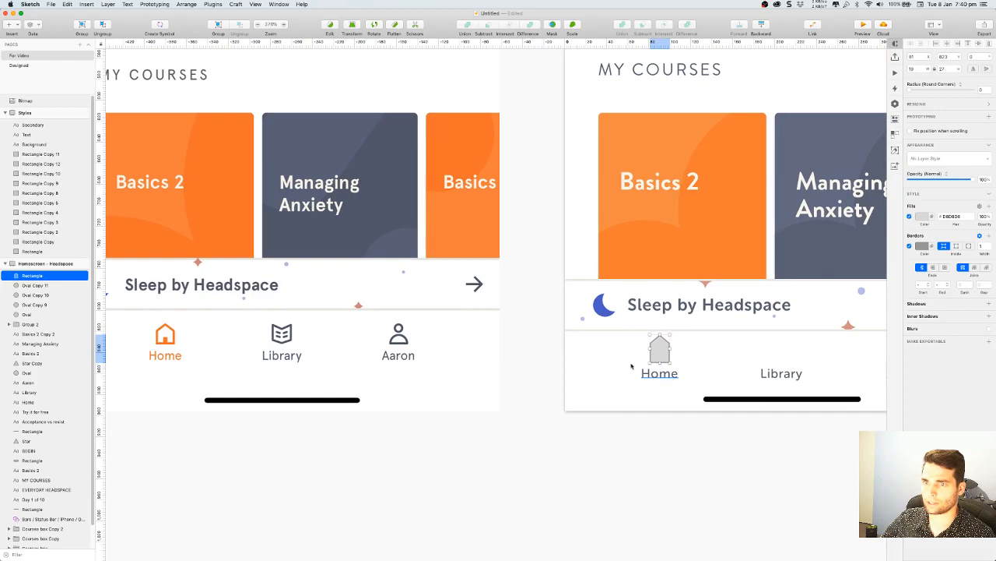
{"action": "scroll", "coordinate": [658, 346], "scroll_direction": "up", "scroll_amount": 2}
{"action": "double_click", "coordinate": [660, 342]}
{"action": "left_click", "coordinate": [661, 334]}
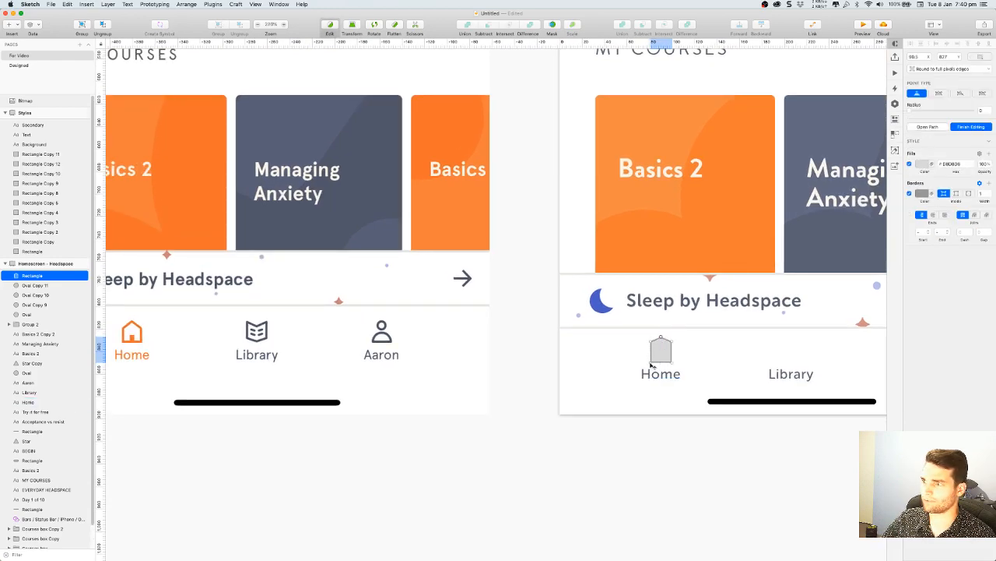
{"action": "left_click", "coordinate": [650, 363]}
{"action": "left_click", "coordinate": [672, 364], "text": "shift"}
{"action": "left_click_drag", "start_coordinate": [671, 364], "coordinate": [672, 361]}
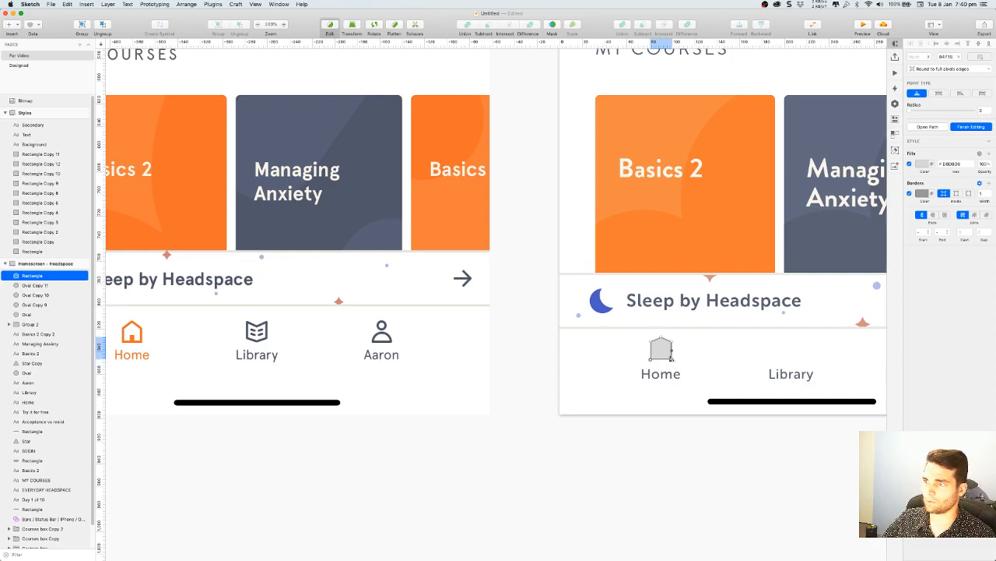
Move the house shape's two side edges inward by their corner points to narrow the icon
{"action": "left_click", "coordinate": [652, 343]}
{"action": "left_click", "coordinate": [651, 360], "text": "shift"}
{"action": "left_click_drag", "start_coordinate": [651, 359], "coordinate": [671, 359]}
{"action": "left_click", "coordinate": [671, 342]}
{"action": "left_click", "coordinate": [672, 359], "text": "shift"}
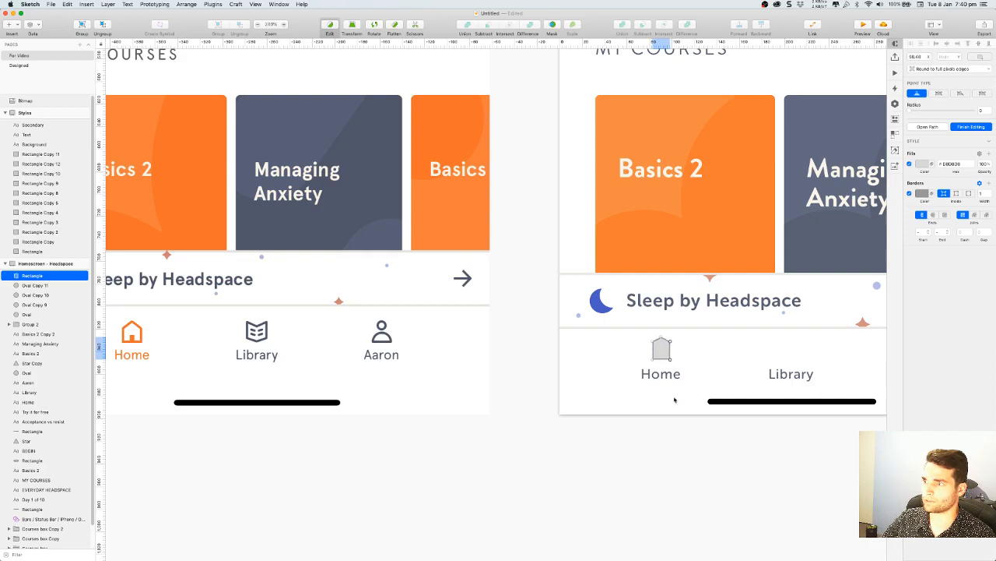
Lower the roof's points to shorten the house to about 16 × 17 px, and finish editing the shape
{"action": "left_click", "coordinate": [653, 341]}
{"action": "left_click", "coordinate": [661, 337], "text": "shift"}
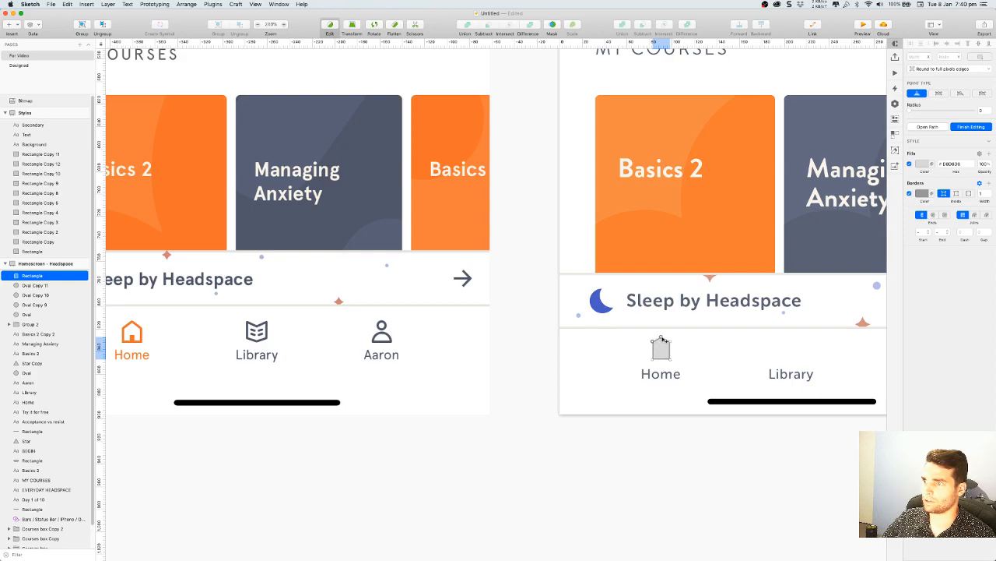
{"action": "left_click", "coordinate": [691, 441]}
{"action": "left_click", "coordinate": [694, 444]}
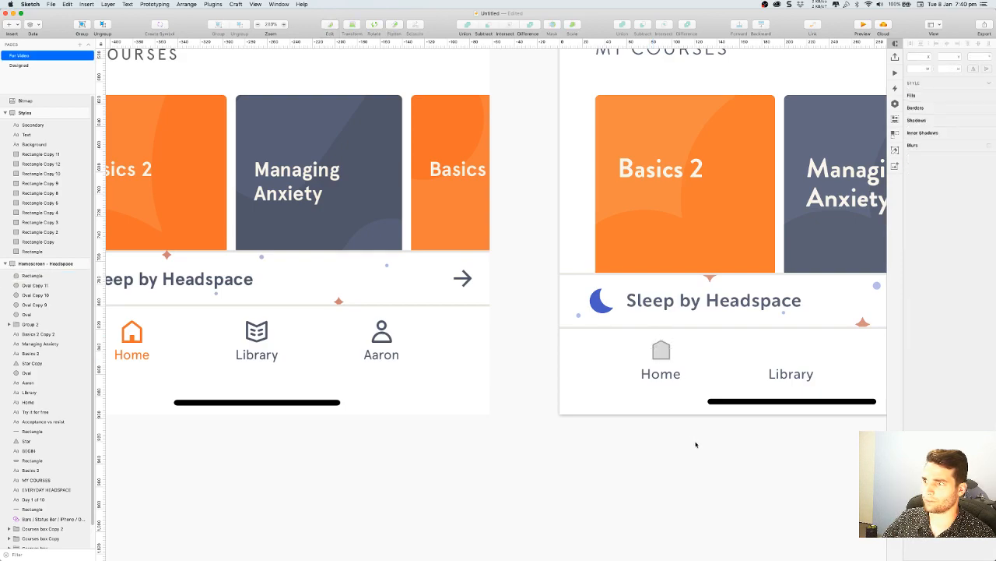
Turn off the house shape's fill and colour its border with the orange sampled from the reference home icon
{"action": "left_click", "coordinate": [661, 350]}
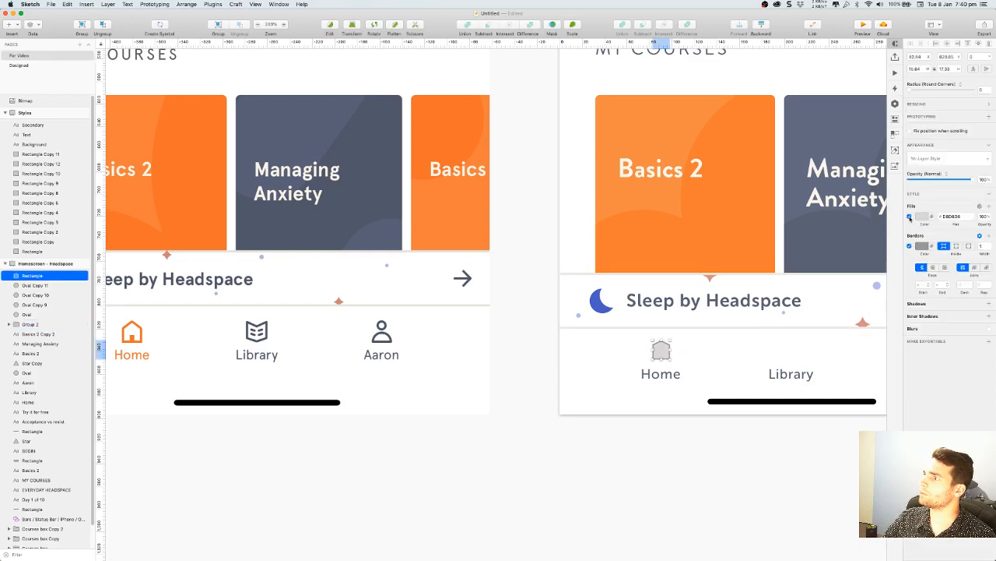
{"action": "left_click", "coordinate": [910, 216]}
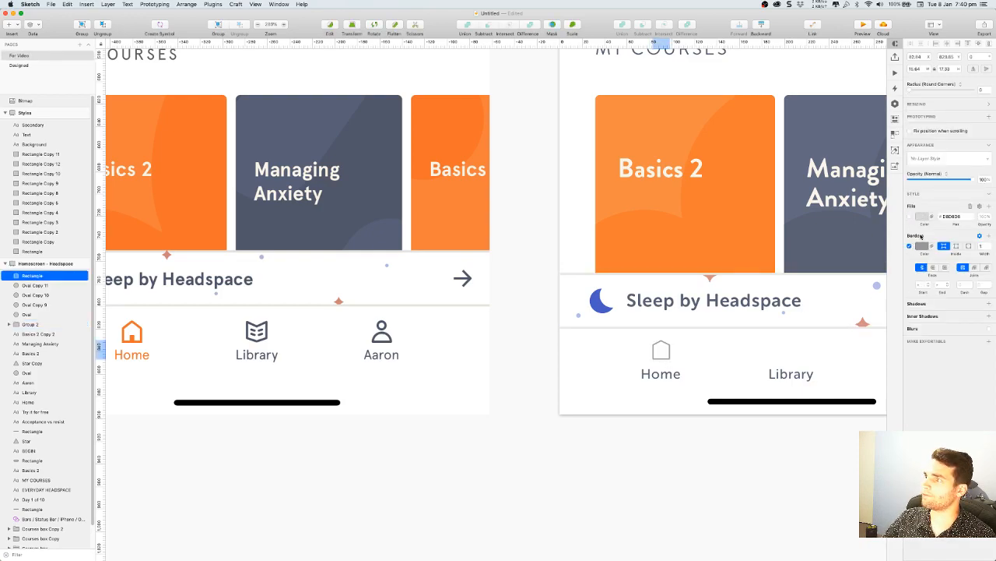
{"action": "left_click", "coordinate": [921, 246]}
{"action": "left_click", "coordinate": [916, 358]}
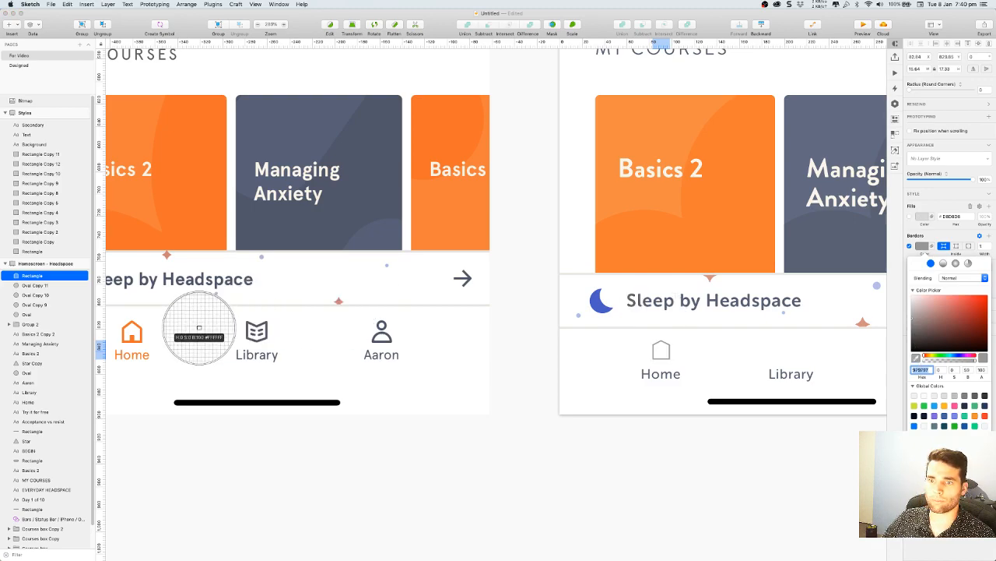
{"action": "left_click", "coordinate": [132, 340]}
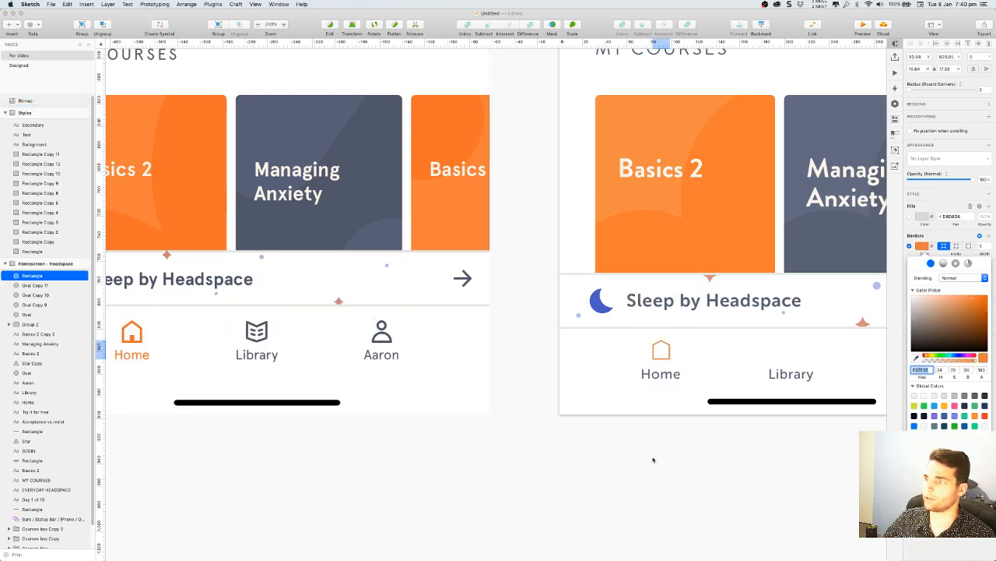
Set the house outline's border width to 2 with rounded ends and rounded joins
{"action": "left_click", "coordinate": [989, 244]}
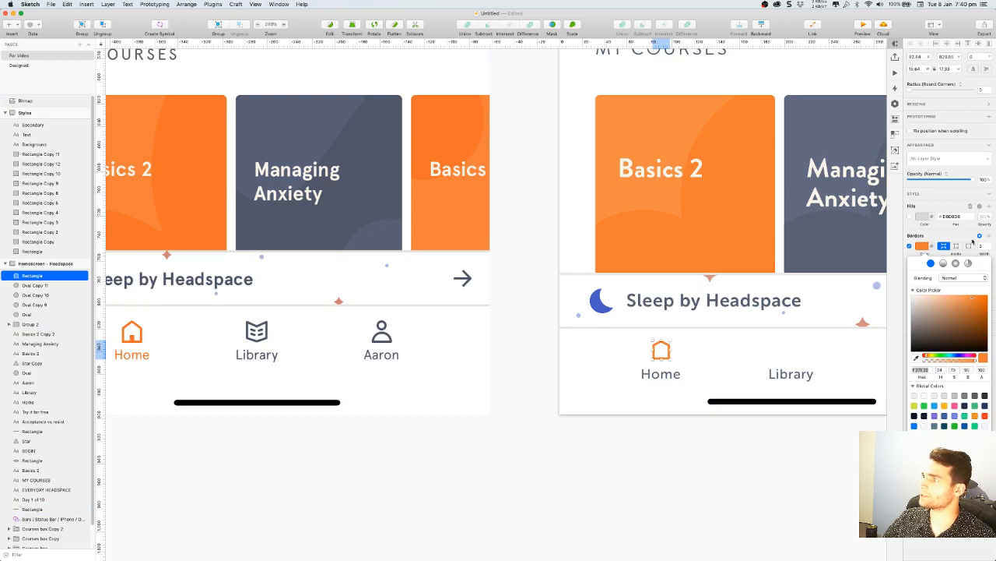
{"action": "left_click", "coordinate": [960, 238]}
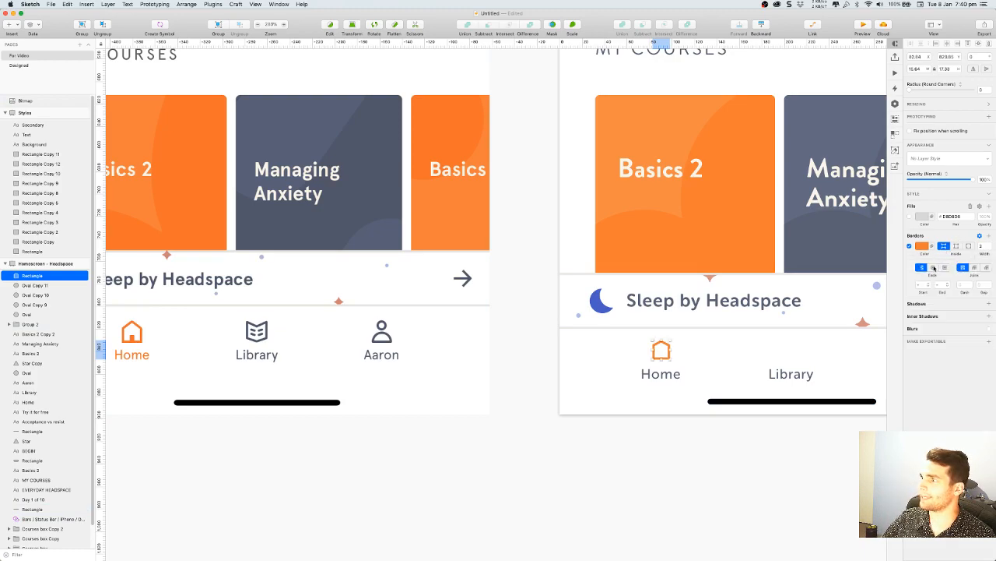
{"action": "left_click", "coordinate": [934, 267]}
{"action": "left_click", "coordinate": [975, 268]}
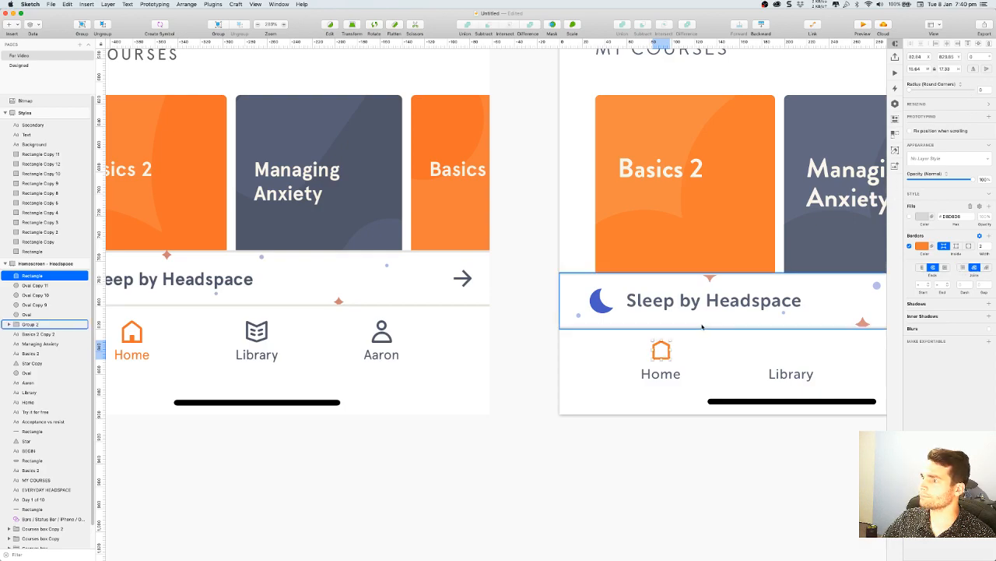
Round the house outline's corners with a radius of 1 and deselect the shape
{"action": "left_click", "coordinate": [984, 90]}
{"action": "type", "text": "0"}
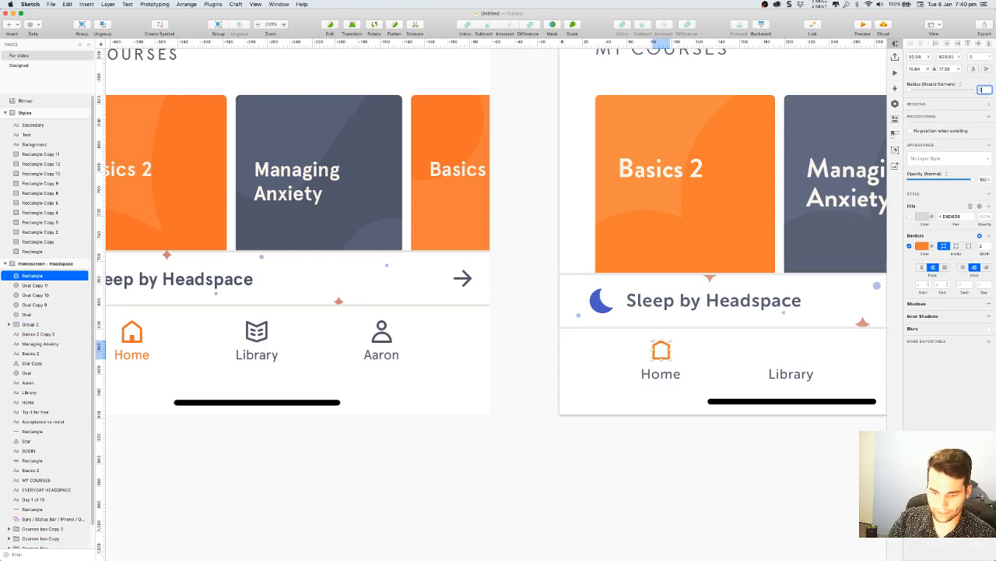
{"action": "type", "text": ".2"}
{"action": "key", "text": "Return"}
{"action": "left_click_drag", "start_coordinate": [987, 89], "coordinate": [948, 91]}
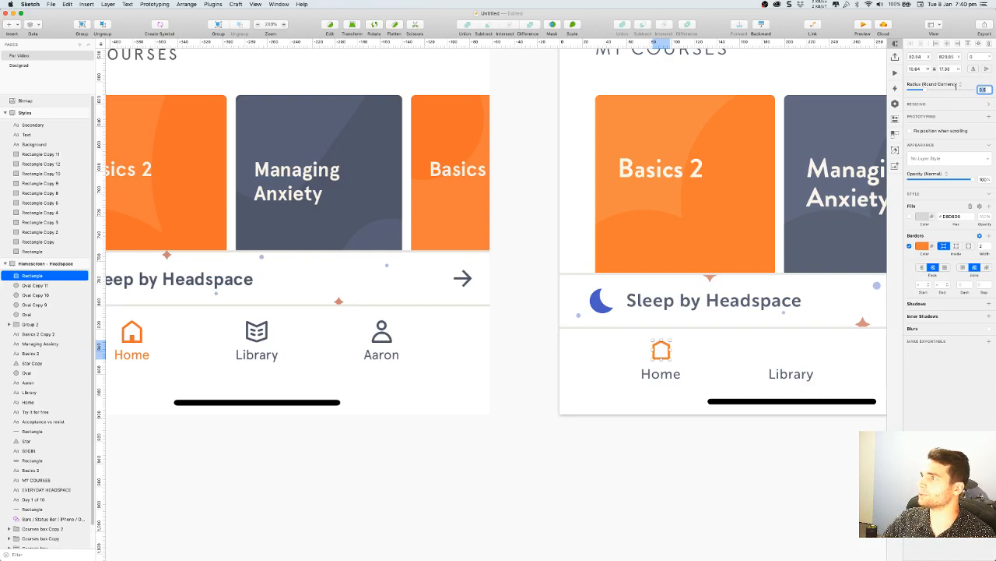
{"action": "type", "text": "7"}
{"action": "key", "text": "Return"}
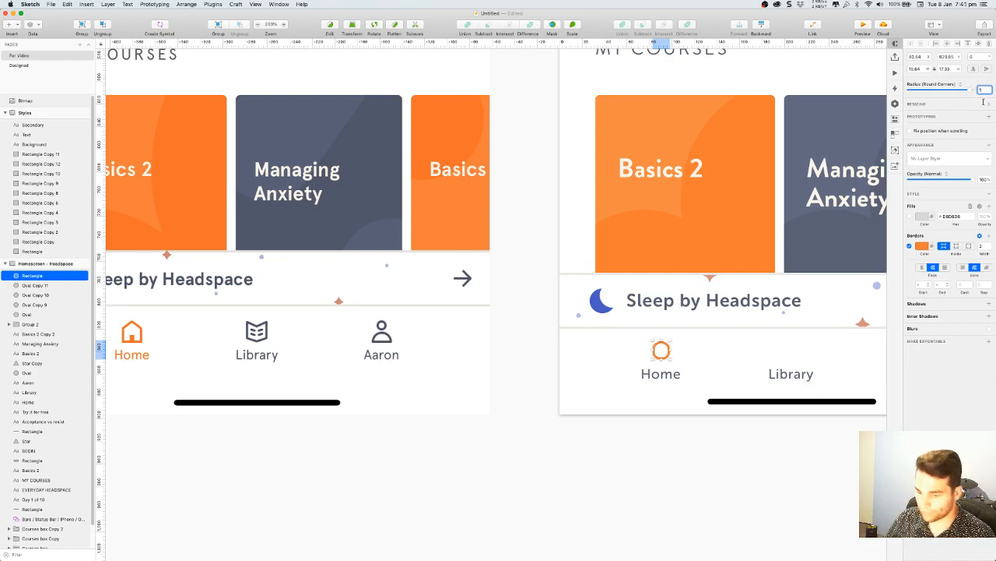
{"action": "key", "text": "Return"}
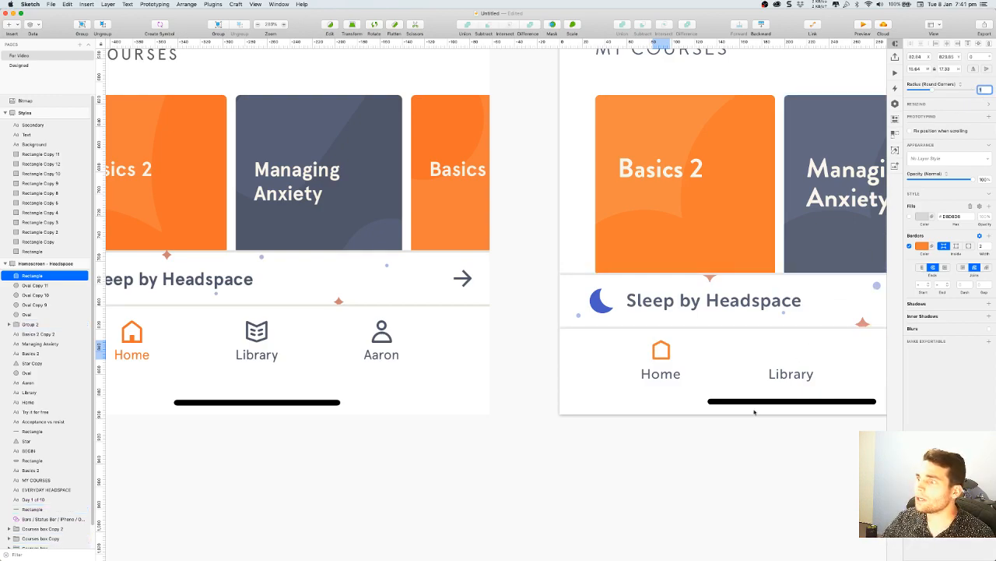
{"action": "left_click", "coordinate": [743, 434]}
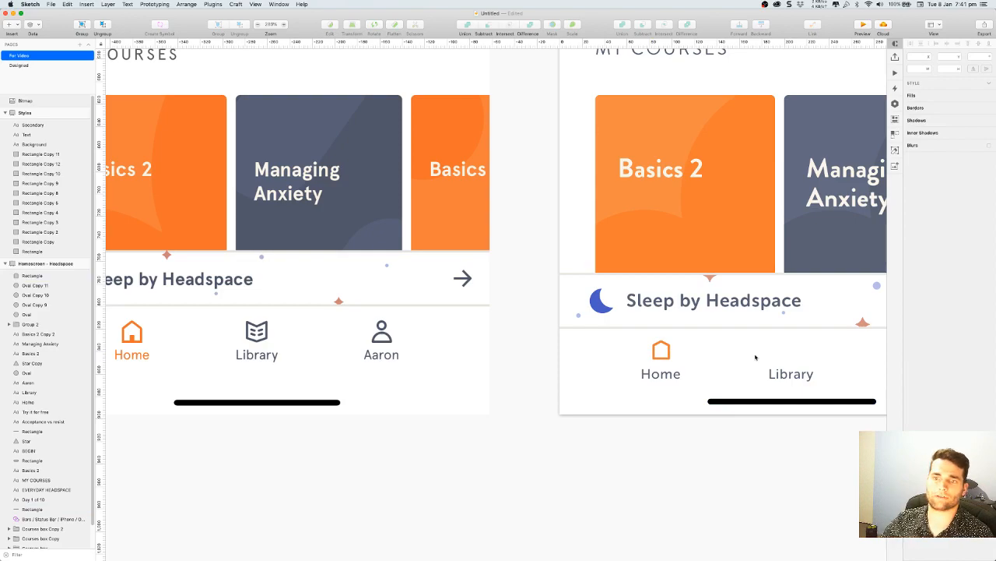
Draw a small rectangle about 3 px wide as the door at the house outline's bottom centre
{"action": "left_click", "coordinate": [13, 24]}
{"action": "mouse_move", "coordinate": [70, 35]}
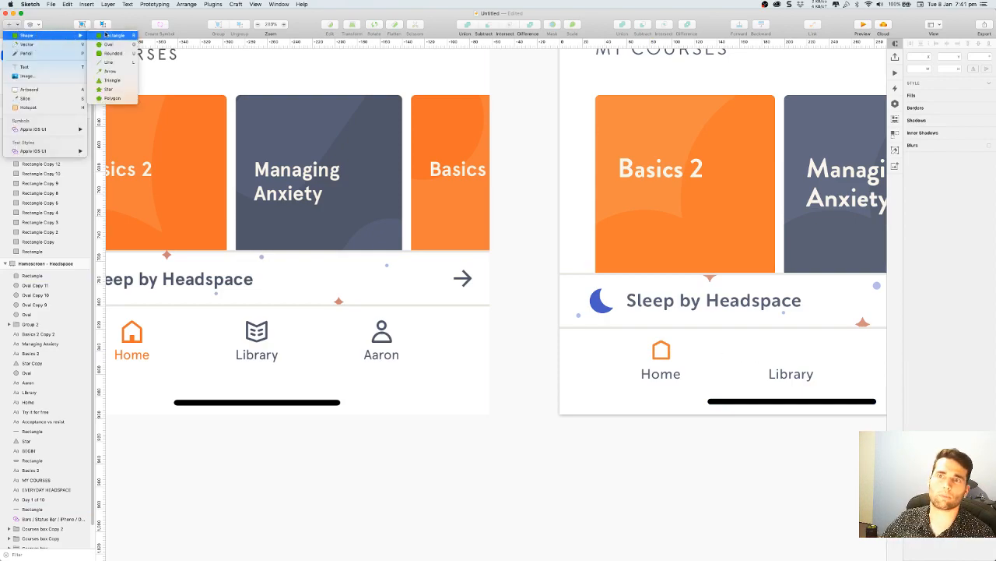
{"action": "left_click", "coordinate": [106, 35]}
{"action": "scroll", "coordinate": [661, 351], "scroll_direction": "up", "scroll_amount": 10}
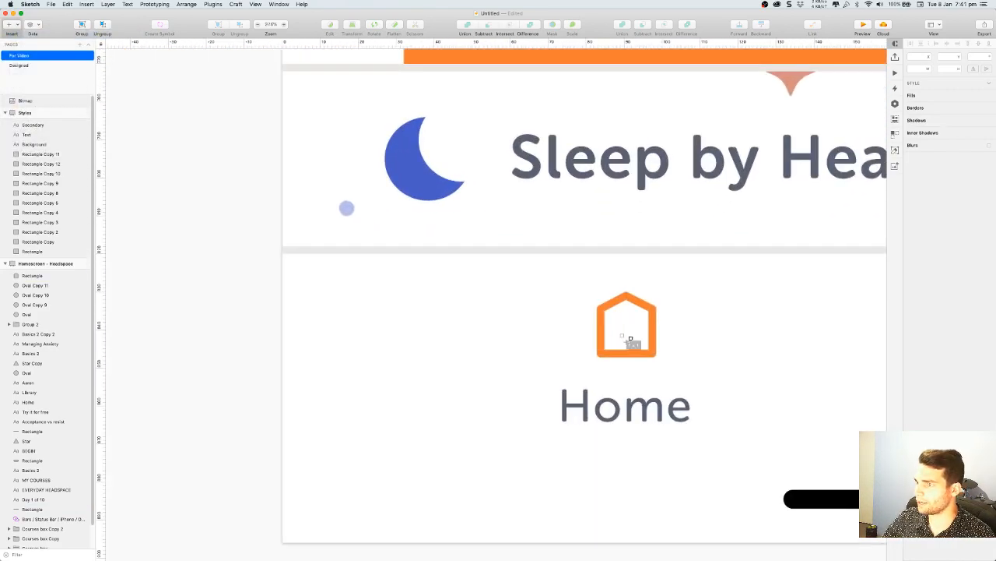
{"action": "left_click_drag", "start_coordinate": [626, 341], "coordinate": [633, 353]}
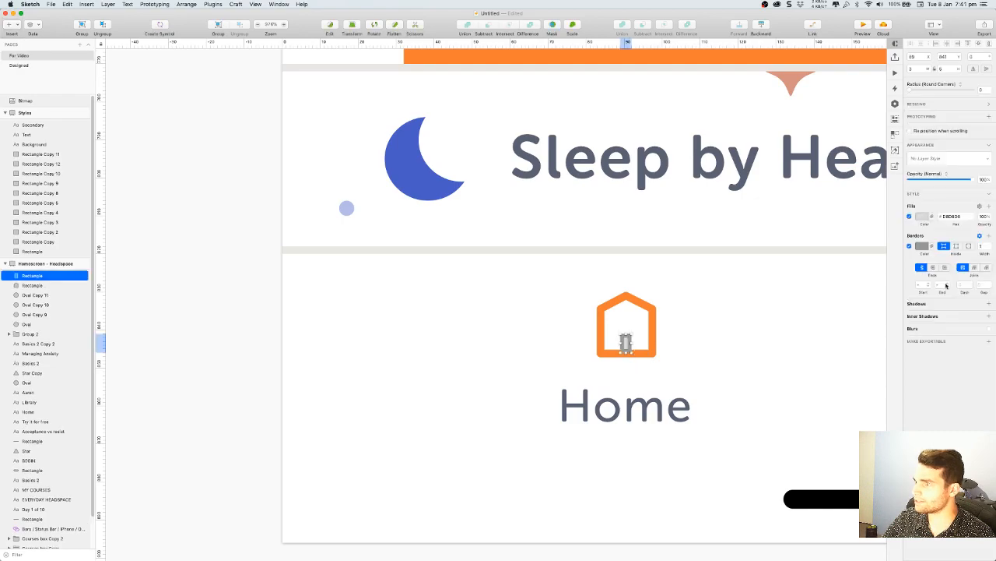
Turn off the door rectangle's border and fill it with the orange sampled from the house outline
{"action": "left_click", "coordinate": [909, 246]}
{"action": "left_click", "coordinate": [909, 216]}
{"action": "left_click", "coordinate": [909, 217]}
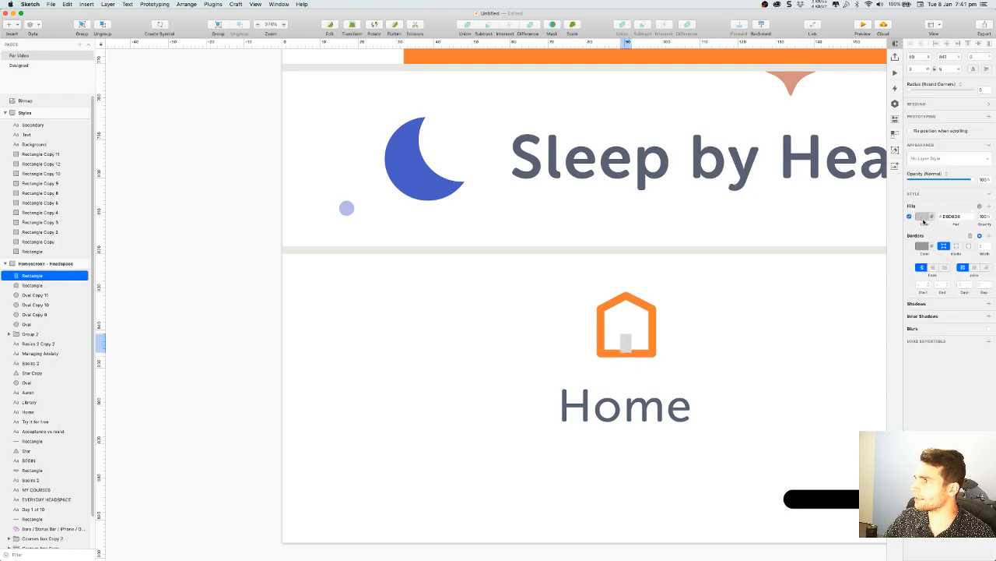
{"action": "left_click", "coordinate": [922, 217]}
{"action": "left_click", "coordinate": [914, 306]}
{"action": "left_click", "coordinate": [917, 313]}
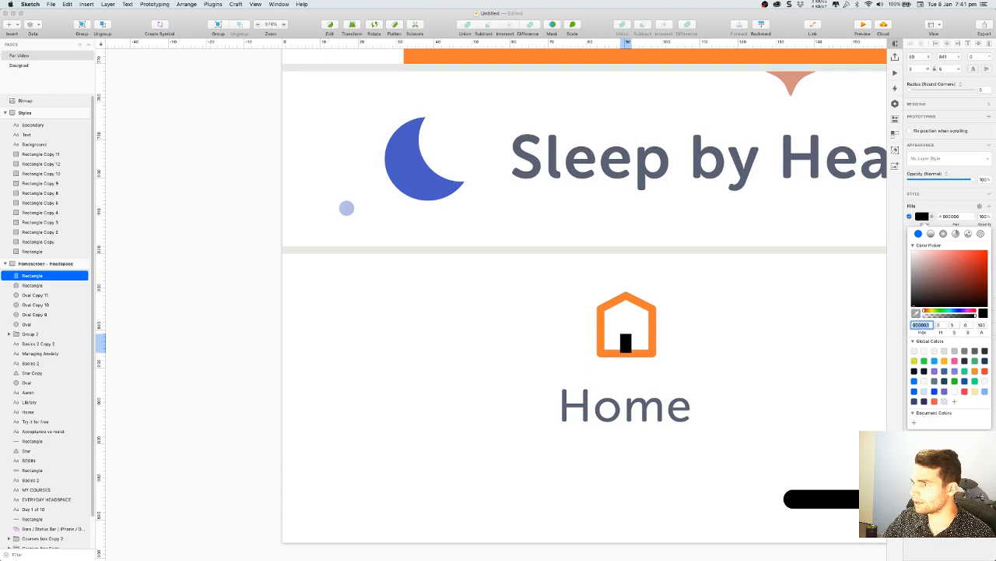
{"action": "left_click", "coordinate": [650, 350]}
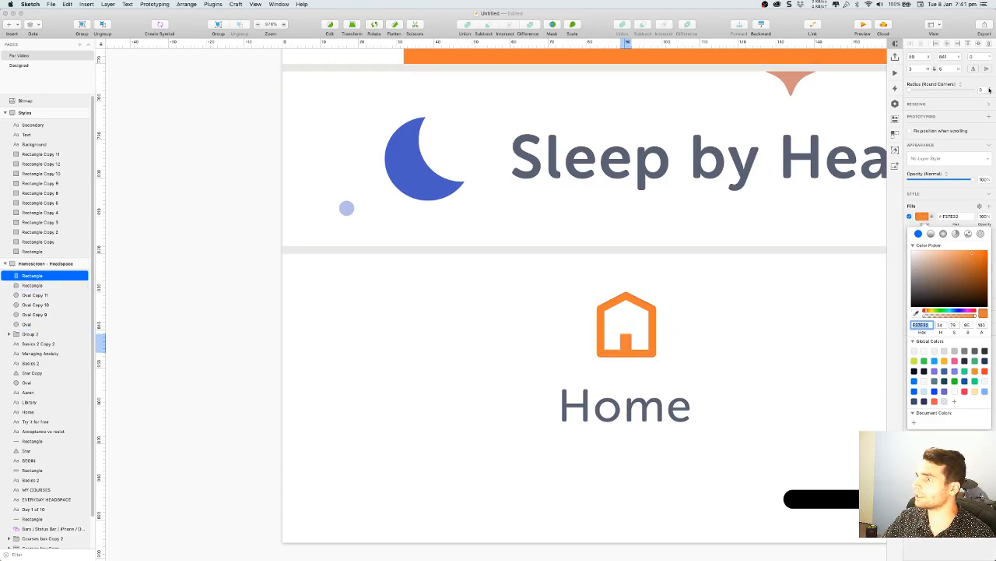
{"action": "key", "text": "Escape"}
{"action": "left_click_drag", "start_coordinate": [627, 343], "coordinate": [621, 343]}
{"action": "left_click", "coordinate": [687, 350]}
Recolour the Home label's text by sampling the orange of the reference design's Home tab
{"action": "scroll", "coordinate": [689, 351], "scroll_direction": "down", "scroll_amount": 5}
{"action": "scroll", "coordinate": [689, 352], "scroll_direction": "down", "scroll_amount": 5}
{"action": "left_click_drag", "start_coordinate": [721, 448], "coordinate": [629, 432]}
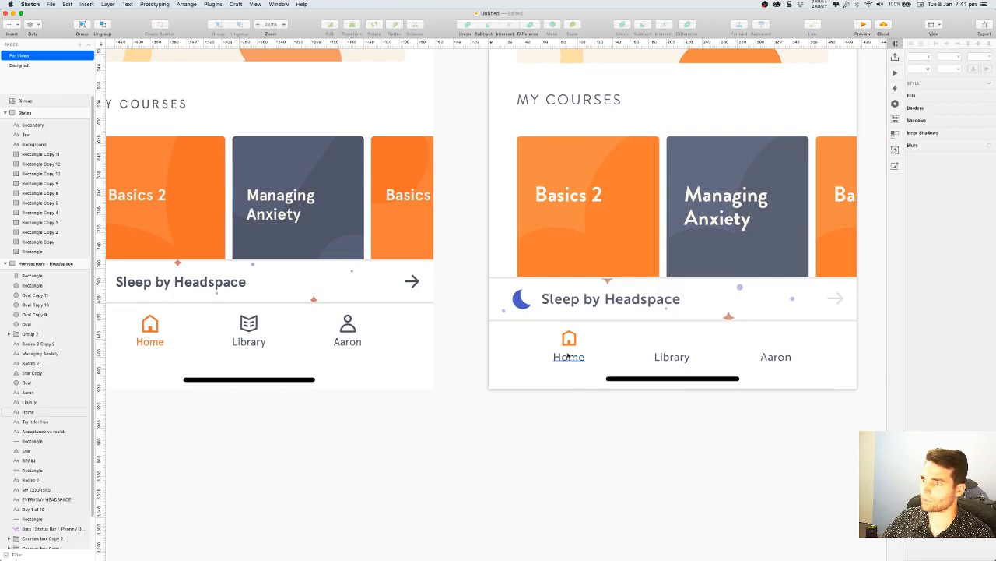
{"action": "left_click", "coordinate": [571, 356]}
{"action": "left_click", "coordinate": [984, 195]}
{"action": "left_click", "coordinate": [915, 276]}
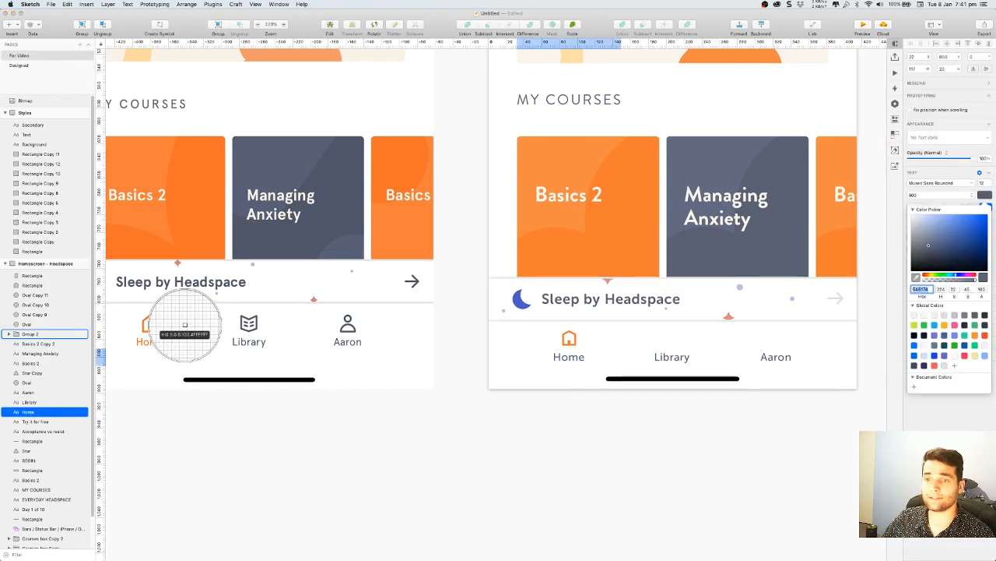